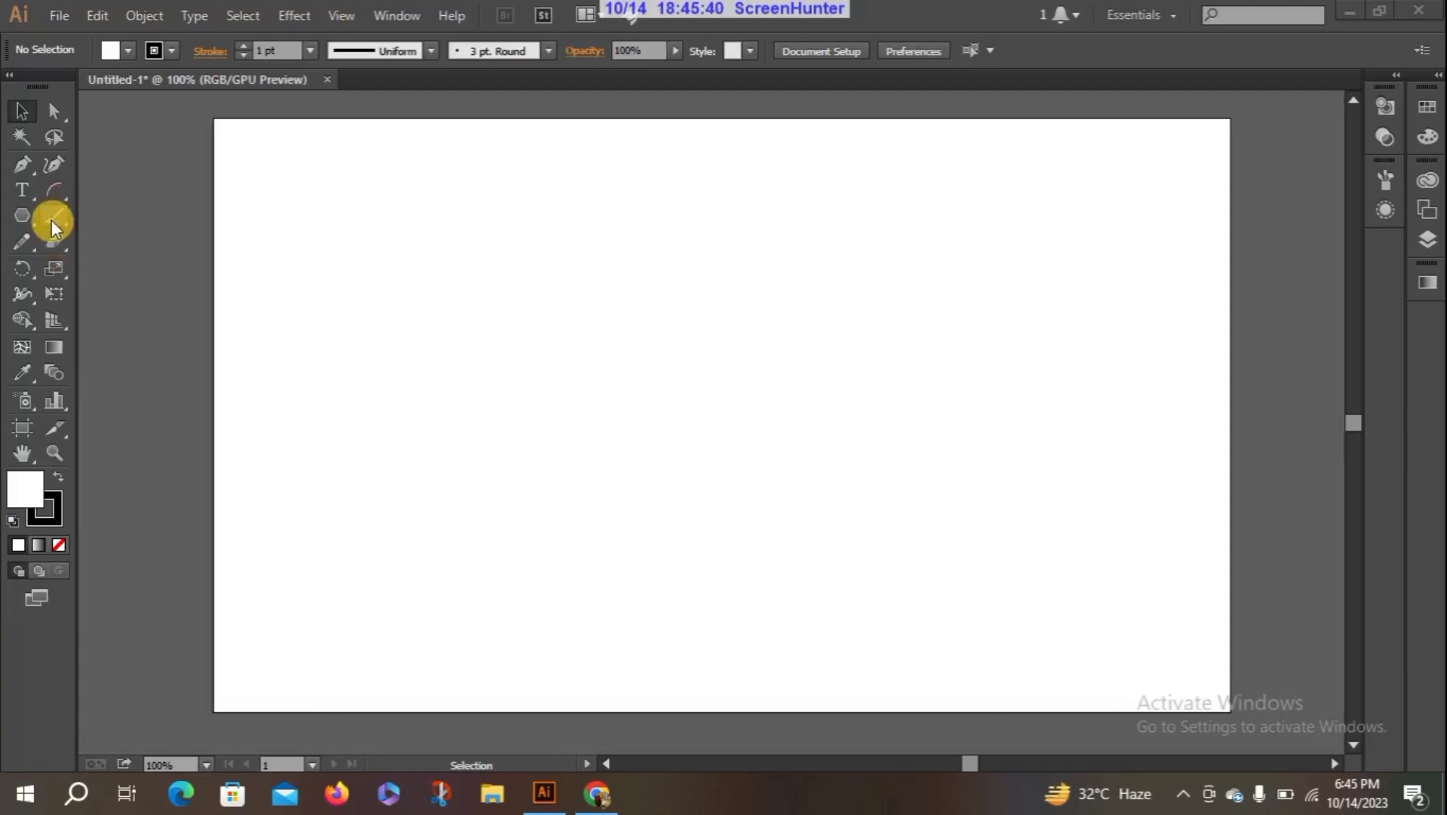
# - Paint ten black freehand curves across the artboard with the Paintbrush tool
pyautogui.moveTo(51, 219); pyautogui.dragTo(194, 226)
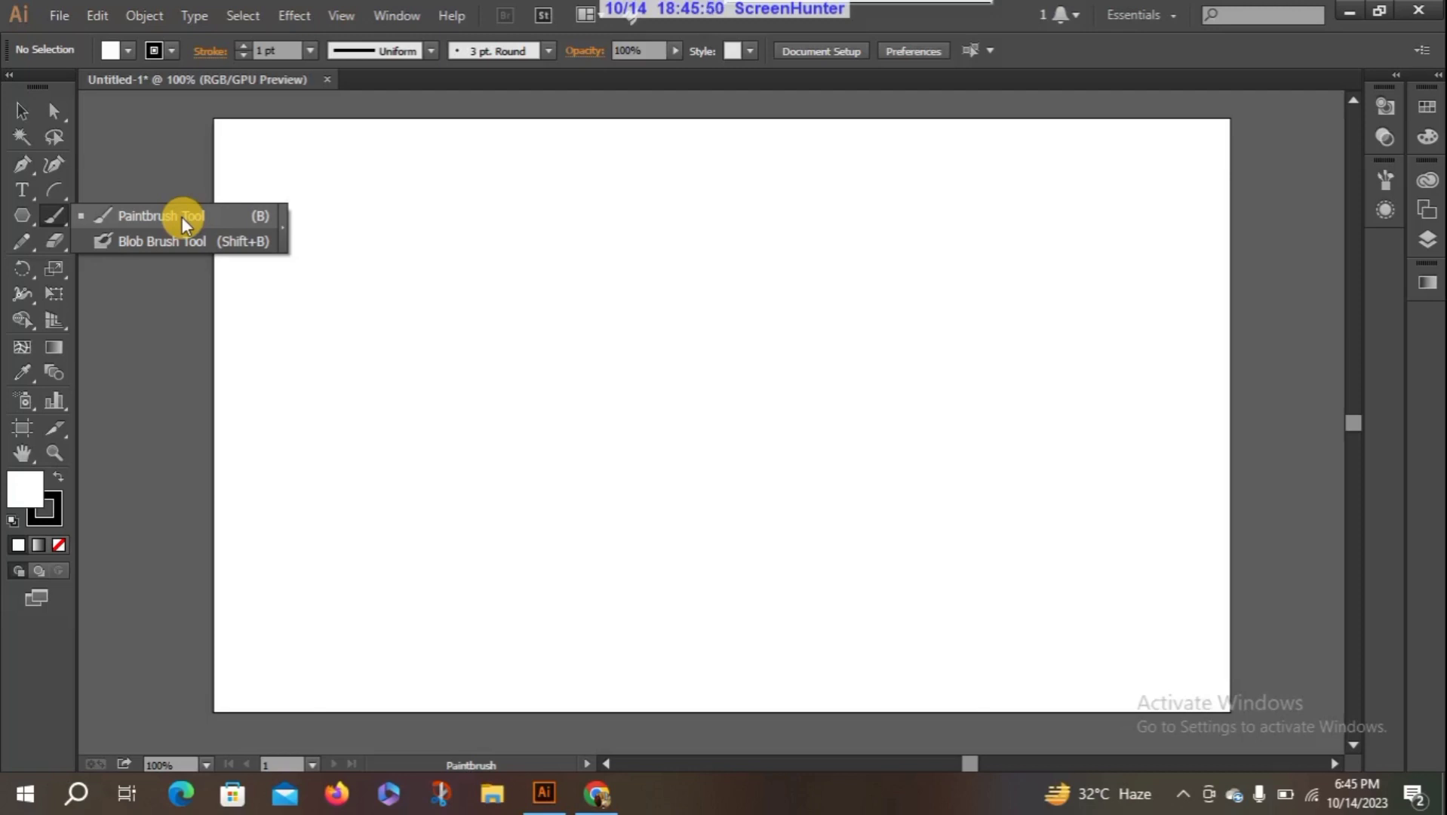
pyautogui.click(181, 217)
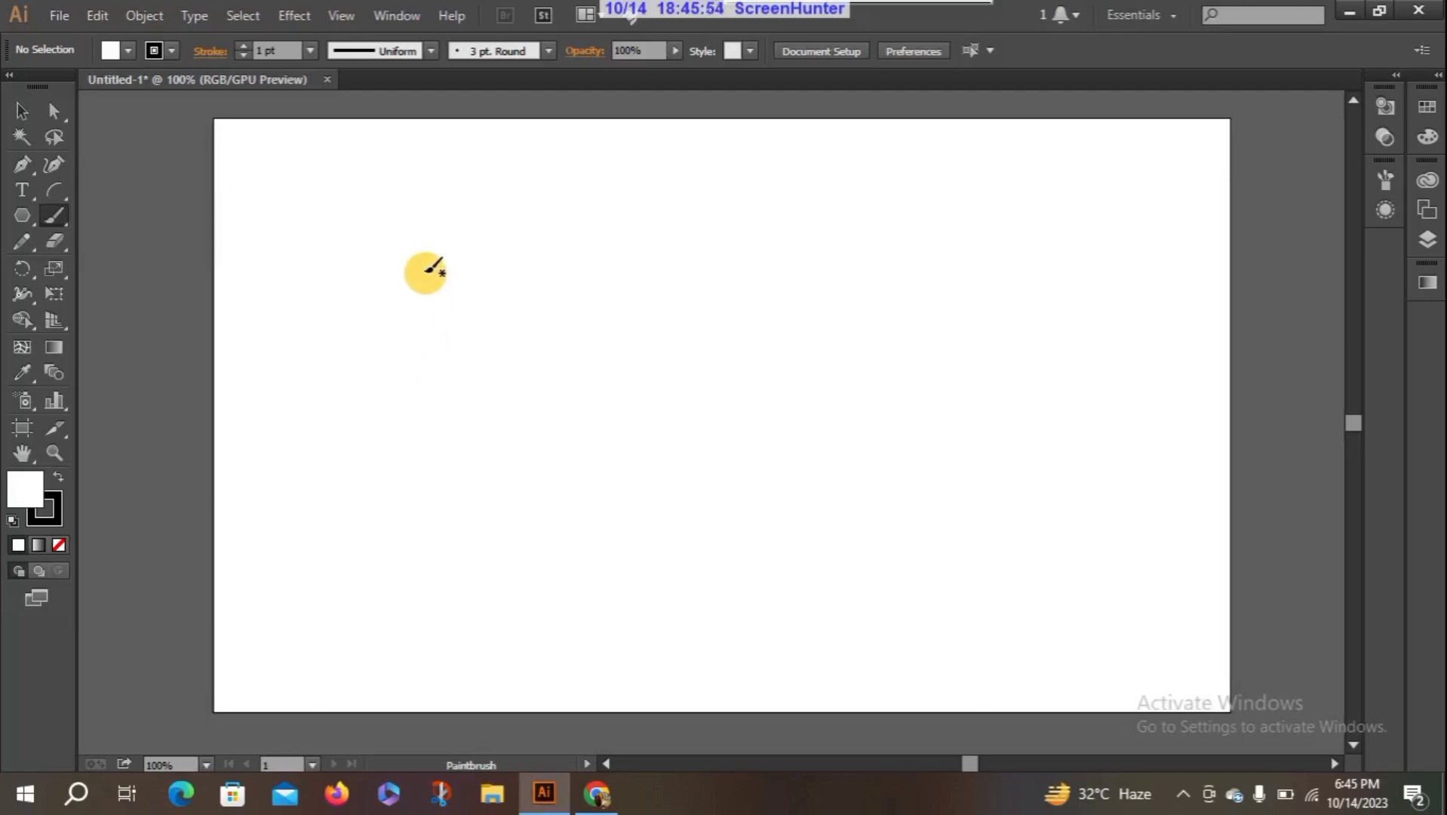
pyautogui.moveTo(423, 272)
pyautogui.mouseDown()
pyautogui.moveTo(473, 232)
pyautogui.moveTo(562, 239)
pyautogui.moveTo(642, 303)
pyautogui.moveTo(737, 306)
pyautogui.moveTo(807, 183)
pyautogui.mouseUp()
pyautogui.moveTo(430, 353)
pyautogui.mouseDown()
pyautogui.moveTo(520, 472)
pyautogui.moveTo(632, 483)
pyautogui.mouseUp()
pyautogui.moveTo(886, 303)
pyautogui.mouseDown()
pyautogui.moveTo(954, 332)
pyautogui.moveTo(929, 471)
pyautogui.moveTo(976, 523)
pyautogui.mouseUp()
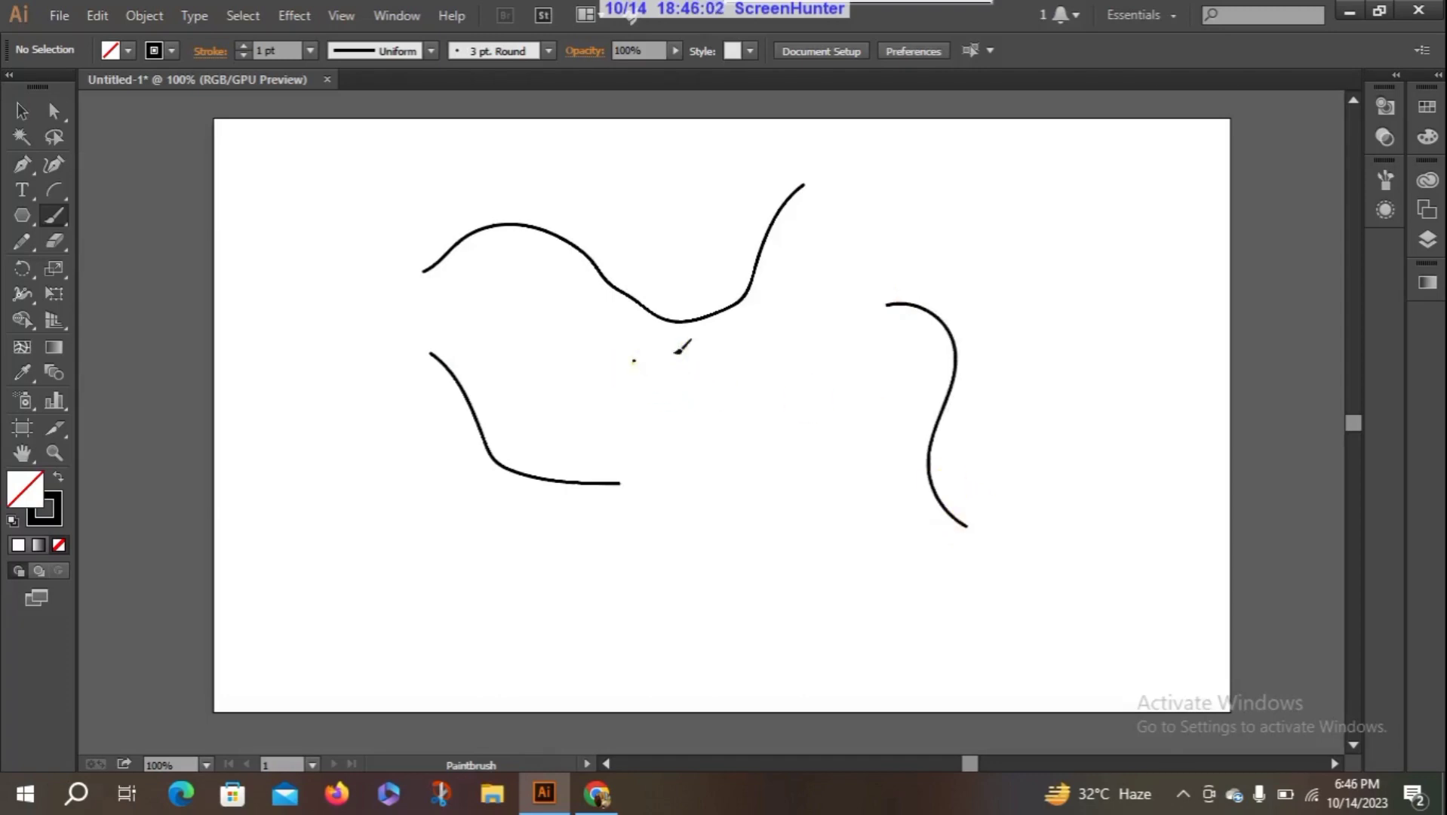
pyautogui.moveTo(632, 359); pyautogui.dragTo(856, 550)
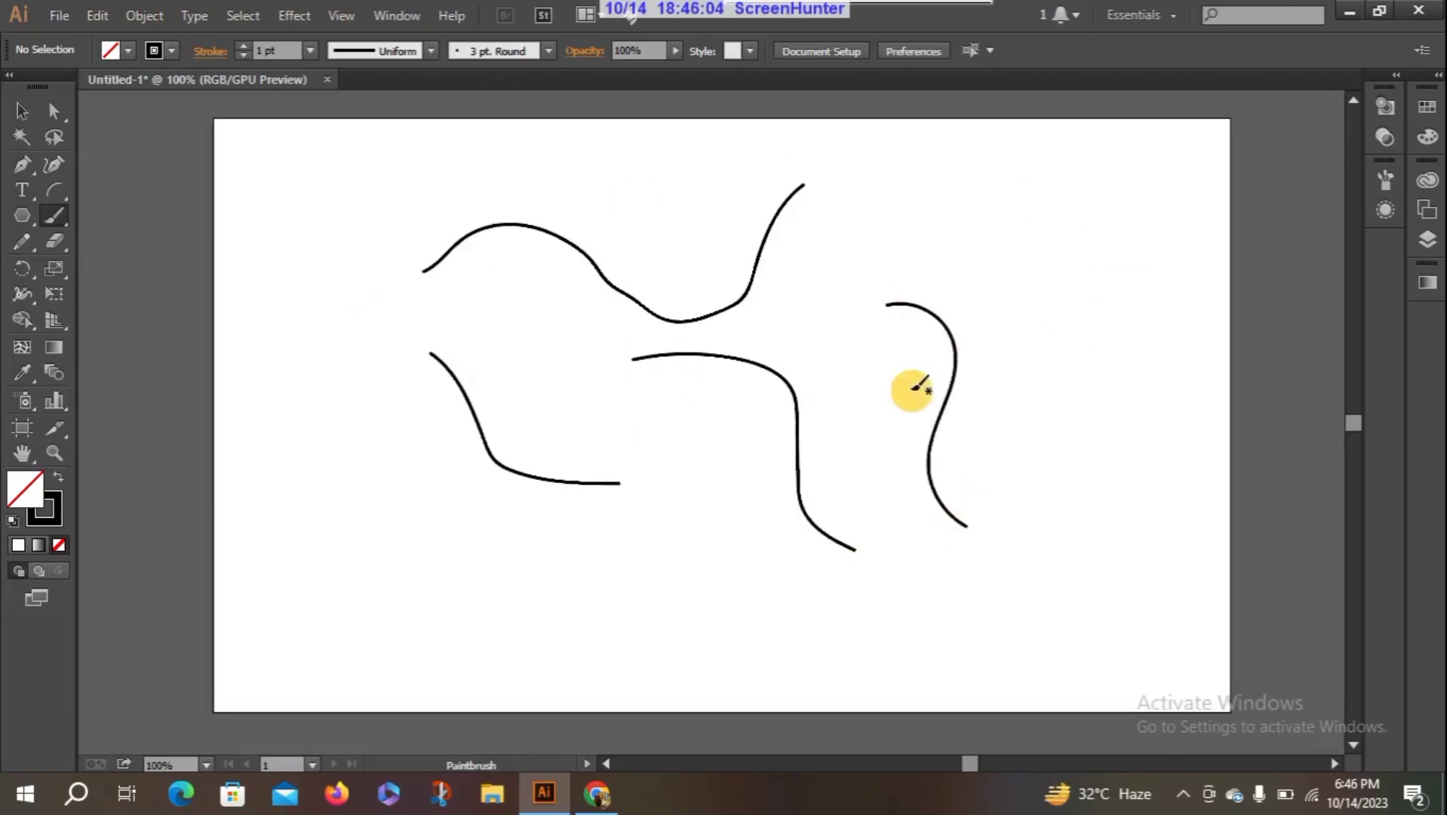
pyautogui.moveTo(918, 247)
pyautogui.mouseDown()
pyautogui.moveTo(1078, 269)
pyautogui.moveTo(1152, 463)
pyautogui.mouseUp()
pyautogui.moveTo(381, 496)
pyautogui.mouseDown()
pyautogui.moveTo(624, 493)
pyautogui.moveTo(763, 419)
pyautogui.moveTo(879, 408)
pyautogui.mouseUp()
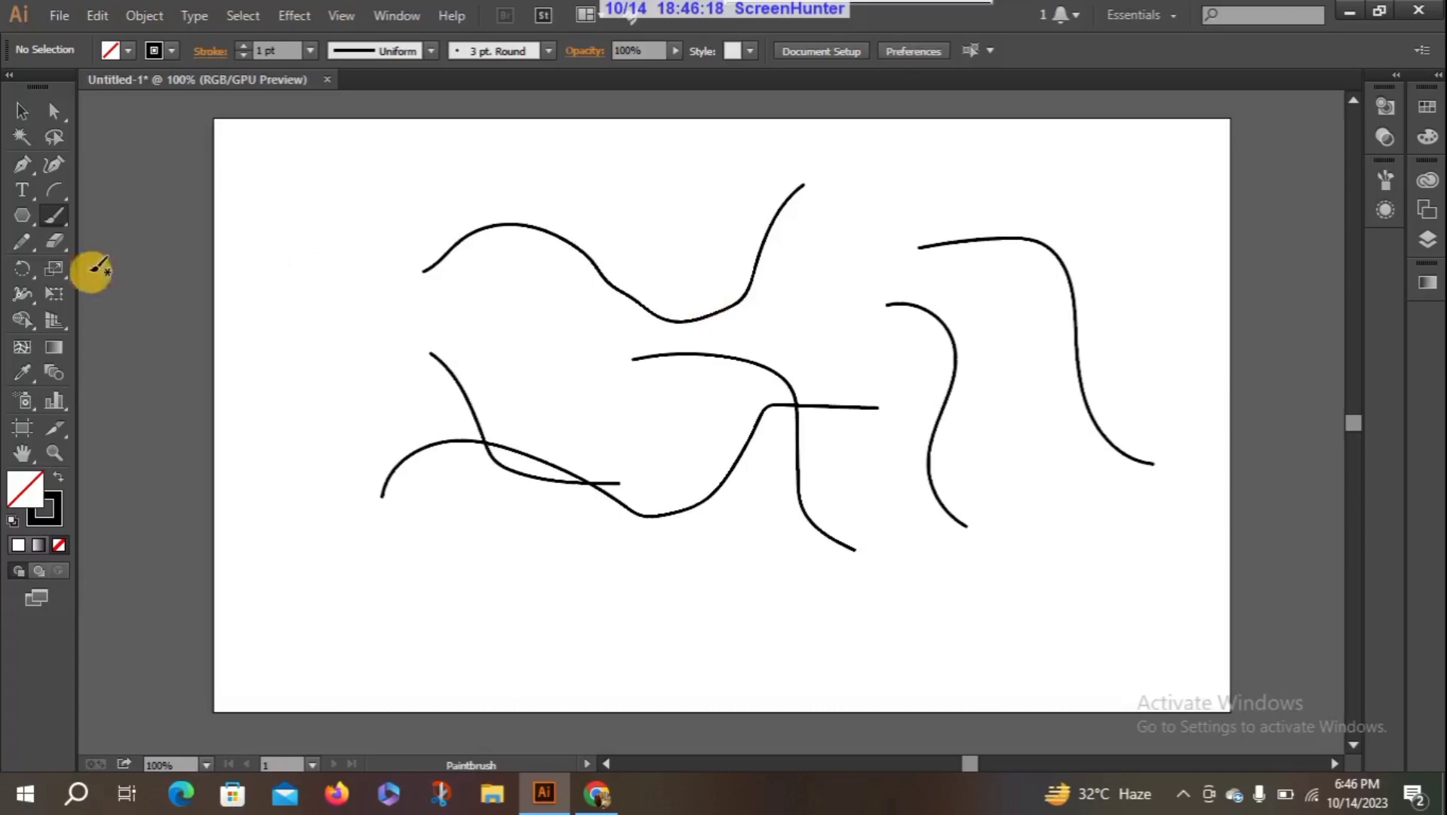
pyautogui.moveTo(296, 224)
pyautogui.mouseDown()
pyautogui.moveTo(384, 294)
pyautogui.moveTo(340, 474)
pyautogui.moveTo(425, 629)
pyautogui.mouseUp()
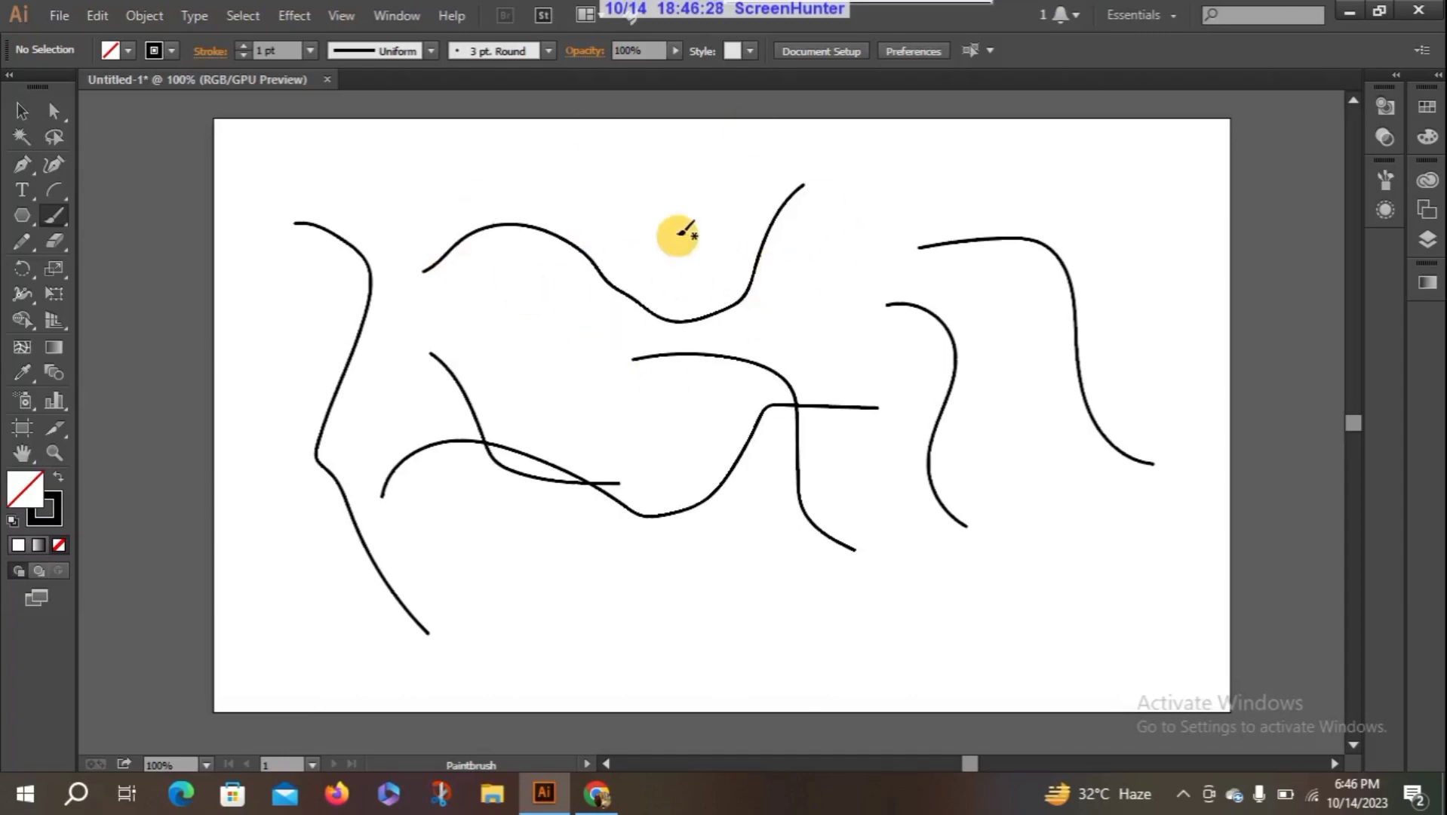
pyautogui.moveTo(608, 259)
pyautogui.mouseDown()
pyautogui.moveTo(801, 163)
pyautogui.moveTo(1010, 301)
pyautogui.moveTo(1099, 182)
pyautogui.mouseUp()
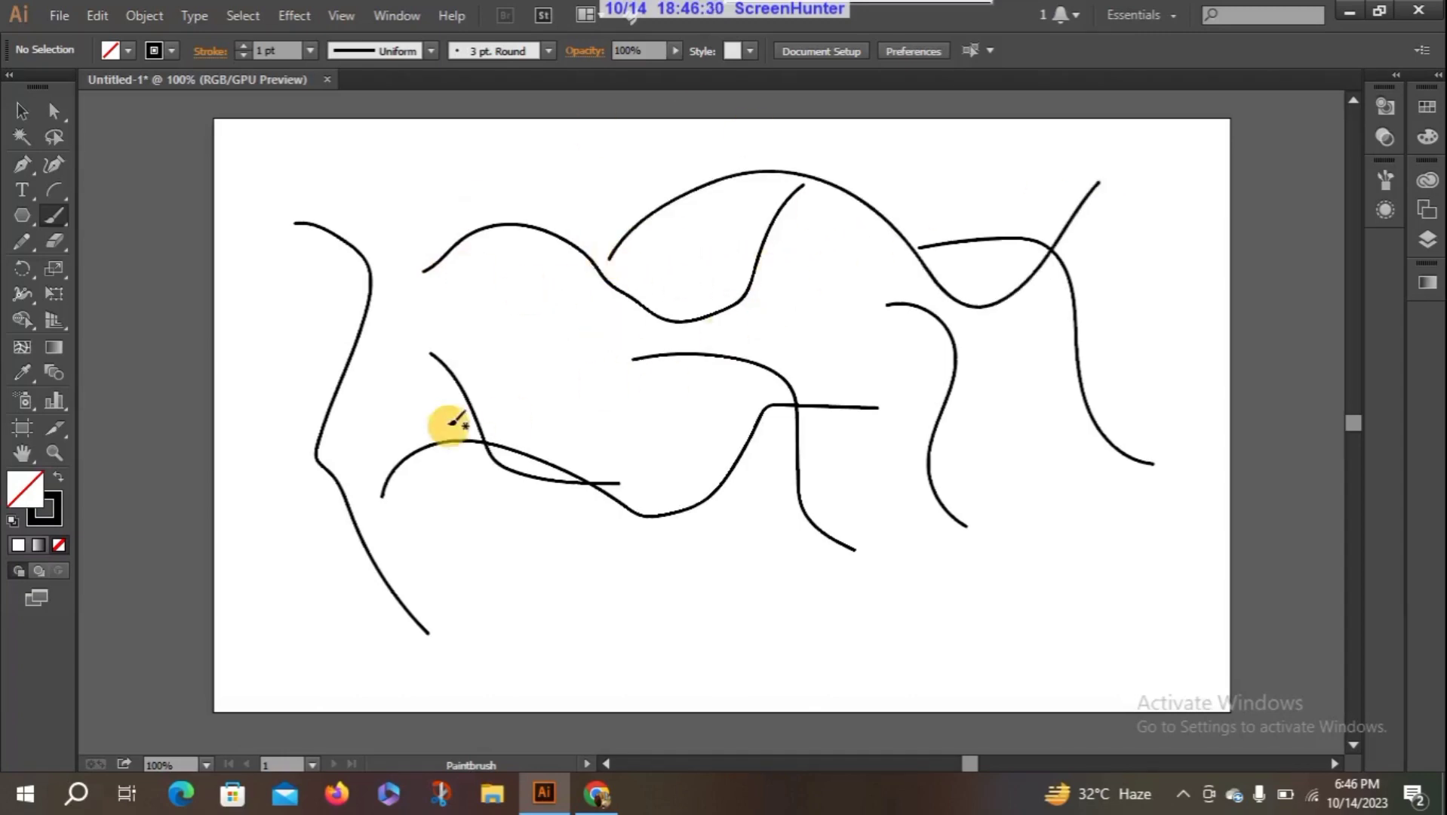
pyautogui.moveTo(442, 372)
pyautogui.mouseDown()
pyautogui.moveTo(691, 457)
pyautogui.moveTo(828, 451)
pyautogui.mouseUp()
pyautogui.moveTo(590, 604)
pyautogui.mouseDown()
pyautogui.moveTo(855, 615)
pyautogui.moveTo(1014, 459)
pyautogui.mouseUp()
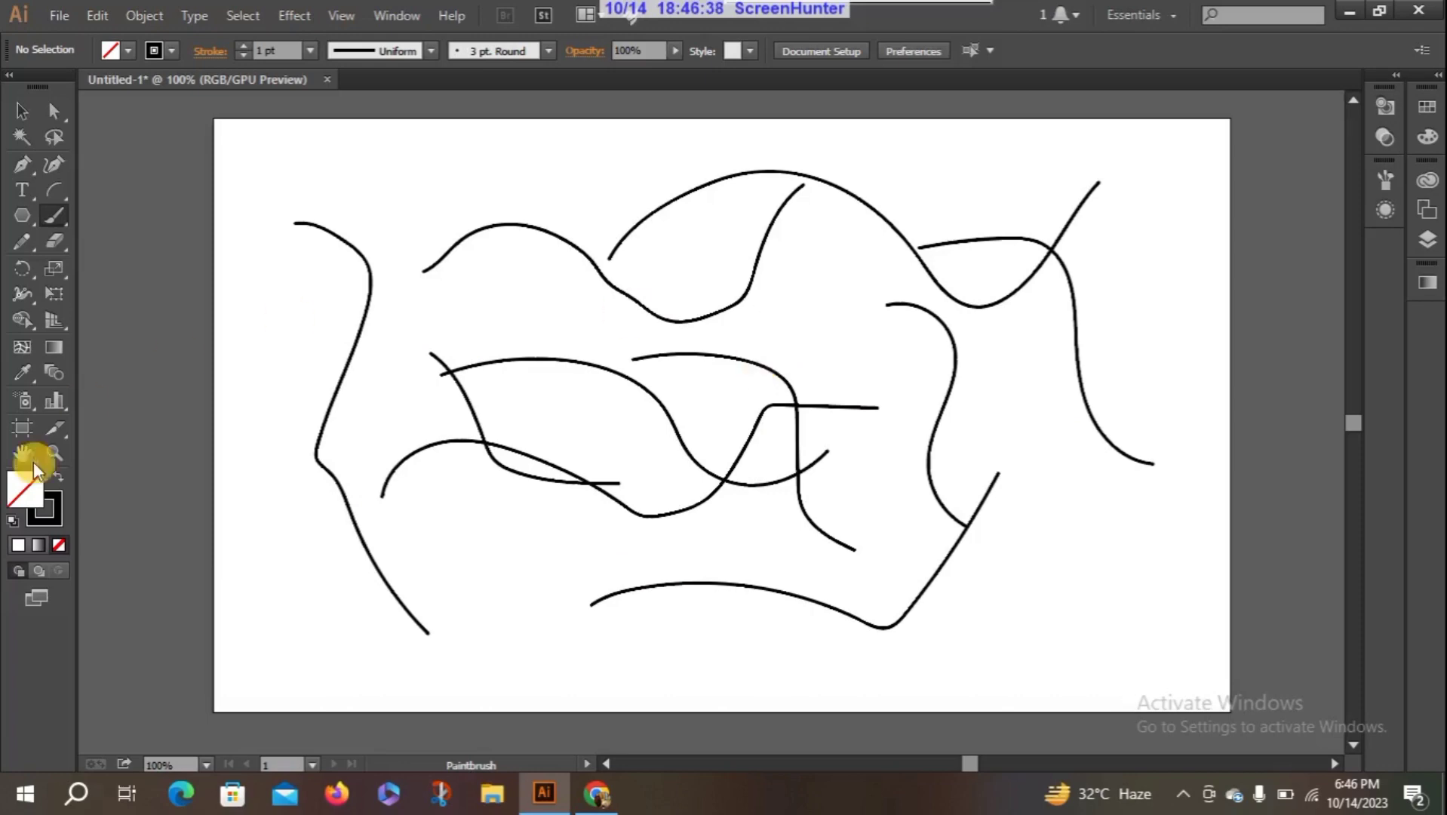
# - Paint three more black curves near the artboard's left edge, switching the fill to white after the first one
pyautogui.click(49, 516)
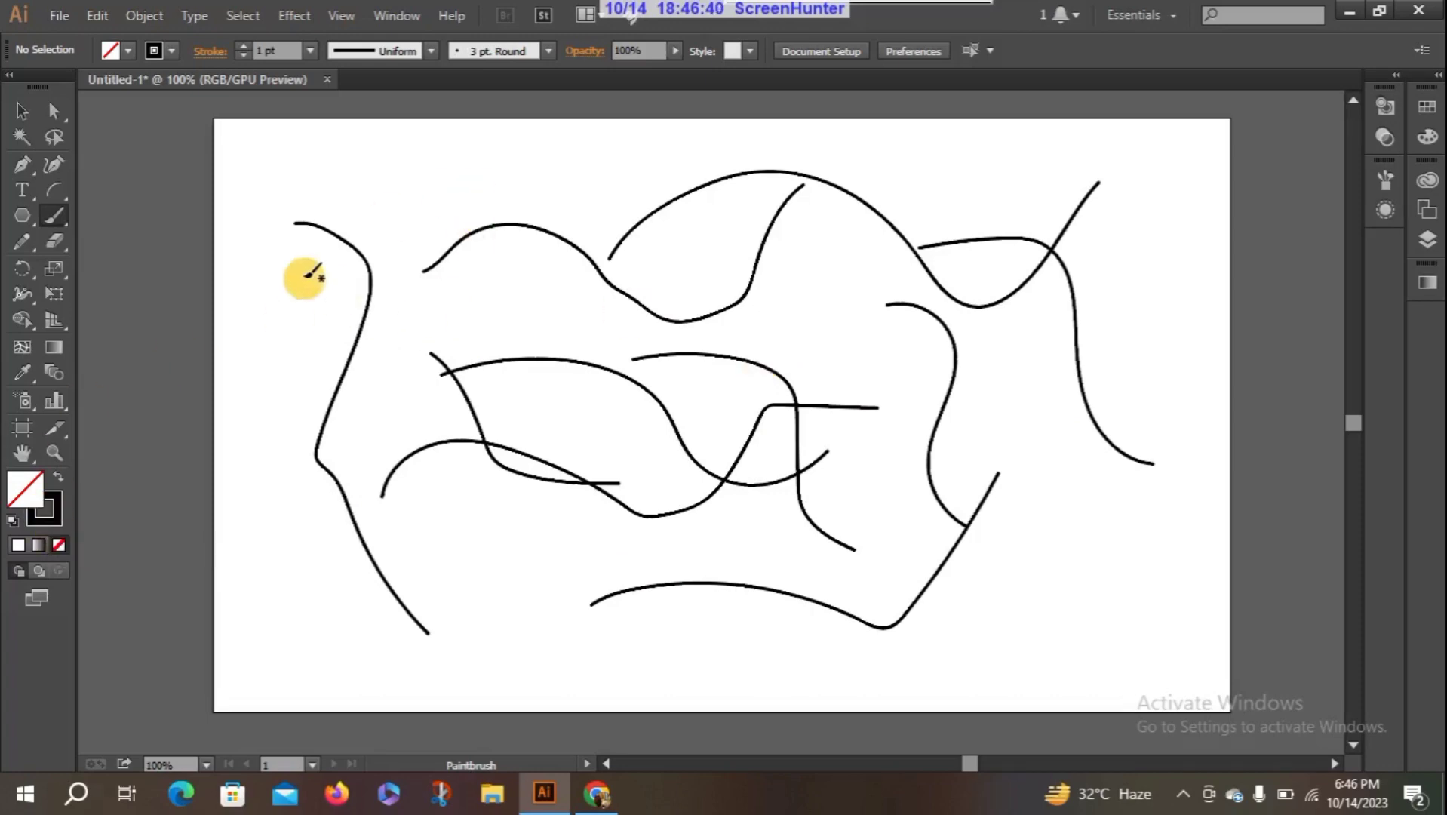
pyautogui.moveTo(289, 270)
pyautogui.mouseDown()
pyautogui.moveTo(372, 421)
pyautogui.moveTo(344, 457)
pyautogui.moveTo(378, 562)
pyautogui.mouseUp()
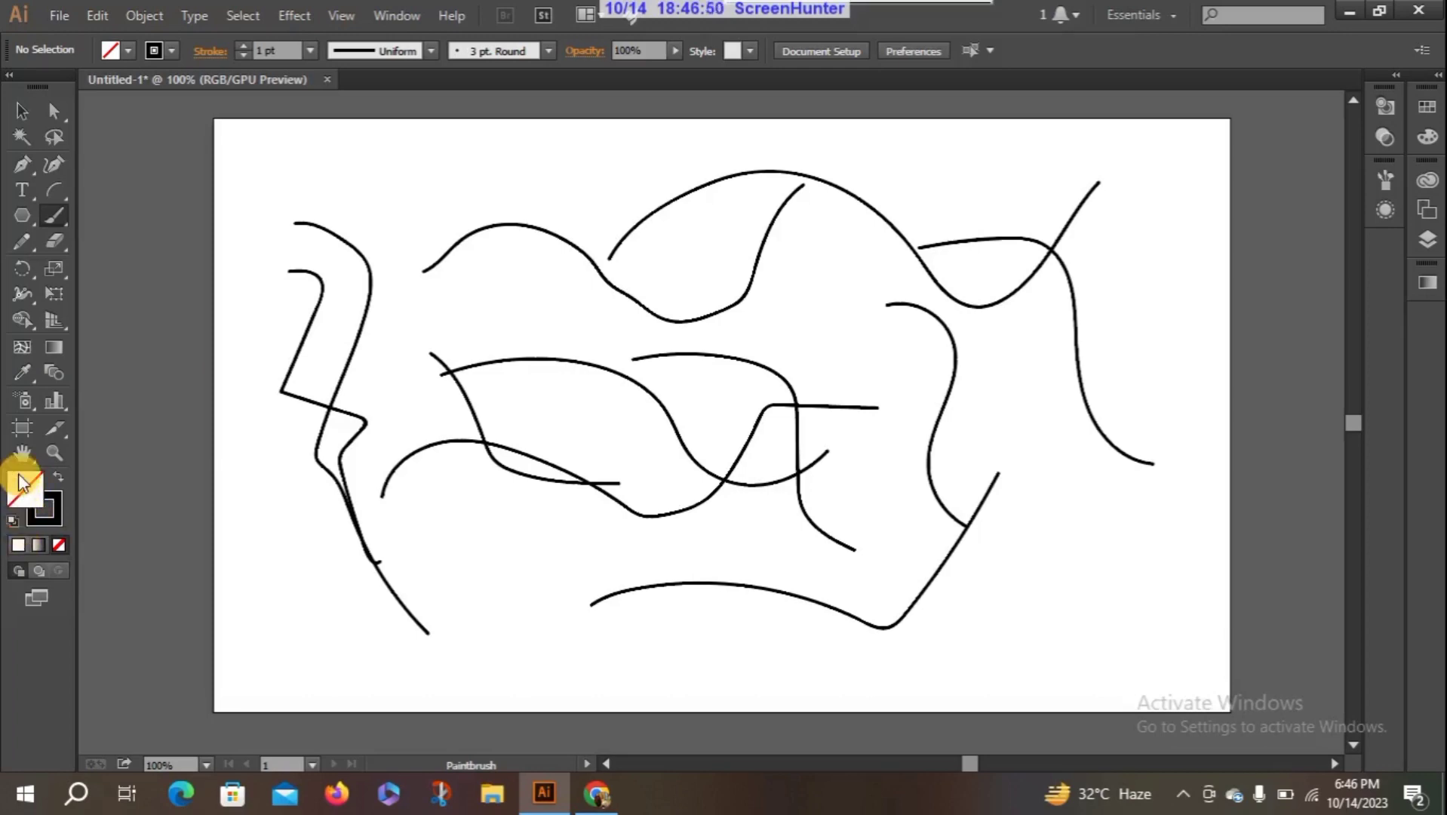
pyautogui.click(18, 543)
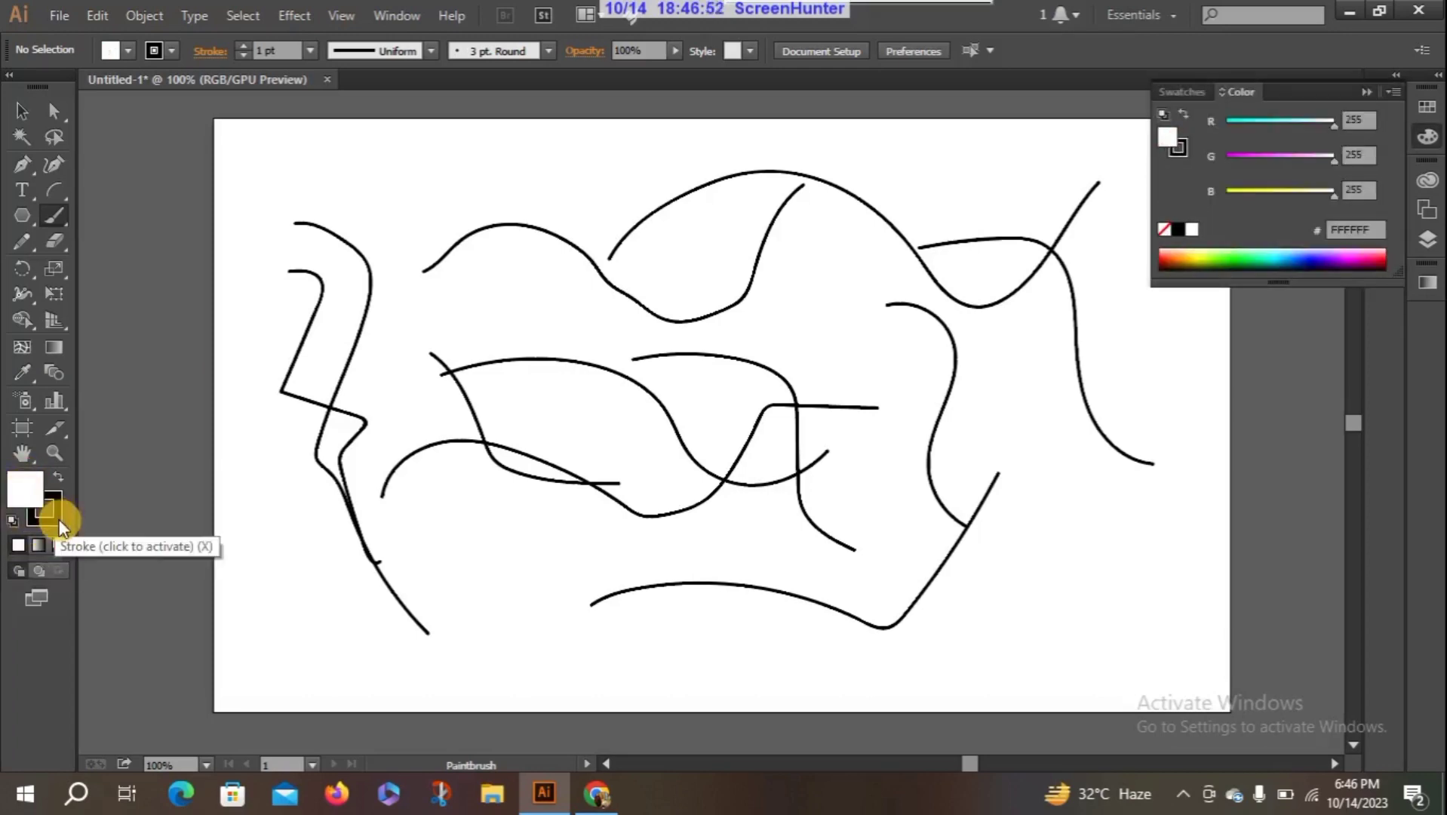
pyautogui.click(59, 544)
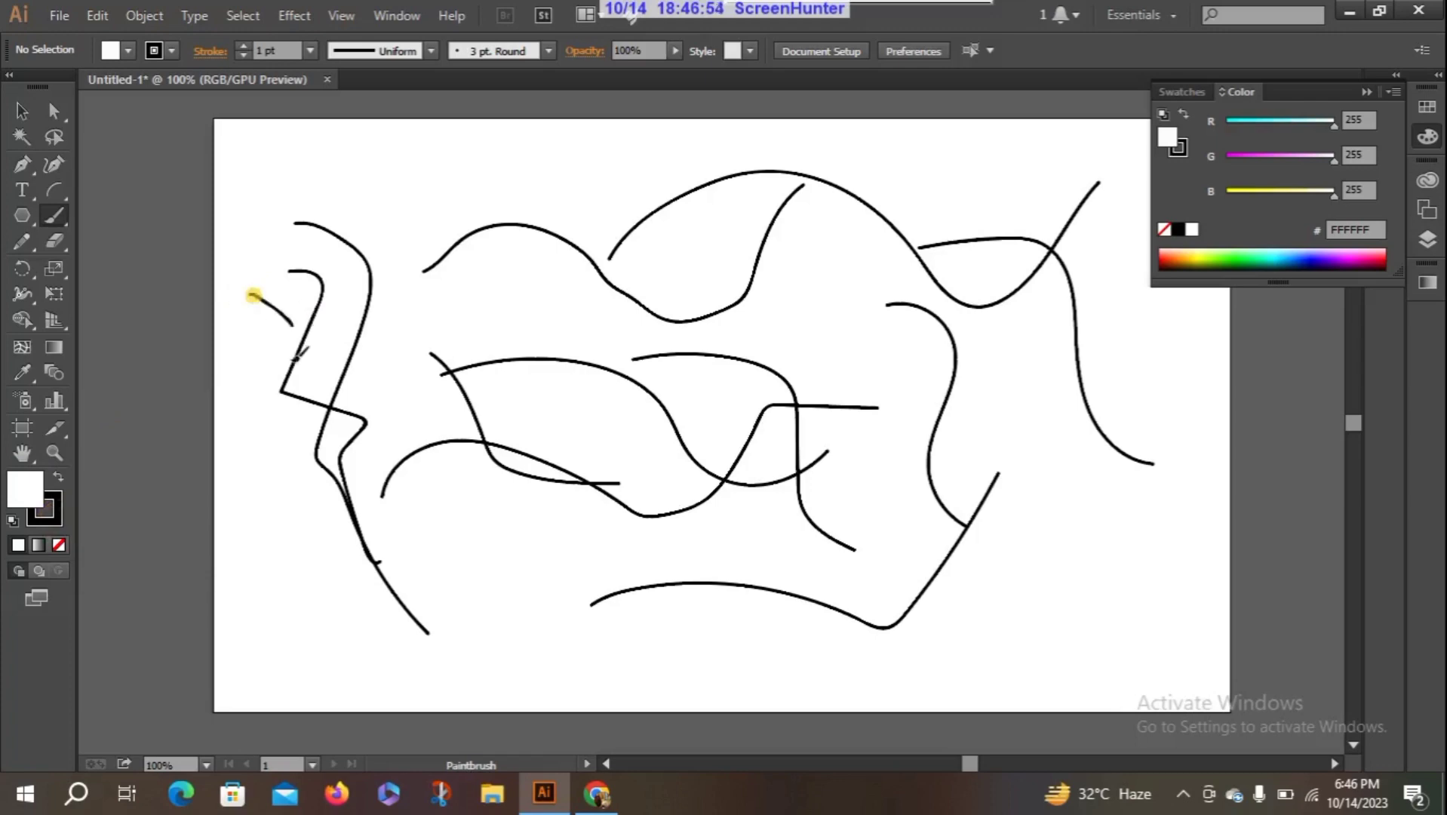
pyautogui.moveTo(250, 294); pyautogui.dragTo(456, 633)
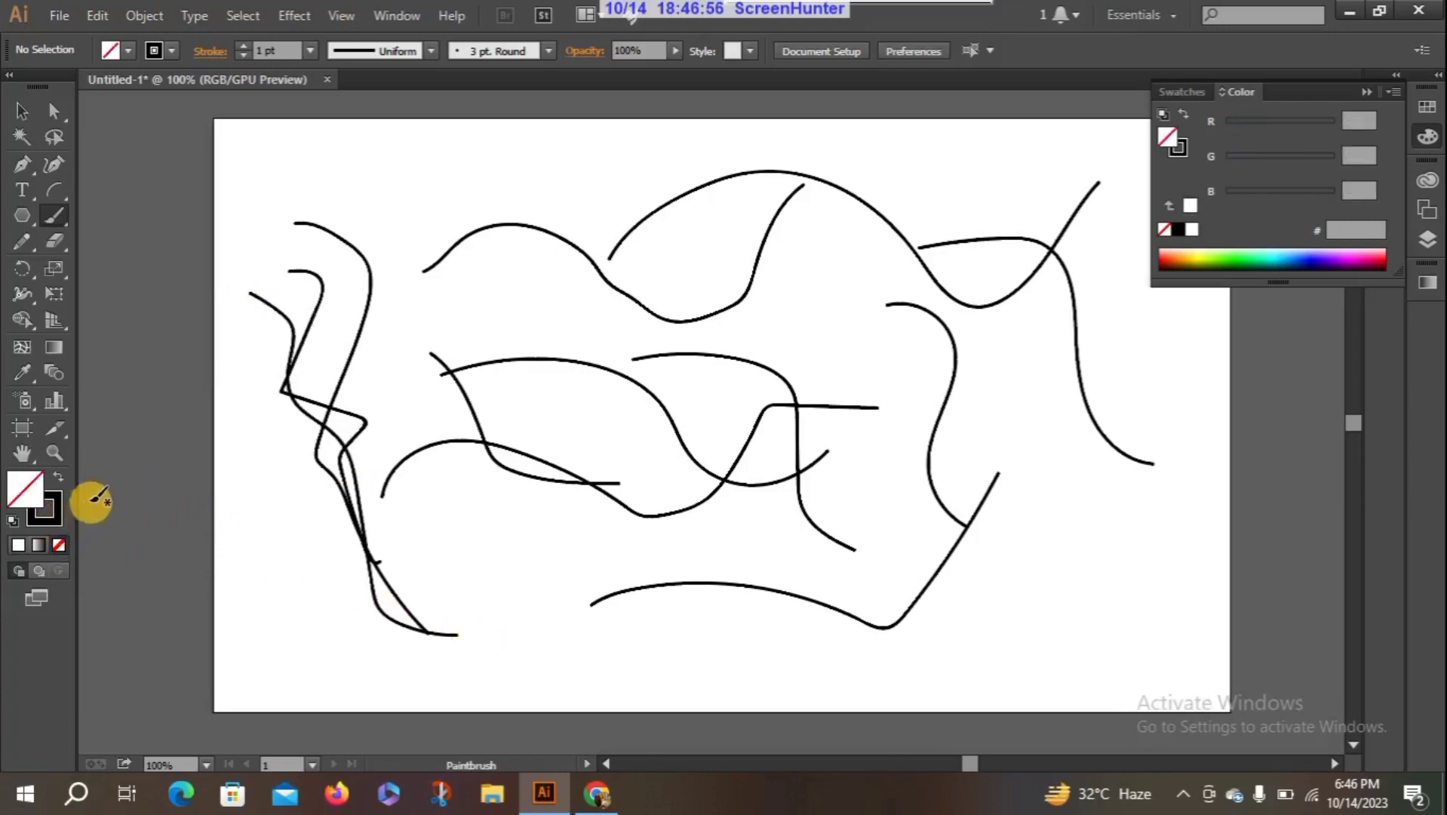
pyautogui.moveTo(260, 521)
pyautogui.mouseDown()
pyautogui.moveTo(313, 657)
pyautogui.moveTo(520, 666)
pyautogui.mouseUp()
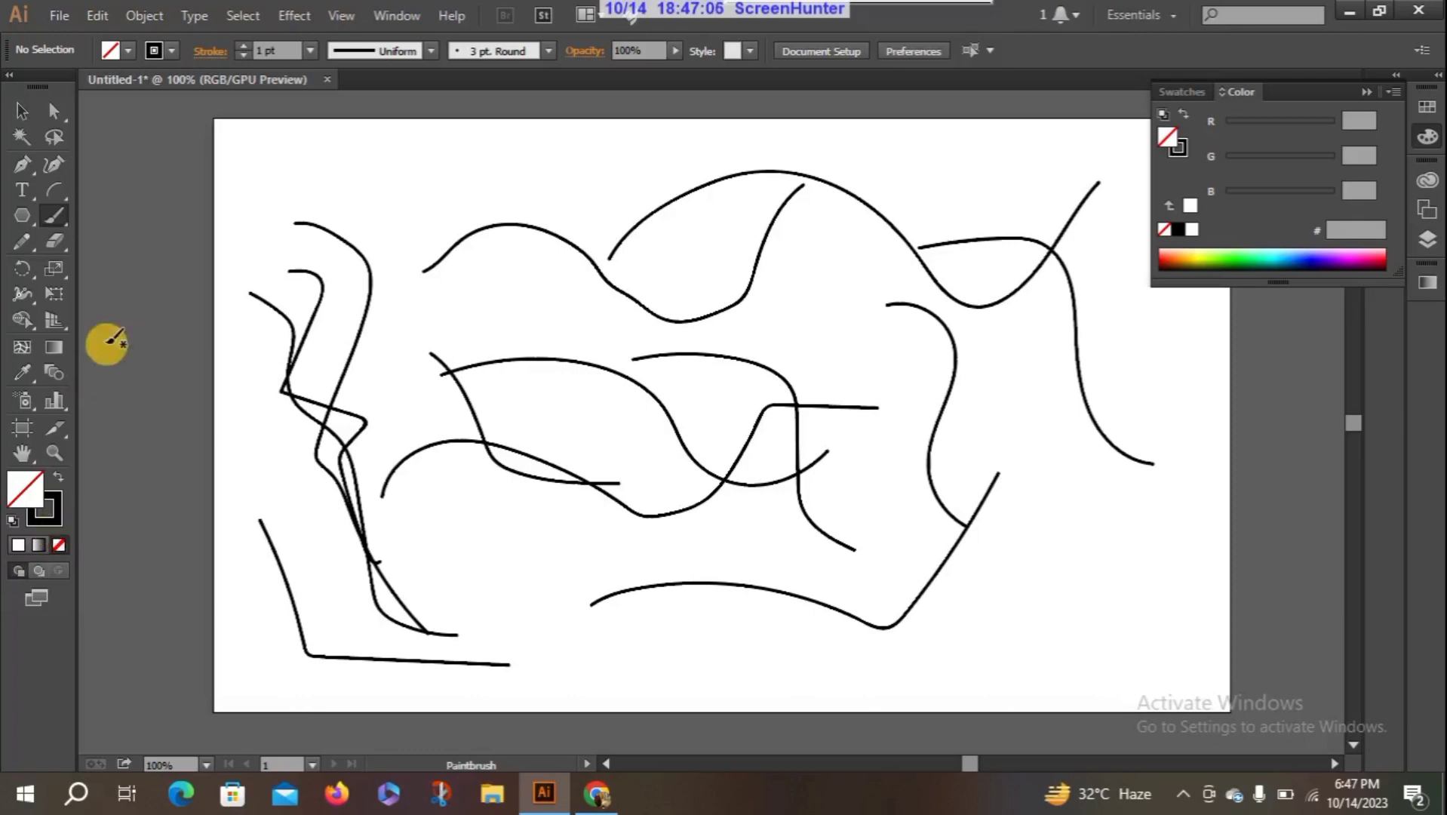
# - Set the stroke colour to red, C61212
pyautogui.doubleClick(52, 514)
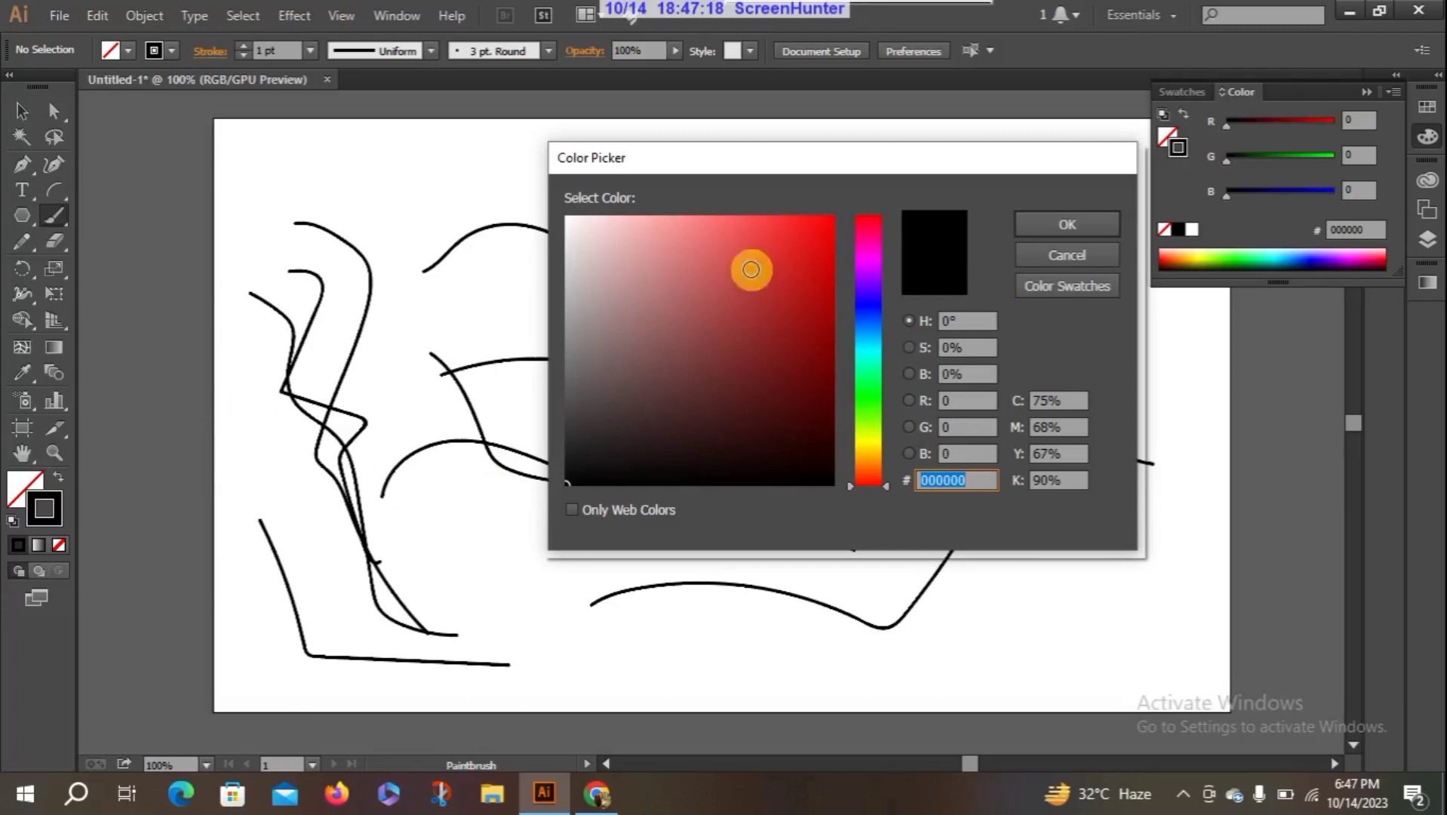
pyautogui.moveTo(810, 247); pyautogui.dragTo(810, 275)
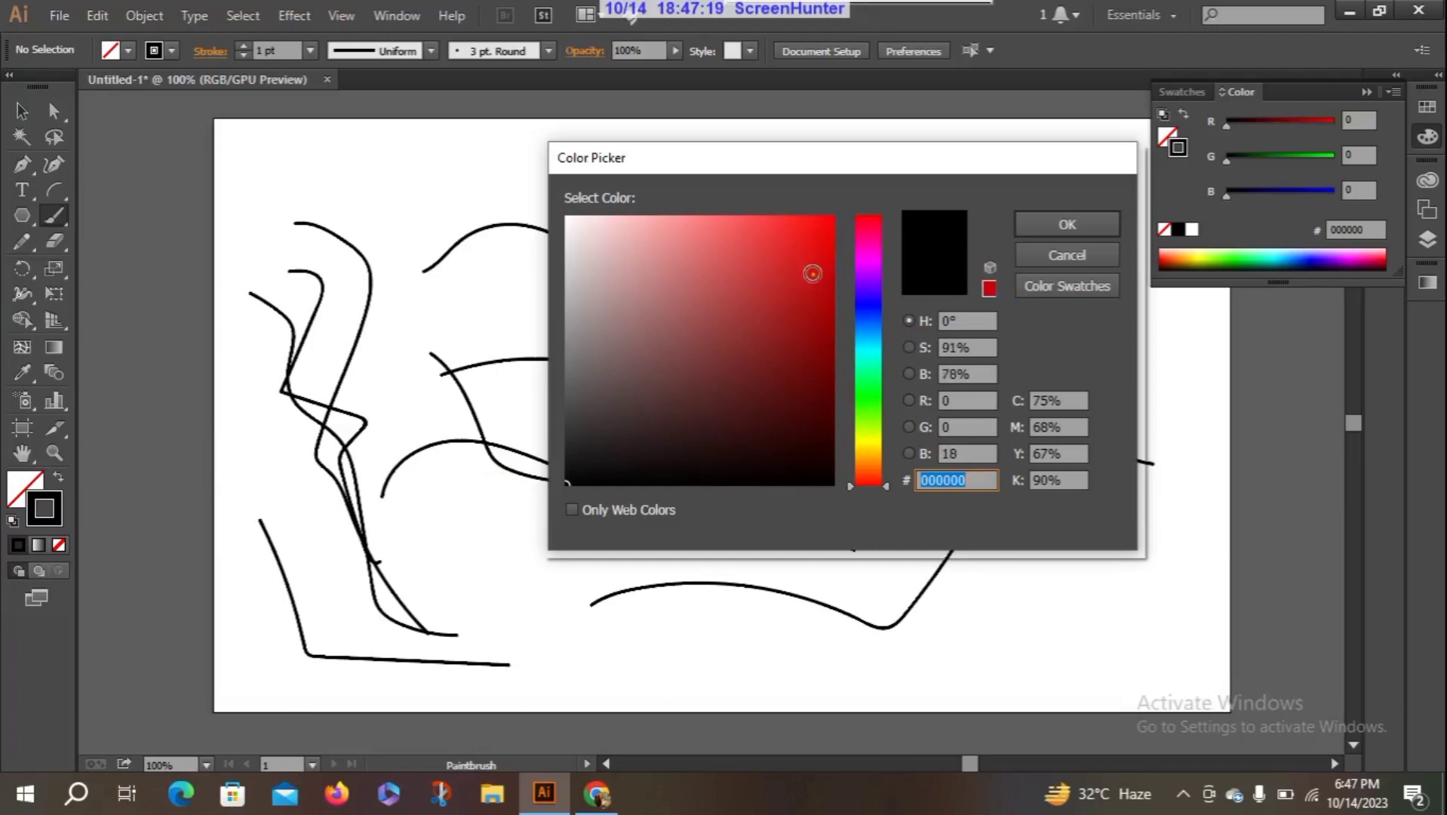
pyautogui.click(1058, 224)
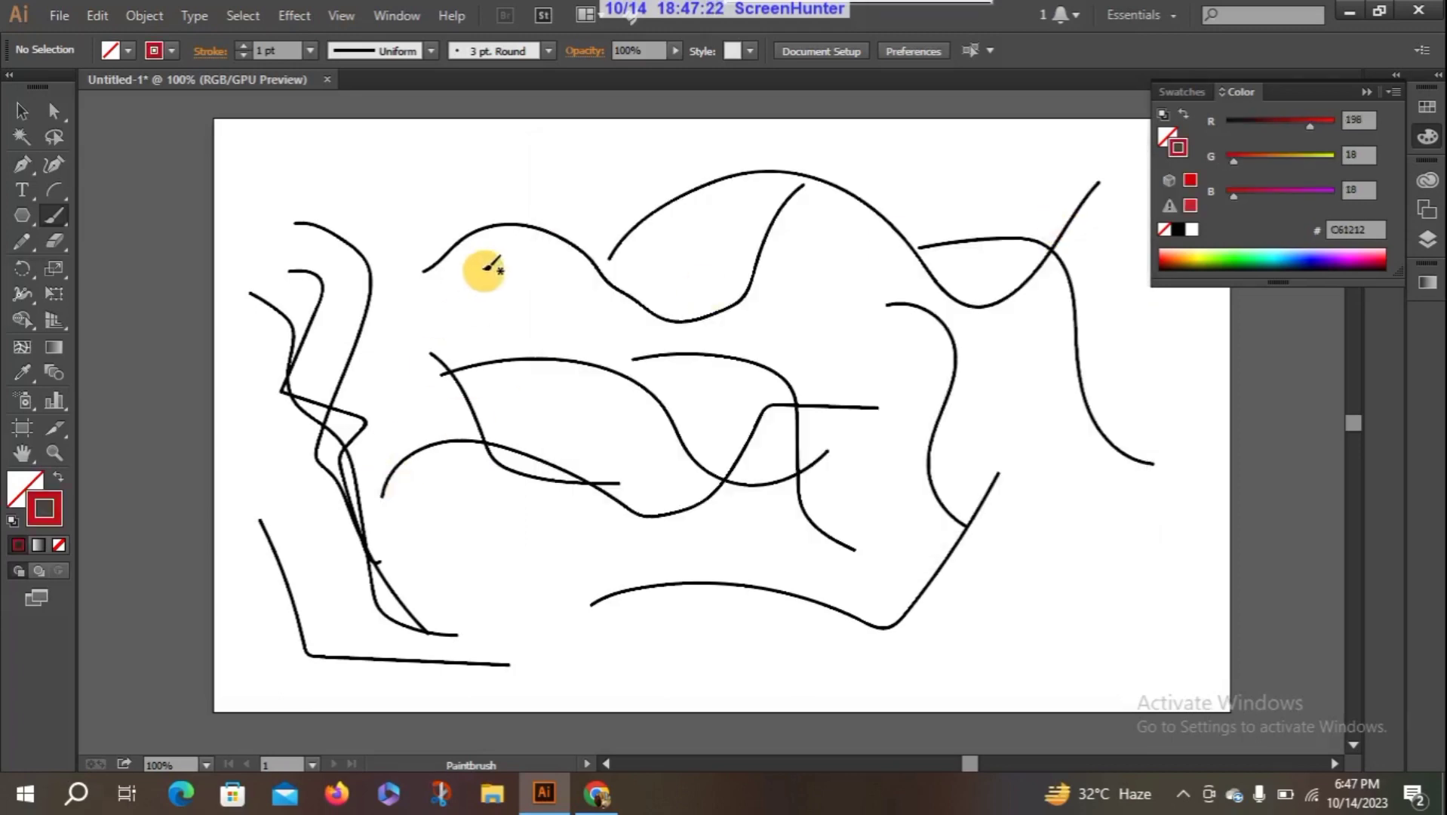
# - Paint four red freehand curves over the centre and right part of the artboard
pyautogui.moveTo(483, 270)
pyautogui.mouseDown()
pyautogui.moveTo(553, 361)
pyautogui.moveTo(631, 379)
pyautogui.moveTo(684, 365)
pyautogui.mouseUp()
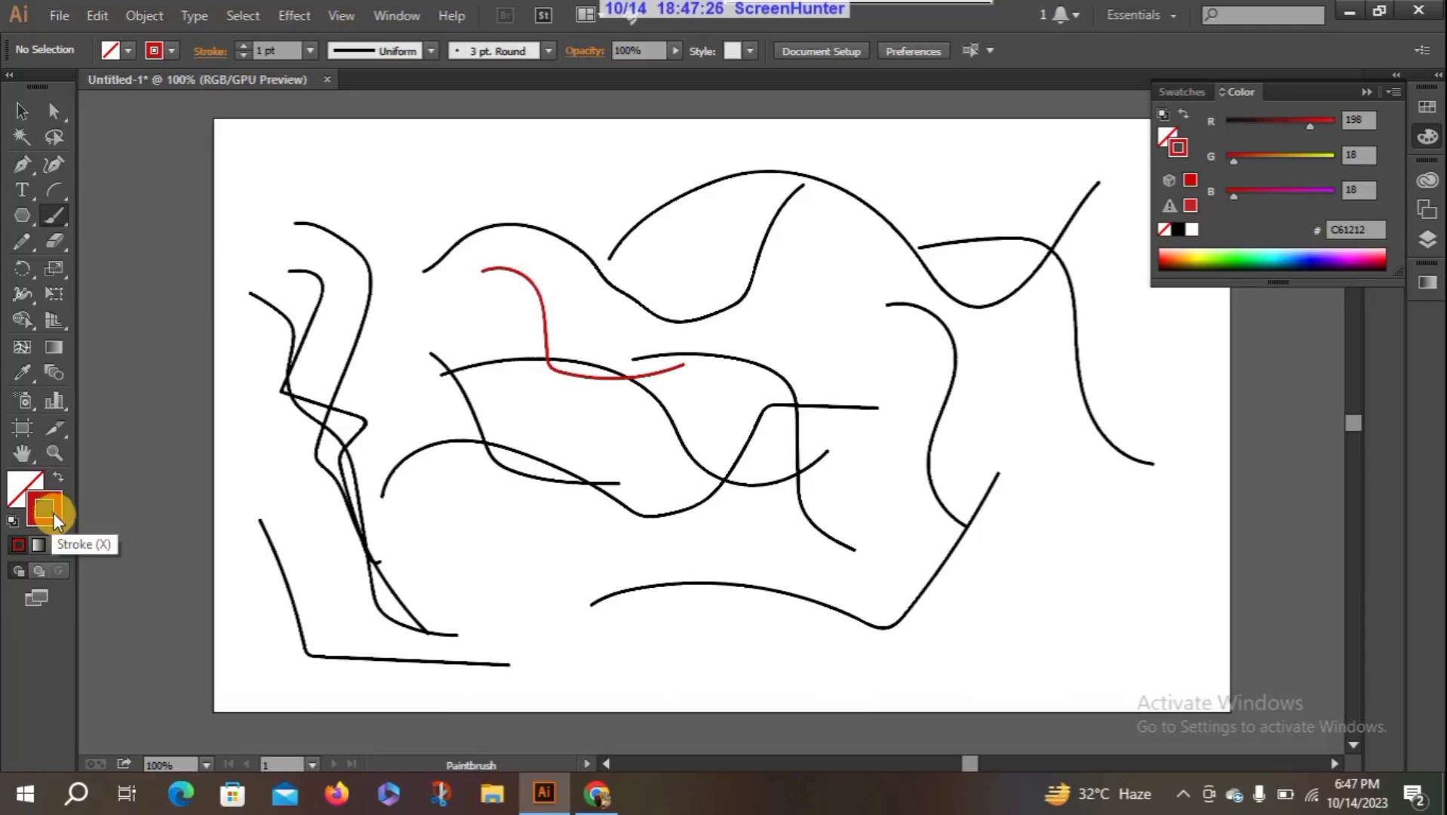
pyautogui.moveTo(555, 601); pyautogui.dragTo(905, 461)
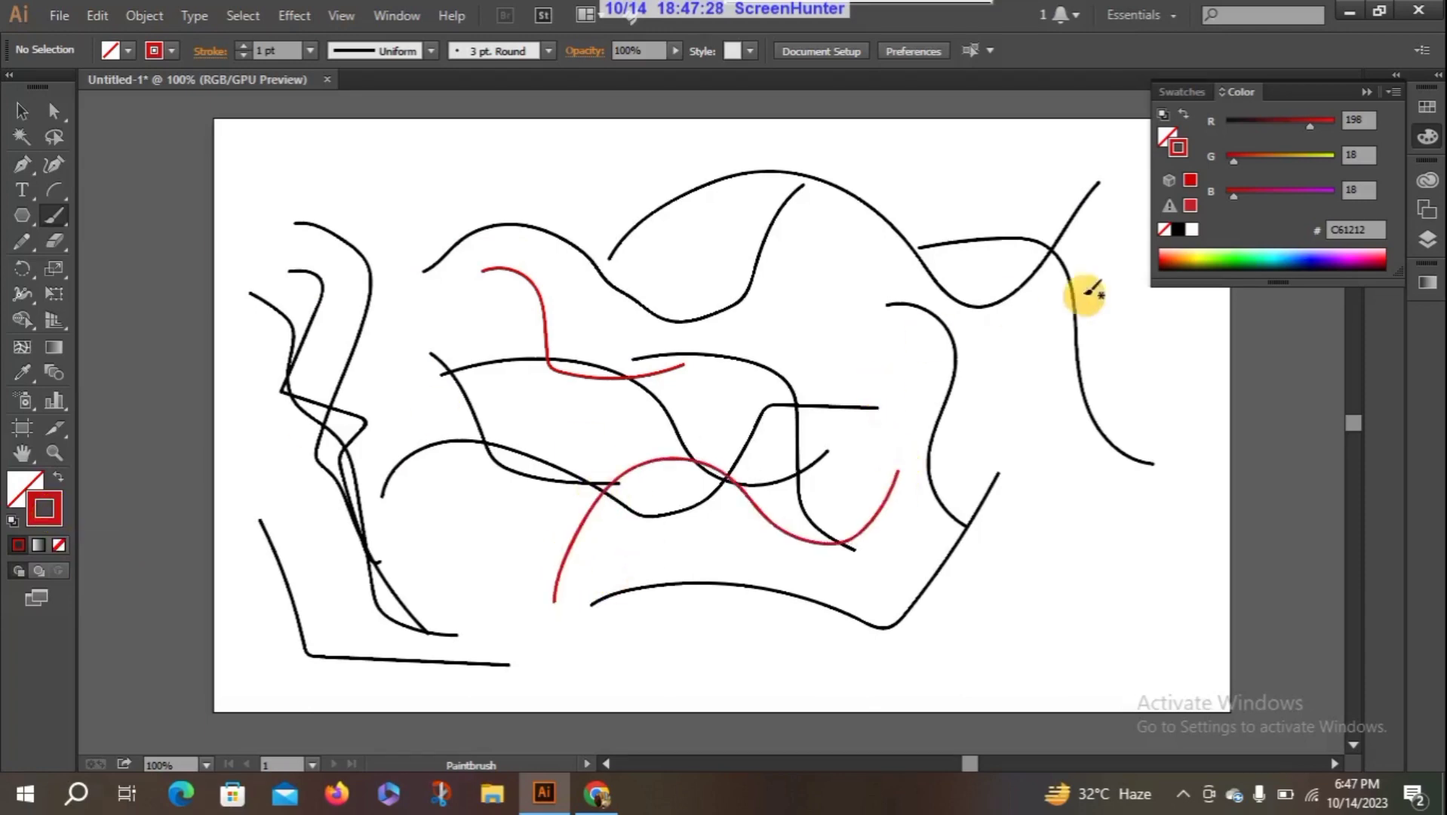
pyautogui.moveTo(1111, 300)
pyautogui.mouseDown()
pyautogui.moveTo(1048, 483)
pyautogui.moveTo(1129, 605)
pyautogui.mouseUp()
pyautogui.moveTo(878, 332)
pyautogui.mouseDown()
pyautogui.moveTo(961, 487)
pyautogui.moveTo(1129, 604)
pyautogui.mouseUp()
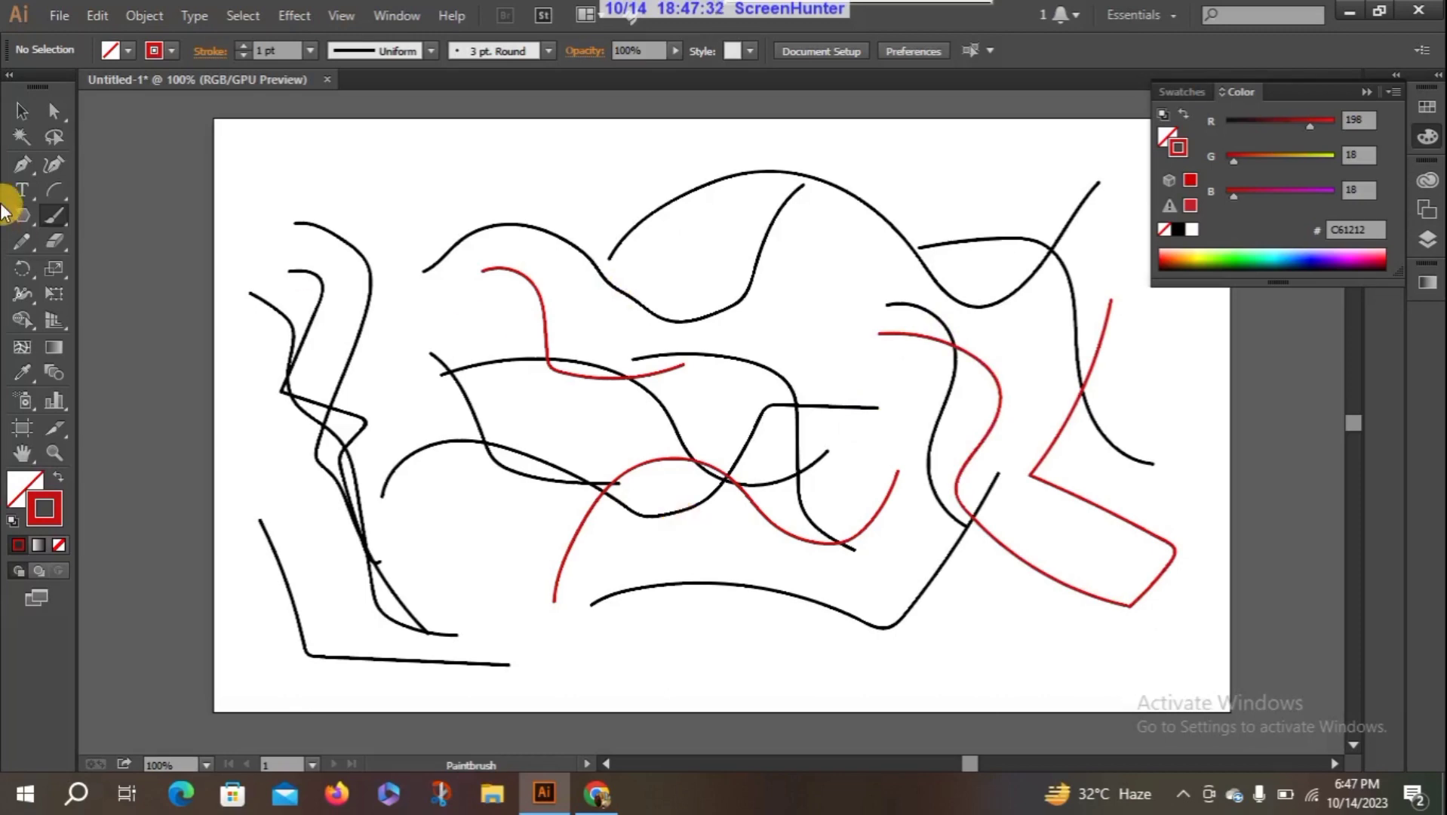
# - Select all the painted curves and delete them from the artboard
pyautogui.click(21, 111)
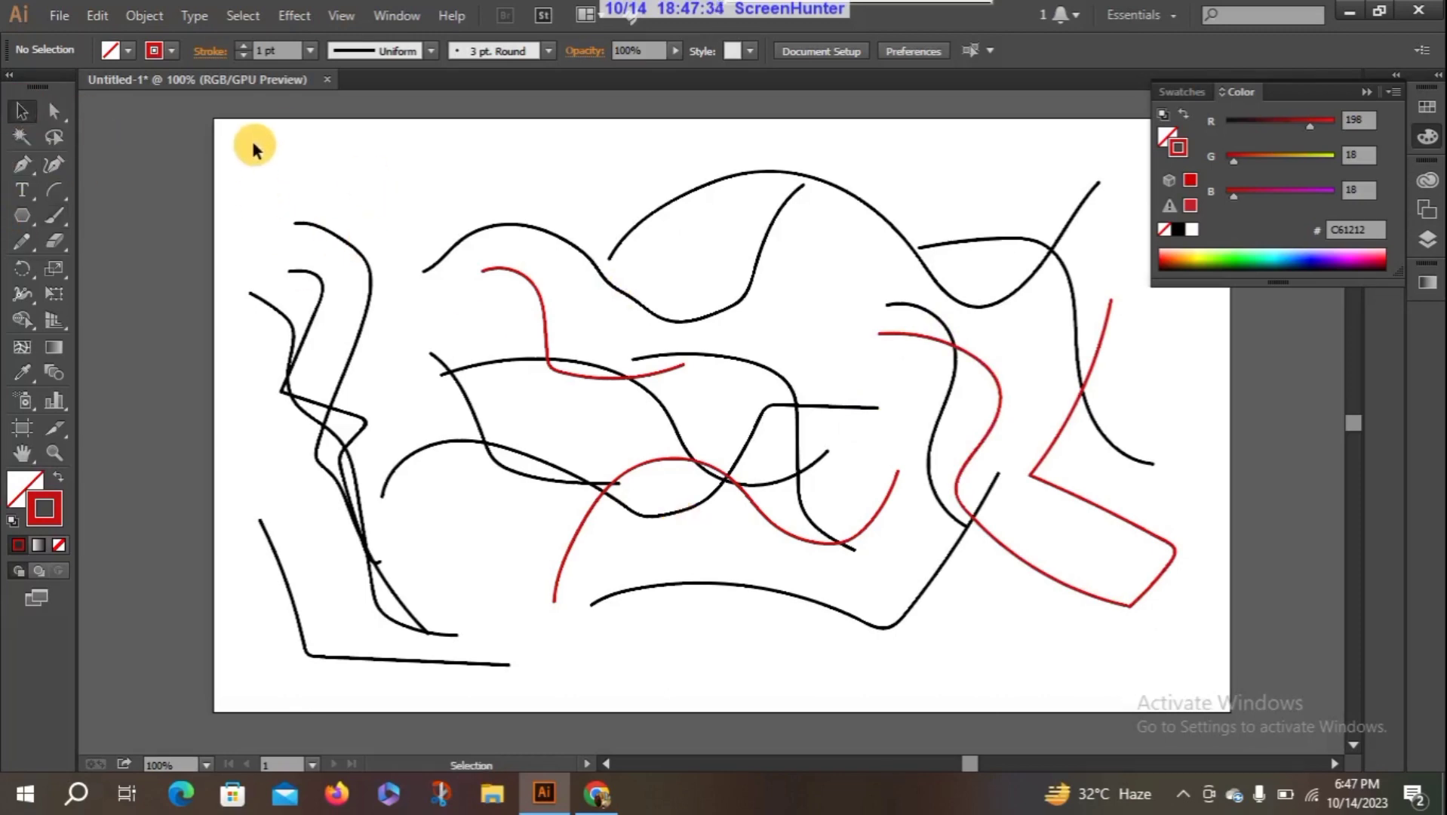
pyautogui.moveTo(243, 151); pyautogui.dragTo(1171, 614)
pyautogui.press('Delete')
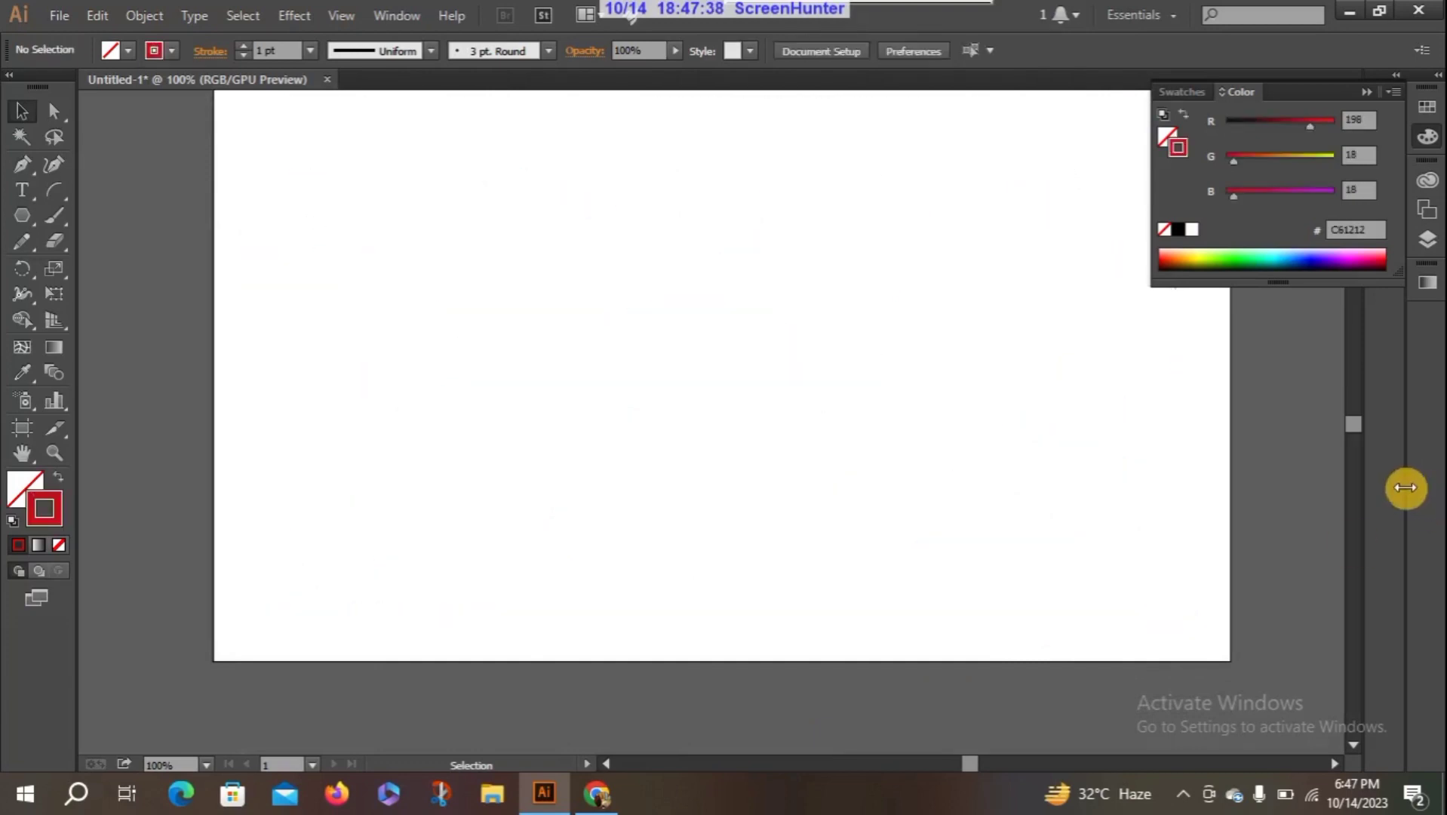
pyautogui.moveTo(1354, 425); pyautogui.dragTo(1354, 422)
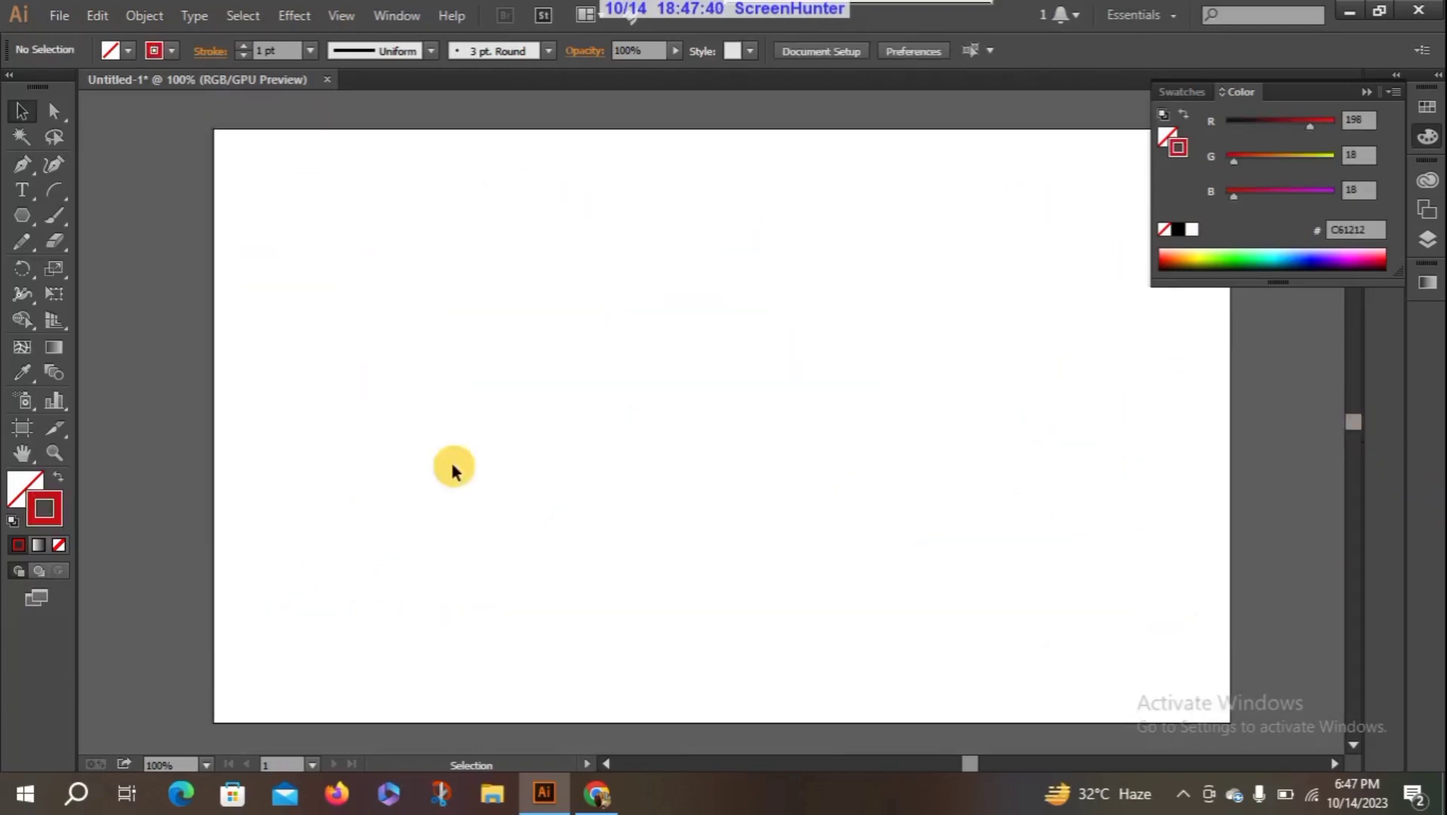
# - With the Paintbrush tool active, show the Brushes panel, enlarge it beside the drawing area, and collapse the Appearance and Color panels
pyautogui.click(49, 219)
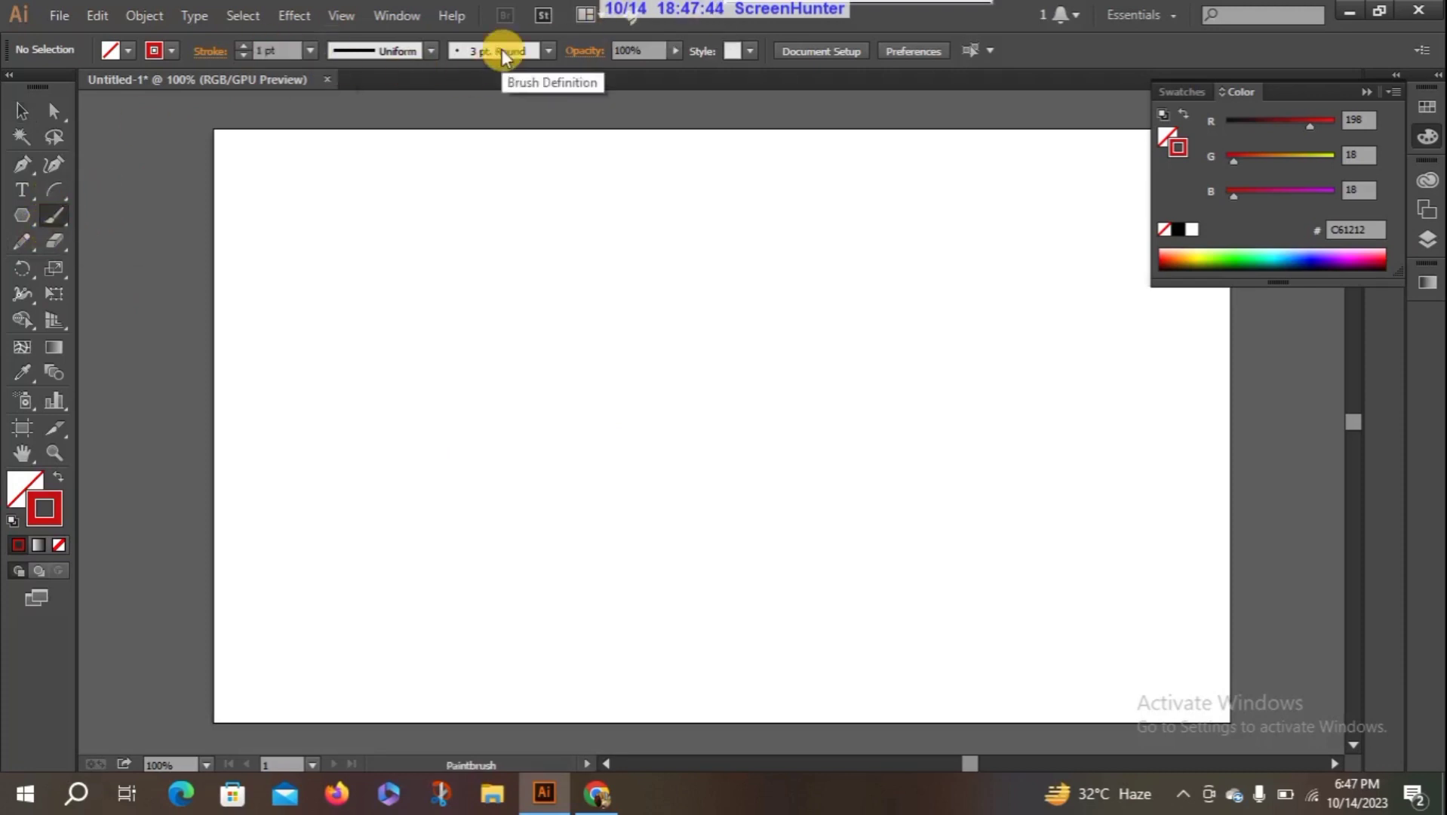
pyautogui.click(389, 21)
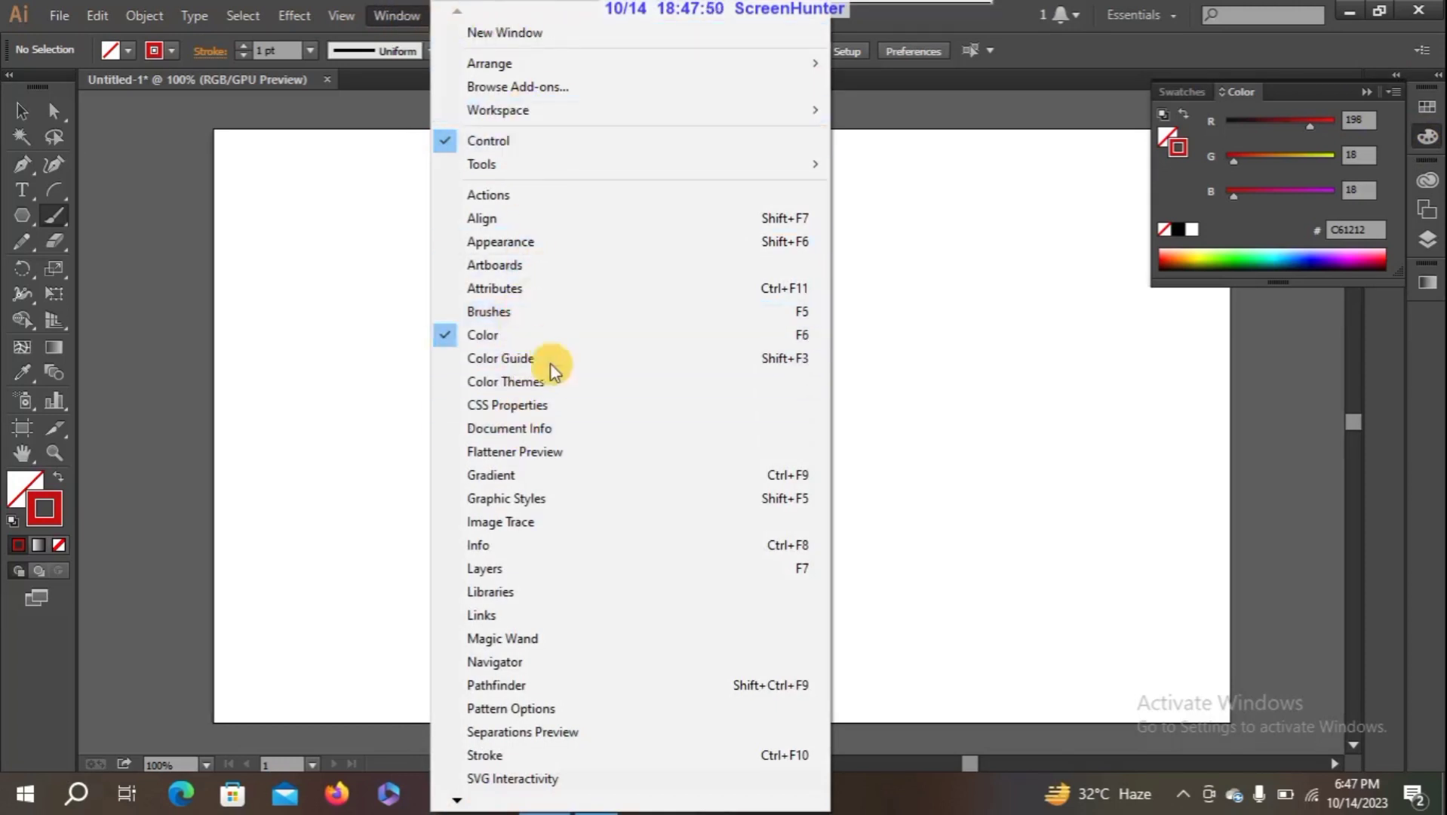
pyautogui.click(543, 320)
pyautogui.moveTo(1105, 165)
pyautogui.mouseDown()
pyautogui.moveTo(1130, 161)
pyautogui.moveTo(509, 343)
pyautogui.mouseUp()
pyautogui.moveTo(732, 483); pyautogui.dragTo(828, 625)
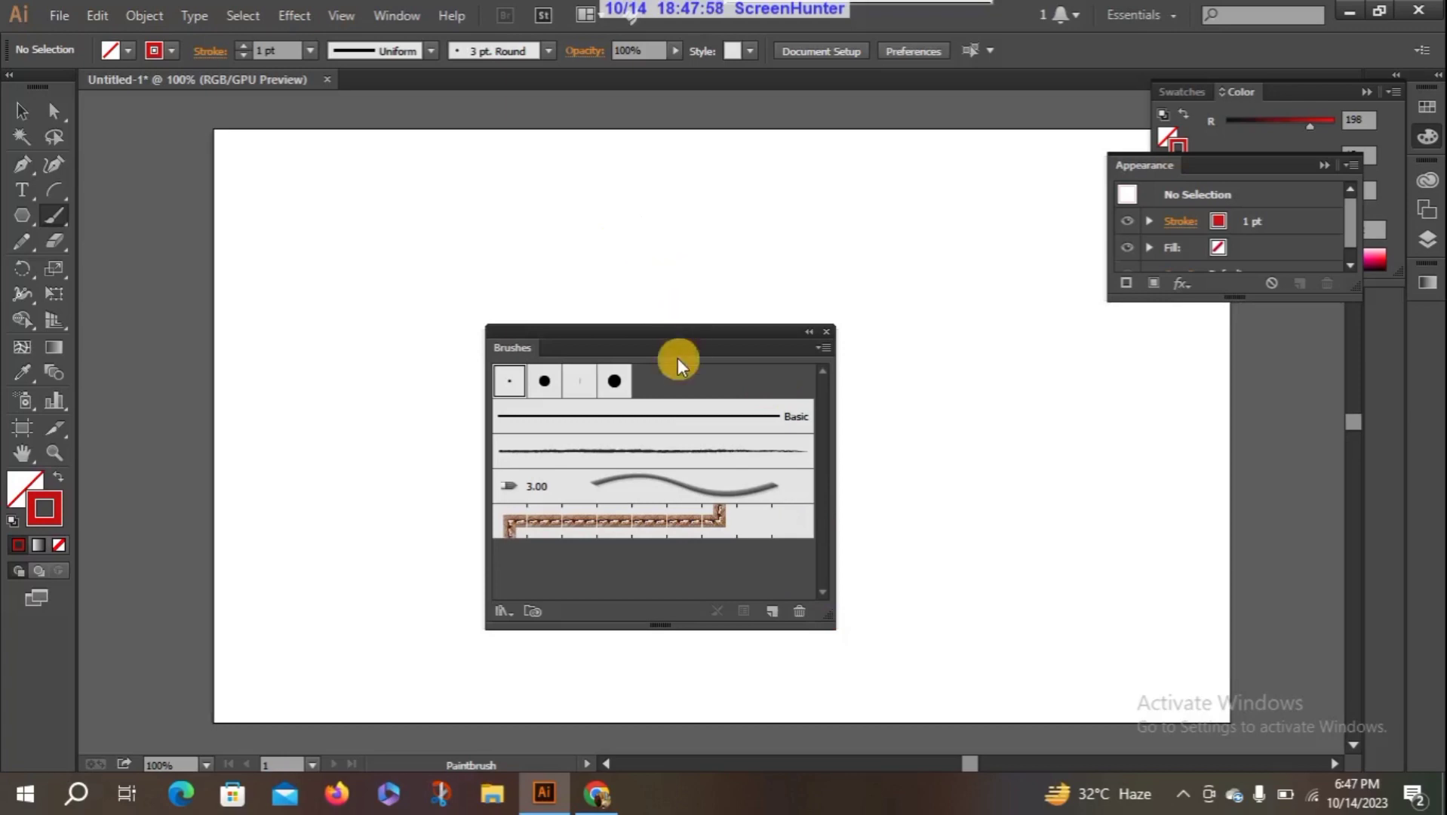
pyautogui.moveTo(677, 336); pyautogui.dragTo(982, 314)
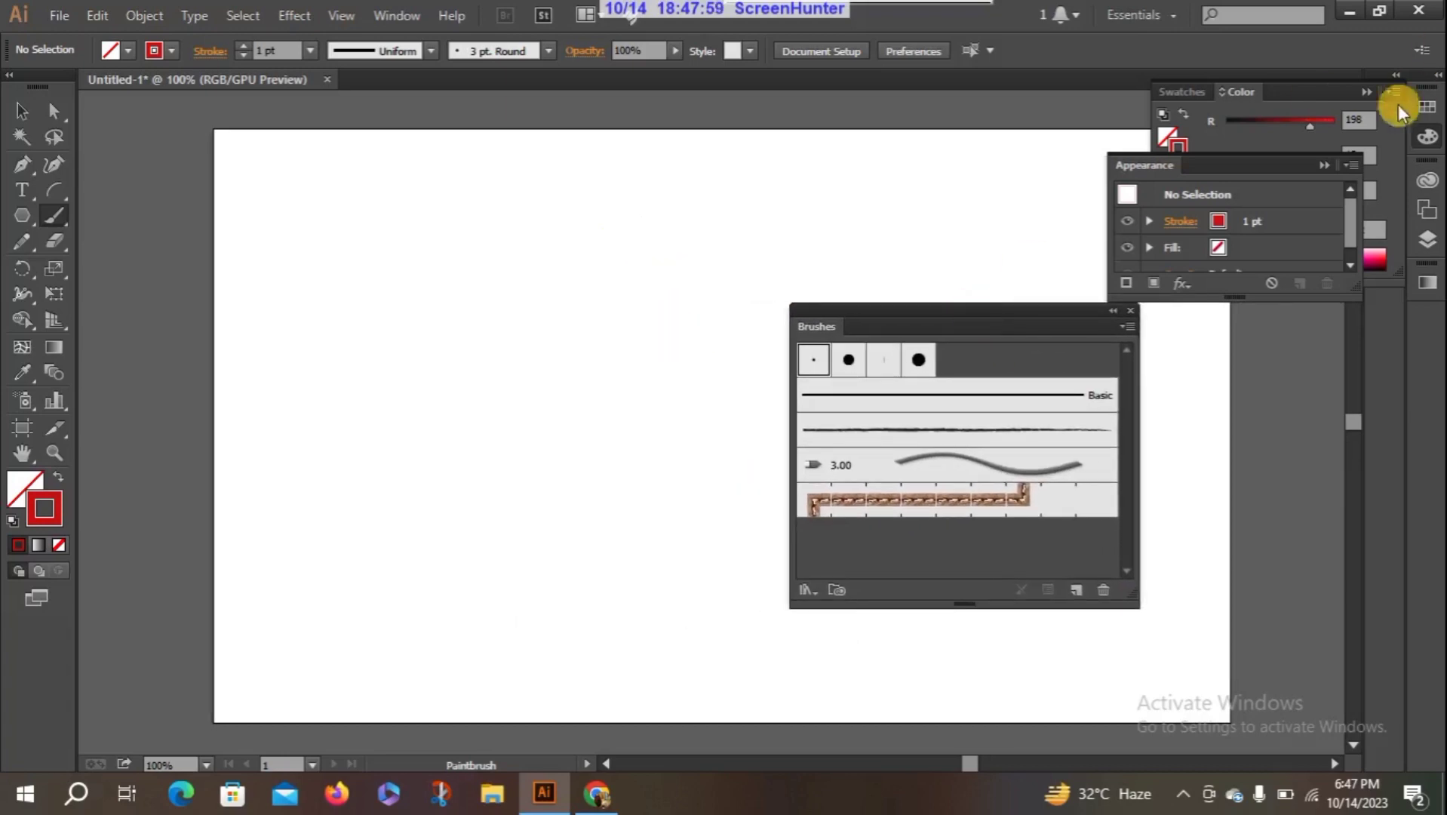
pyautogui.click(1325, 163)
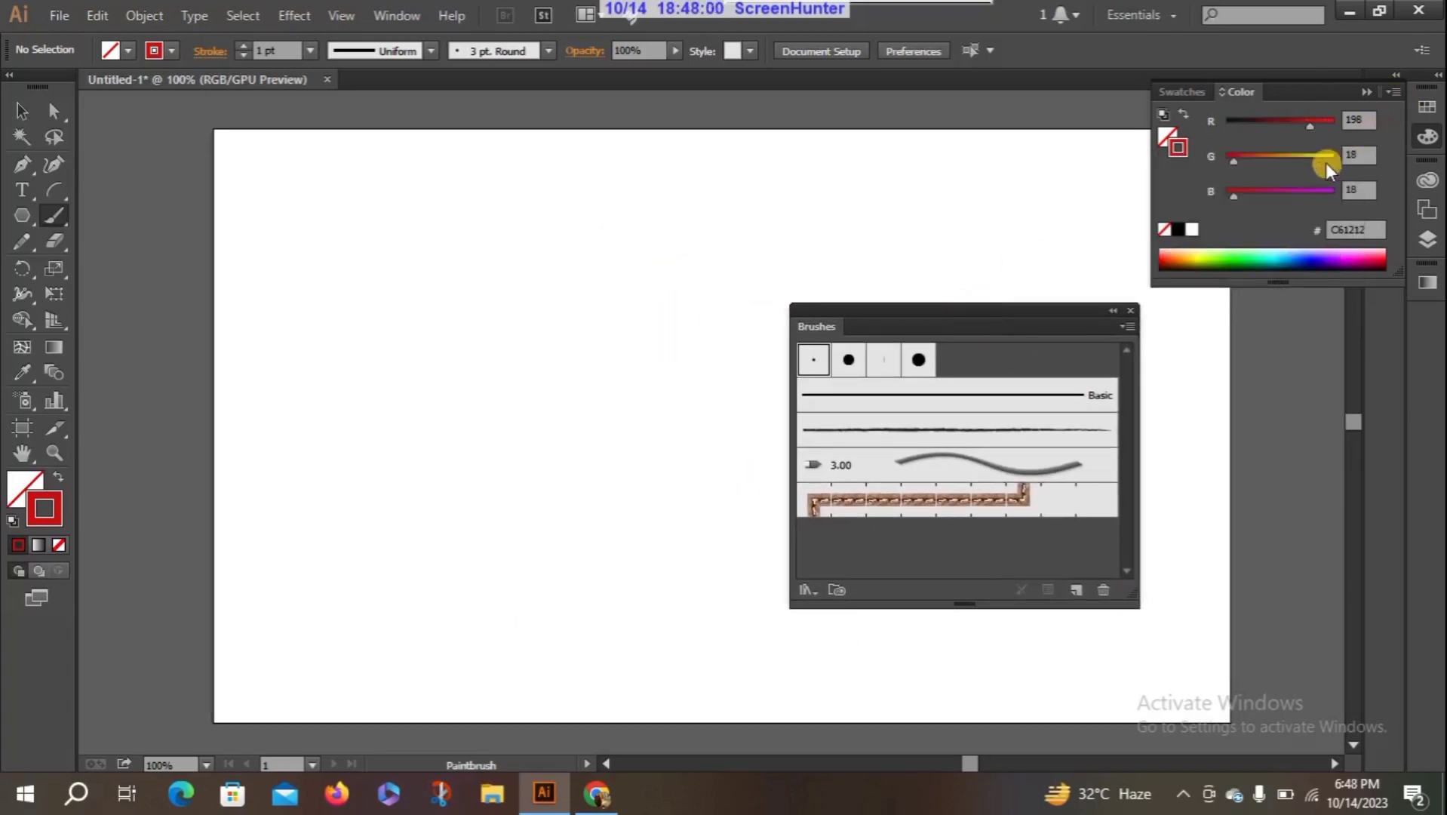
pyautogui.click(1367, 91)
pyautogui.moveTo(1066, 321)
pyautogui.mouseDown()
pyautogui.moveTo(1247, 213)
pyautogui.moveTo(1216, 218)
pyautogui.mouseUp()
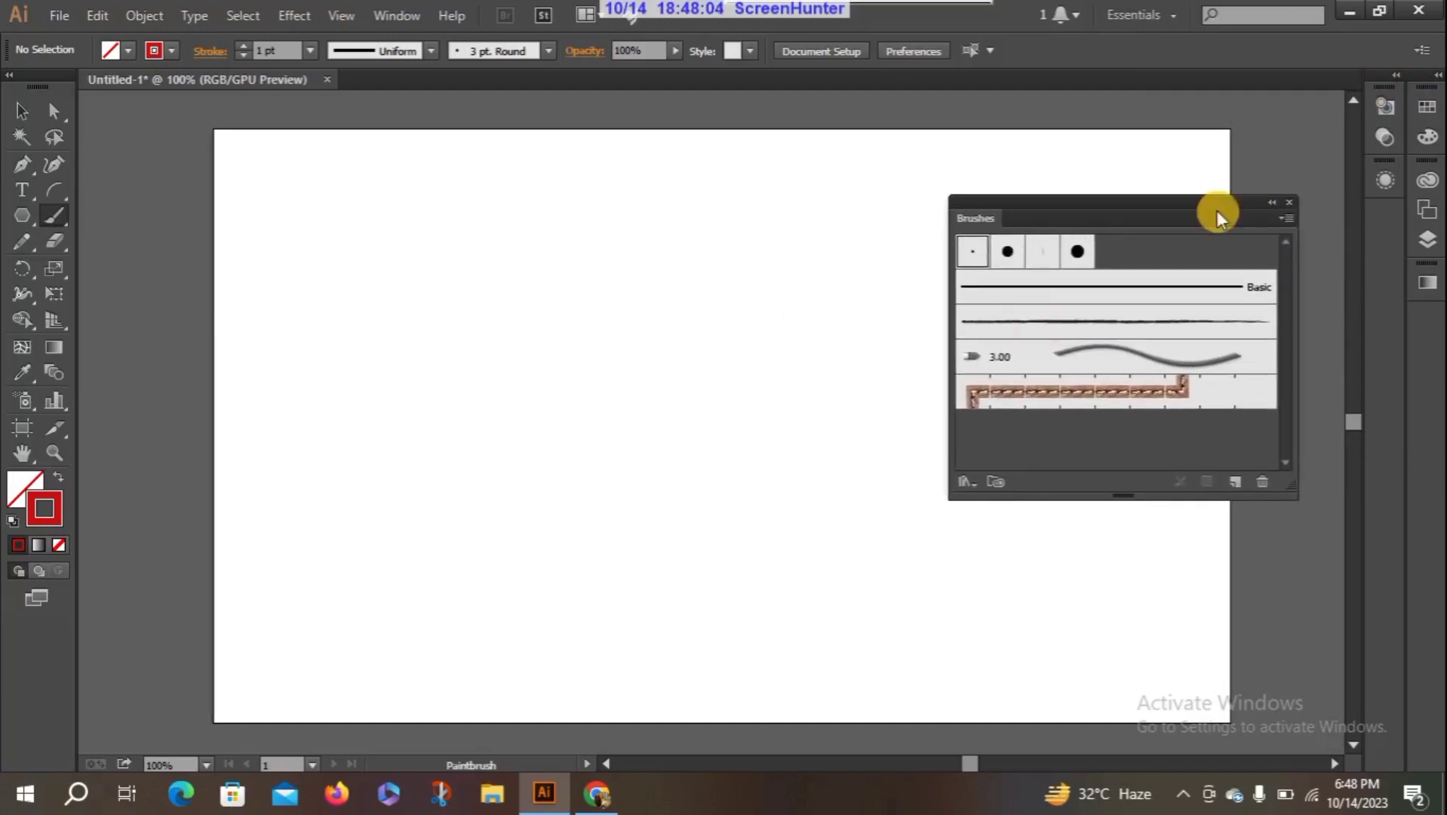
# - Paint one red S-shaped curve in the upper-left part of the artboard with the 3 pt. Round brush
pyautogui.moveTo(396, 212)
pyautogui.mouseDown()
pyautogui.moveTo(467, 348)
pyautogui.moveTo(604, 419)
pyautogui.mouseUp()
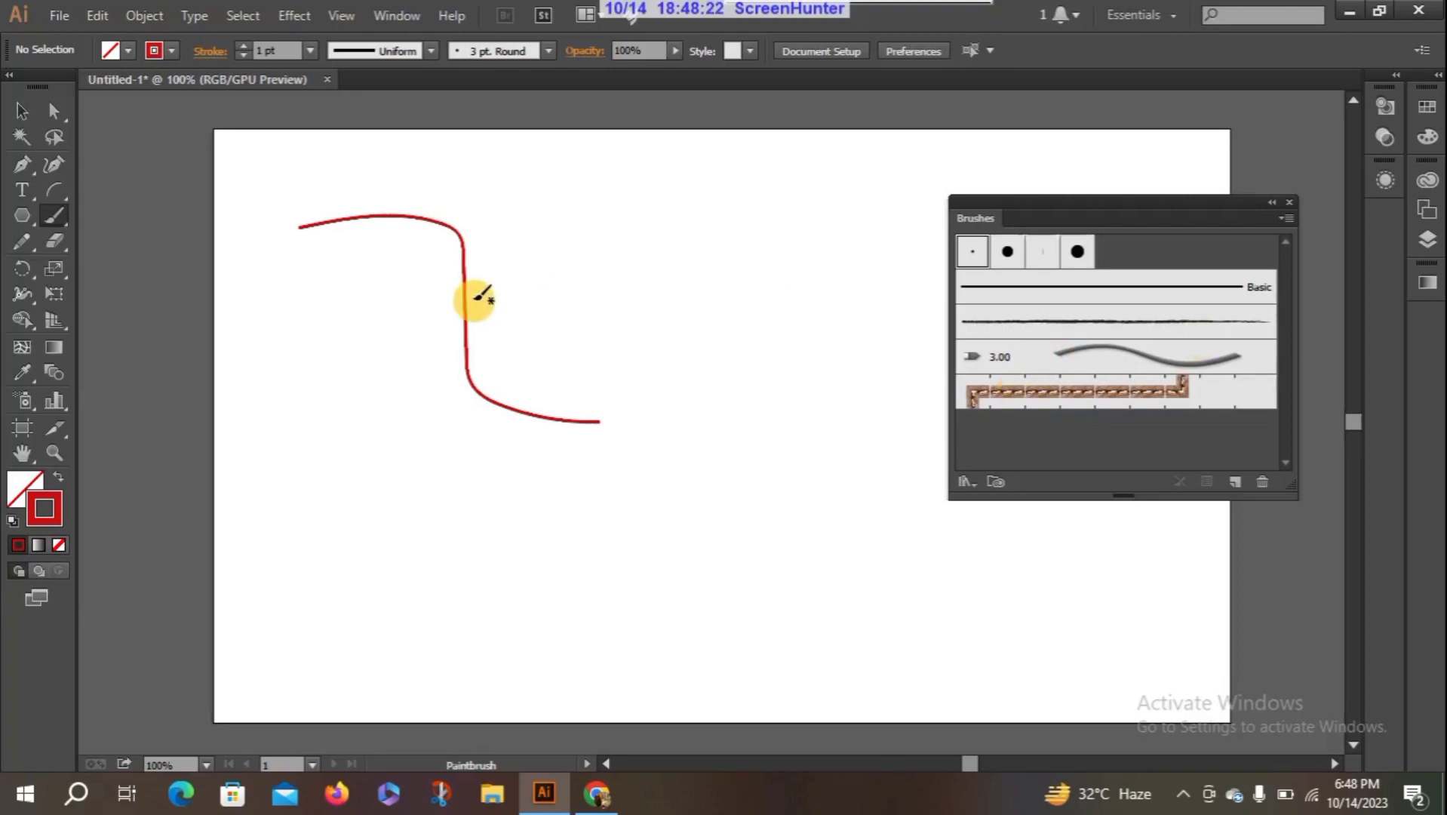
pyautogui.hscroll(-1, 121, 222)
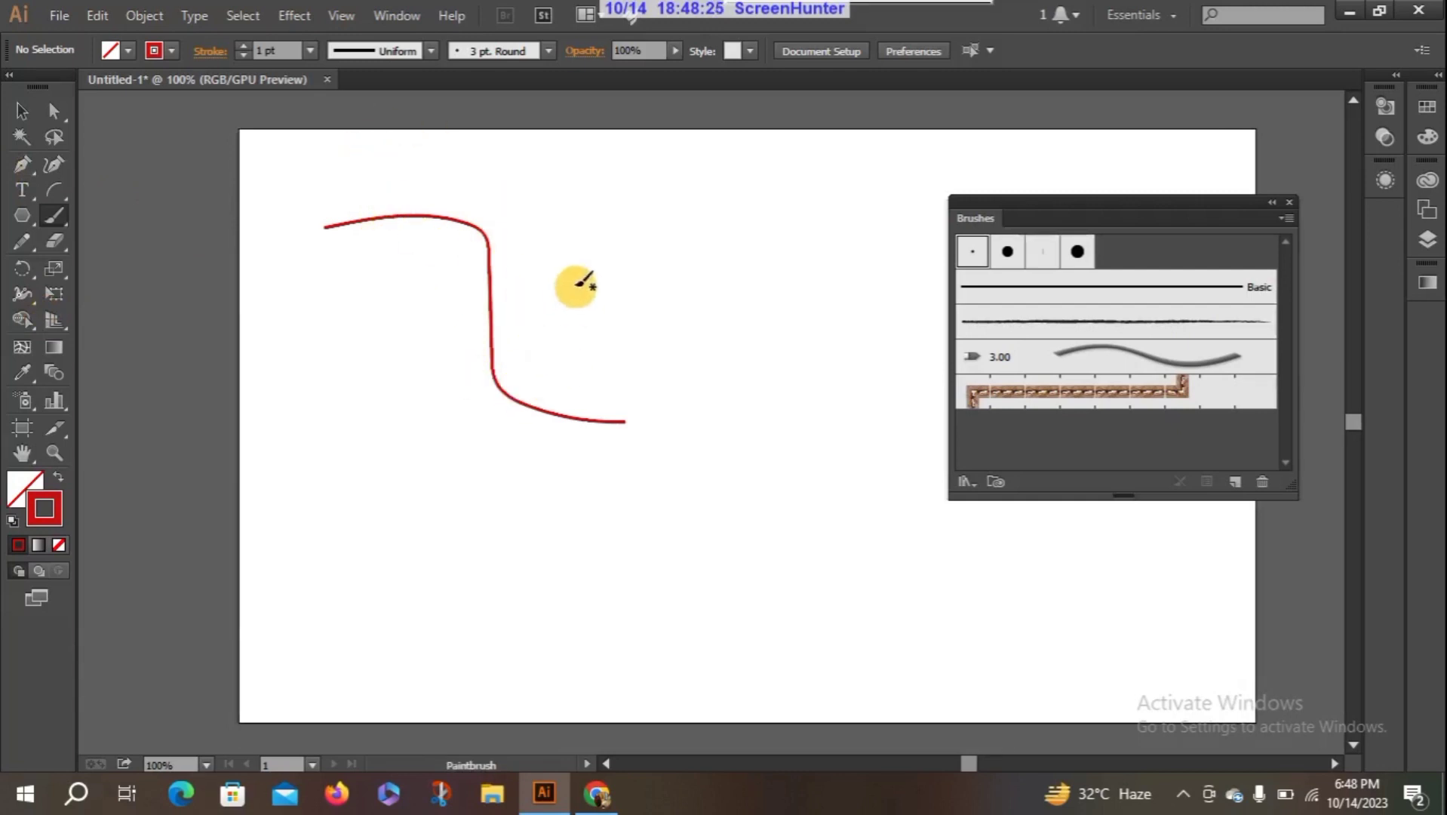
# - Apply the Charcoal - Pencil brush to the red curve and increase its stroke weight
pyautogui.click(21, 111)
pyautogui.moveTo(313, 175); pyautogui.dragTo(573, 332)
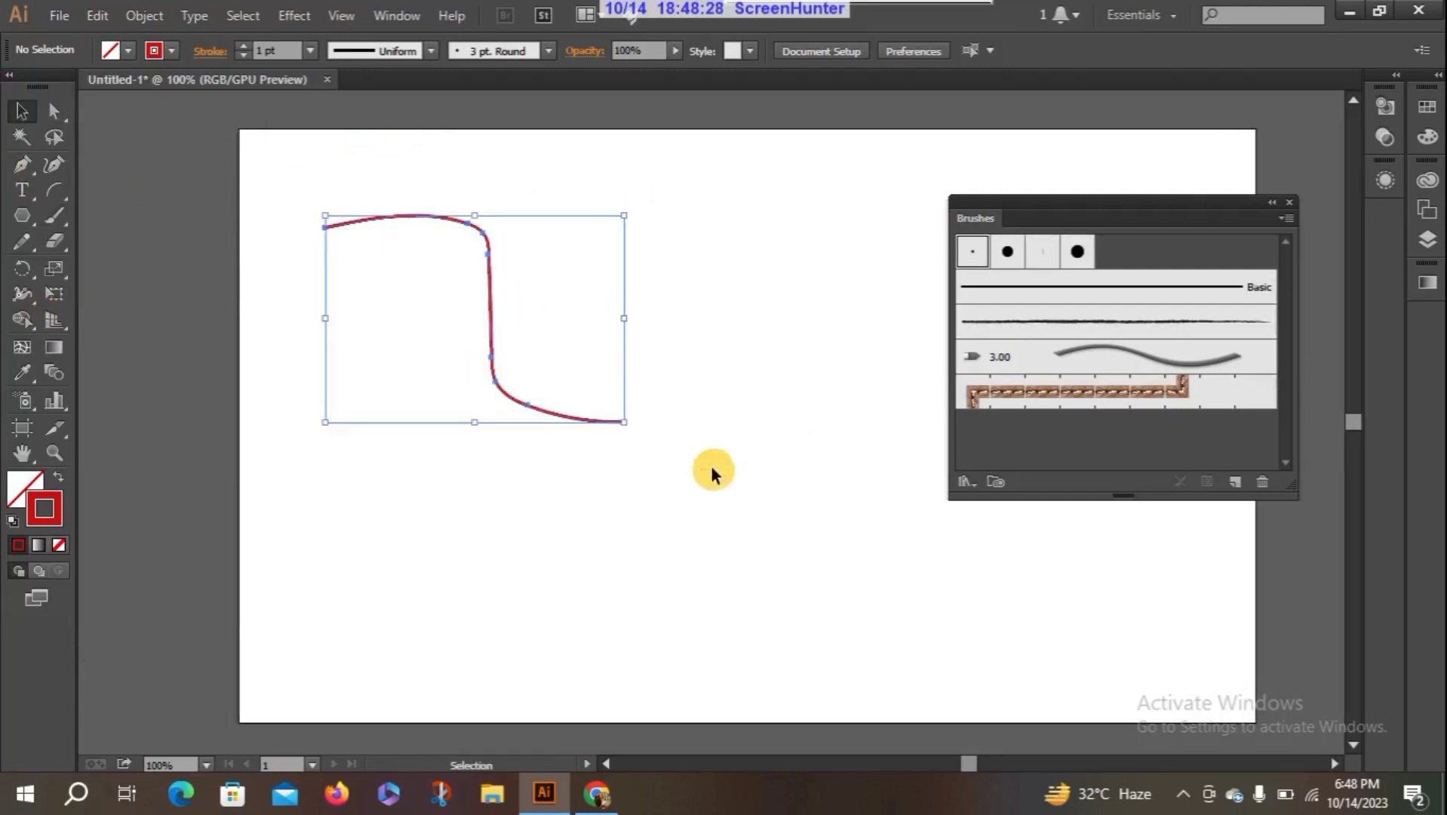
pyautogui.click(996, 320)
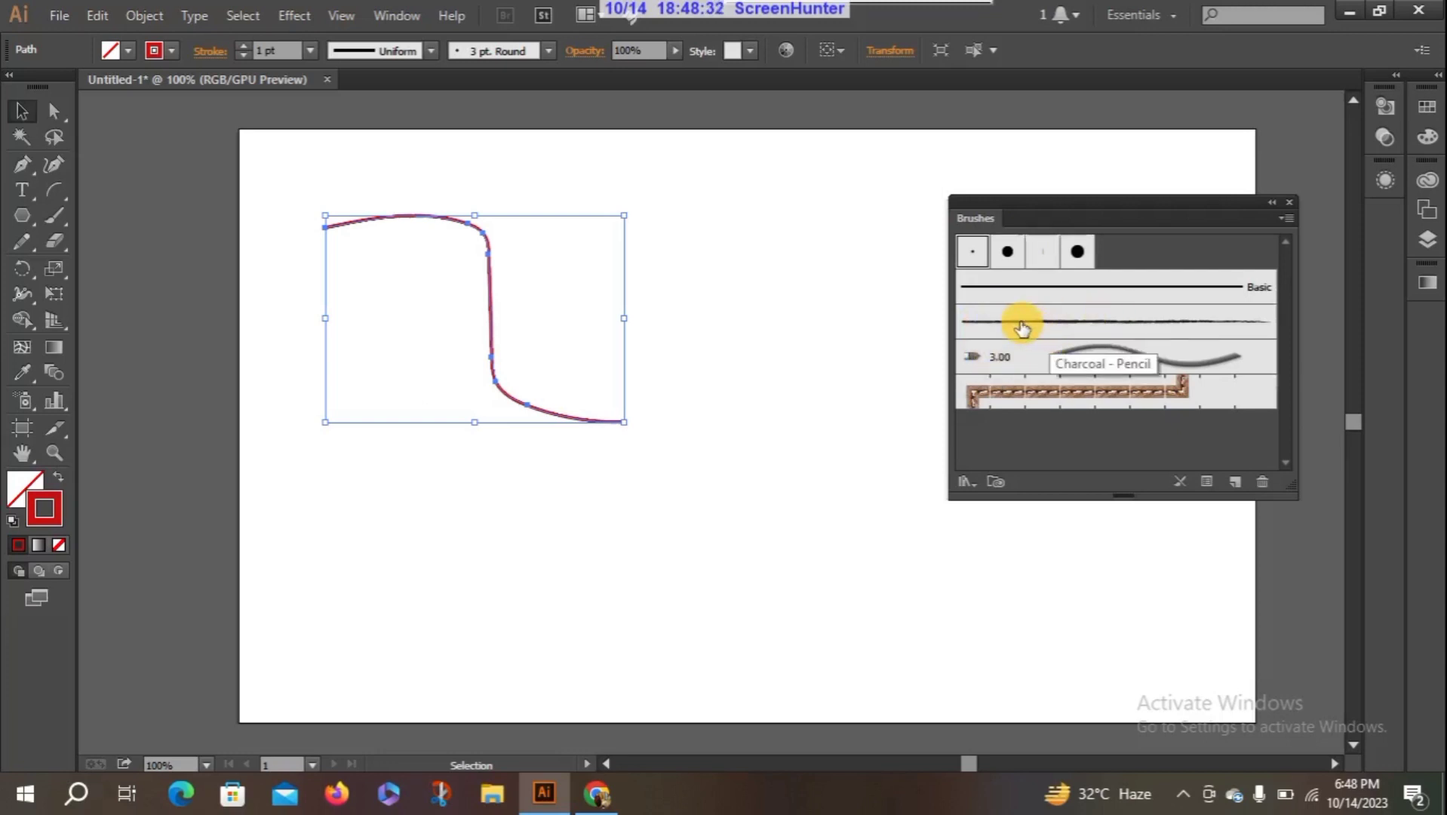
pyautogui.click(1022, 327)
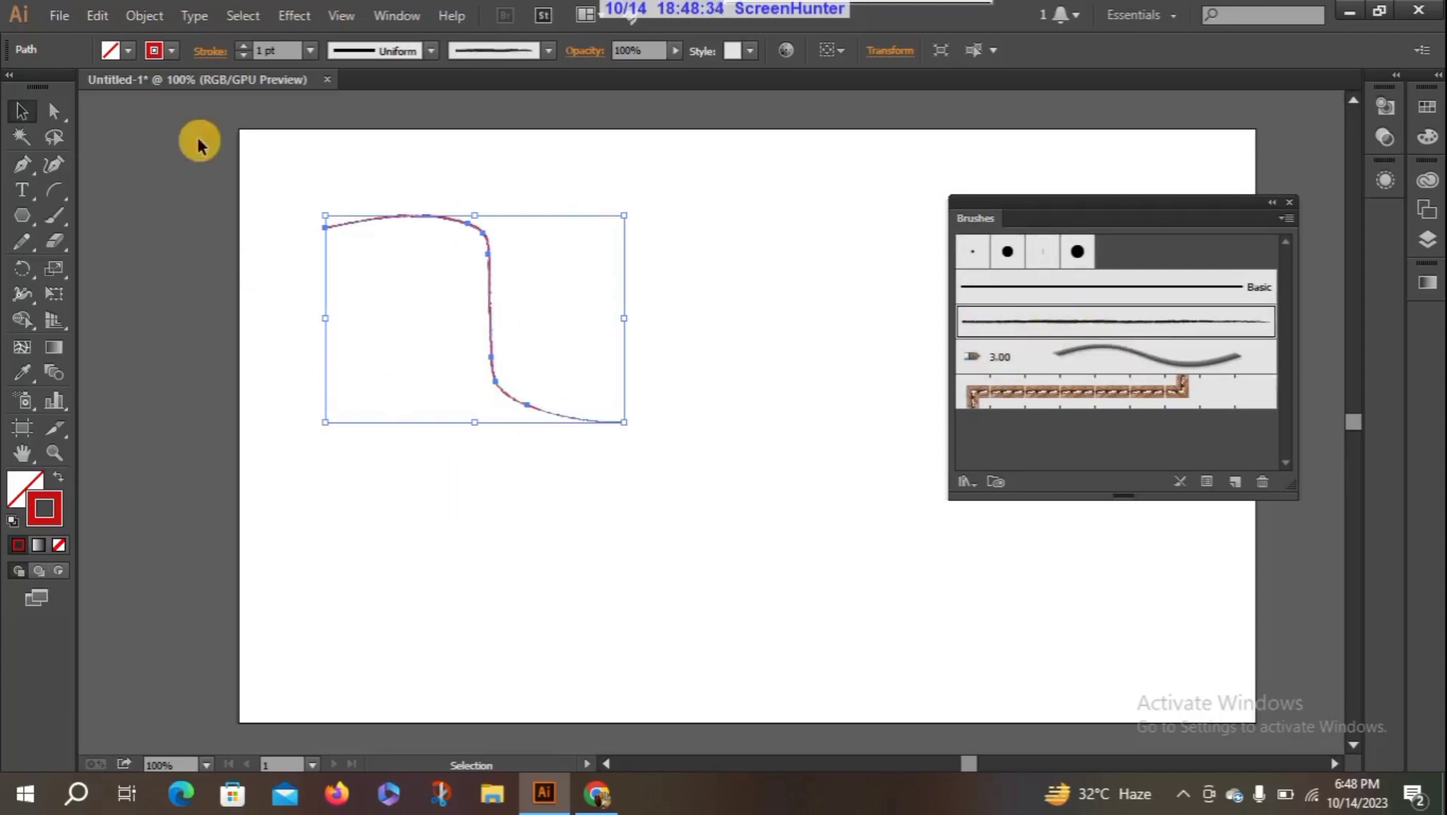
pyautogui.click(241, 44)
pyautogui.click(241, 44)
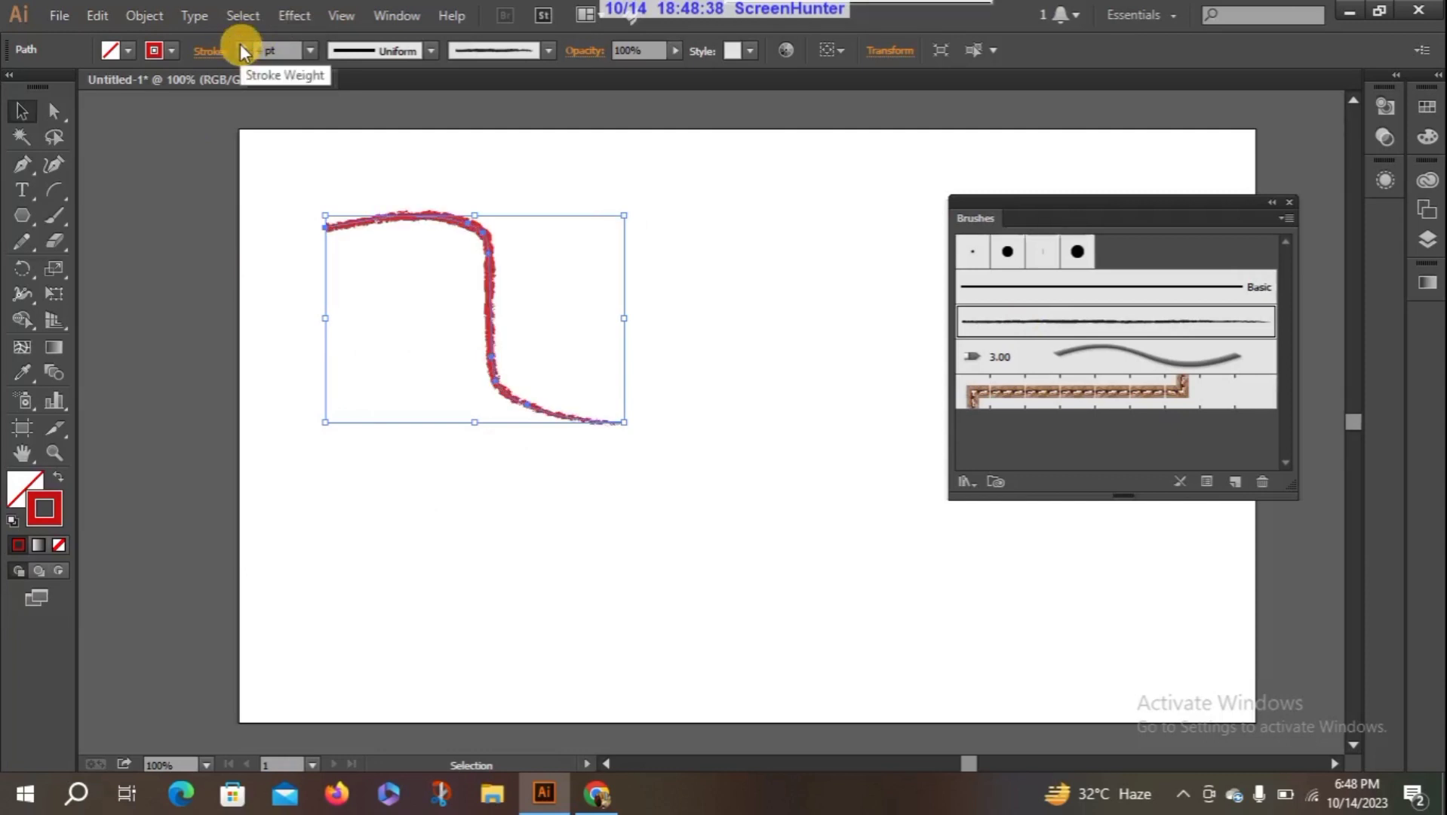
# - Paint three more red strokes on the artboard using the Paintbrush tool with the charcoal brush at 4 pt stroke weight
pyautogui.click(298, 287)
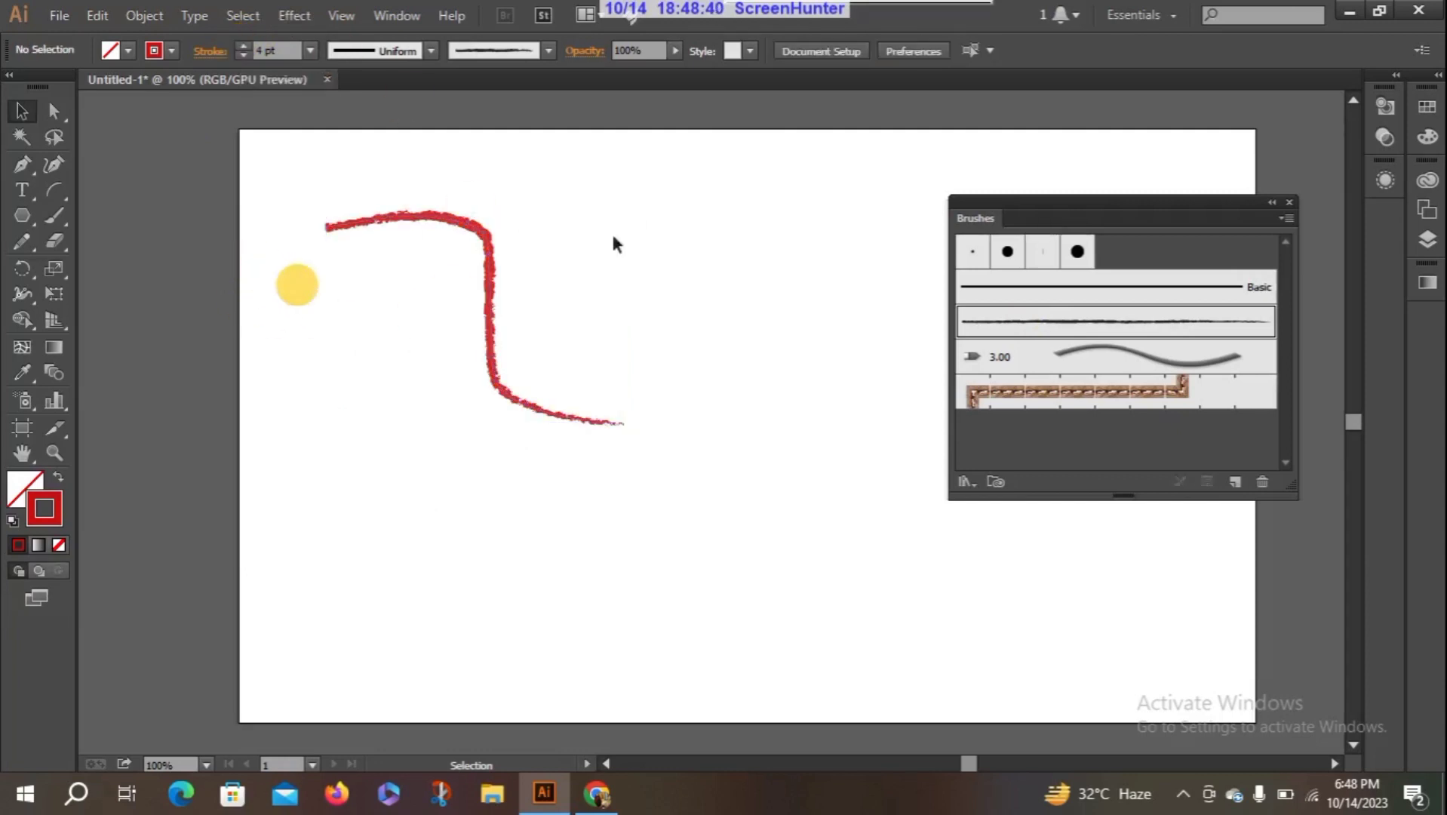
pyautogui.click(551, 264)
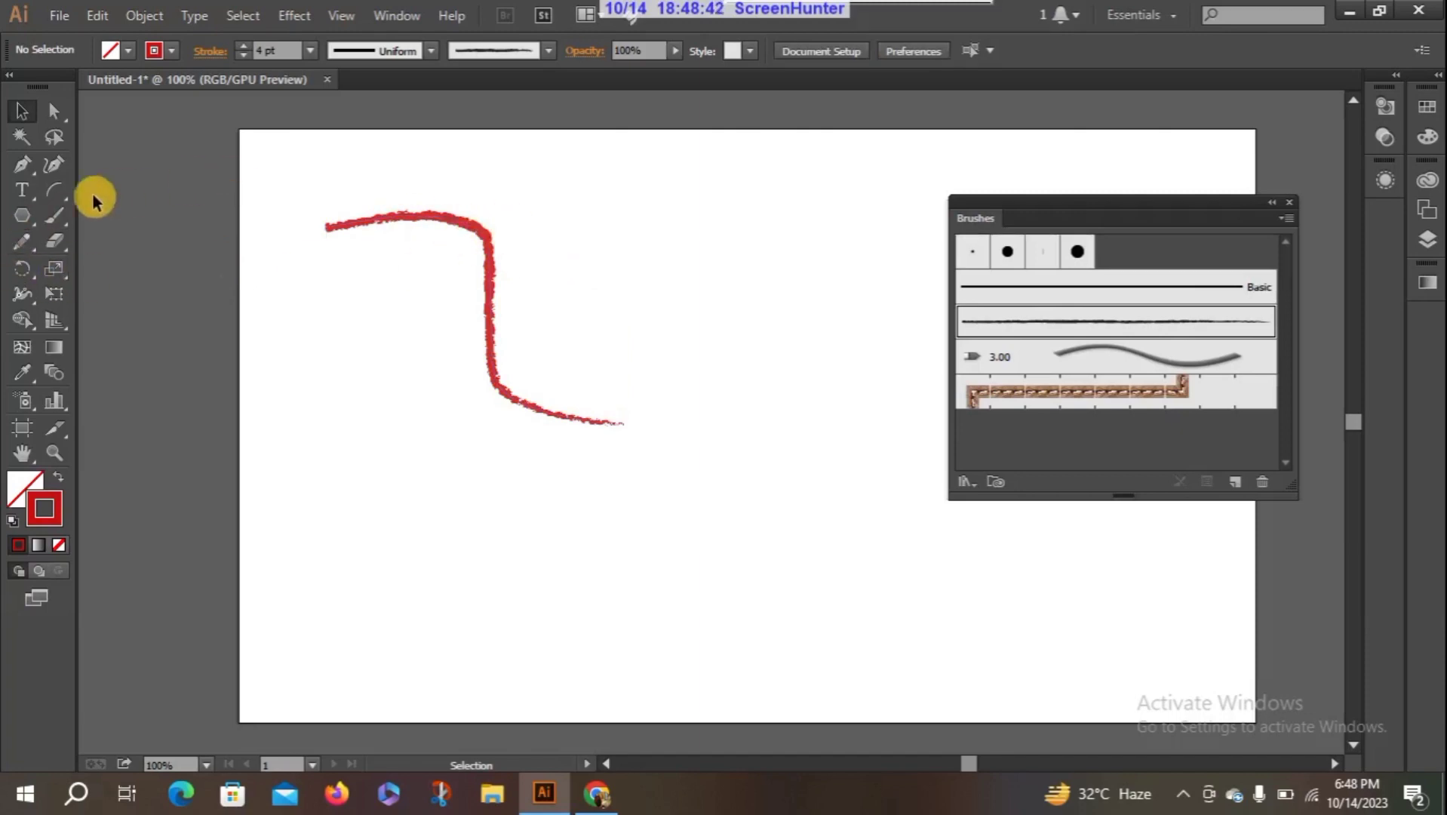
pyautogui.click(57, 215)
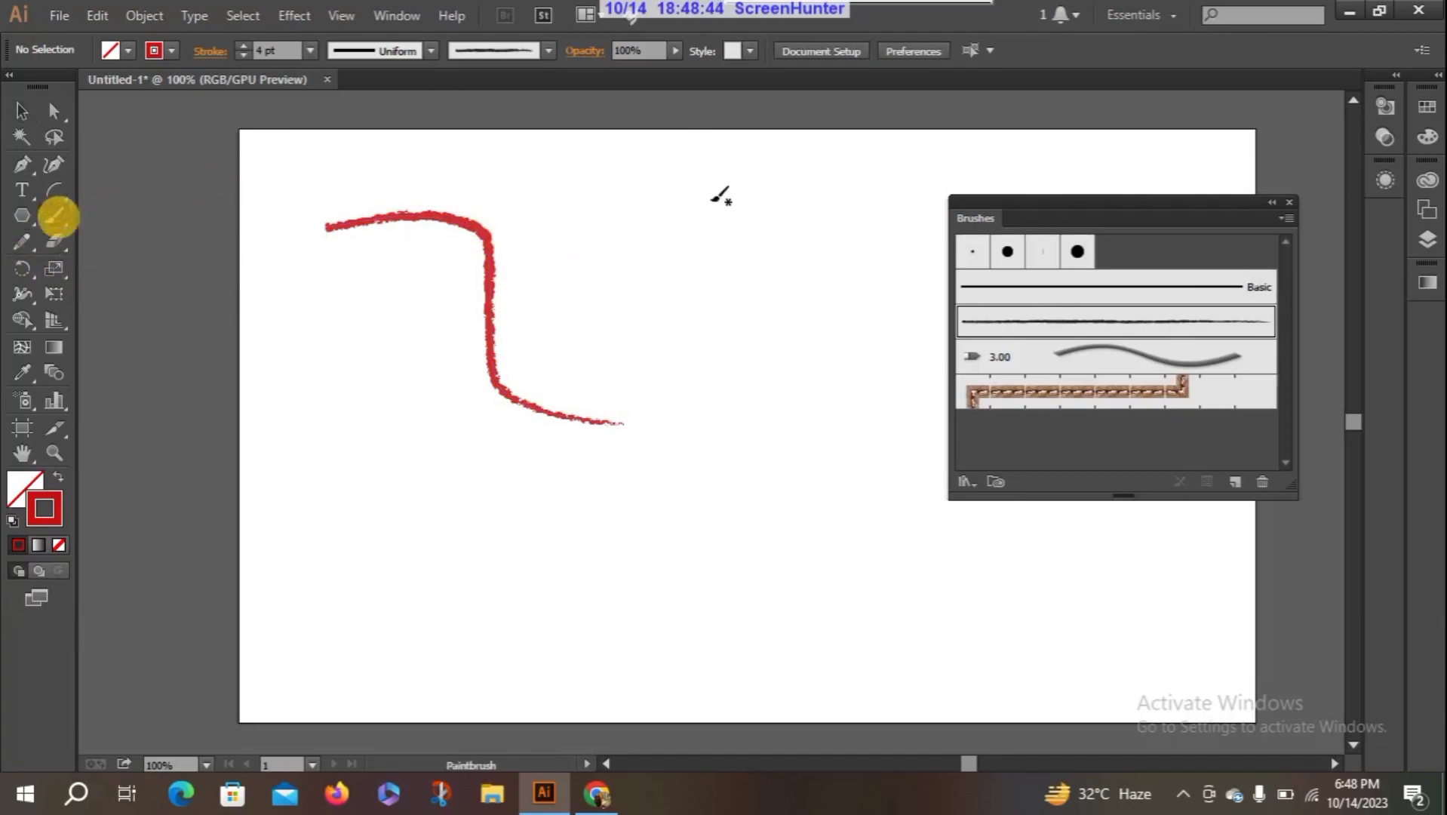
pyautogui.moveTo(656, 164); pyautogui.dragTo(741, 266)
pyautogui.moveTo(548, 308)
pyautogui.mouseDown()
pyautogui.moveTo(766, 355)
pyautogui.moveTo(875, 446)
pyautogui.mouseUp()
pyautogui.moveTo(442, 590); pyautogui.dragTo(717, 532)
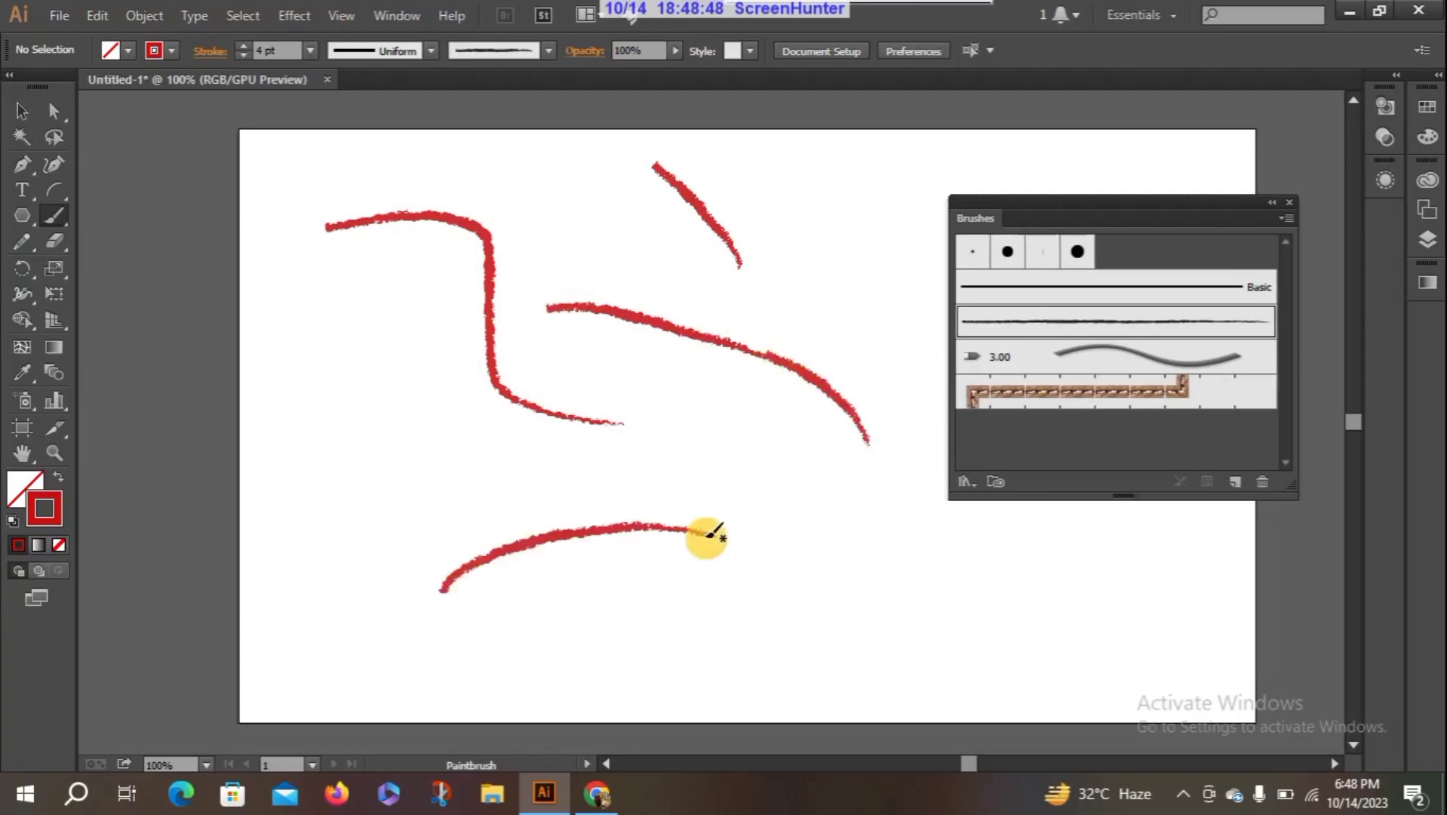
# - Paint a long wavy stroke with the 3.00 bristle brush and a looping scribble with the braided rope pattern brush
pyautogui.click(1066, 359)
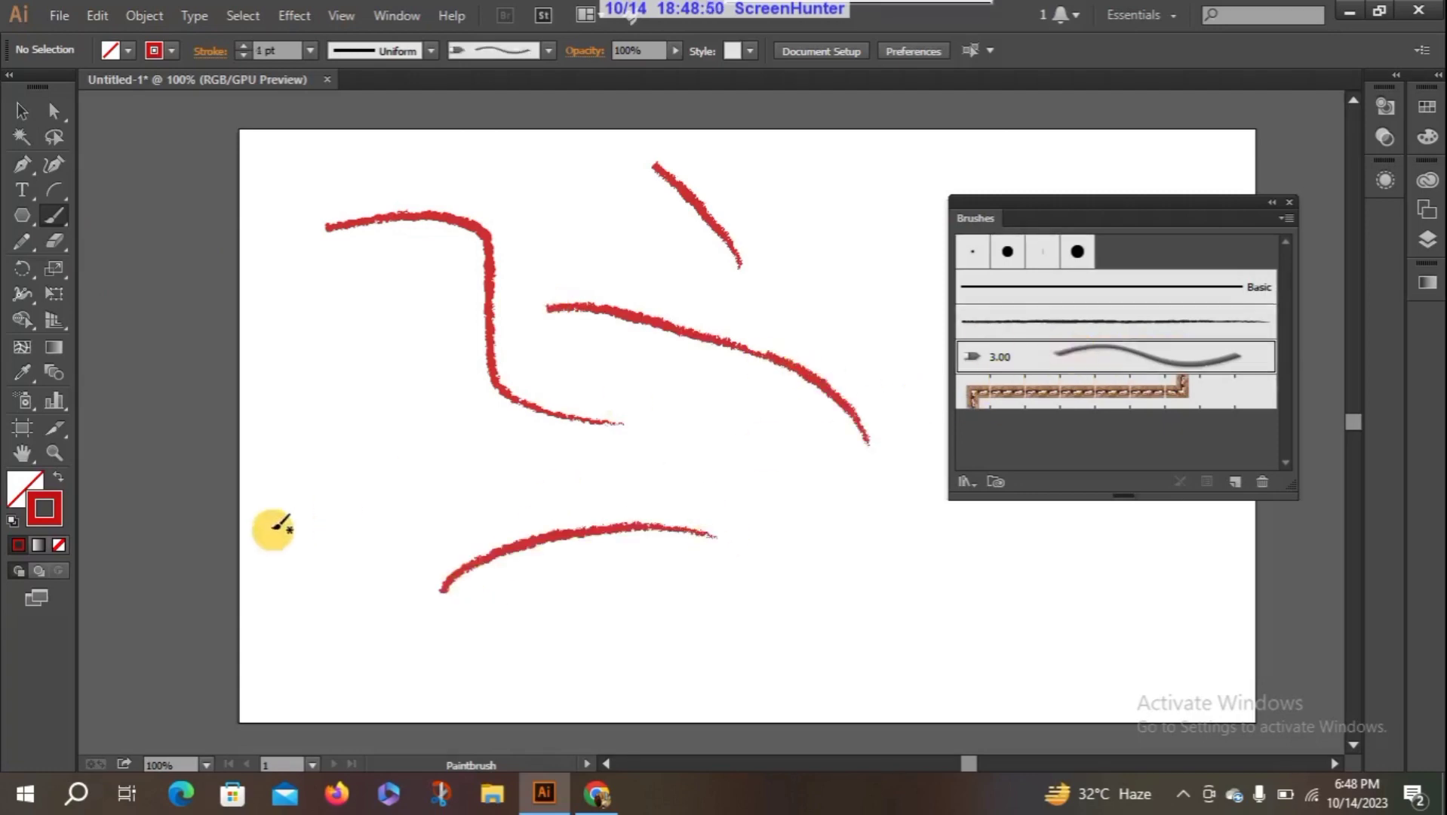
pyautogui.moveTo(359, 494)
pyautogui.mouseDown()
pyautogui.moveTo(388, 461)
pyautogui.moveTo(526, 477)
pyautogui.moveTo(601, 515)
pyautogui.moveTo(646, 444)
pyautogui.moveTo(709, 439)
pyautogui.moveTo(813, 545)
pyautogui.mouseUp()
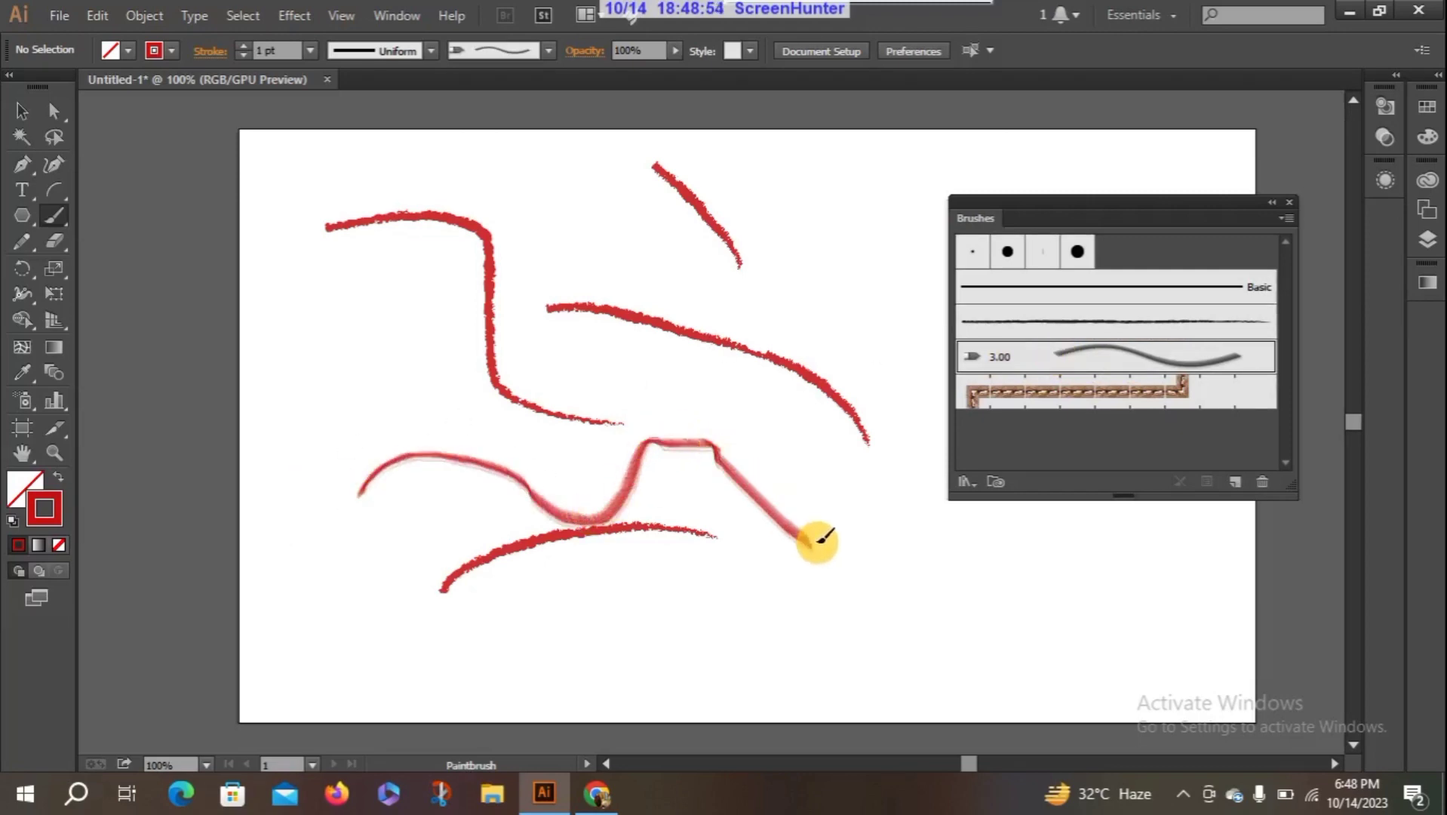
pyautogui.click(1009, 396)
pyautogui.moveTo(283, 375)
pyautogui.mouseDown()
pyautogui.moveTo(305, 510)
pyautogui.moveTo(402, 501)
pyautogui.moveTo(409, 555)
pyautogui.moveTo(522, 634)
pyautogui.moveTo(534, 466)
pyautogui.moveTo(517, 438)
pyautogui.moveTo(274, 424)
pyautogui.moveTo(530, 357)
pyautogui.moveTo(568, 429)
pyautogui.moveTo(301, 449)
pyautogui.moveTo(431, 350)
pyautogui.moveTo(324, 374)
pyautogui.moveTo(365, 385)
pyautogui.moveTo(403, 317)
pyautogui.moveTo(486, 260)
pyautogui.mouseUp()
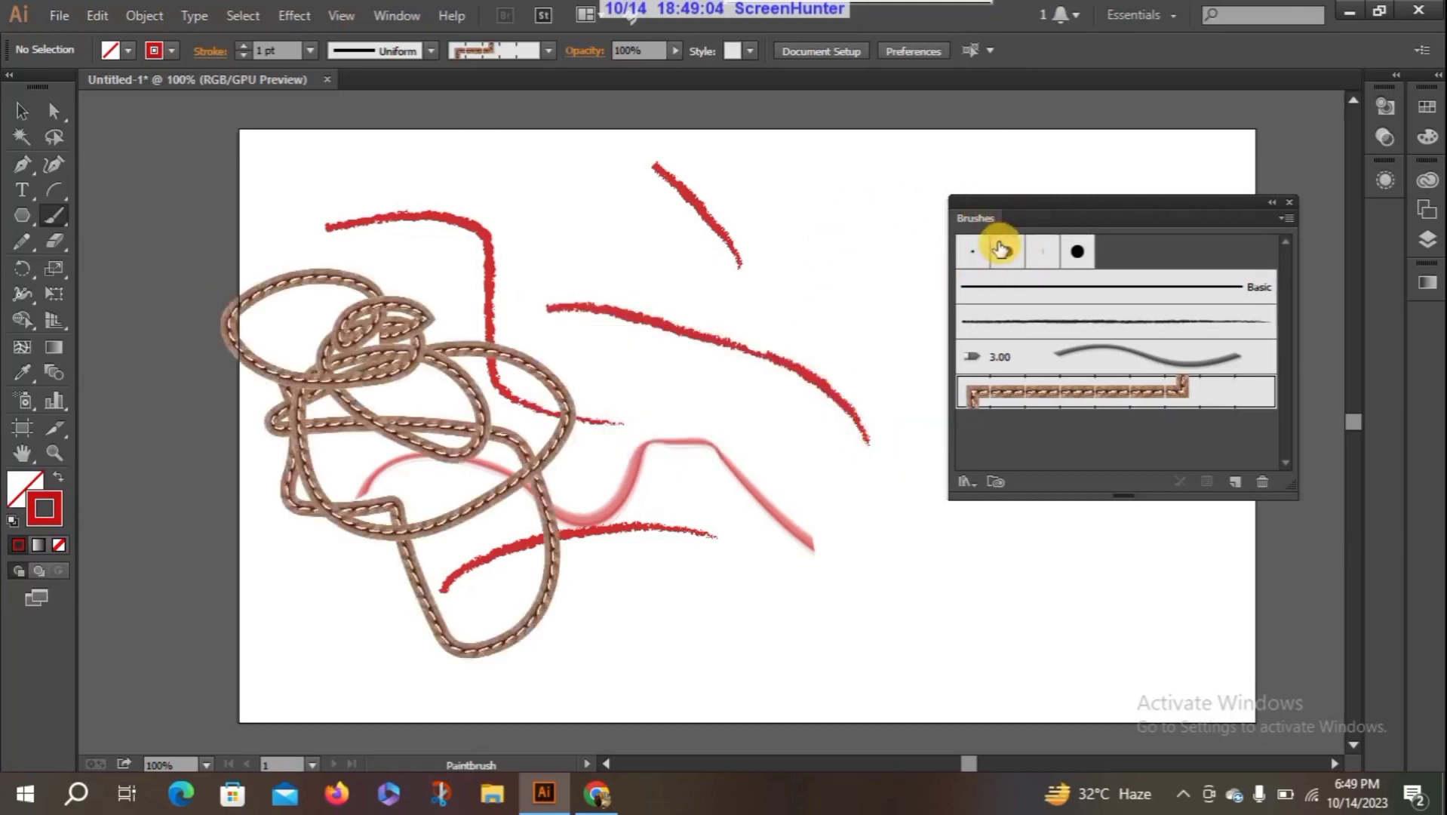
# - Paint one red stroke each with the 10 pt. Round, Touch Calligraphic and 5 pt. Flat brushes in the artboard's upper middle area
pyautogui.click(1001, 250)
pyautogui.moveTo(587, 295)
pyautogui.mouseDown()
pyautogui.moveTo(688, 362)
pyautogui.moveTo(798, 411)
pyautogui.mouseUp()
pyautogui.click(1078, 251)
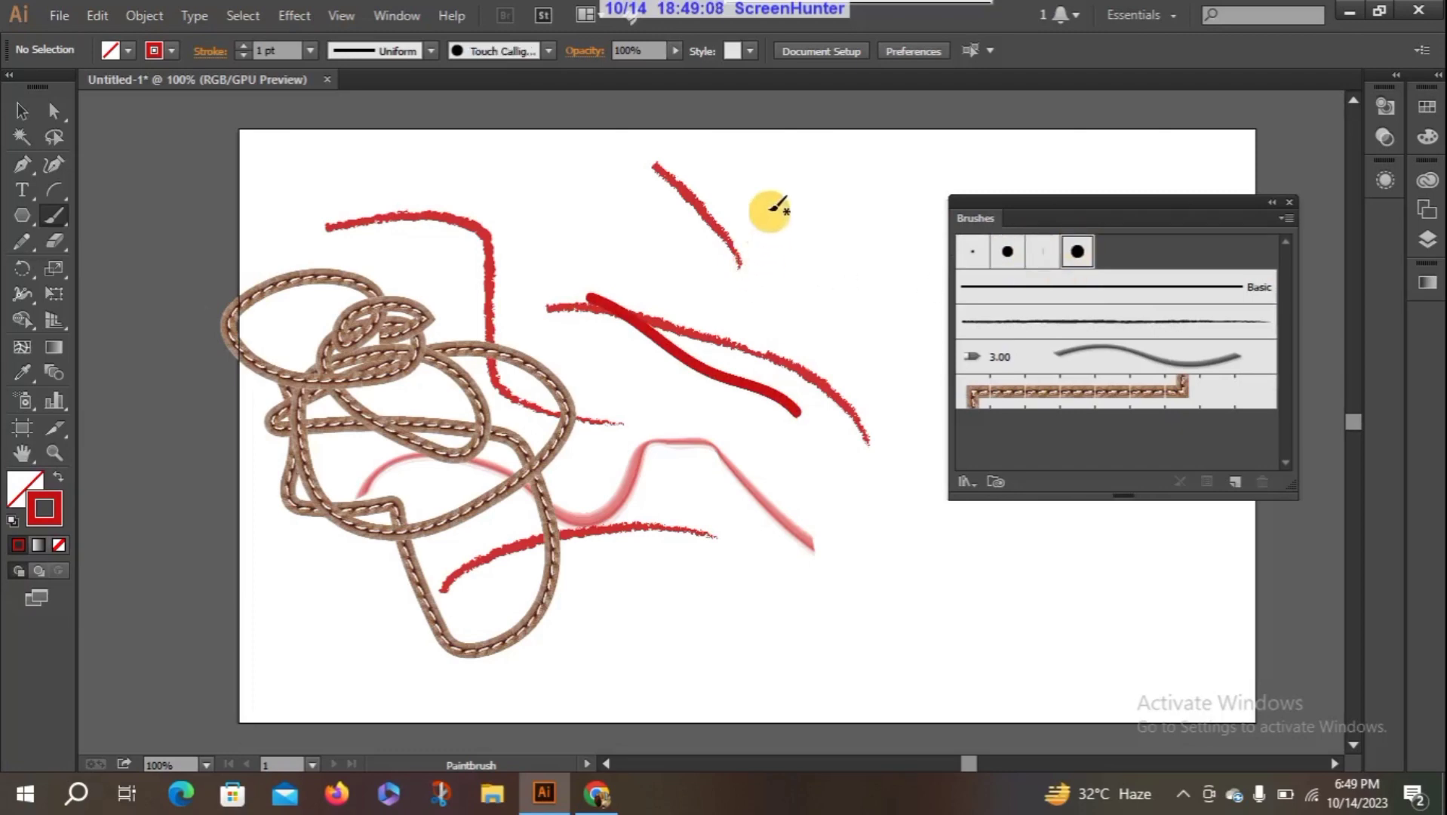
pyautogui.moveTo(770, 207)
pyautogui.mouseDown()
pyautogui.moveTo(789, 288)
pyautogui.moveTo(867, 413)
pyautogui.mouseUp()
pyautogui.click(1032, 257)
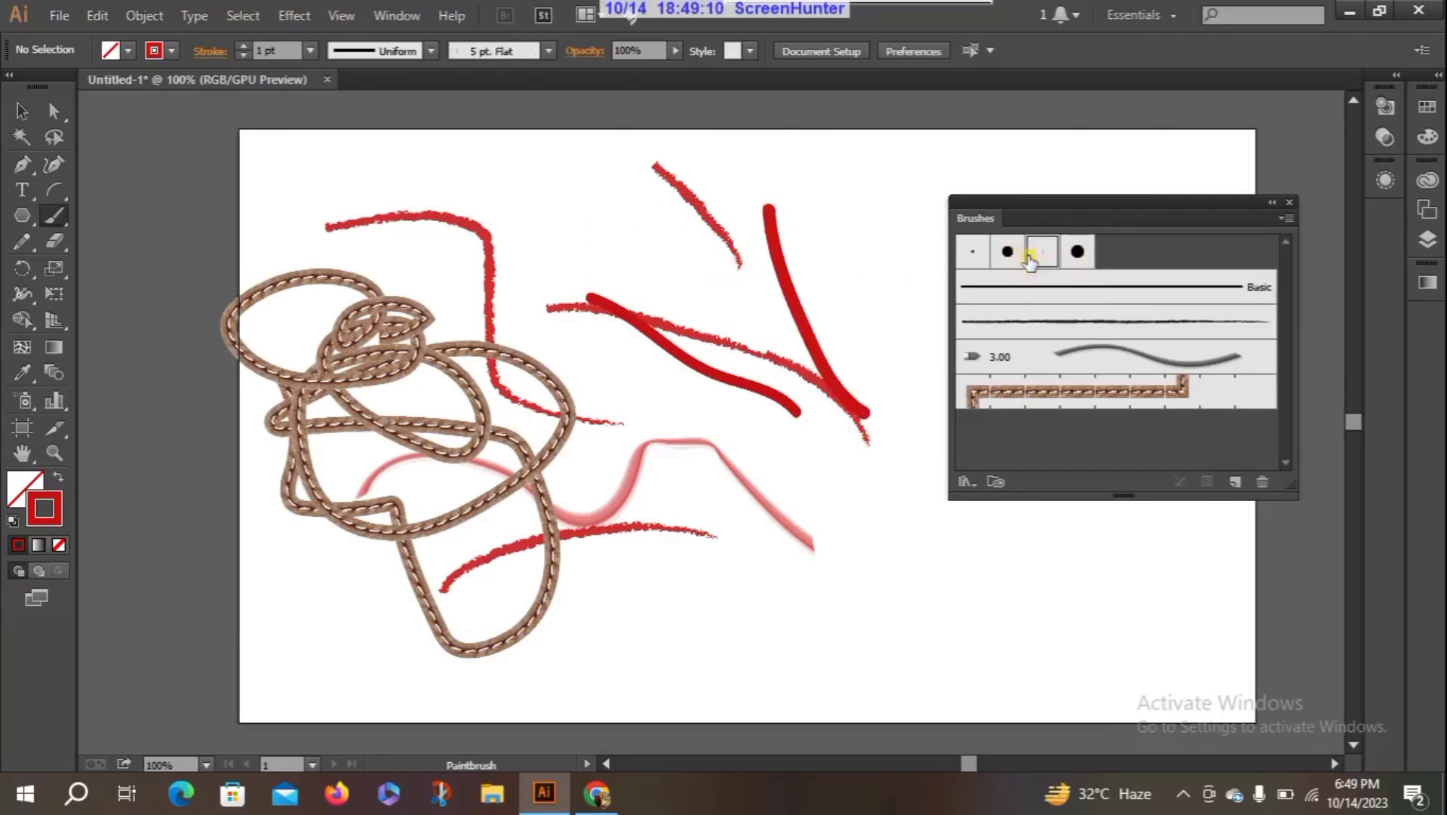
pyautogui.moveTo(824, 241); pyautogui.dragTo(873, 372)
# - Paint three thin strokes with the 3 pt. Round brush and one thick stroke with the 10 pt. Round brush among the existing lines
pyautogui.click(973, 252)
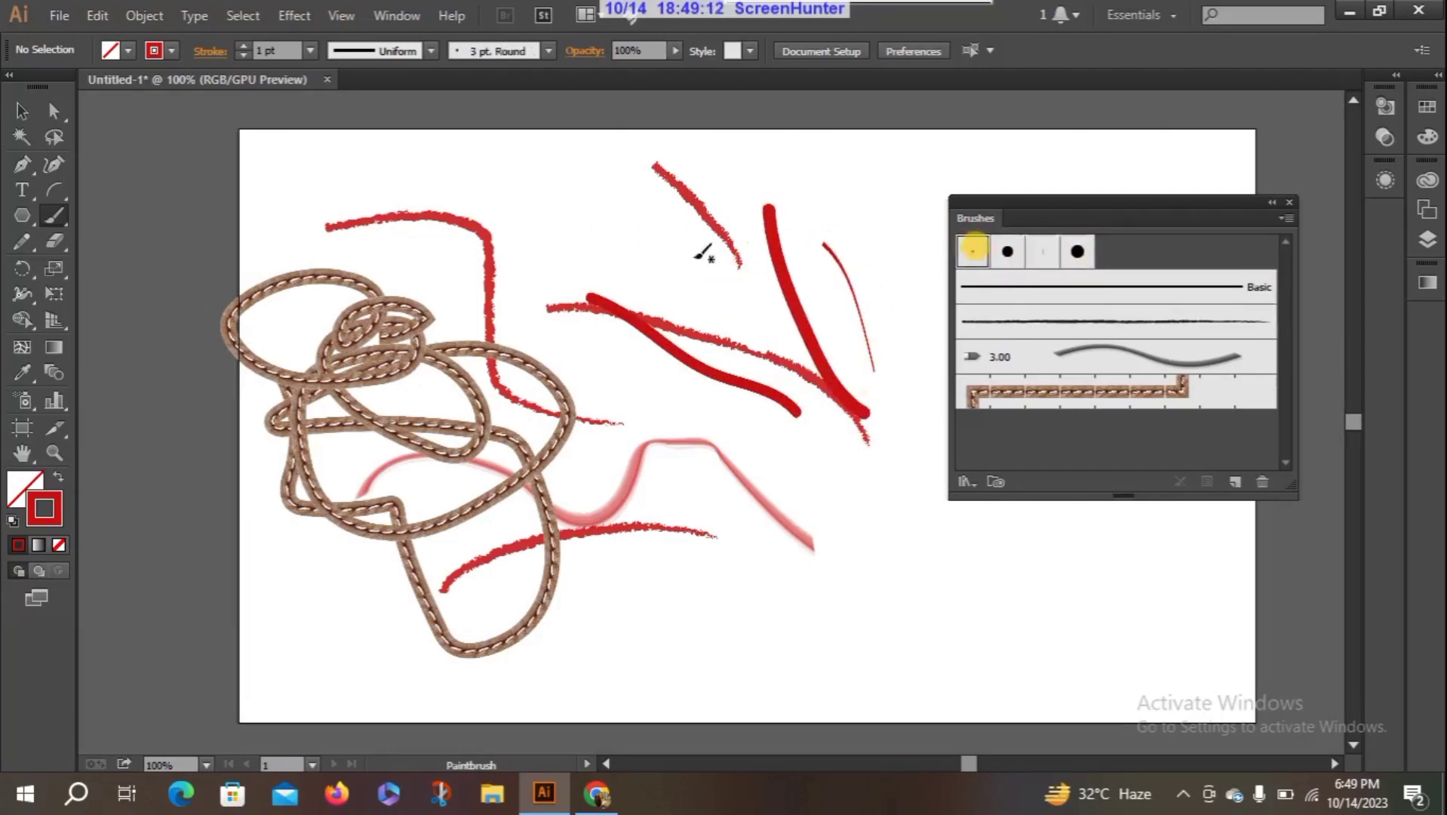
pyautogui.moveTo(577, 226)
pyautogui.mouseDown()
pyautogui.moveTo(608, 243)
pyautogui.moveTo(688, 332)
pyautogui.mouseUp()
pyautogui.click(1001, 300)
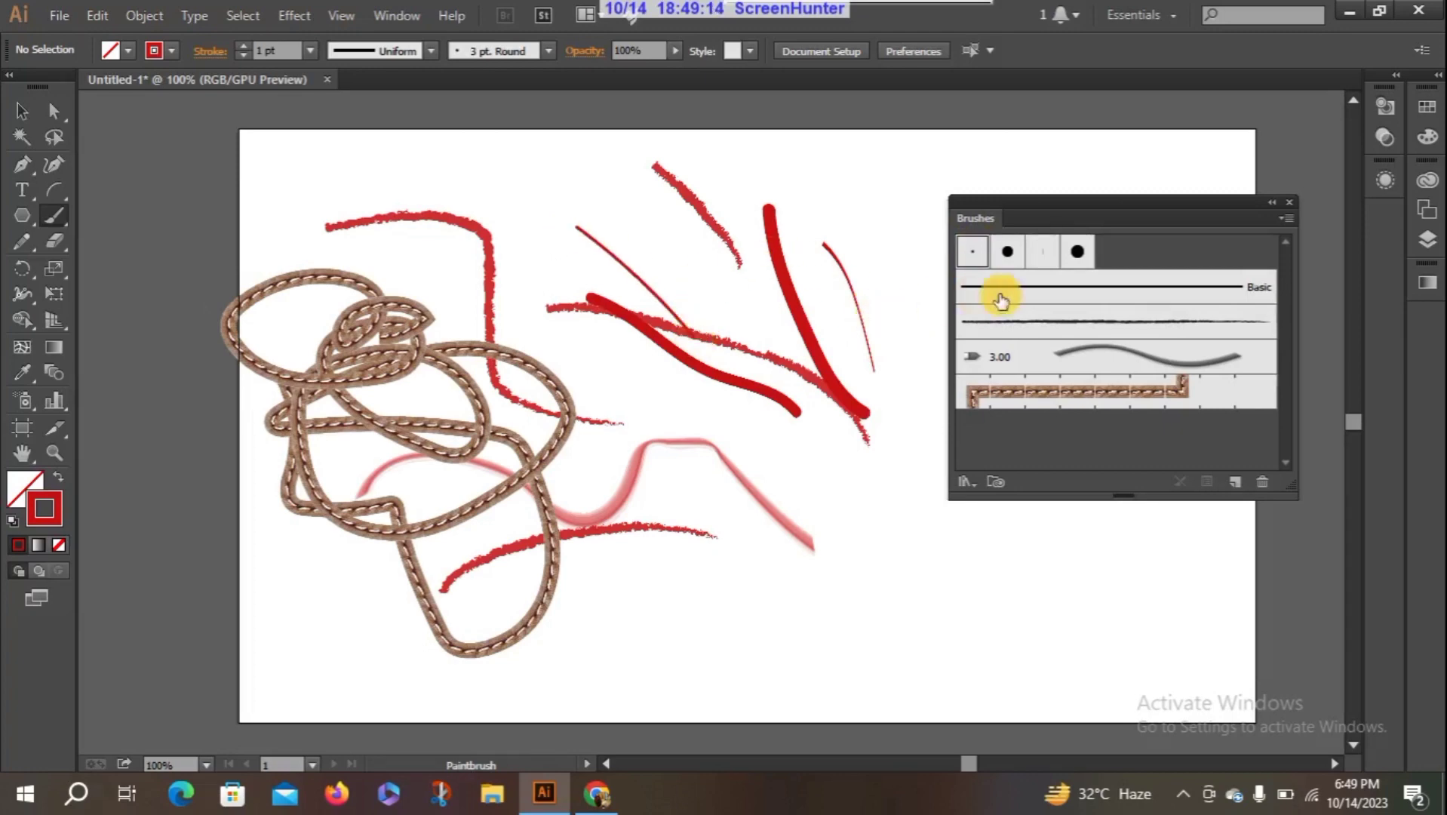
pyautogui.click(979, 252)
pyautogui.moveTo(653, 226); pyautogui.dragTo(746, 293)
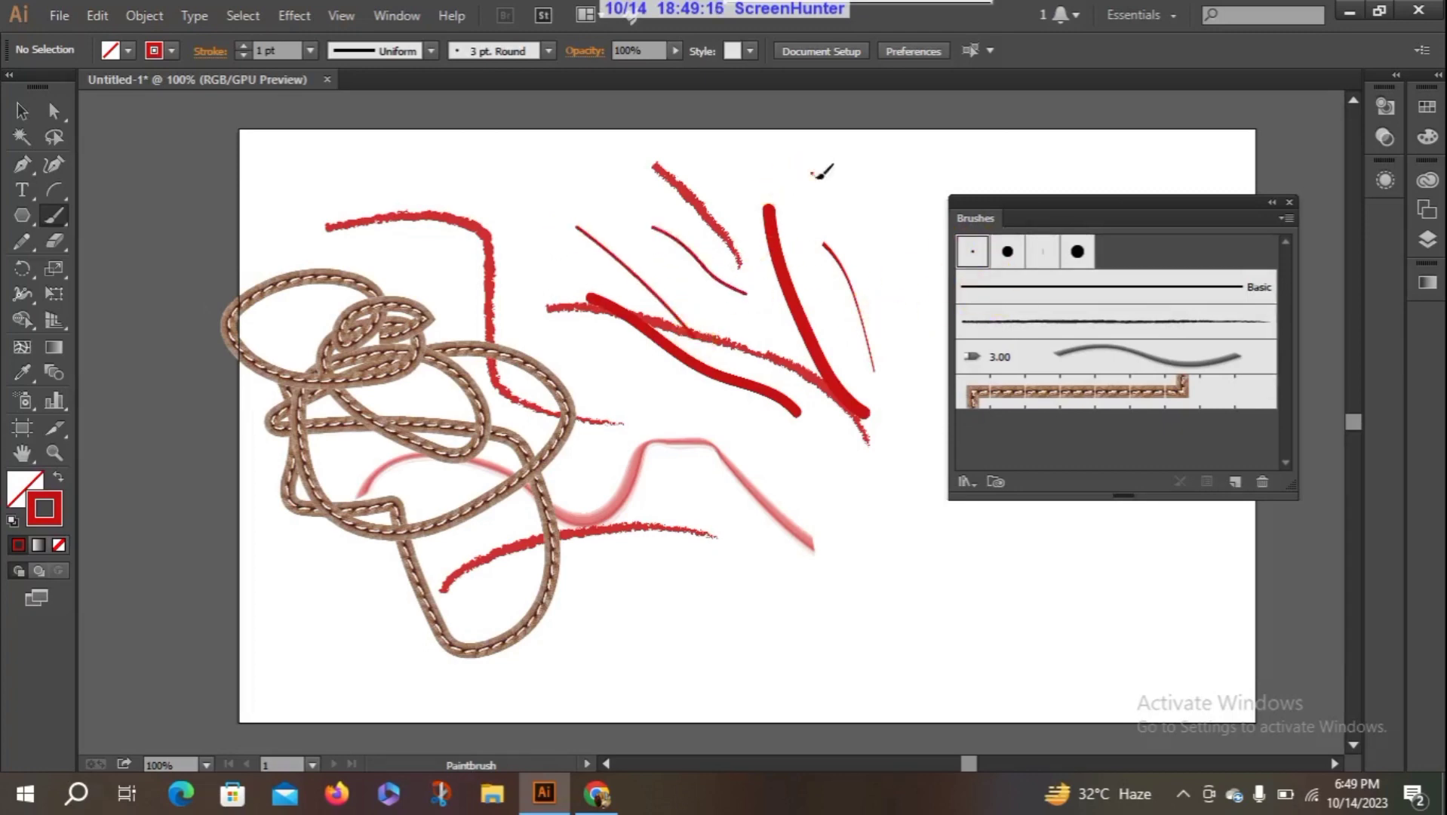
pyautogui.moveTo(813, 173); pyautogui.dragTo(869, 255)
pyautogui.click(1007, 251)
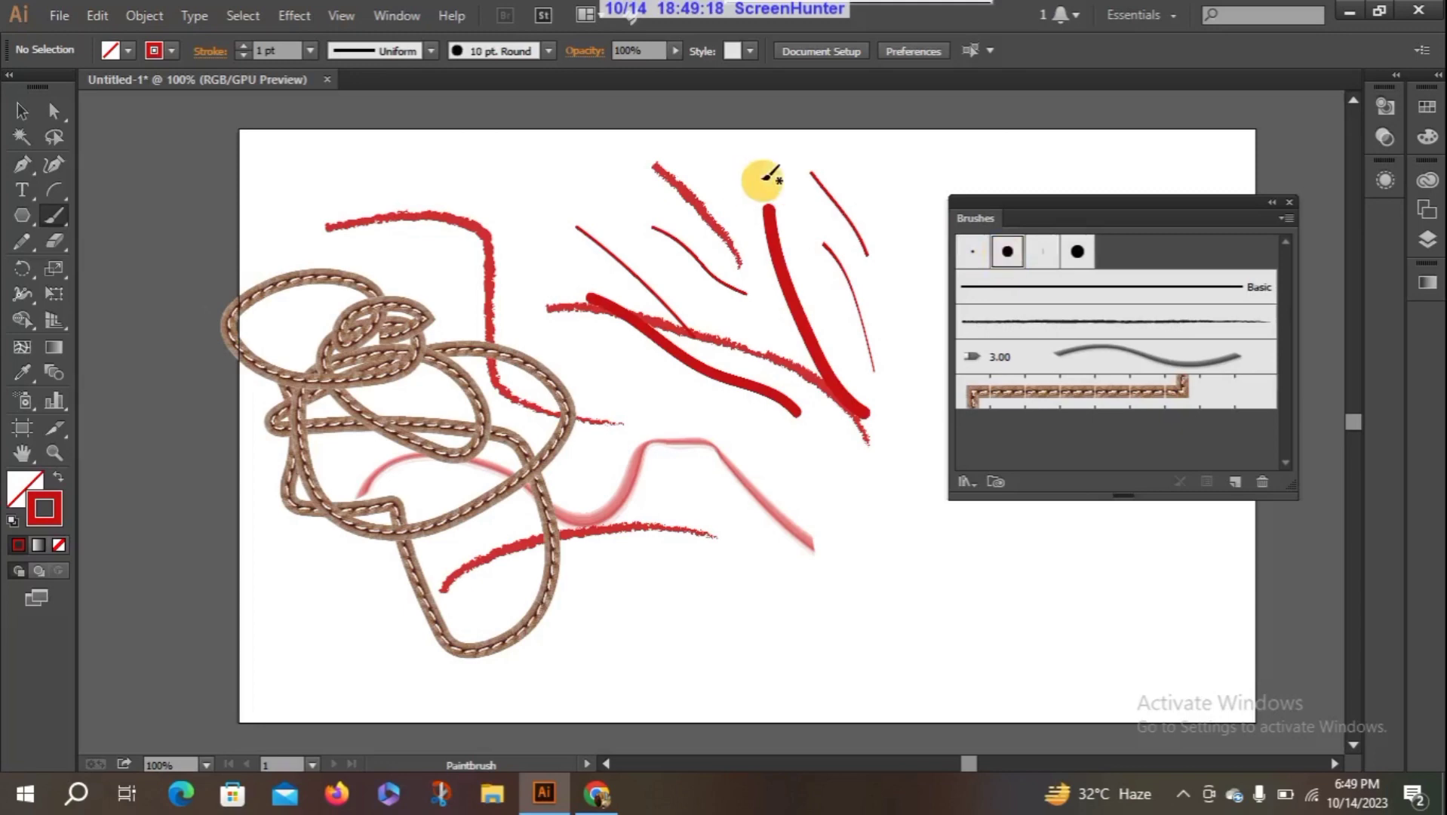
pyautogui.moveTo(758, 175); pyautogui.dragTo(865, 267)
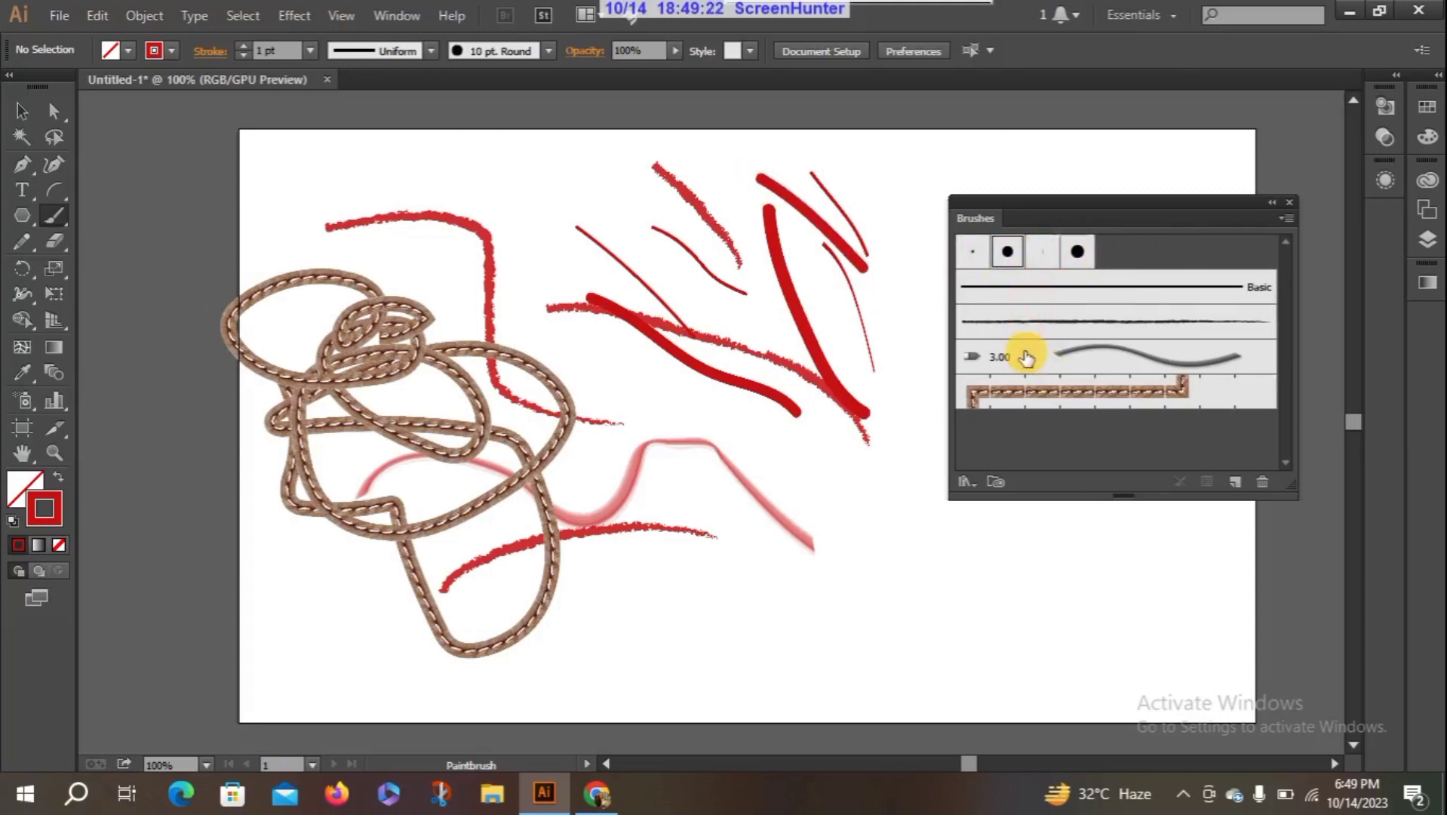
# - Choose the charcoal brush, reposition the Brushes panel over the artboard, and paint a thin wavy stroke below the bristle curve
pyautogui.click(1068, 330)
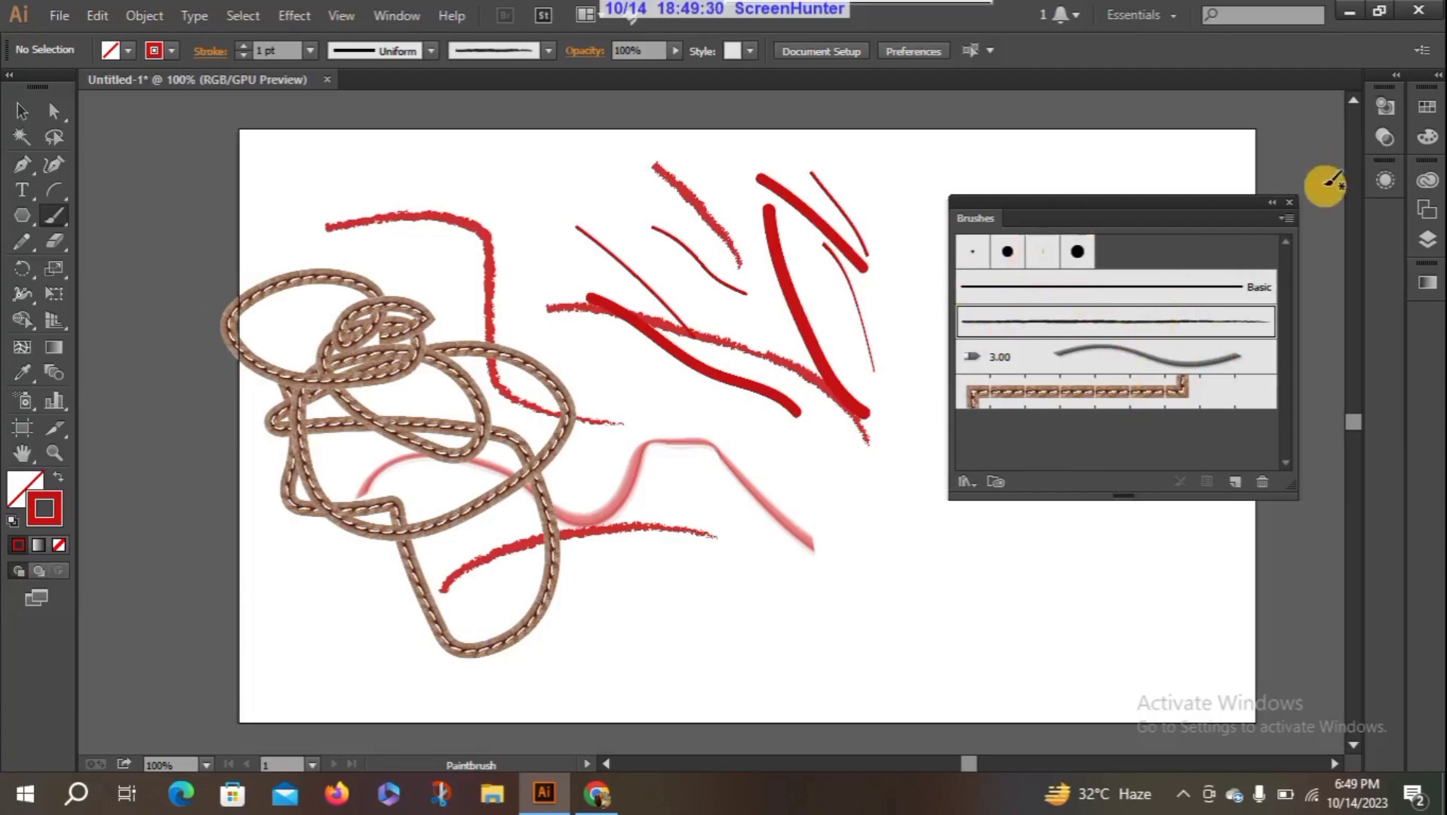
pyautogui.moveTo(1218, 206)
pyautogui.mouseDown()
pyautogui.moveTo(1317, 246)
pyautogui.moveTo(1114, 203)
pyautogui.moveTo(999, 210)
pyautogui.moveTo(1140, 199)
pyautogui.moveTo(1437, 213)
pyautogui.moveTo(1315, 211)
pyautogui.moveTo(738, 371)
pyautogui.mouseUp()
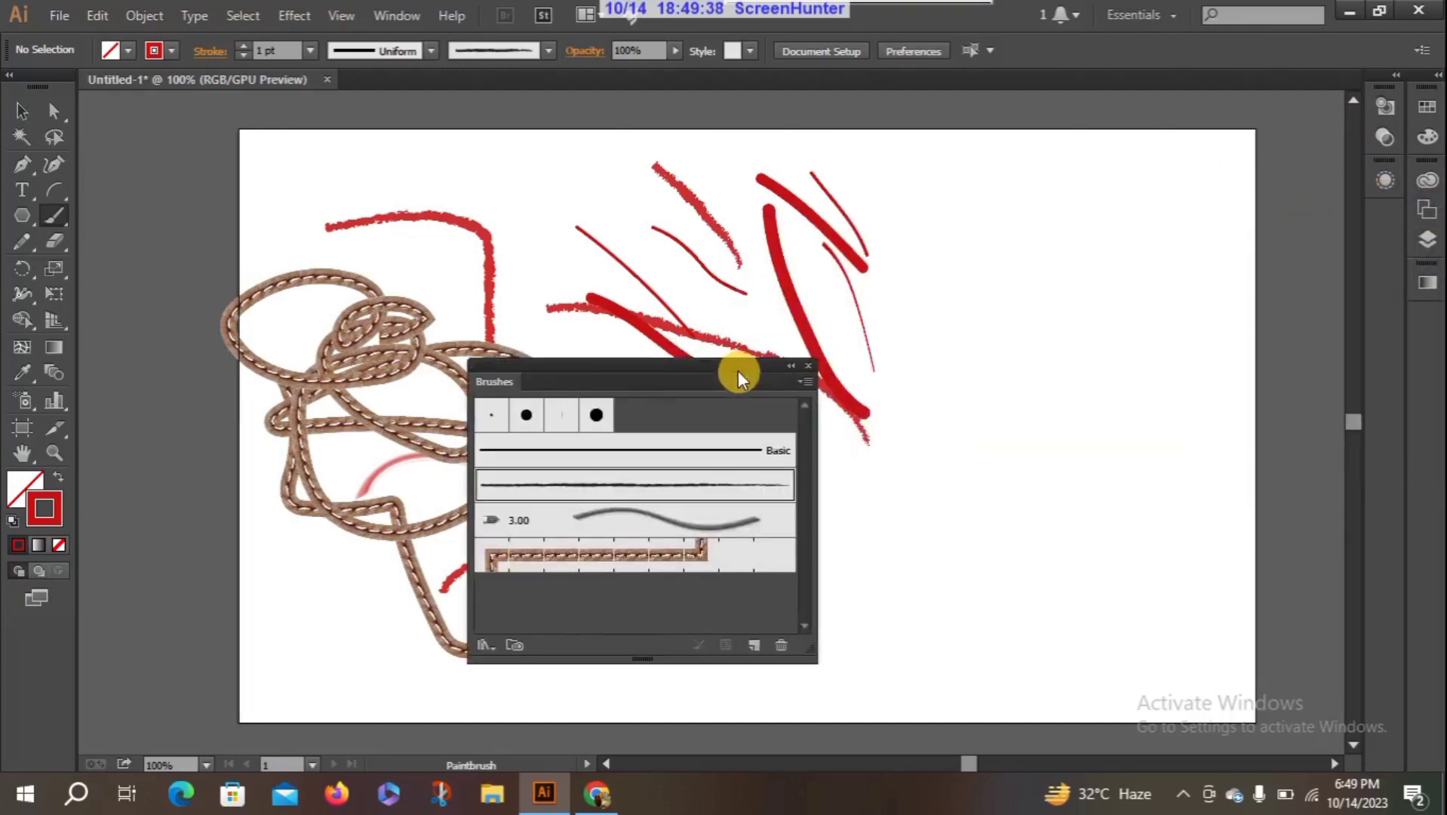
pyautogui.moveTo(542, 374)
pyautogui.mouseDown()
pyautogui.moveTo(808, 305)
pyautogui.moveTo(886, 210)
pyautogui.moveTo(961, 205)
pyautogui.mouseUp()
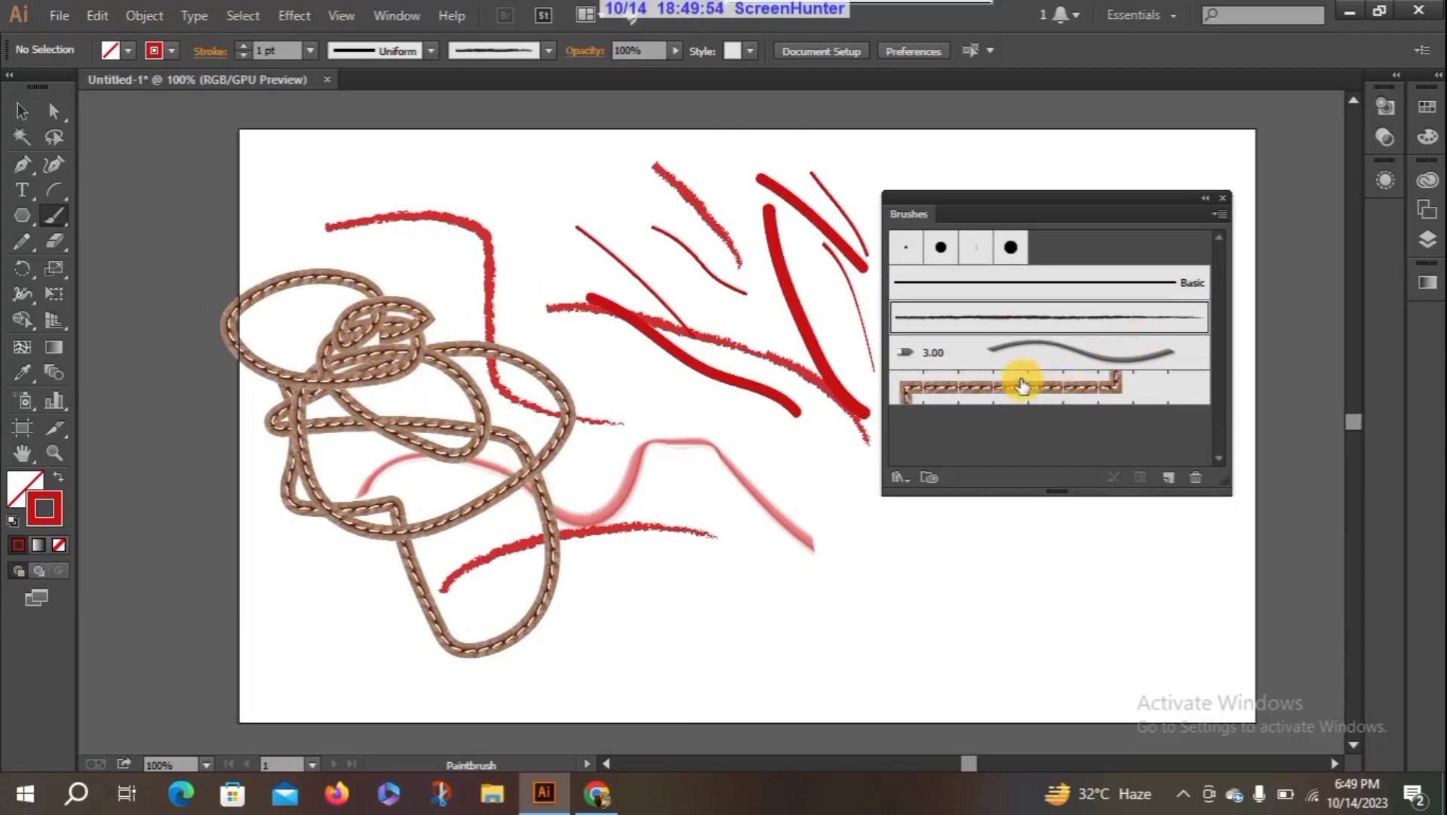
pyautogui.moveTo(761, 592)
pyautogui.mouseDown()
pyautogui.moveTo(806, 630)
pyautogui.moveTo(855, 580)
pyautogui.moveTo(893, 614)
pyautogui.mouseUp()
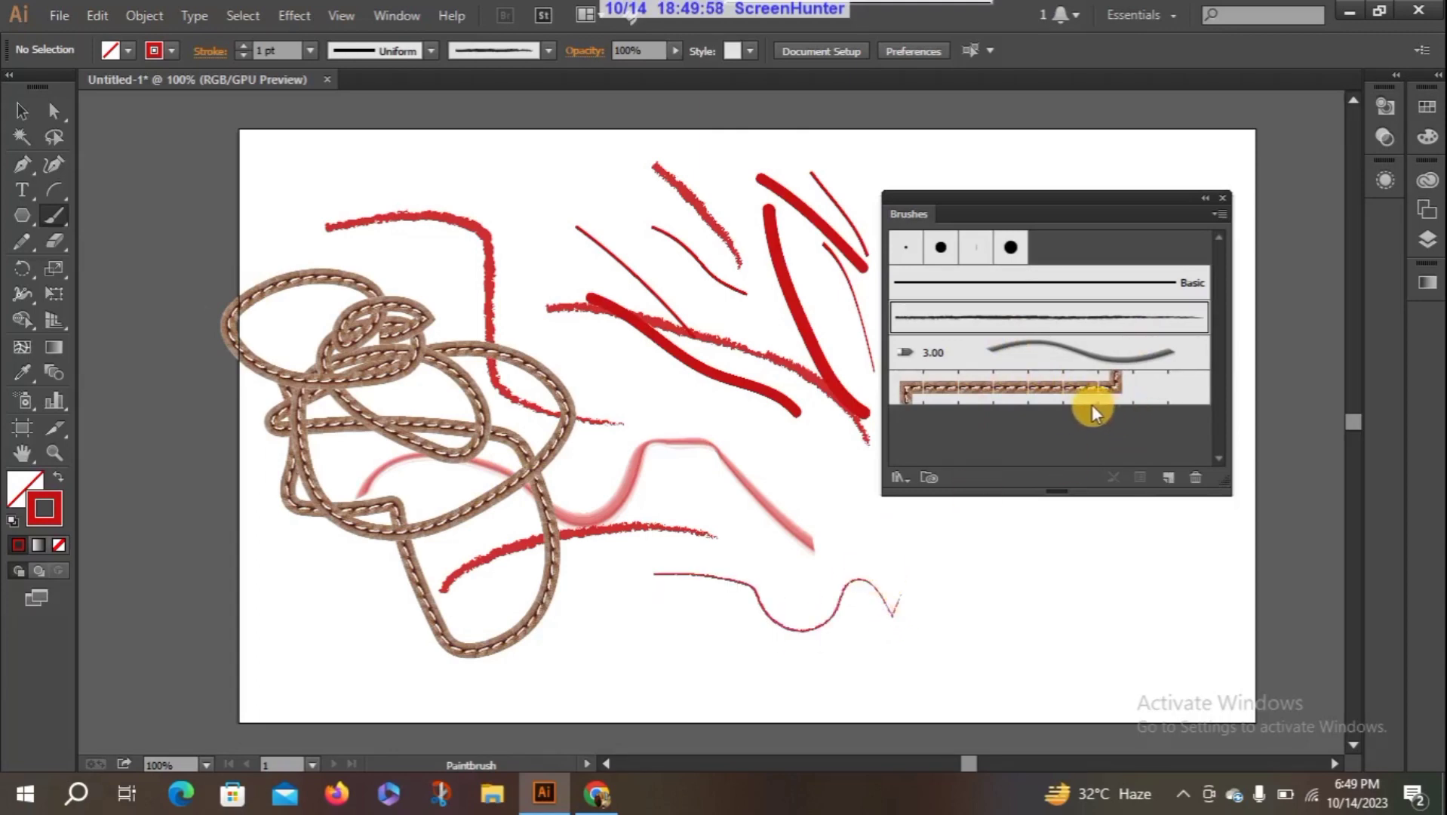
# - Close the Brushes panel with the Touch Calligraphic brush chosen, and delete all painted strokes from the artboard
pyautogui.click(1001, 398)
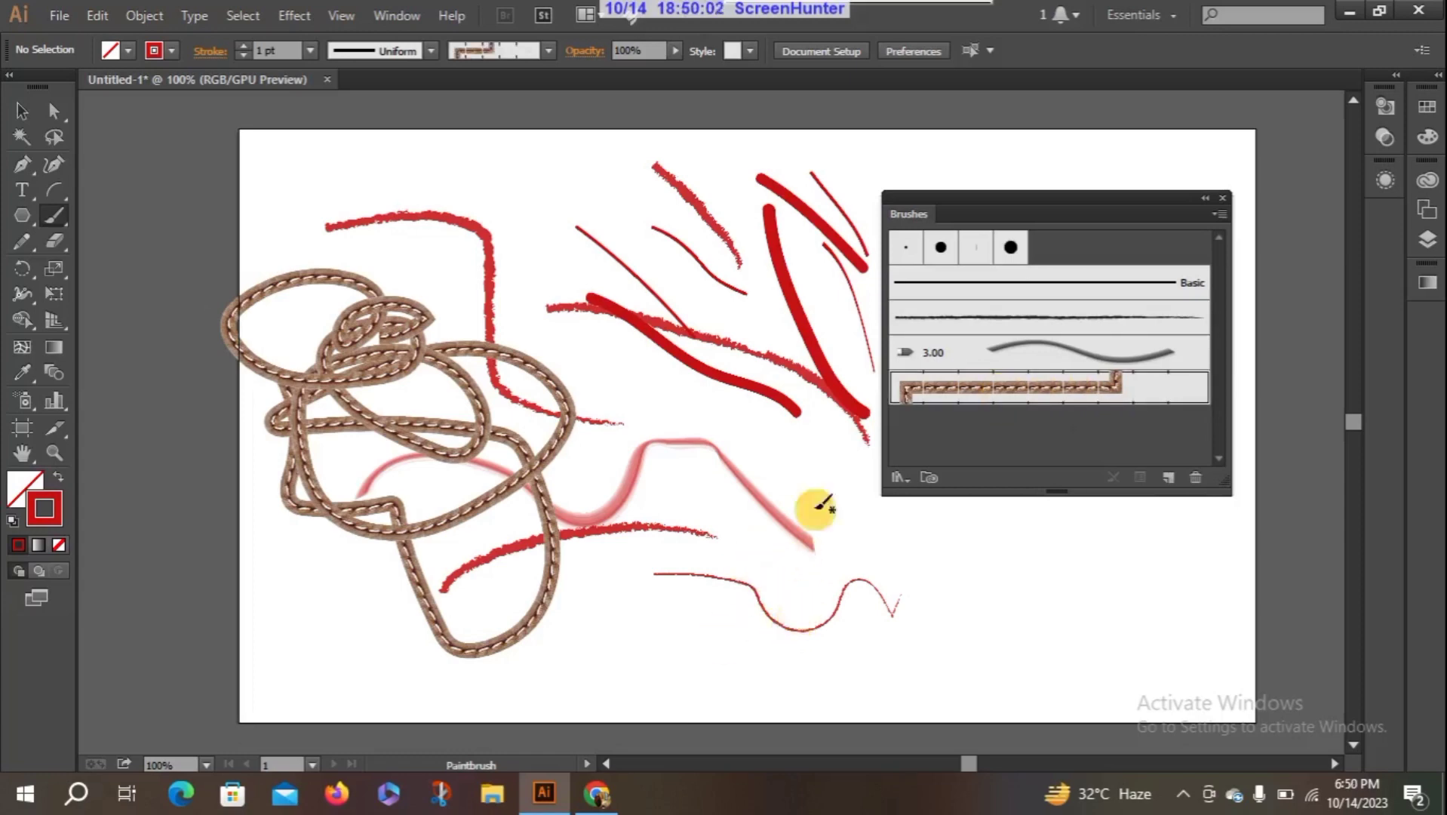
pyautogui.click(1011, 249)
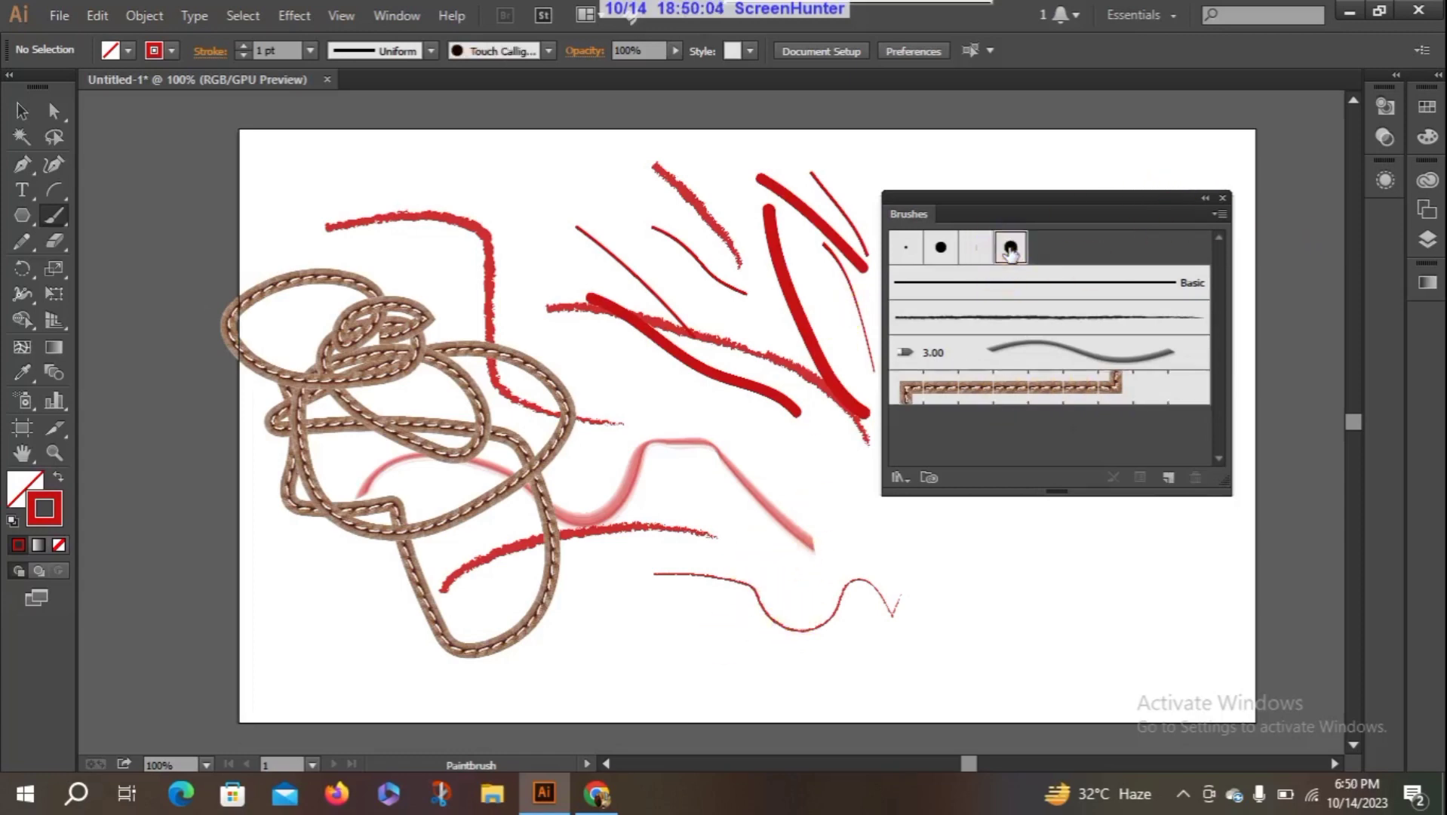
pyautogui.click(1221, 197)
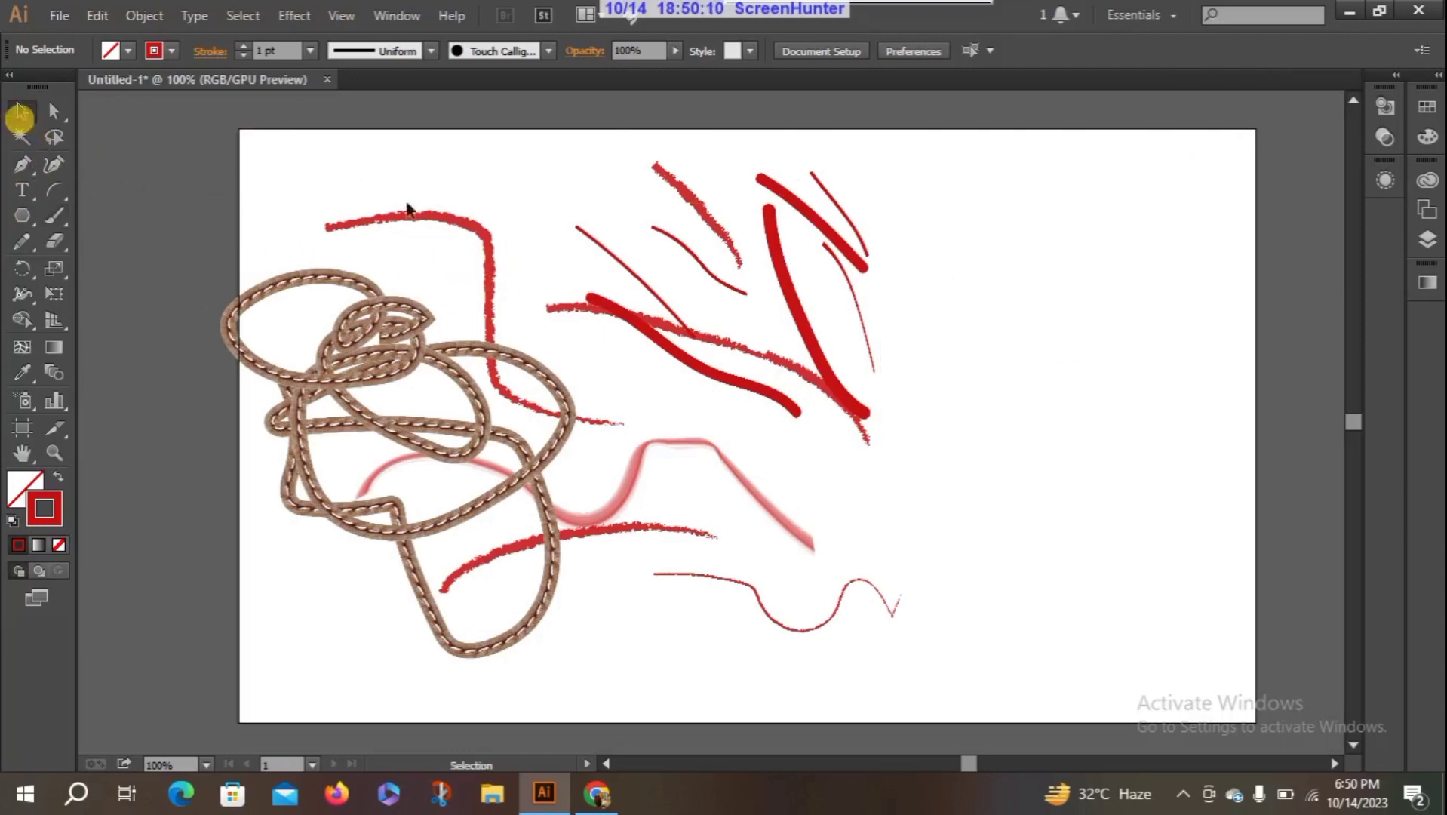
pyautogui.moveTo(271, 168)
pyautogui.mouseDown()
pyautogui.moveTo(891, 500)
pyautogui.moveTo(960, 685)
pyautogui.mouseUp()
pyautogui.press('Delete')
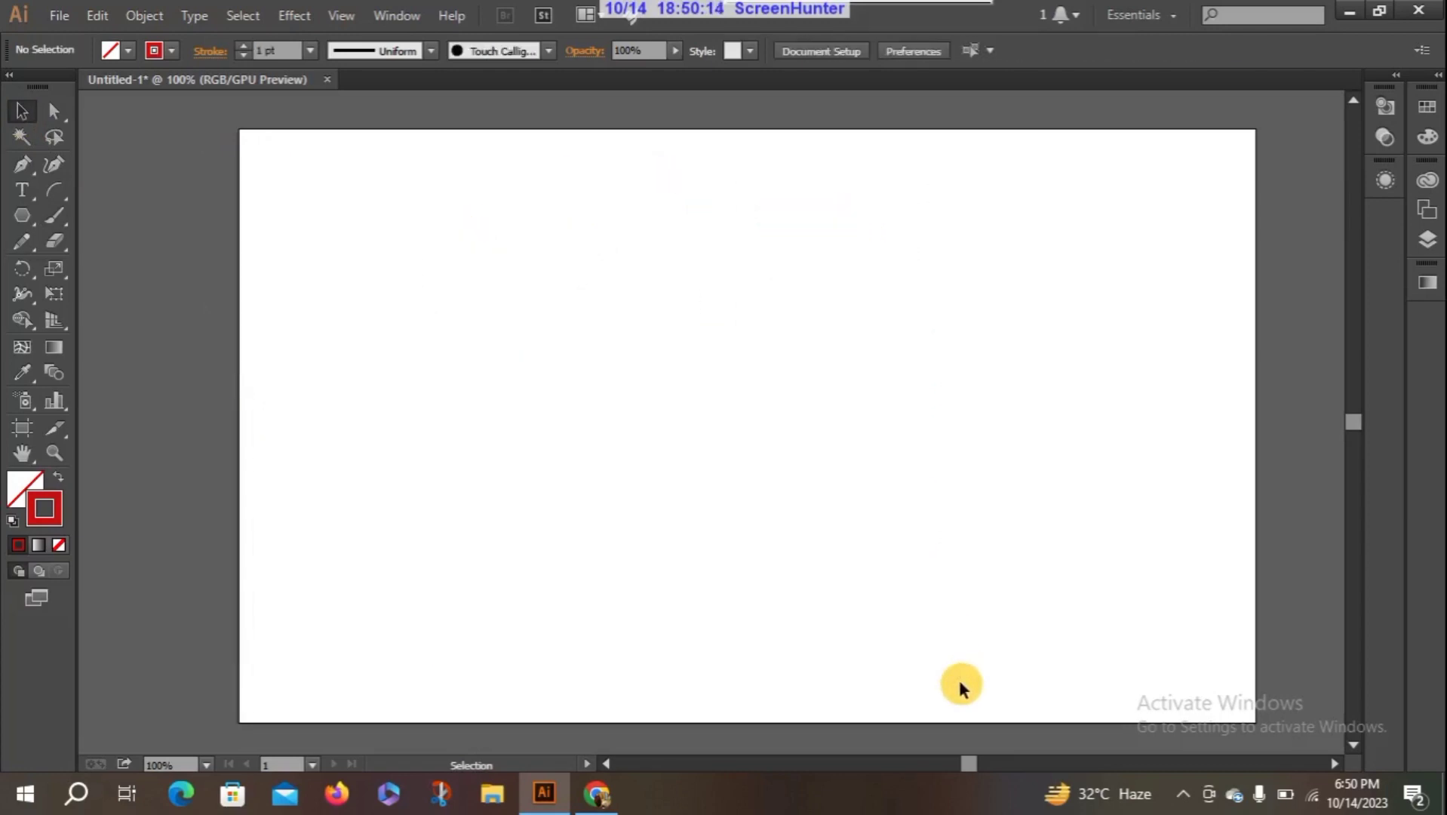
# - With the Blob Brush tool, paint several crossing red curves, a looping scribble and a small closed shape across the artboard
pyautogui.moveTo(964, 758); pyautogui.dragTo(963, 759)
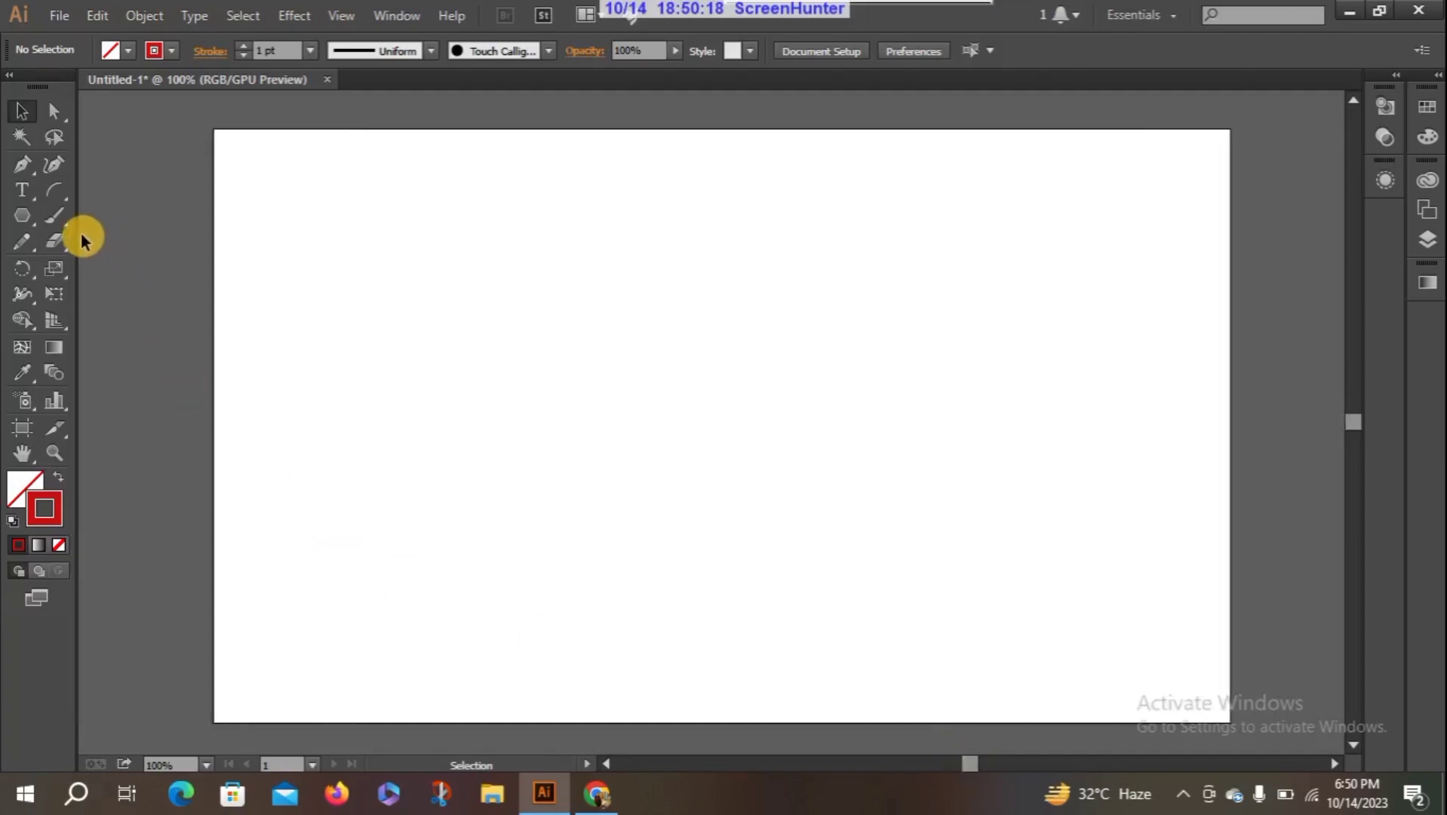
pyautogui.click(58, 221)
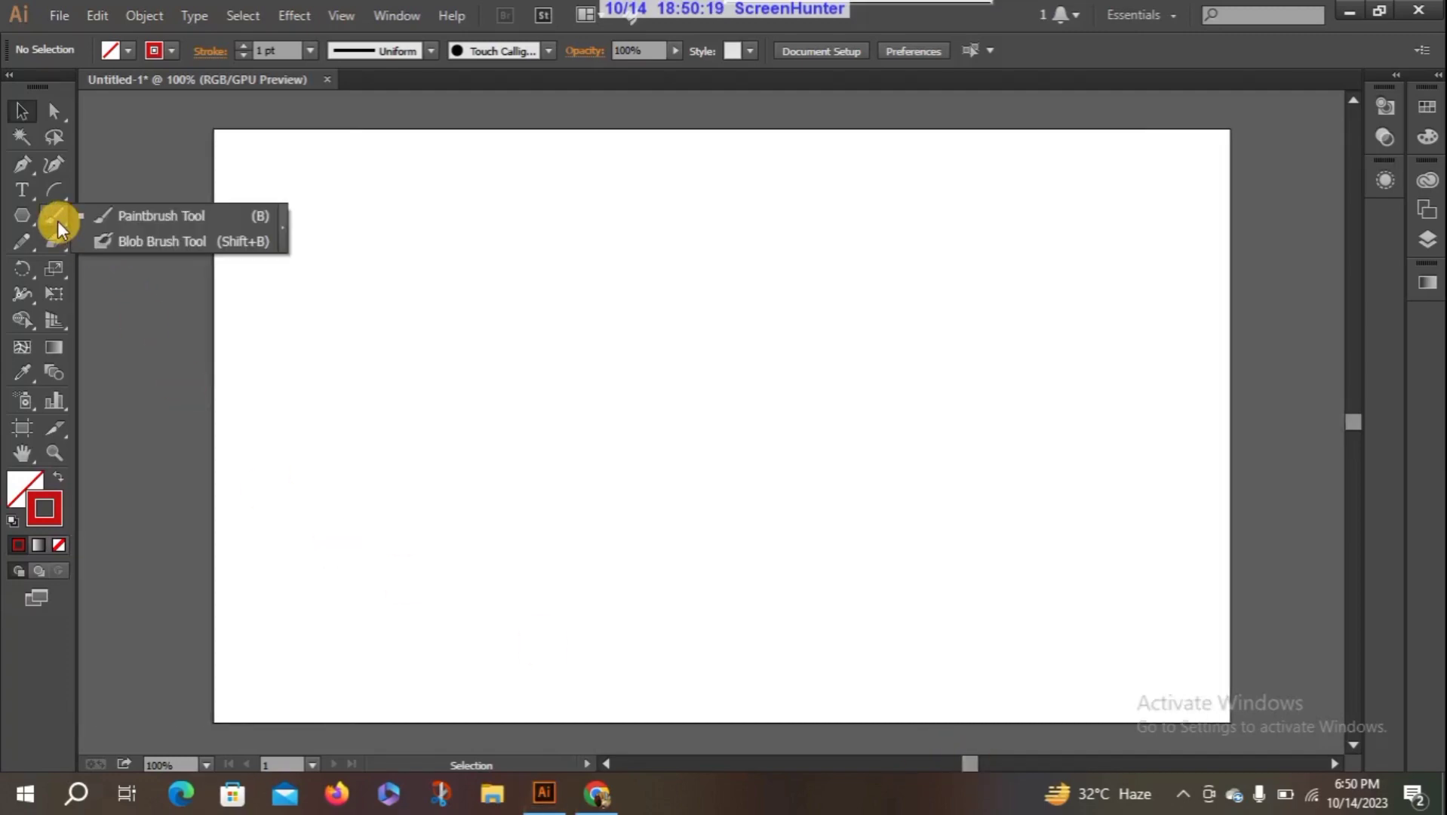
pyautogui.click(148, 243)
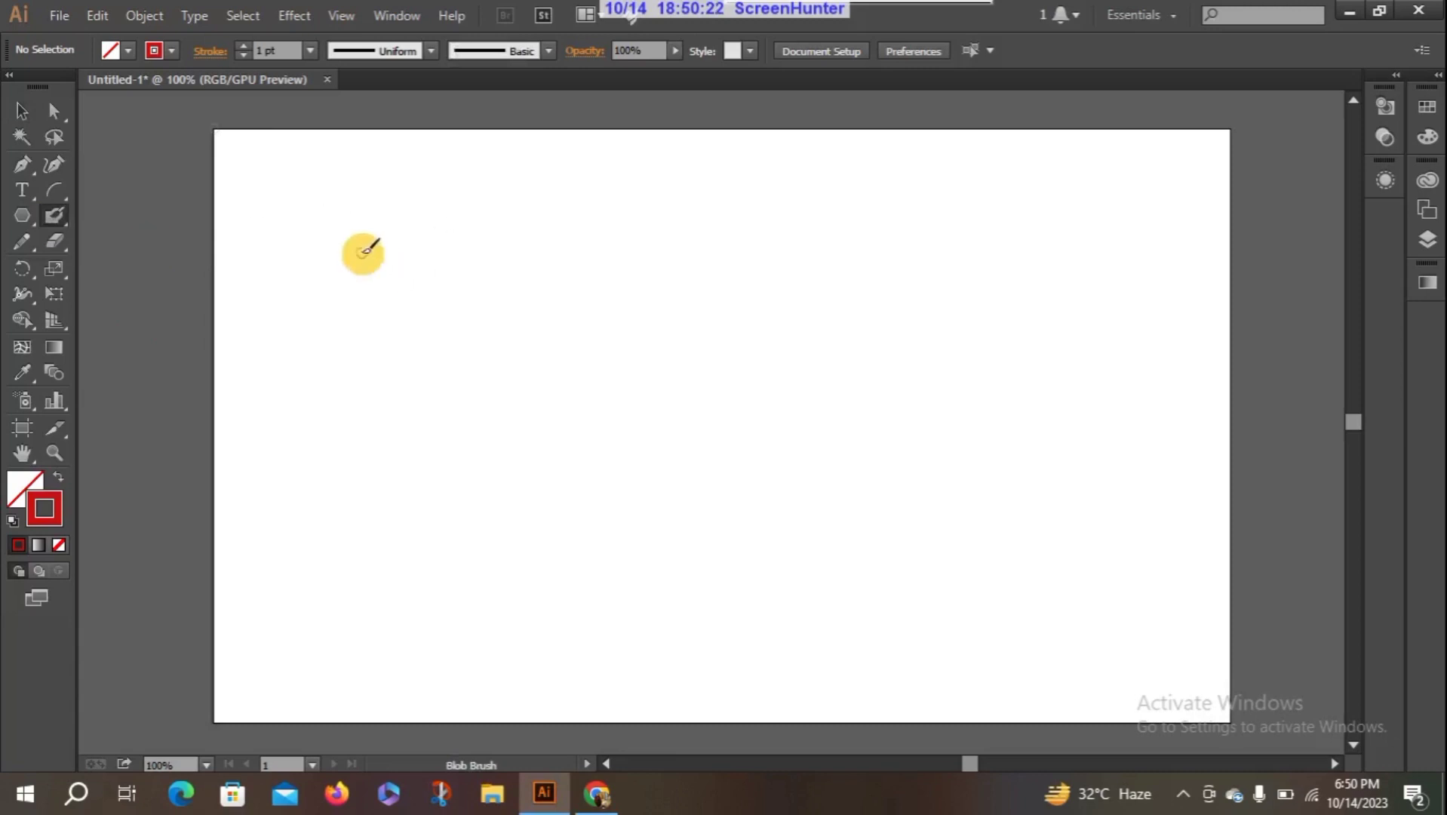
pyautogui.moveTo(363, 250)
pyautogui.mouseDown()
pyautogui.moveTo(448, 395)
pyautogui.moveTo(681, 414)
pyautogui.mouseUp()
pyautogui.moveTo(479, 230); pyautogui.dragTo(749, 389)
pyautogui.moveTo(363, 473)
pyautogui.mouseDown()
pyautogui.moveTo(650, 537)
pyautogui.moveTo(709, 228)
pyautogui.mouseUp()
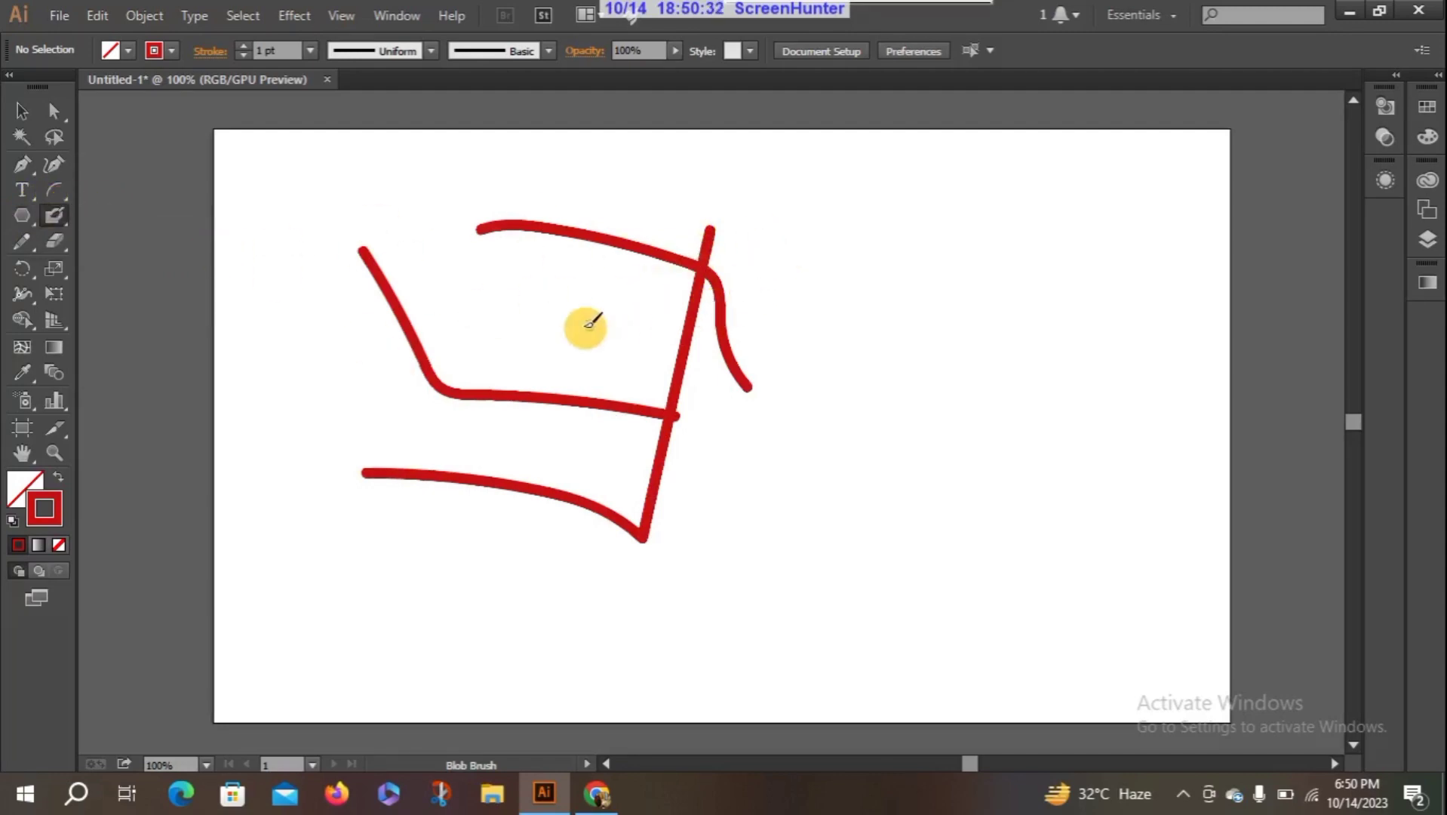
pyautogui.moveTo(579, 322); pyautogui.dragTo(836, 388)
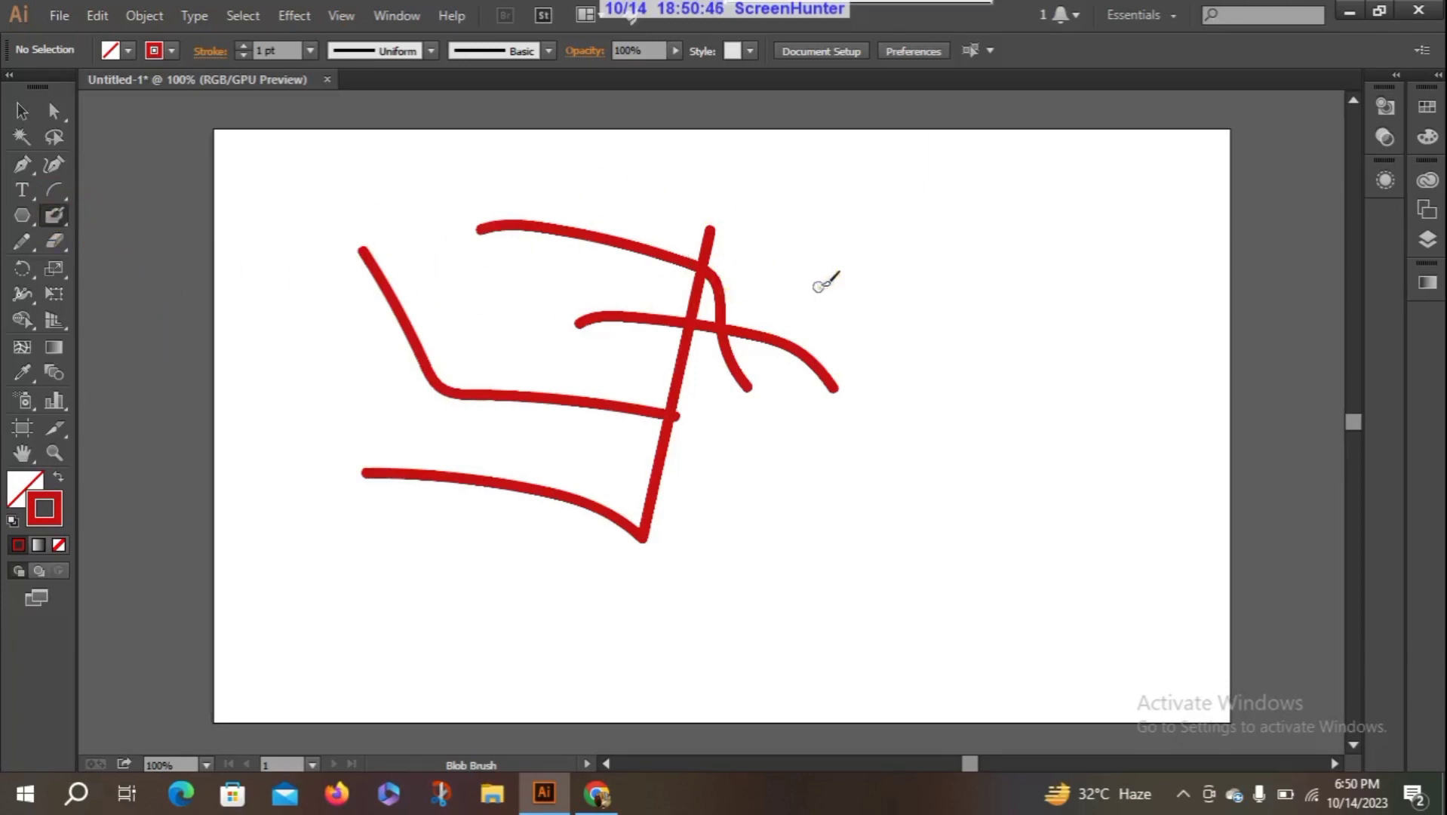
pyautogui.moveTo(818, 286)
pyautogui.mouseDown()
pyautogui.moveTo(898, 452)
pyautogui.moveTo(1020, 423)
pyautogui.moveTo(707, 540)
pyautogui.moveTo(954, 356)
pyautogui.moveTo(1086, 513)
pyautogui.mouseUp()
pyautogui.moveTo(952, 234)
pyautogui.mouseDown()
pyautogui.moveTo(1056, 229)
pyautogui.moveTo(966, 233)
pyautogui.moveTo(969, 268)
pyautogui.moveTo(1012, 311)
pyautogui.moveTo(1081, 283)
pyautogui.moveTo(1053, 224)
pyautogui.mouseUp()
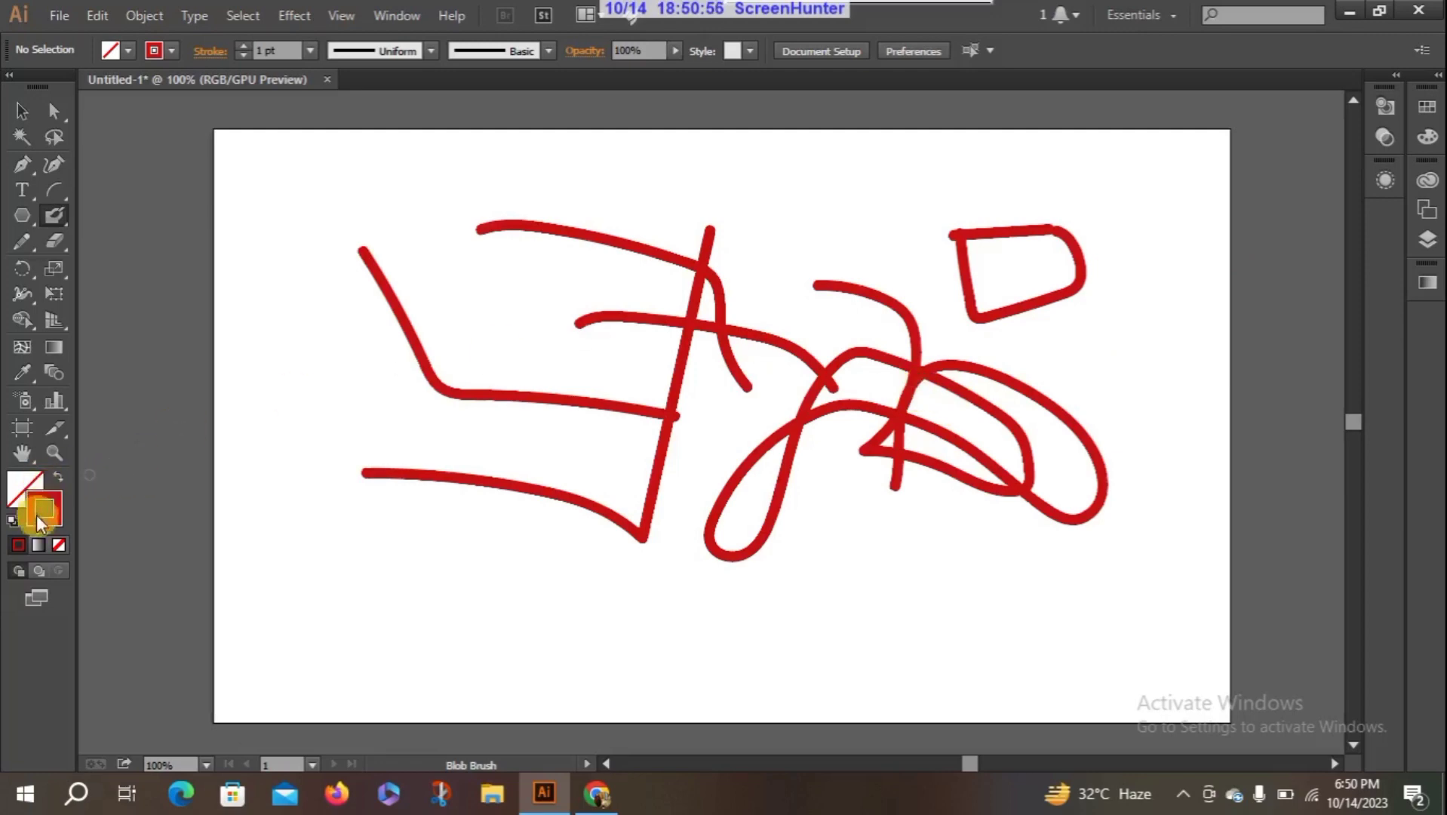
# - Set the fill colour to BC6C6C and paint an S-shaped Blob Brush stroke along the artboard's left side
pyautogui.click(15, 490)
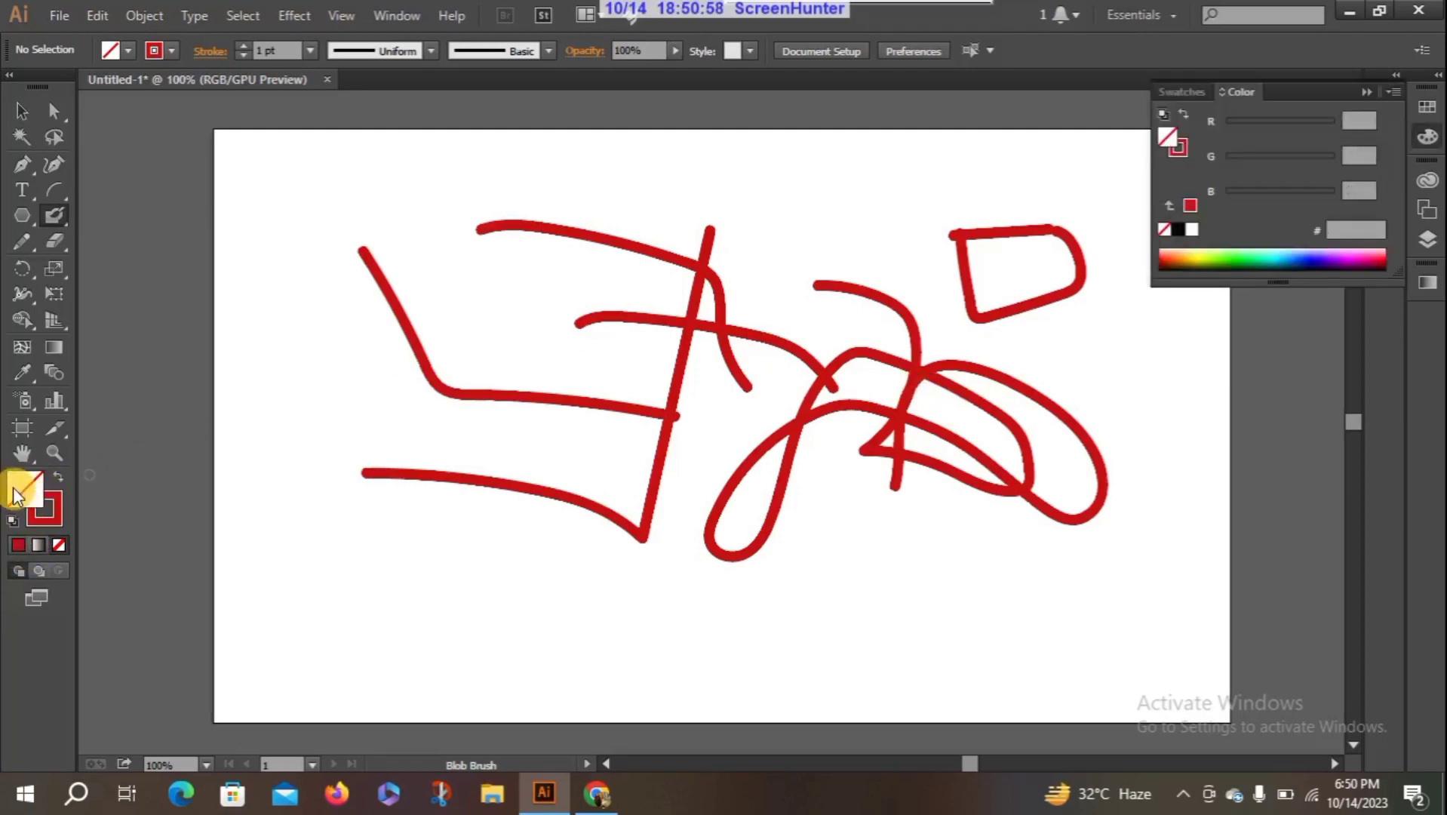
pyautogui.click(19, 545)
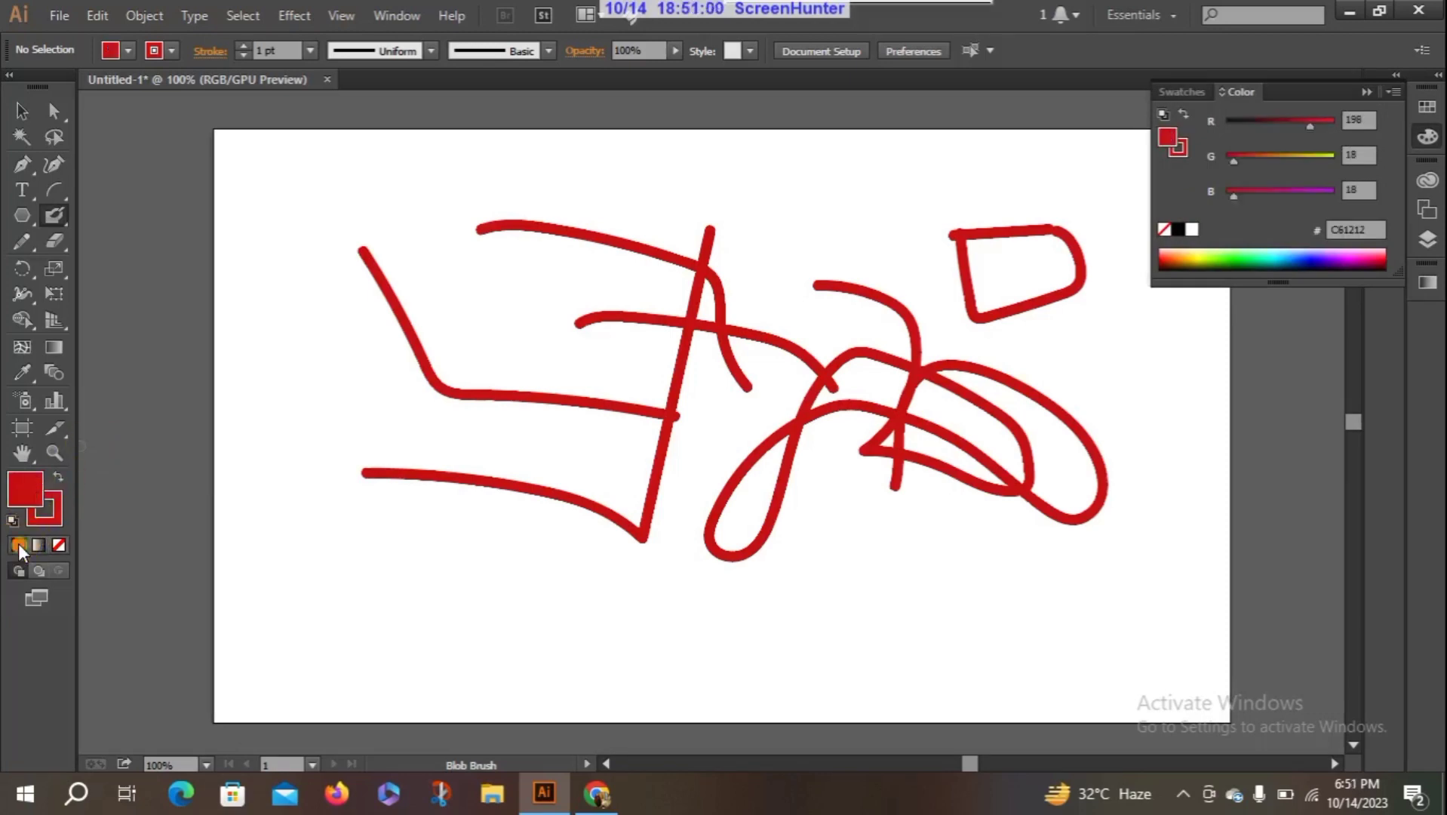
pyautogui.doubleClick(15, 490)
pyautogui.click(682, 286)
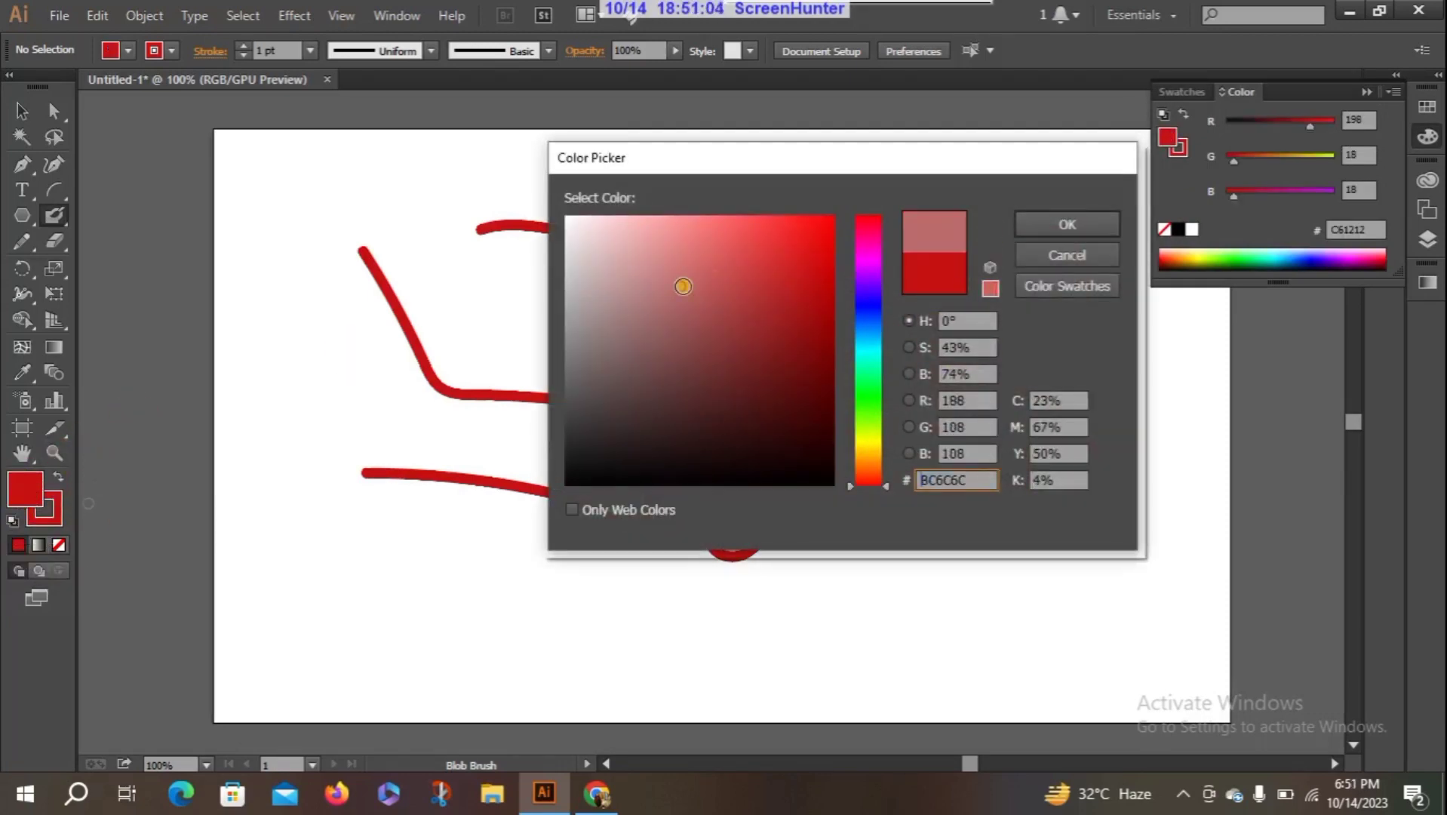
pyautogui.click(1077, 228)
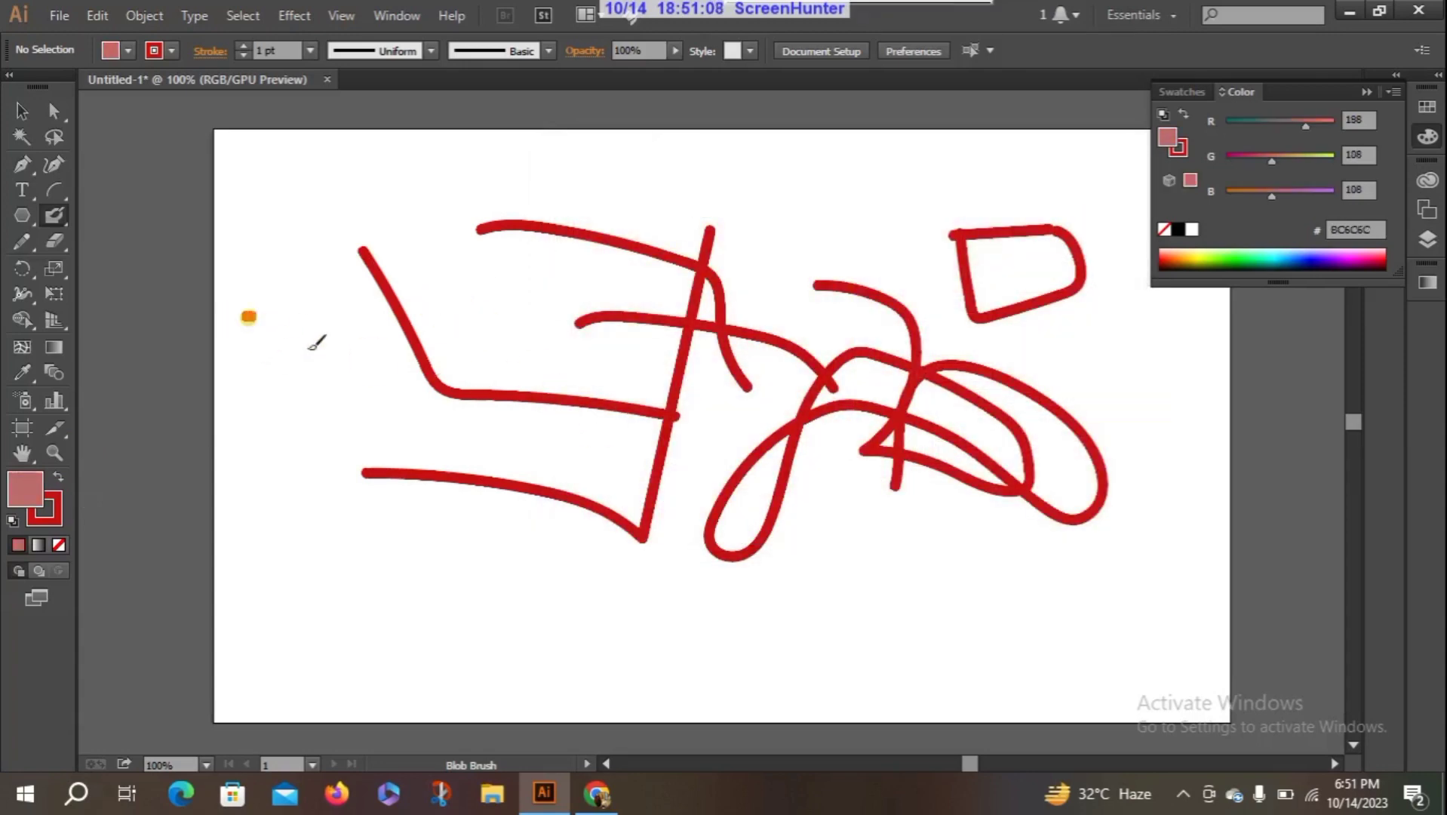
pyautogui.moveTo(245, 315)
pyautogui.mouseDown()
pyautogui.moveTo(309, 348)
pyautogui.moveTo(382, 545)
pyautogui.mouseUp()
# - Set the fill to None and paint a short diagonal Blob Brush stroke near the artboard's lower-left corner
pyautogui.press('/')
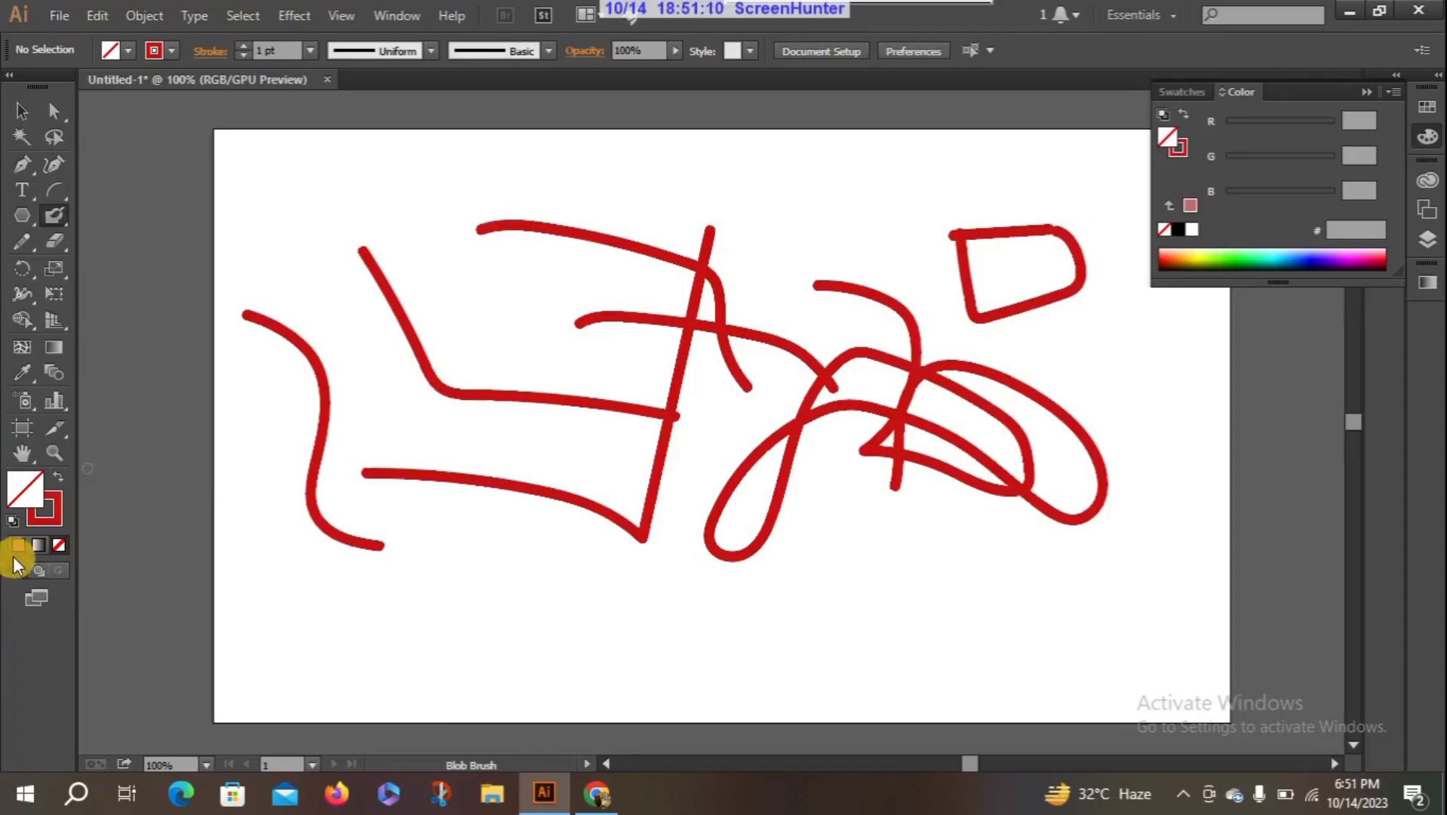
pyautogui.moveTo(261, 501); pyautogui.dragTo(327, 628)
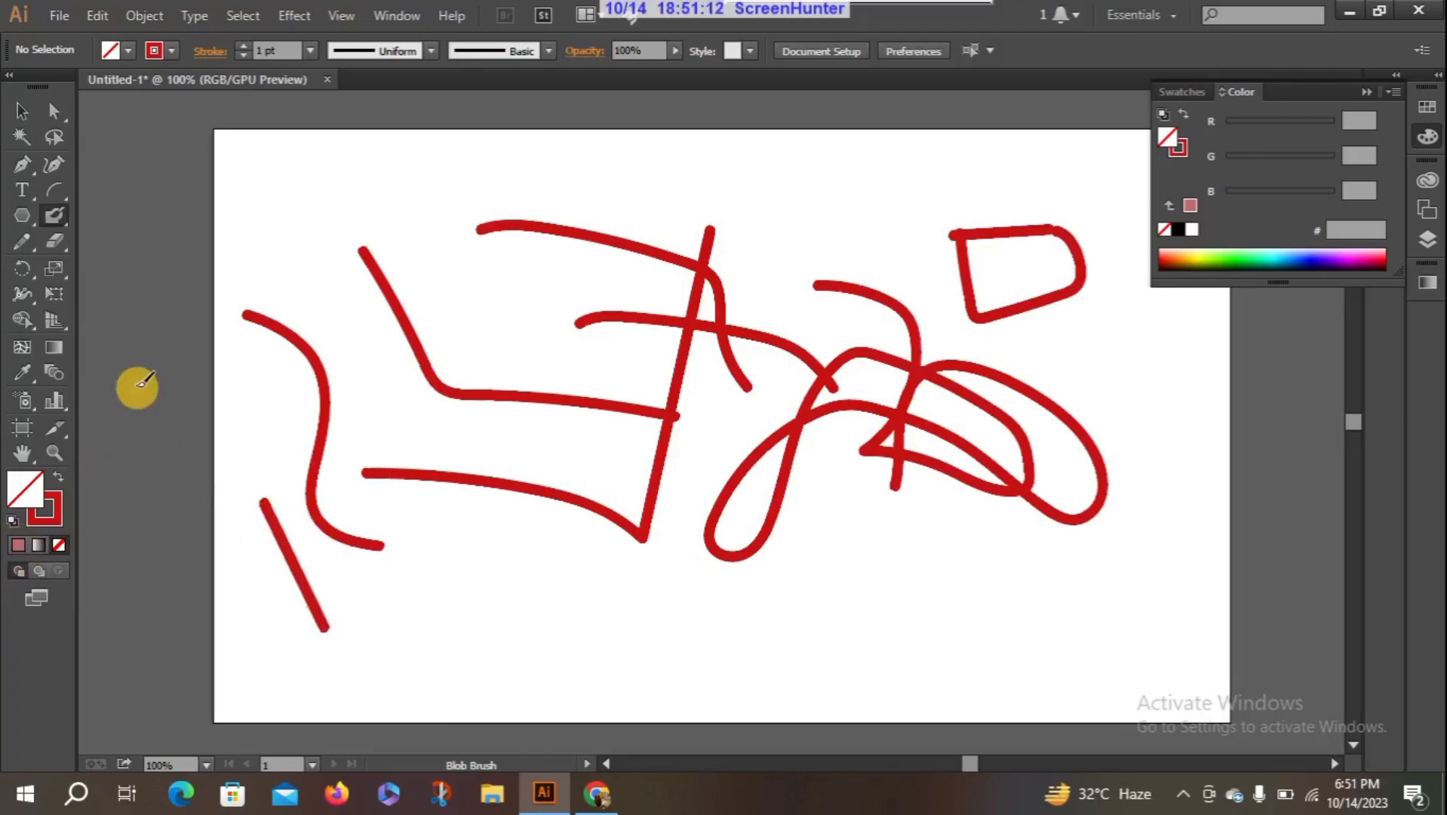
pyautogui.press('p')
pyautogui.moveTo(54, 219); pyautogui.dragTo(102, 240)
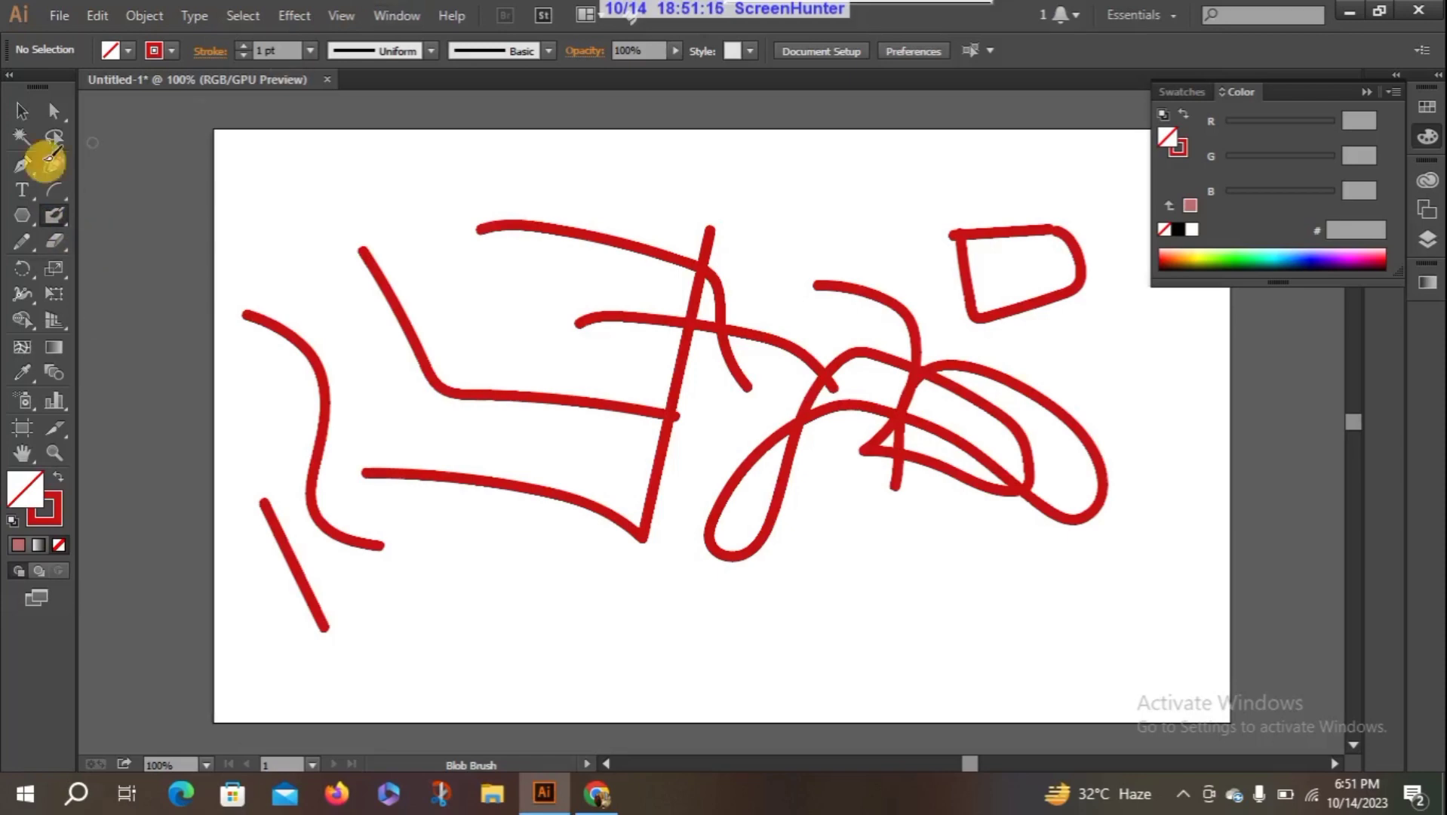
# - Delete all Blob Brush strokes from the artboard and collapse the Color panel
pyautogui.click(24, 110)
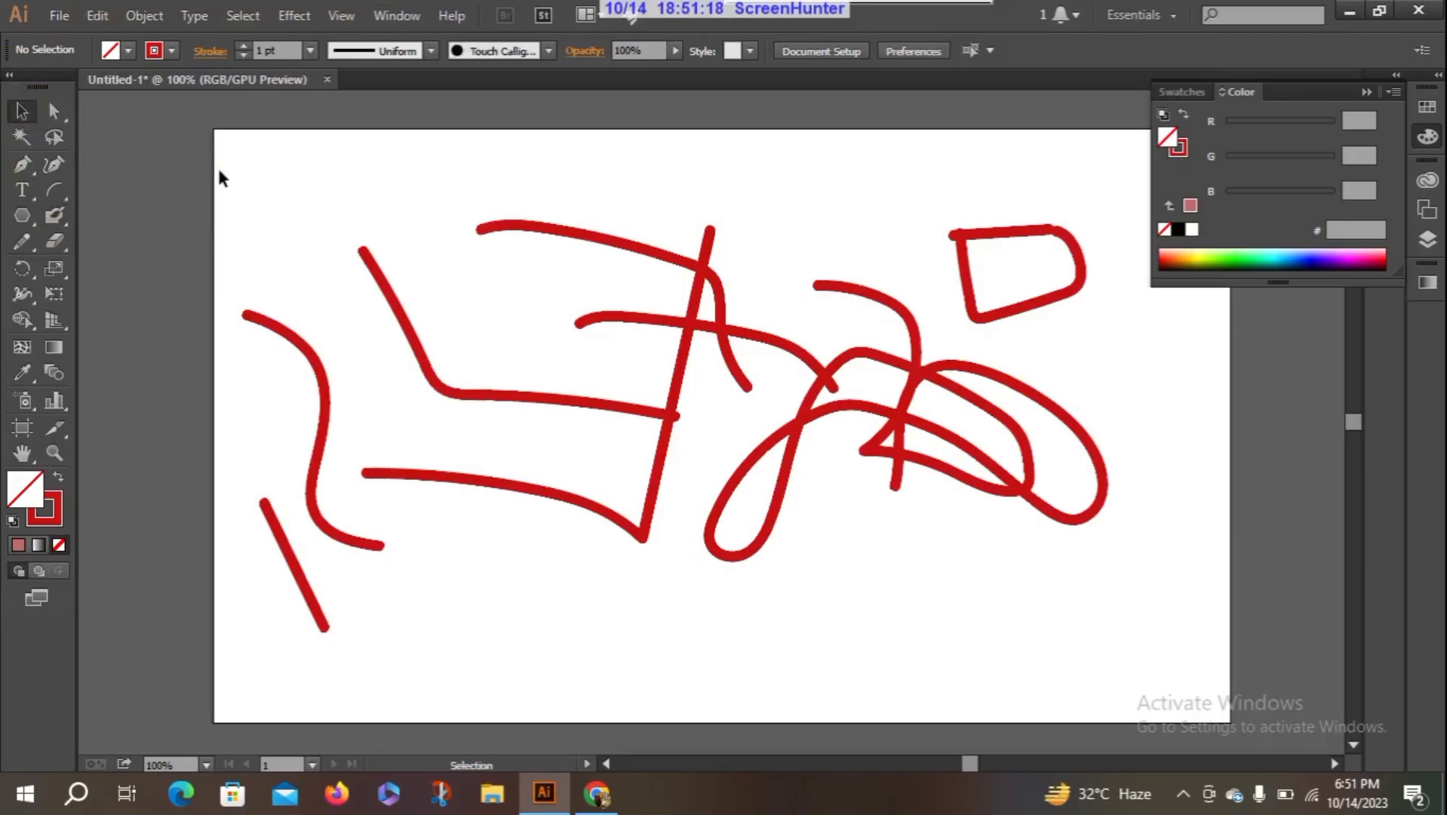
pyautogui.moveTo(219, 178)
pyautogui.mouseDown()
pyautogui.moveTo(302, 515)
pyautogui.moveTo(1082, 581)
pyautogui.moveTo(1129, 650)
pyautogui.mouseUp()
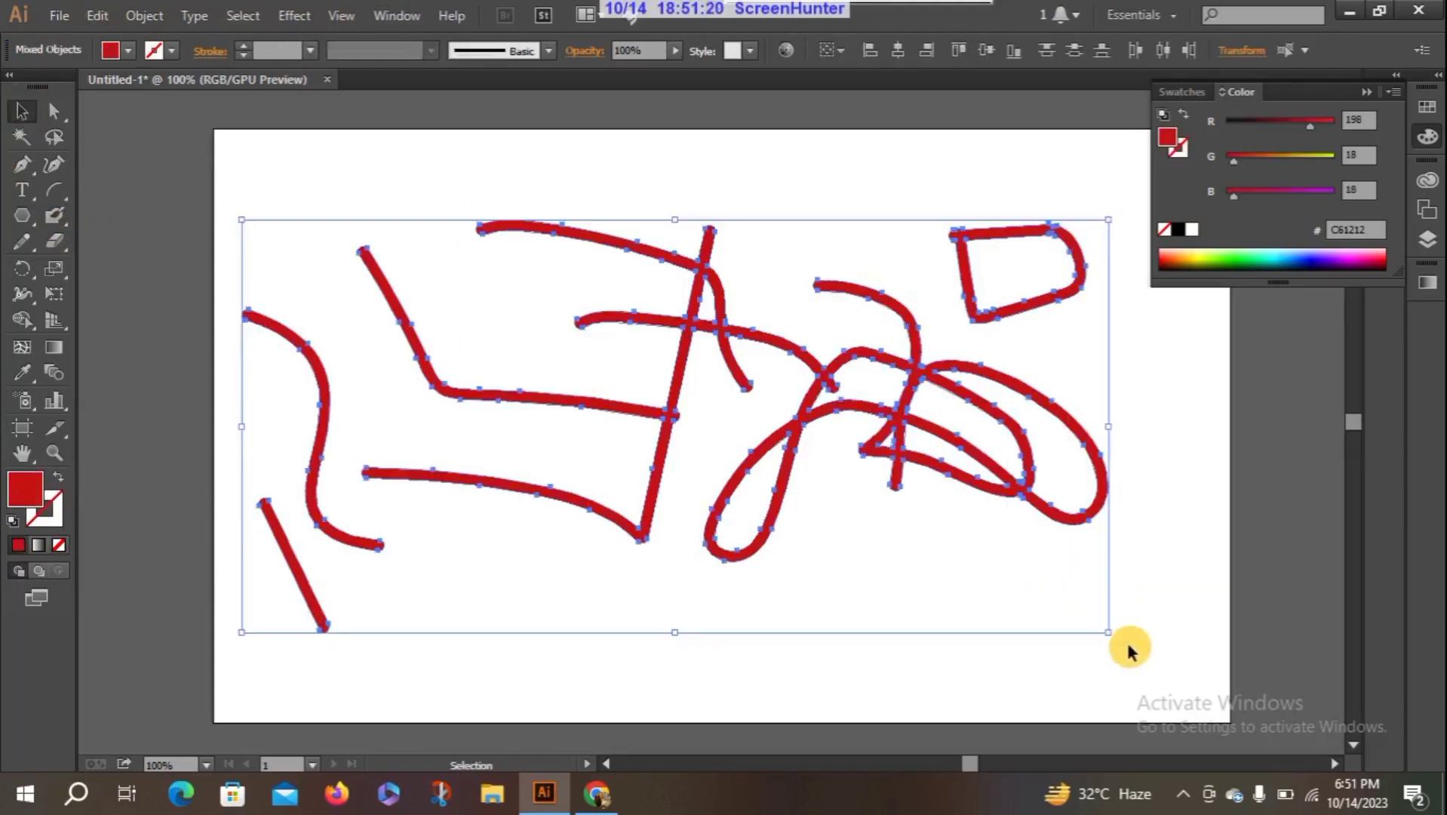
pyautogui.press('Delete')
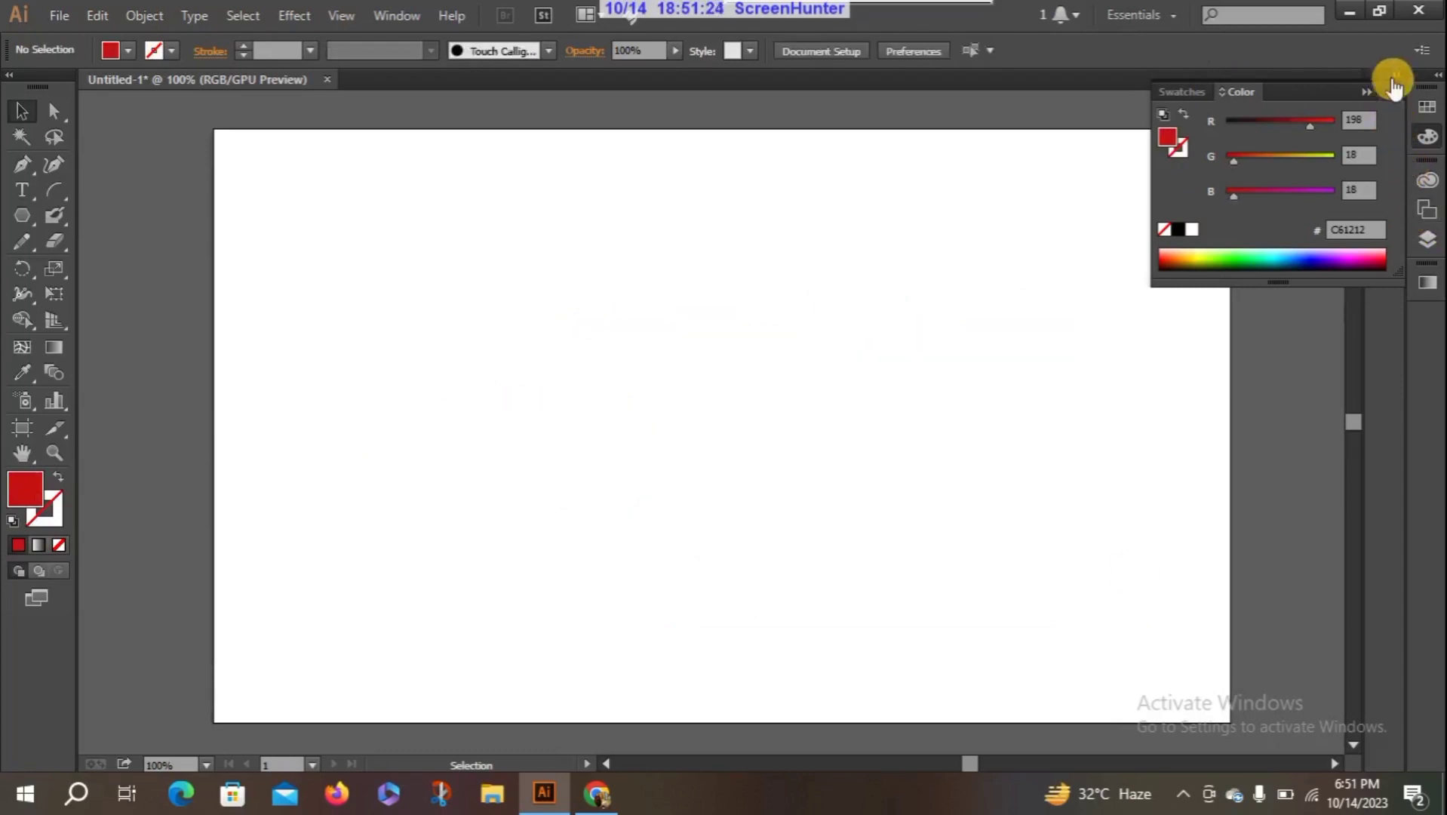
pyautogui.click(1365, 93)
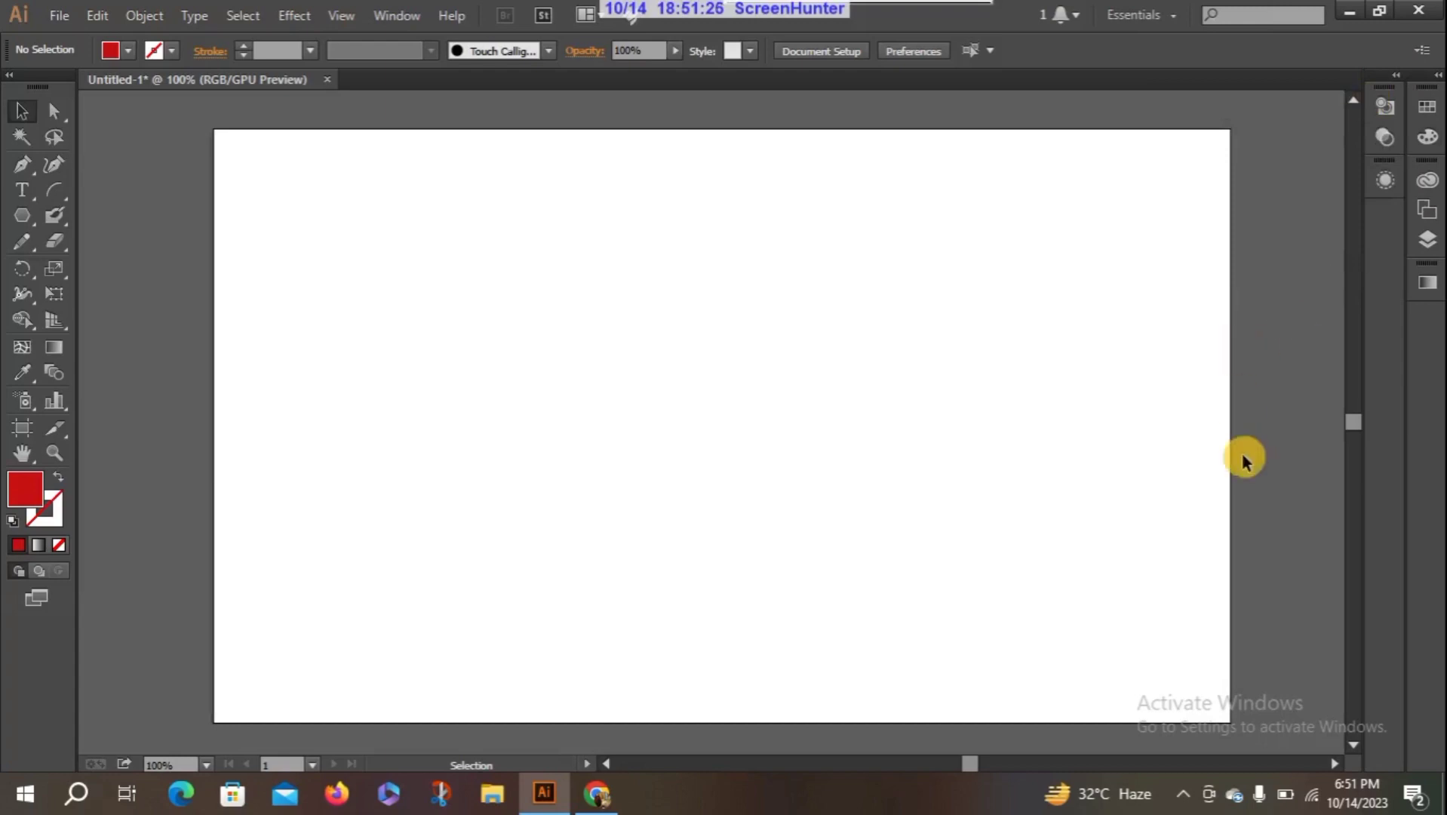
pyautogui.moveTo(965, 767); pyautogui.dragTo(964, 765)
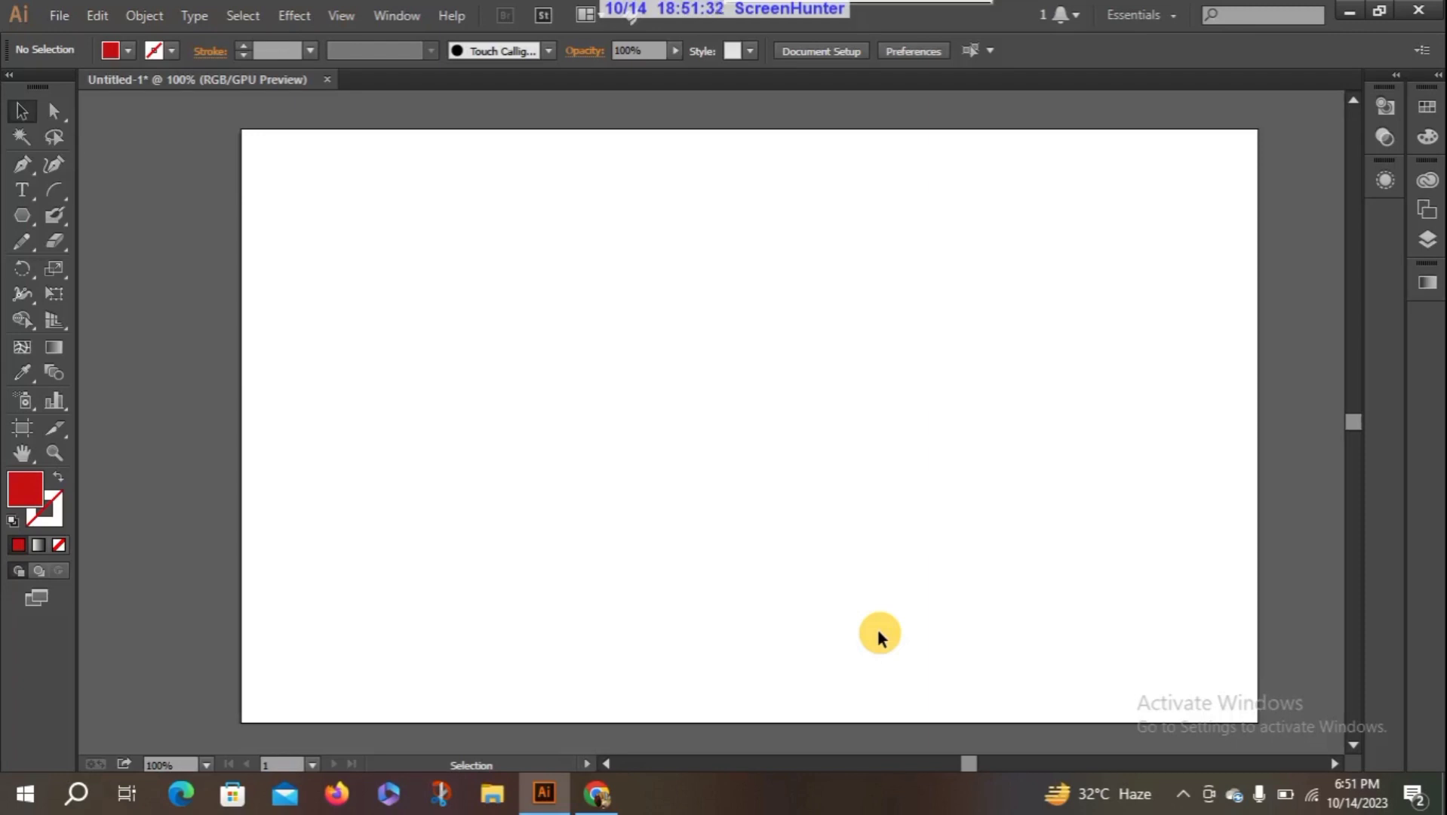
# - With the Pencil tool, draw a series of separate freehand curves across the middle of the artboard, and deselect the last one
pyautogui.click(30, 242)
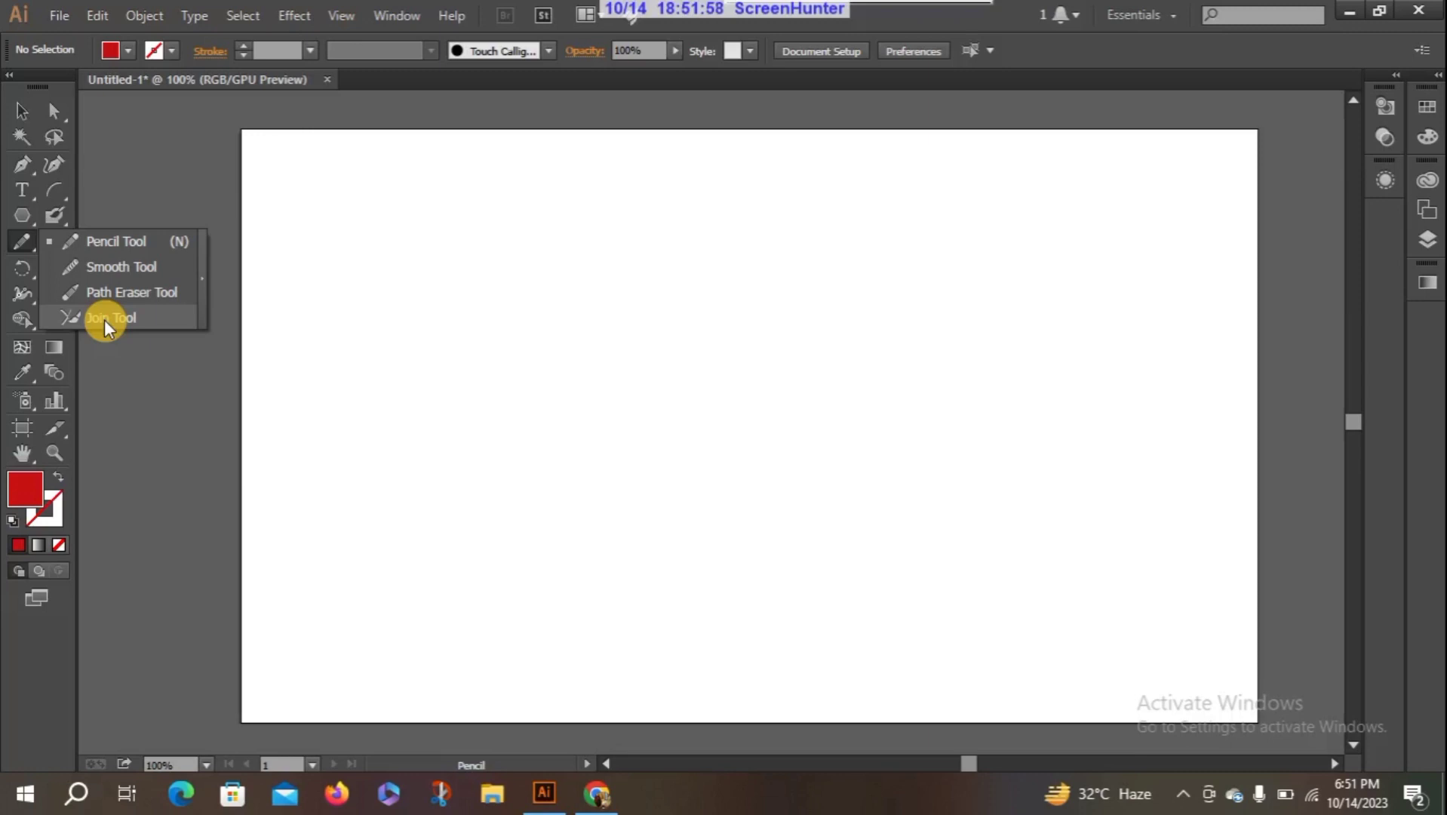
pyautogui.click(112, 240)
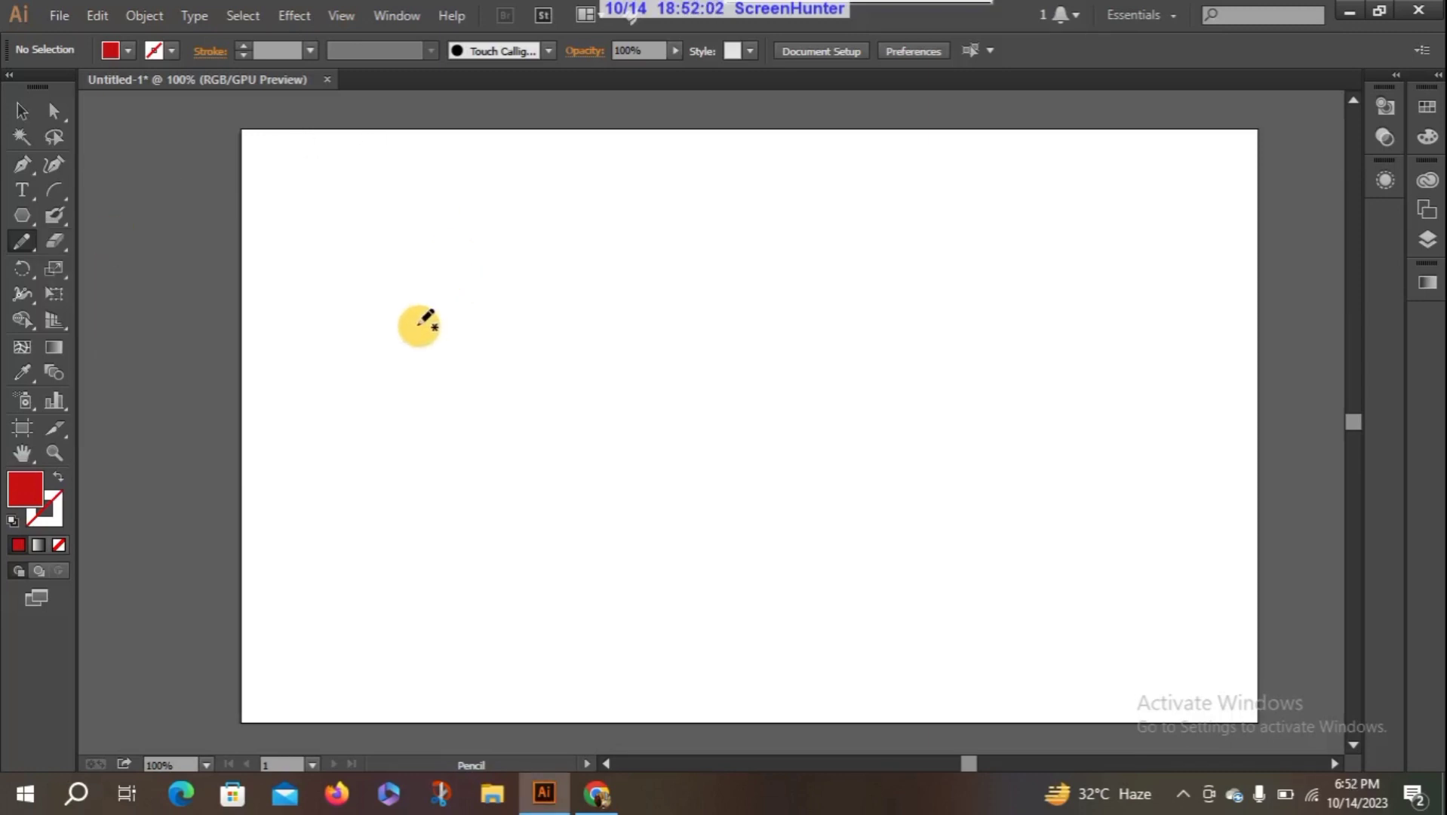
pyautogui.moveTo(419, 324)
pyautogui.mouseDown()
pyautogui.moveTo(448, 286)
pyautogui.moveTo(540, 267)
pyautogui.moveTo(675, 331)
pyautogui.moveTo(713, 295)
pyautogui.mouseUp()
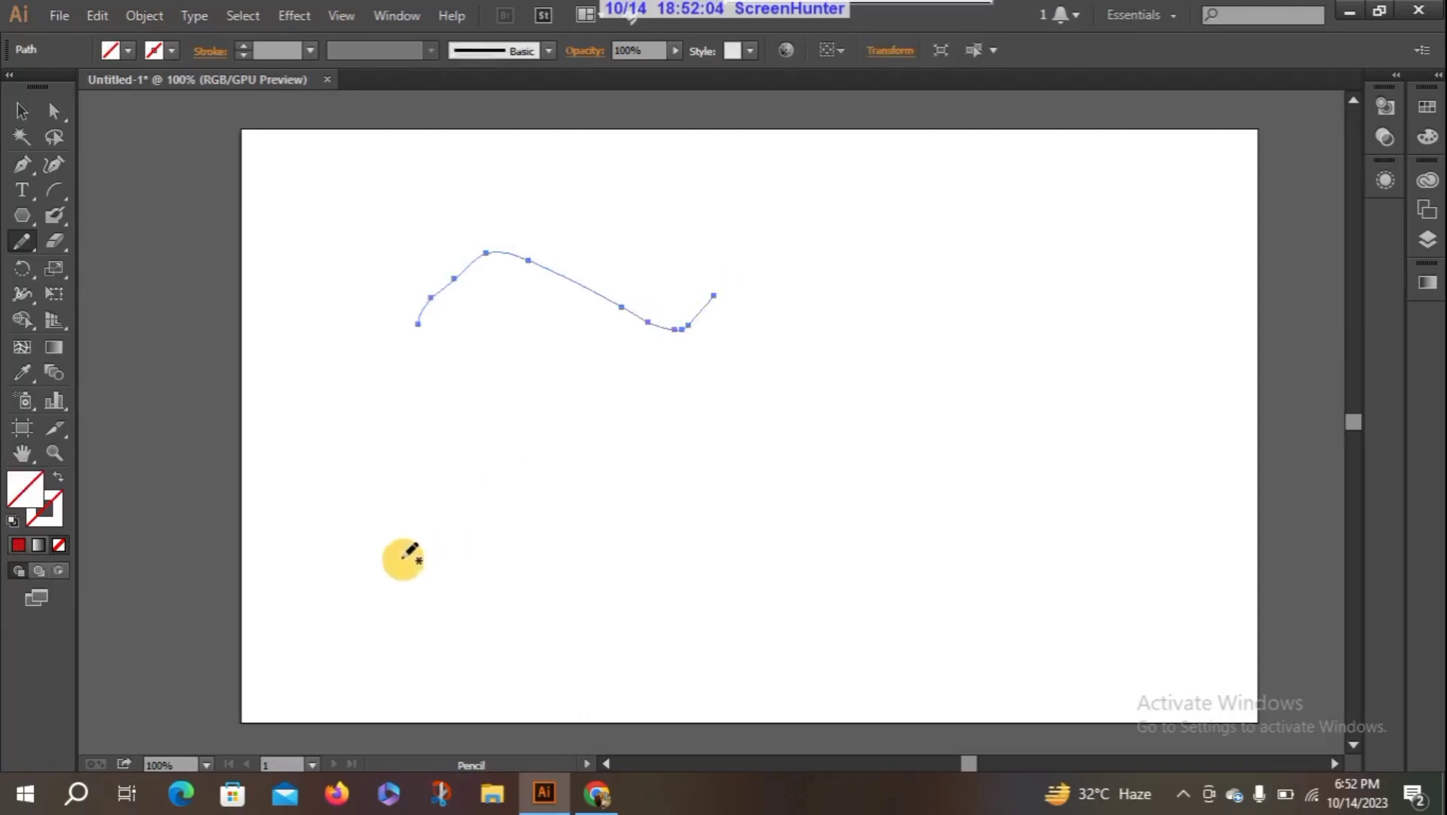
pyautogui.moveTo(403, 559)
pyautogui.mouseDown()
pyautogui.moveTo(711, 491)
pyautogui.moveTo(724, 422)
pyautogui.mouseUp()
pyautogui.moveTo(718, 326); pyautogui.dragTo(1048, 431)
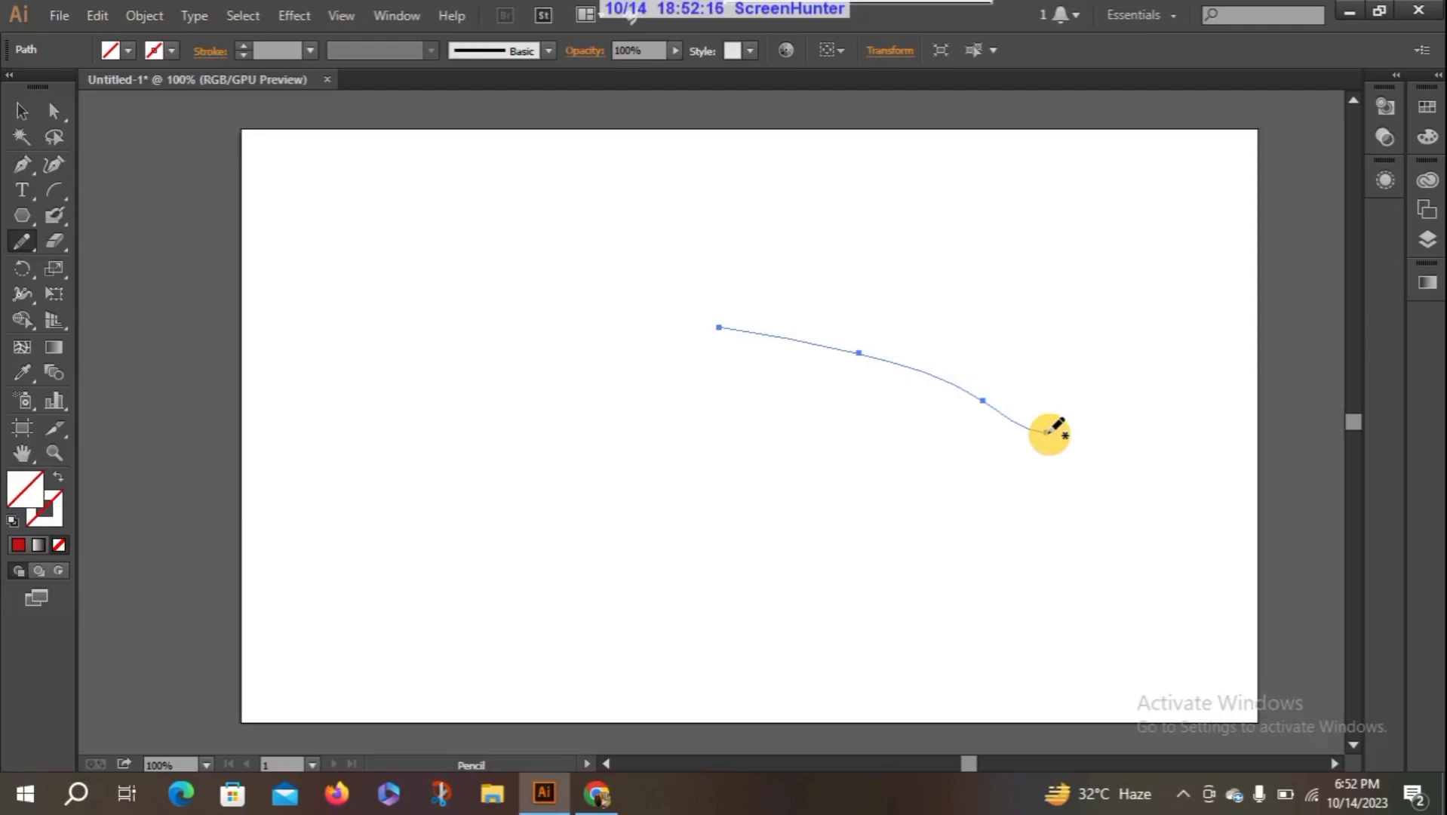
pyautogui.moveTo(550, 361); pyautogui.dragTo(921, 323)
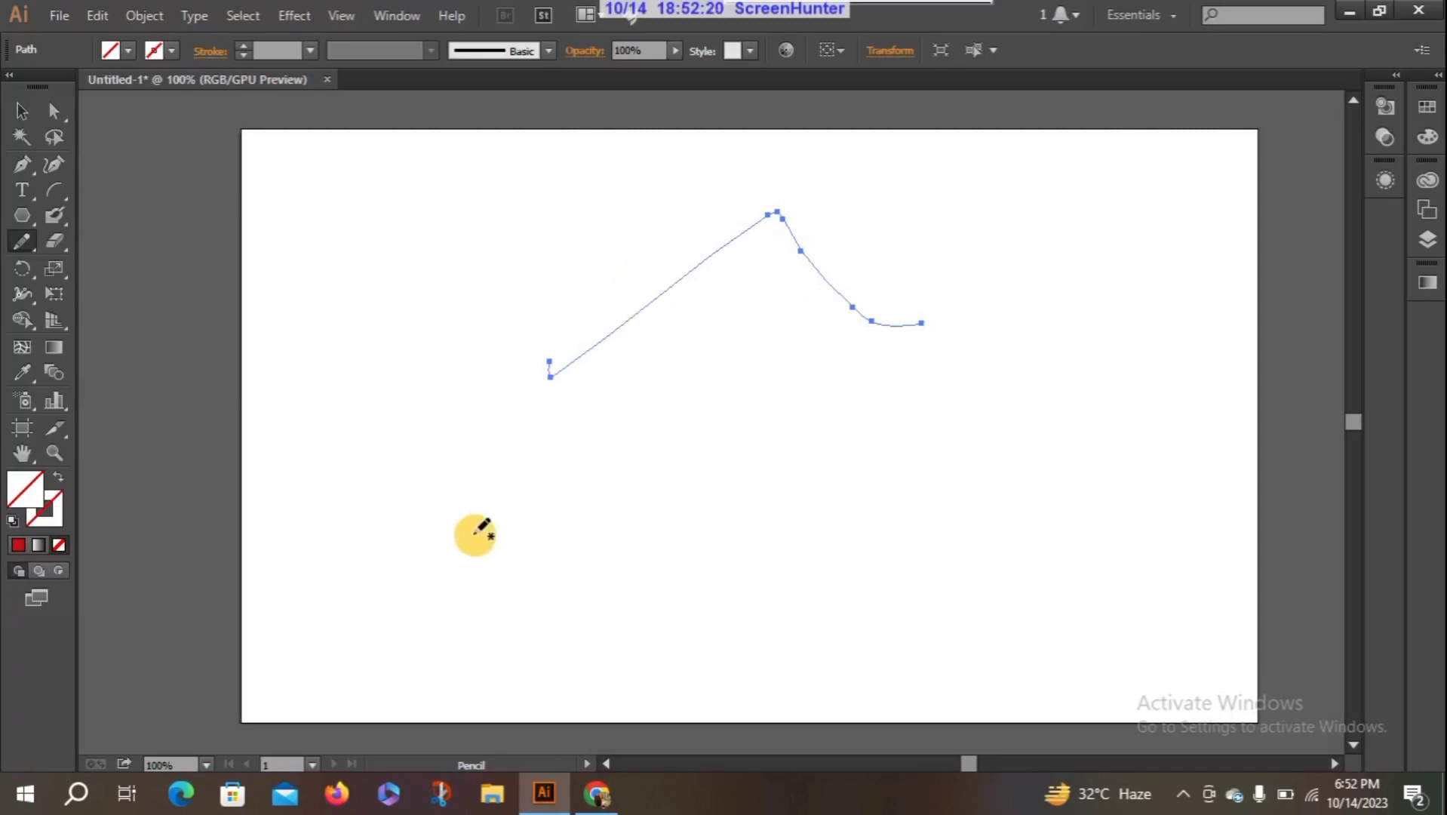
pyautogui.moveTo(644, 451)
pyautogui.mouseDown()
pyautogui.moveTo(791, 509)
pyautogui.moveTo(511, 608)
pyautogui.mouseUp()
pyautogui.moveTo(485, 432); pyautogui.dragTo(705, 354)
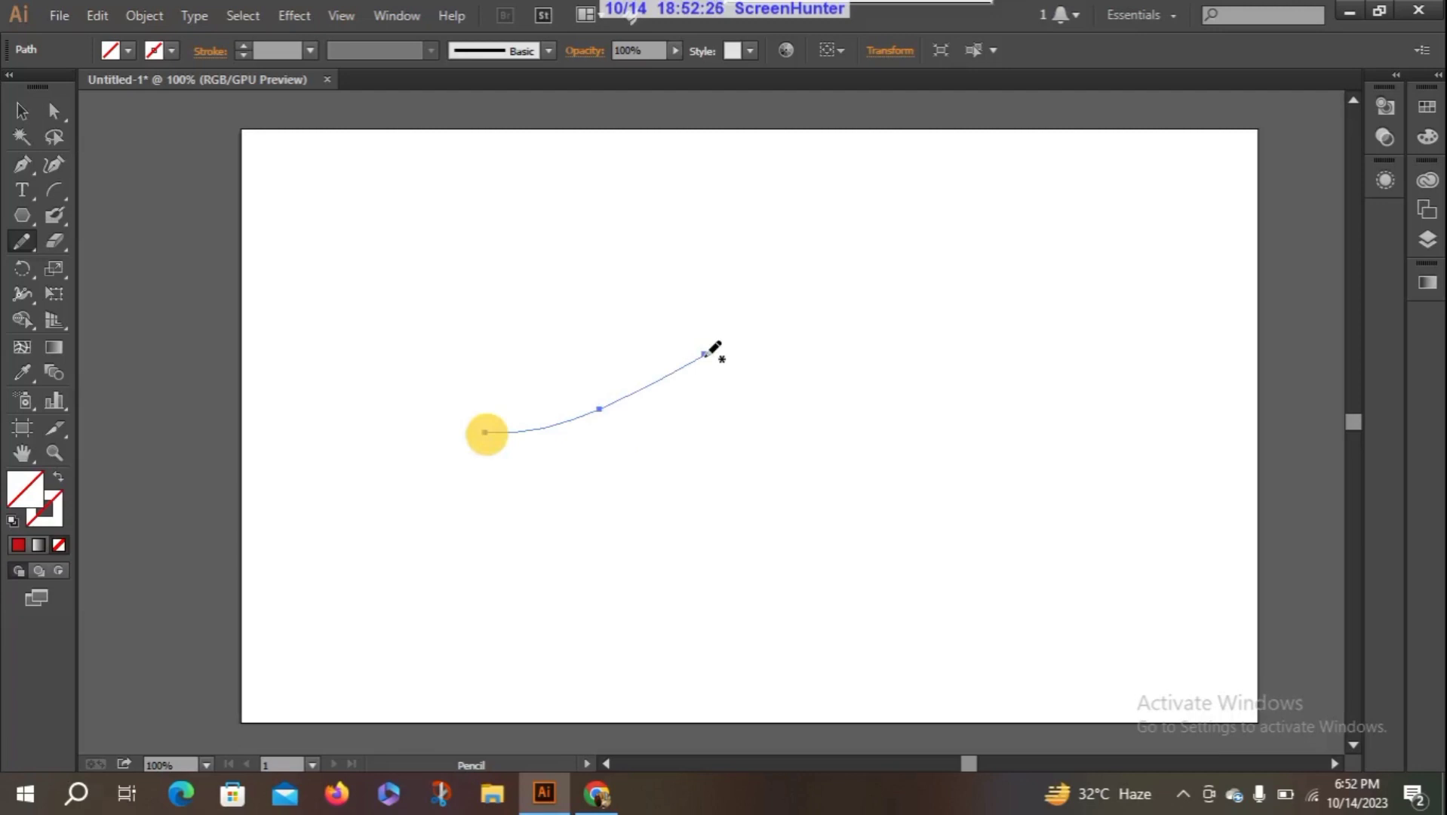
pyautogui.click(706, 355)
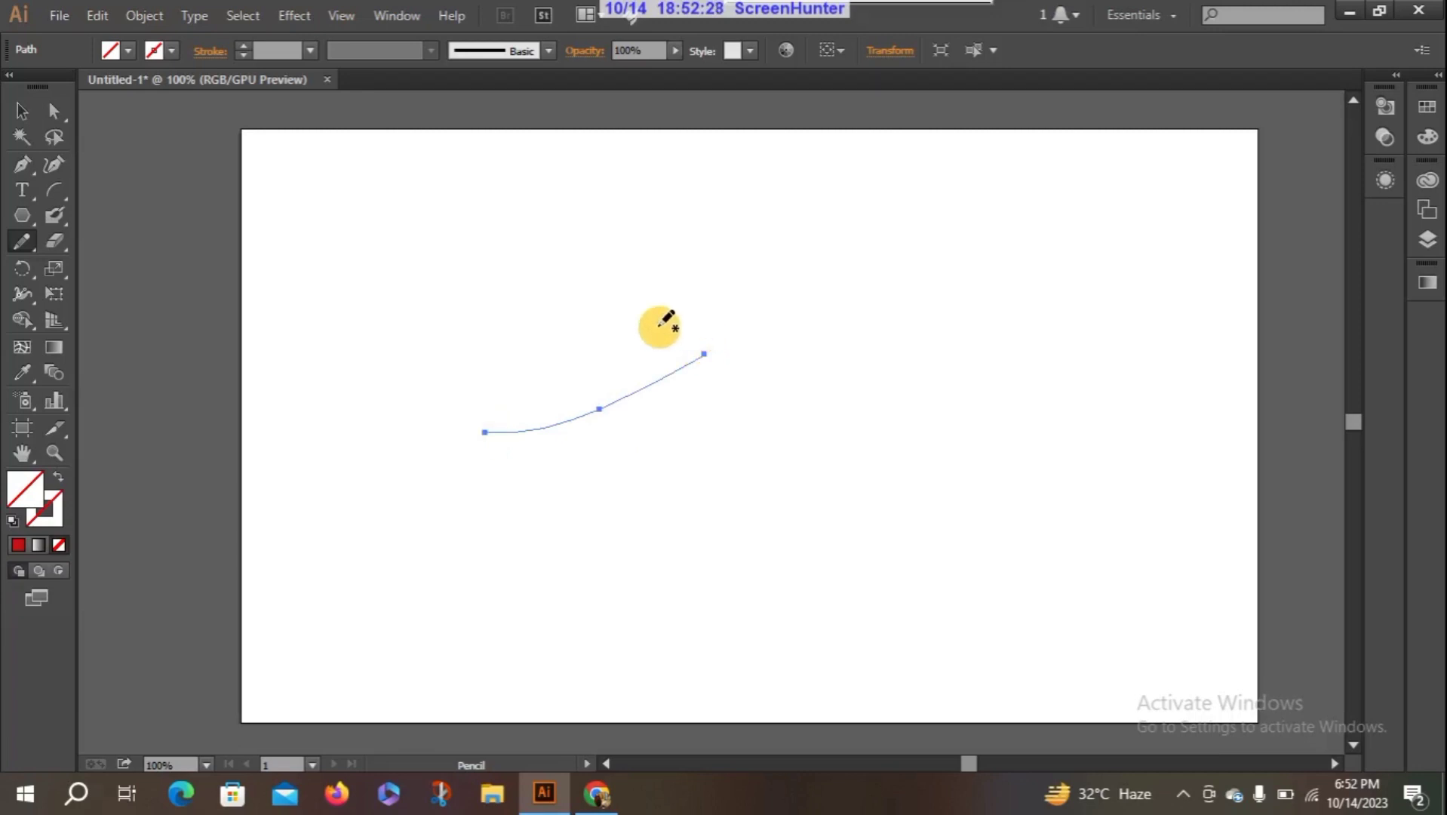
pyautogui.moveTo(617, 336); pyautogui.dragTo(936, 485)
pyautogui.moveTo(612, 276); pyautogui.dragTo(668, 487)
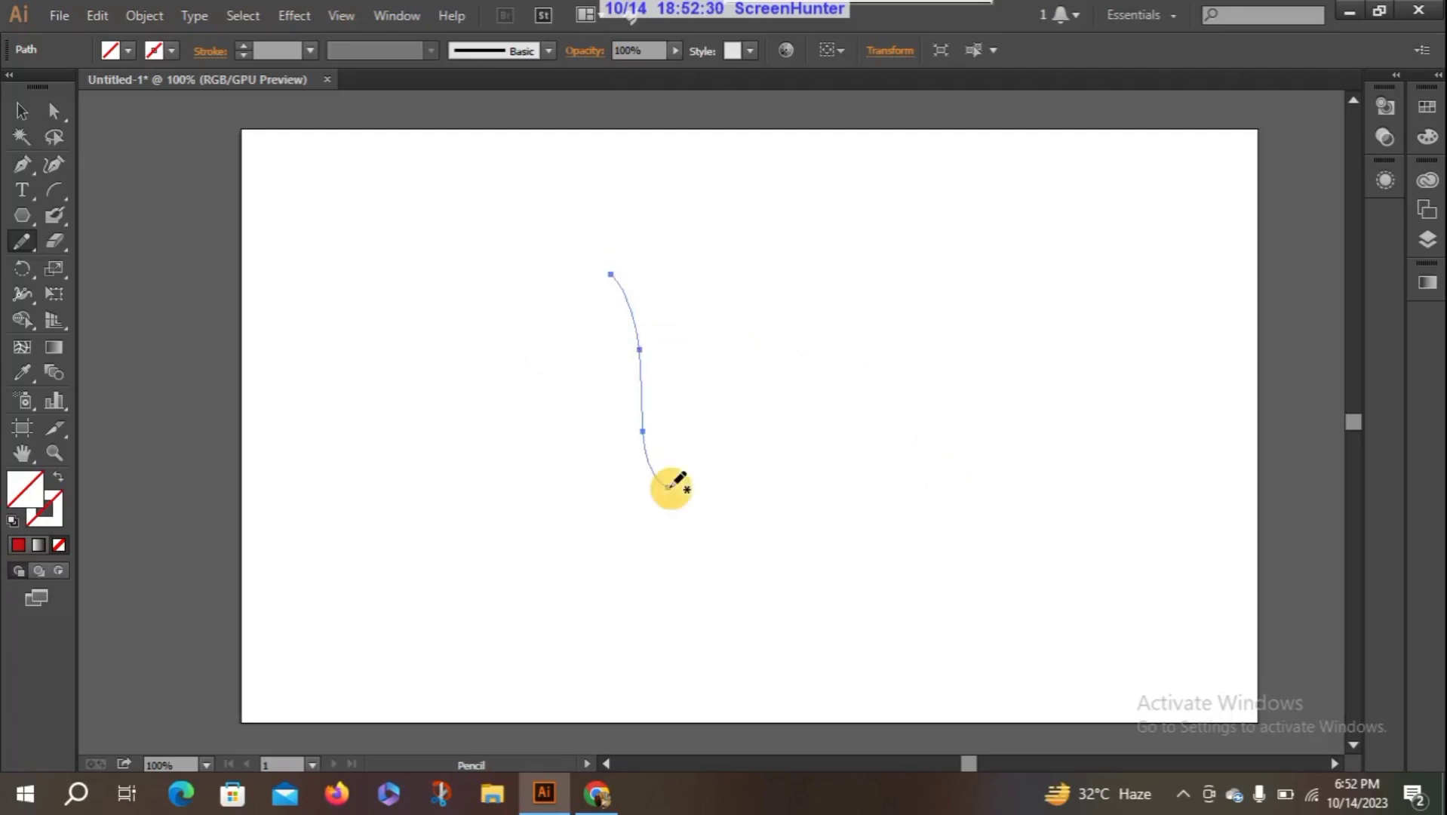
pyautogui.moveTo(539, 365)
pyautogui.mouseDown()
pyautogui.moveTo(834, 343)
pyautogui.moveTo(879, 381)
pyautogui.mouseUp()
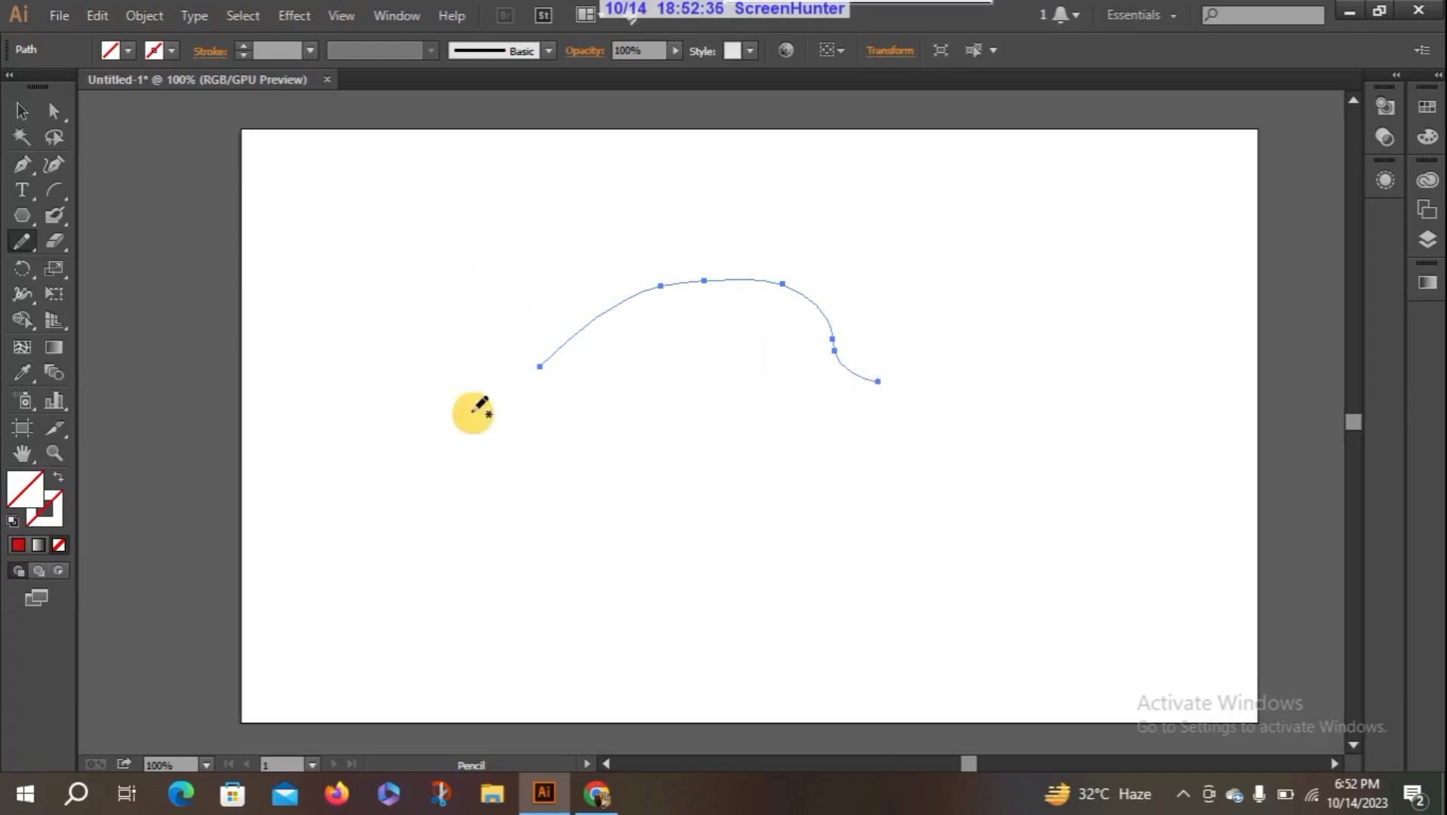
pyautogui.moveTo(474, 436)
pyautogui.mouseDown()
pyautogui.moveTo(749, 574)
pyautogui.moveTo(729, 572)
pyautogui.mouseUp()
pyautogui.moveTo(614, 379)
pyautogui.mouseDown()
pyautogui.moveTo(823, 543)
pyautogui.moveTo(811, 549)
pyautogui.mouseUp()
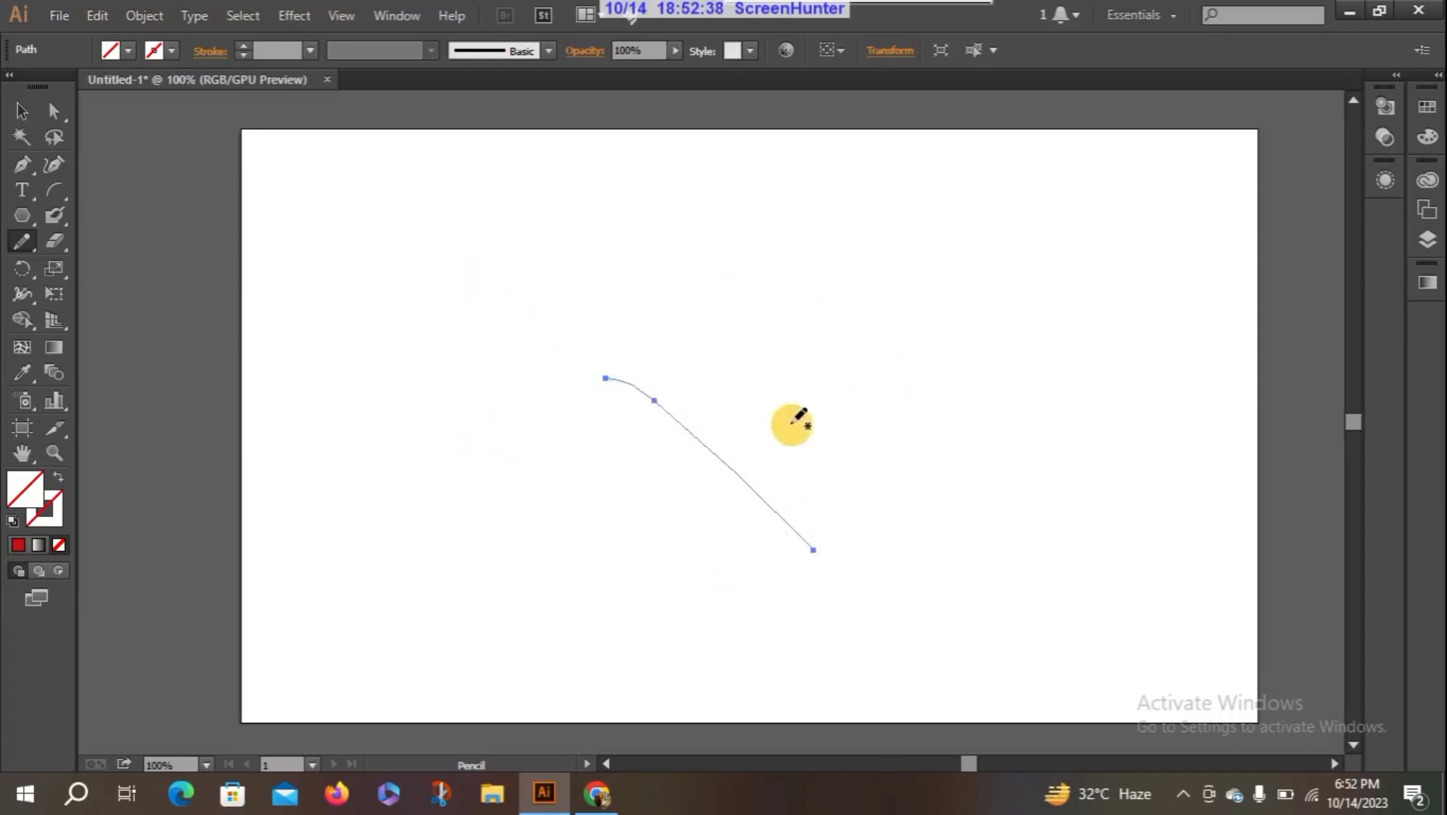
pyautogui.moveTo(788, 397); pyautogui.dragTo(1047, 501)
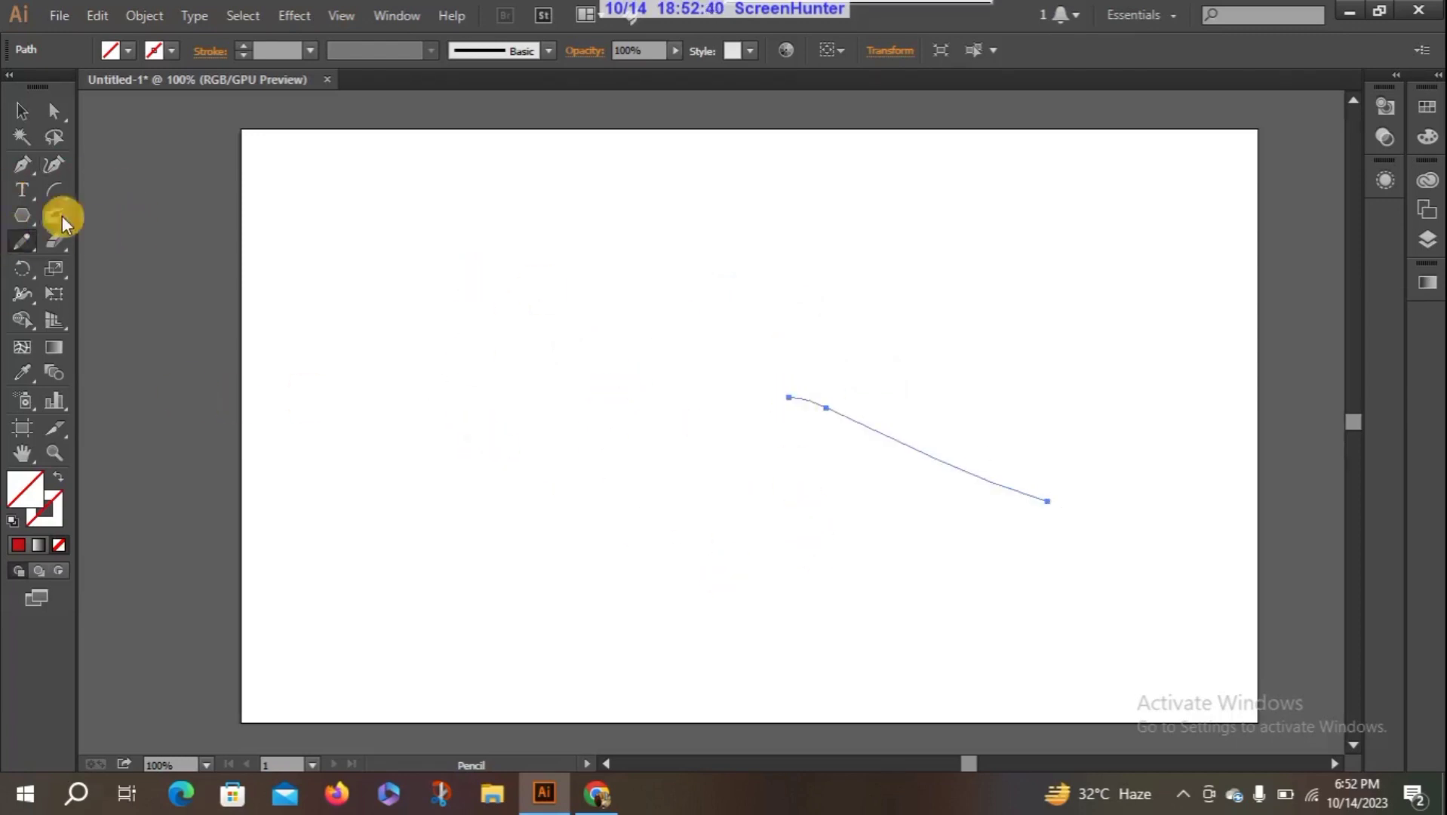
pyautogui.click(23, 119)
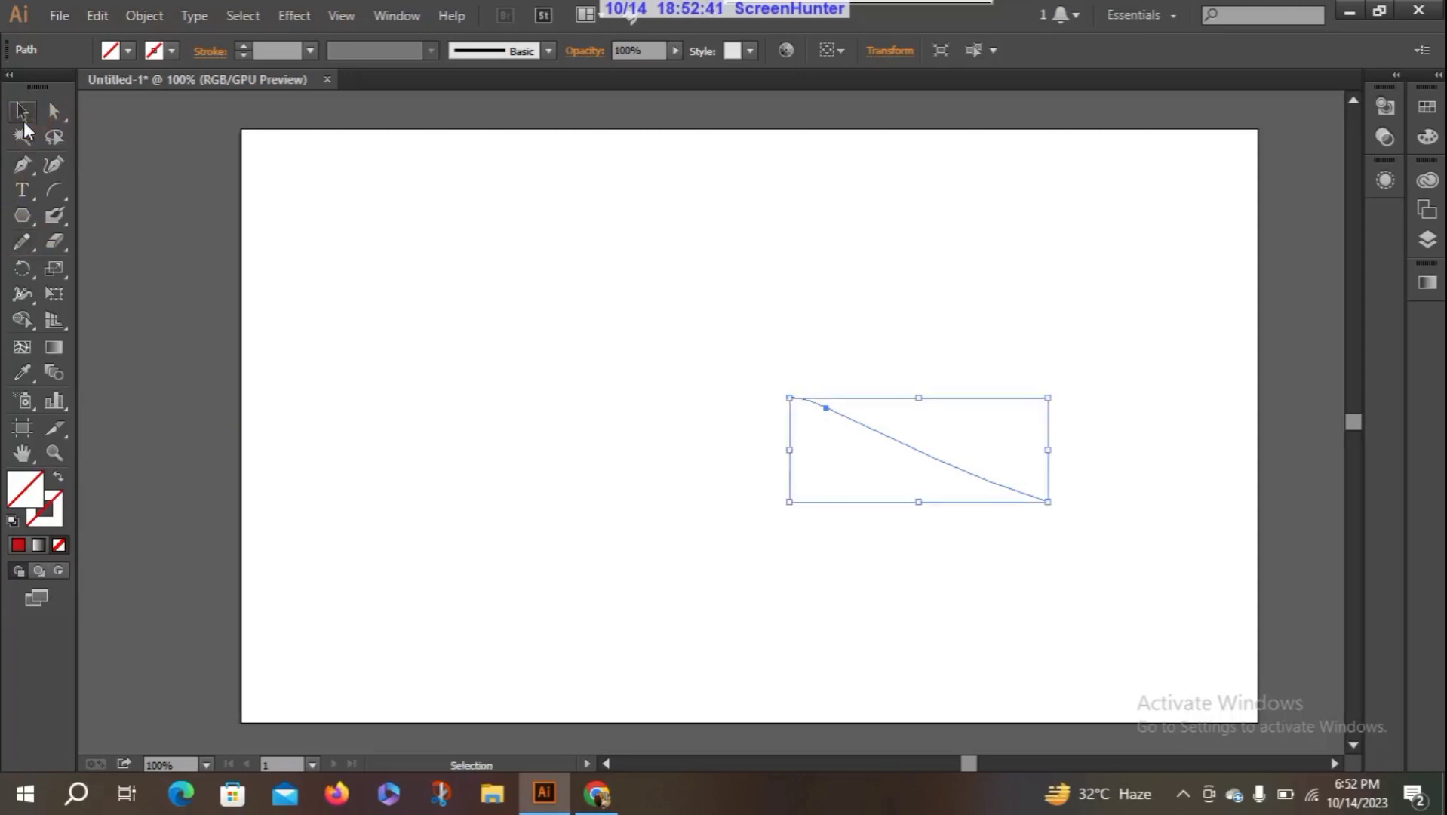
pyautogui.click(742, 375)
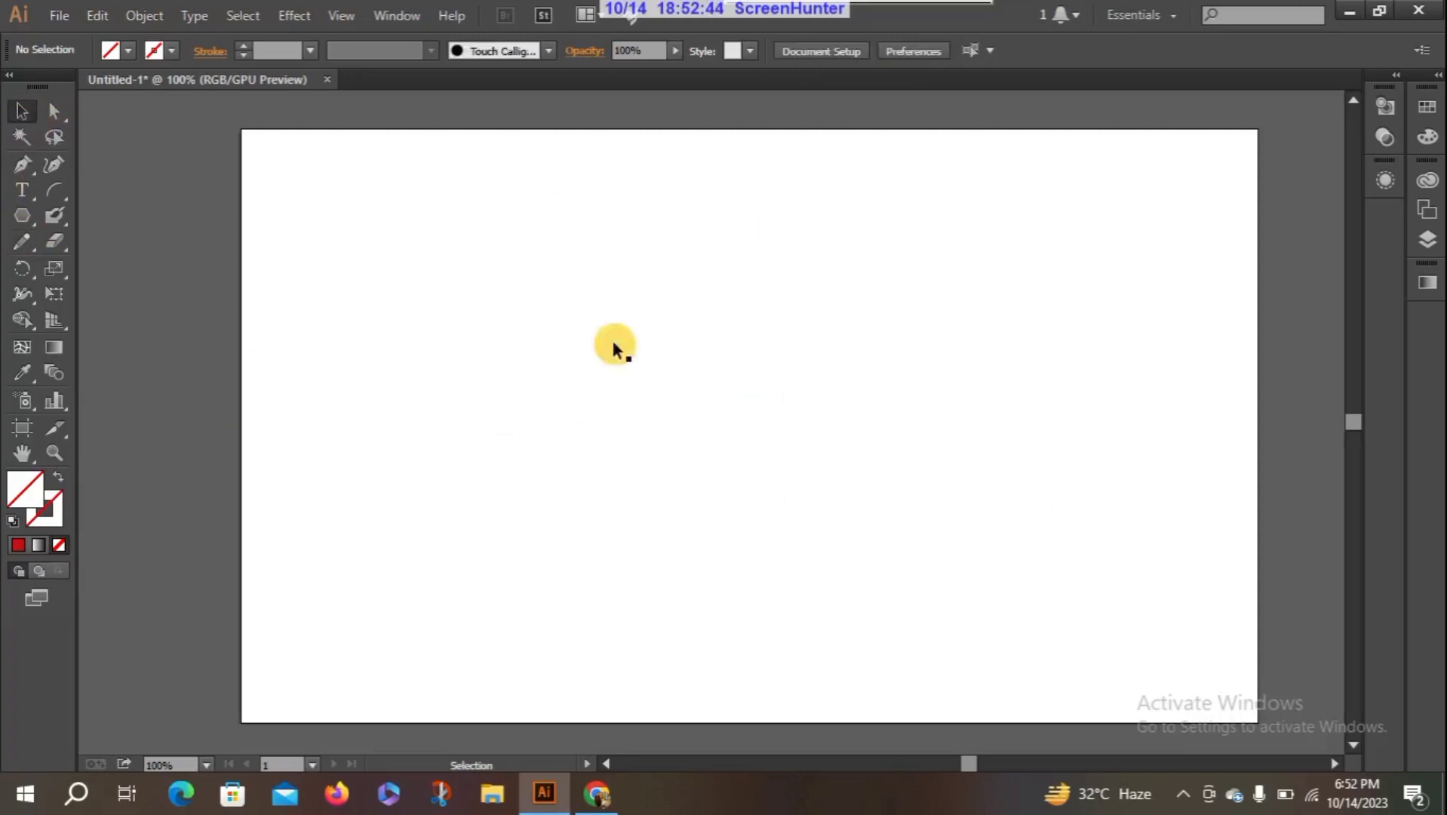
# - With the Pencil tool, draw a long wavy path with a sharp valley and a sharp peak across the artboard's upper half
pyautogui.click(10, 244)
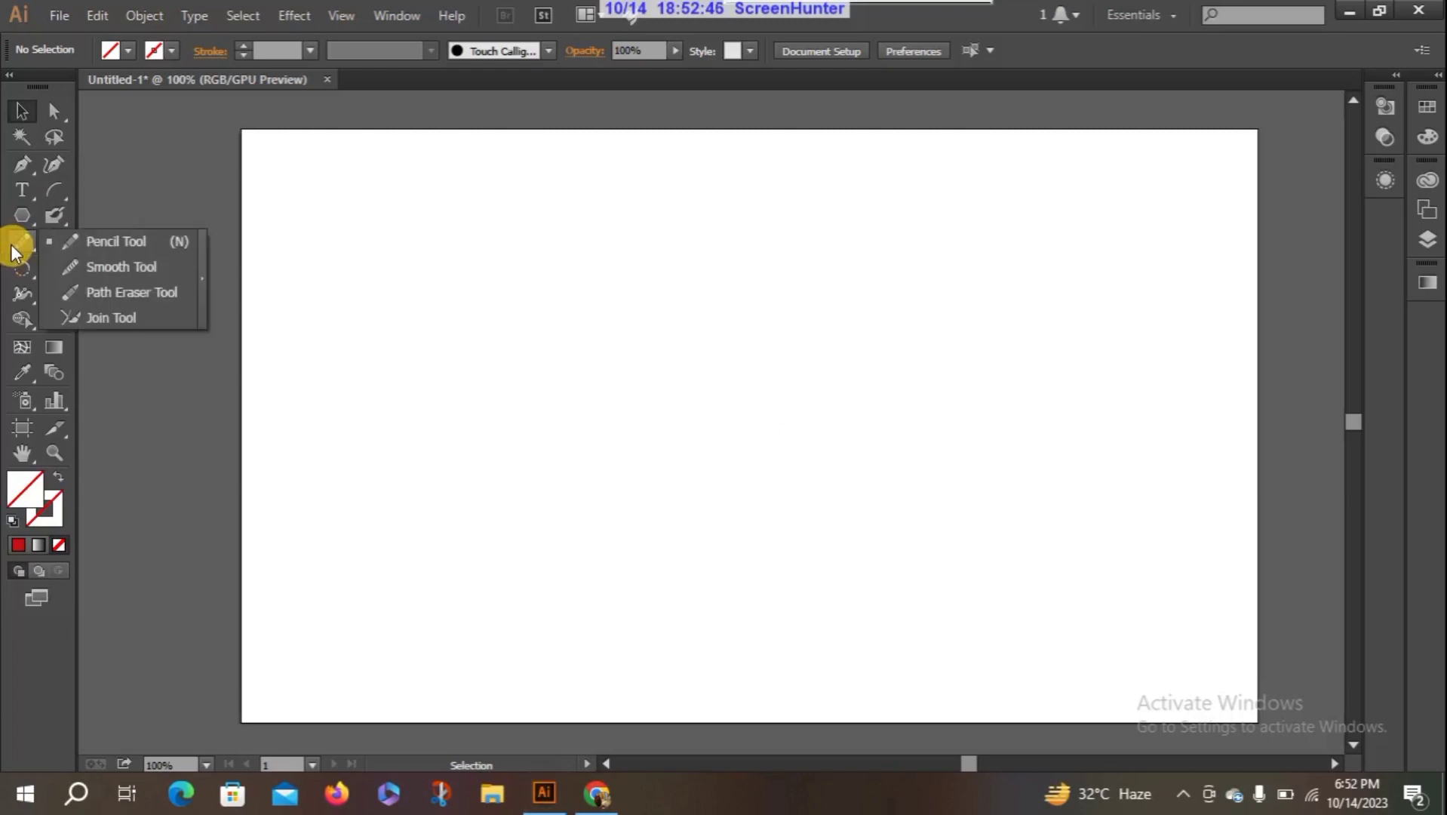
pyautogui.click(132, 267)
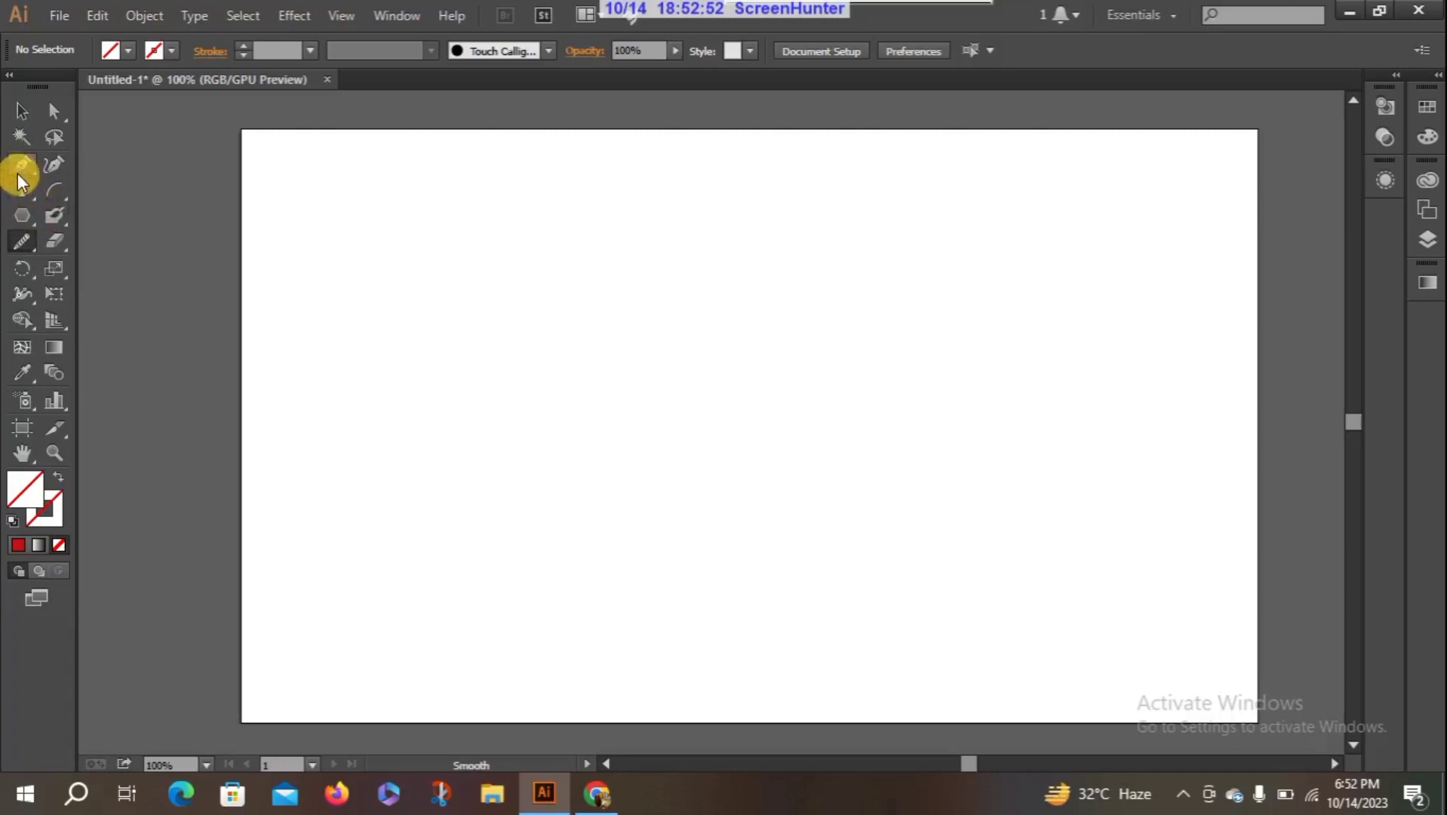
pyautogui.click(19, 242)
pyautogui.click(62, 243)
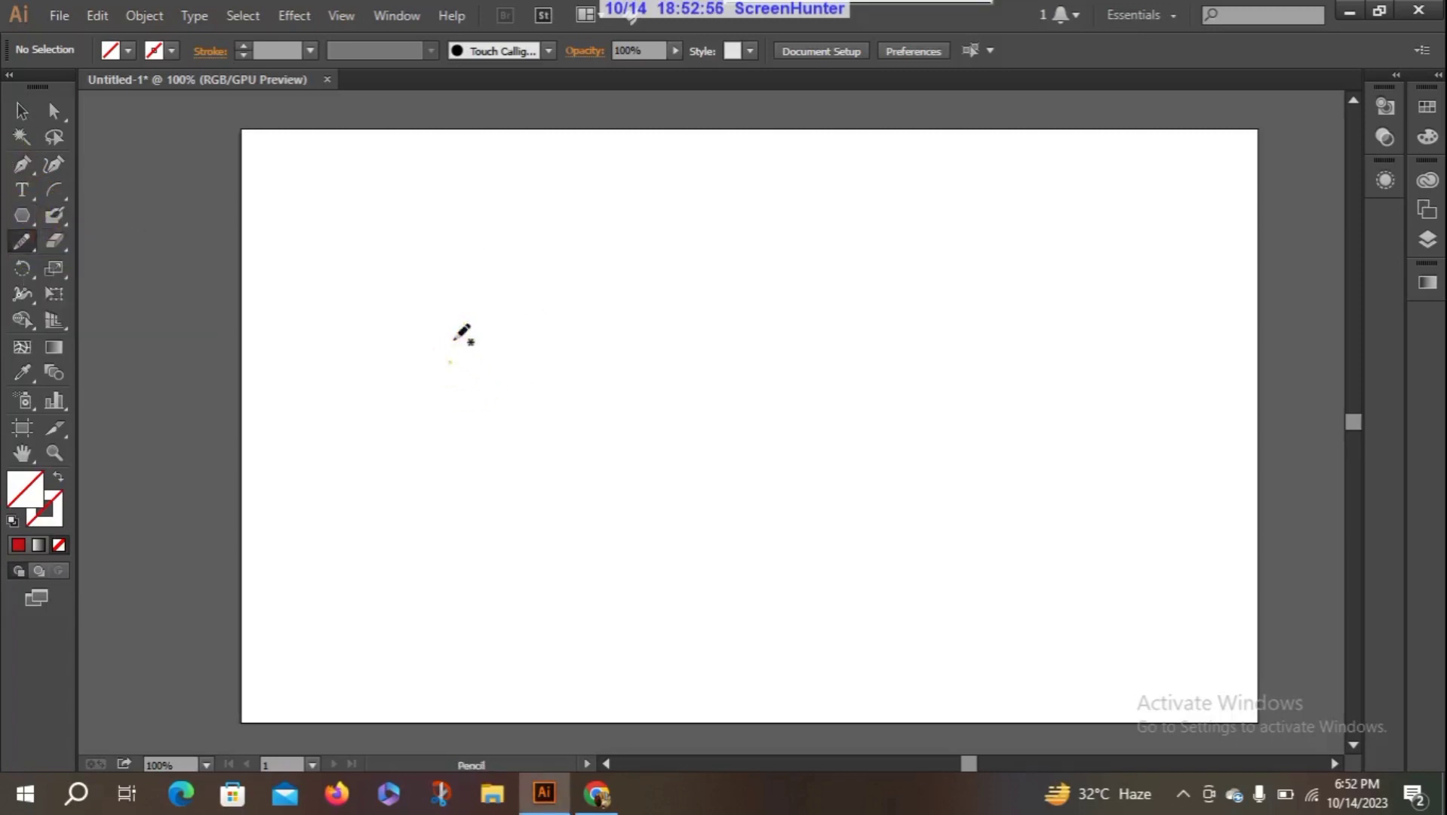
pyautogui.moveTo(449, 361)
pyautogui.mouseDown()
pyautogui.moveTo(624, 301)
pyautogui.moveTo(709, 361)
pyautogui.moveTo(743, 292)
pyautogui.moveTo(761, 288)
pyautogui.moveTo(892, 349)
pyautogui.moveTo(1039, 334)
pyautogui.mouseUp()
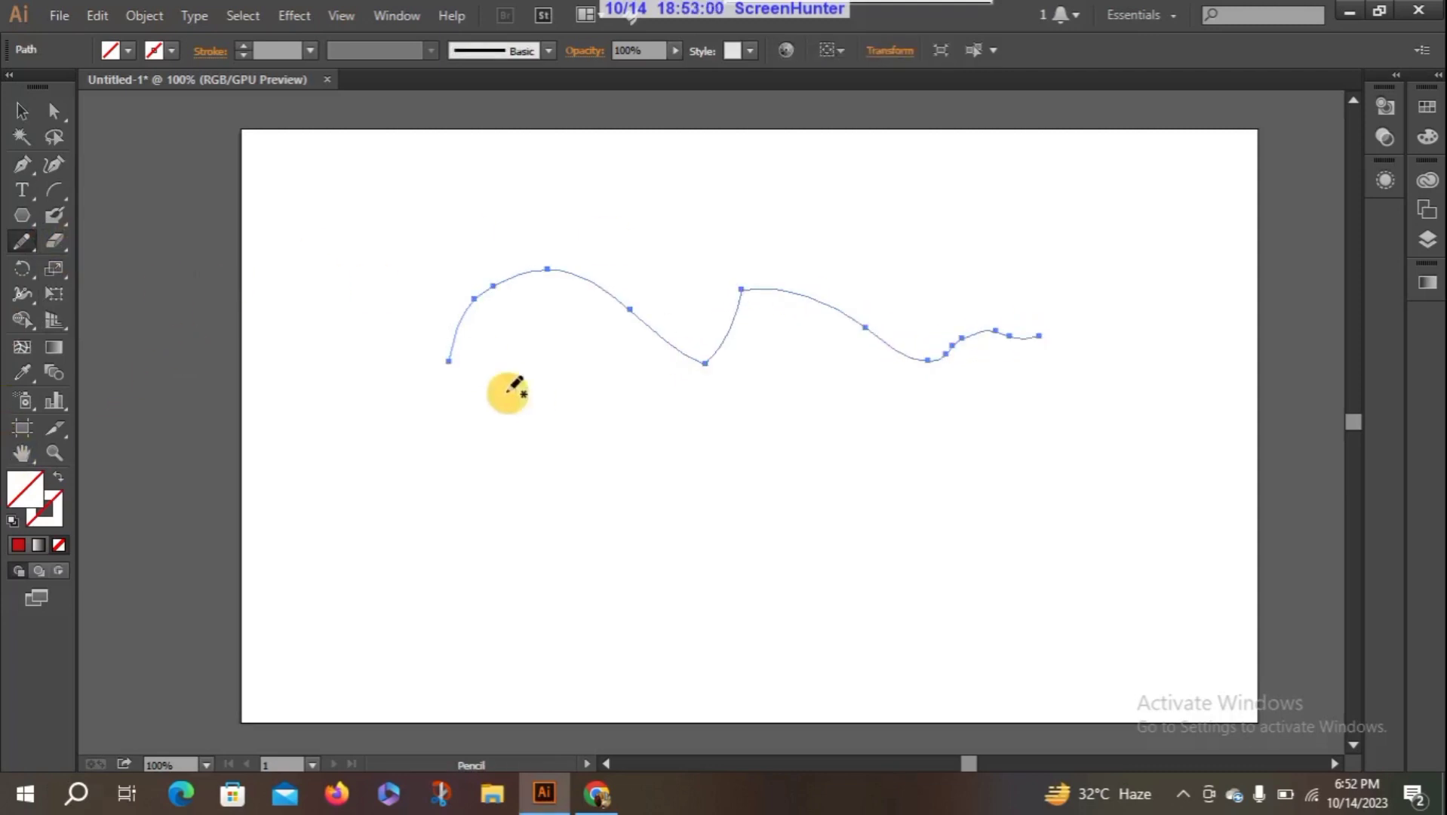
# - Round off the sharp valley and the adjoining sharp peak in the middle of the wavy path with the Smooth tool
pyautogui.click(20, 242)
pyautogui.click(158, 270)
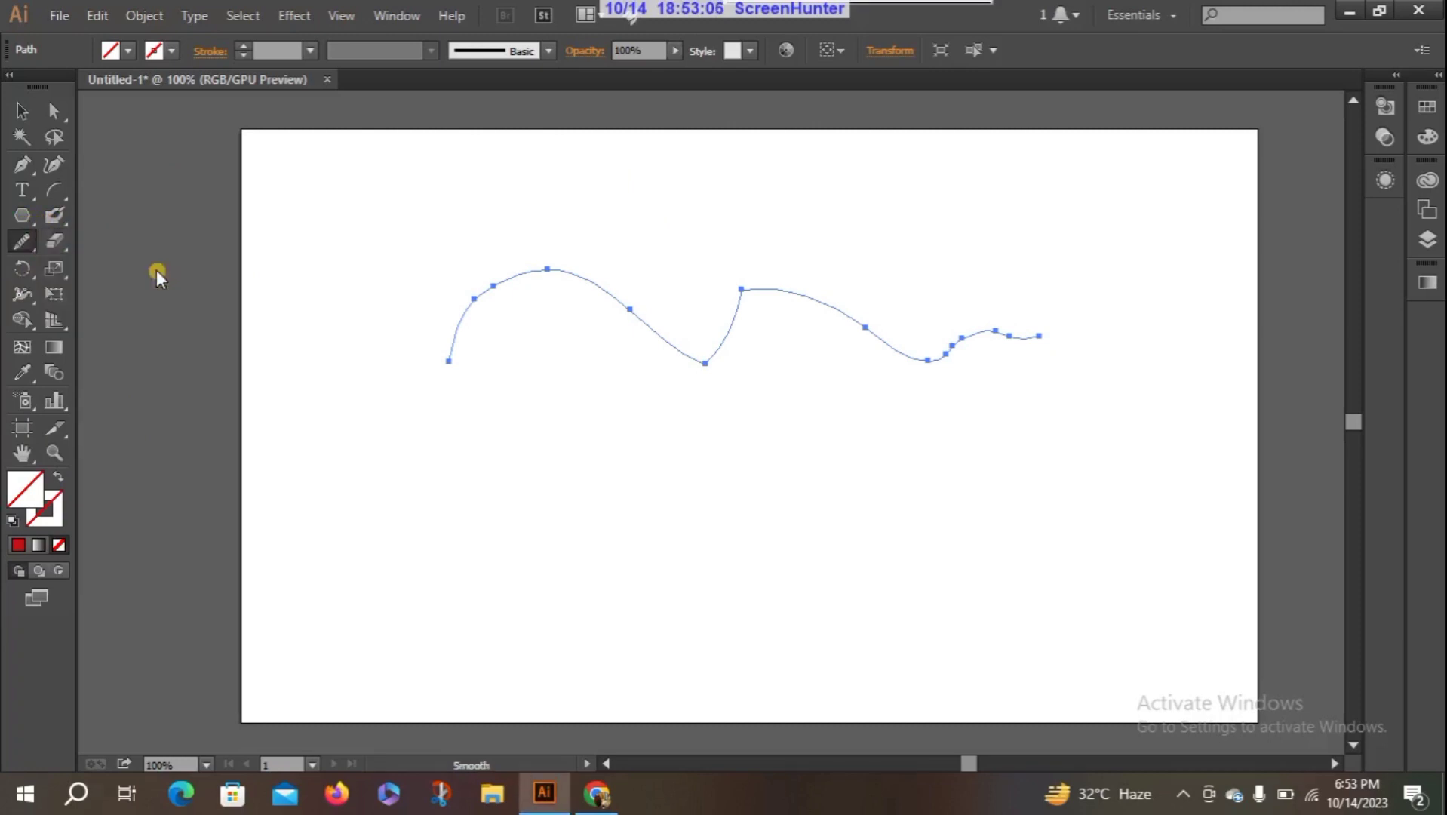
pyautogui.moveTo(746, 376)
pyautogui.mouseDown()
pyautogui.moveTo(698, 391)
pyautogui.moveTo(700, 367)
pyautogui.moveTo(679, 370)
pyautogui.moveTo(777, 359)
pyautogui.moveTo(724, 344)
pyautogui.moveTo(711, 382)
pyautogui.moveTo(719, 362)
pyautogui.moveTo(692, 384)
pyautogui.mouseUp()
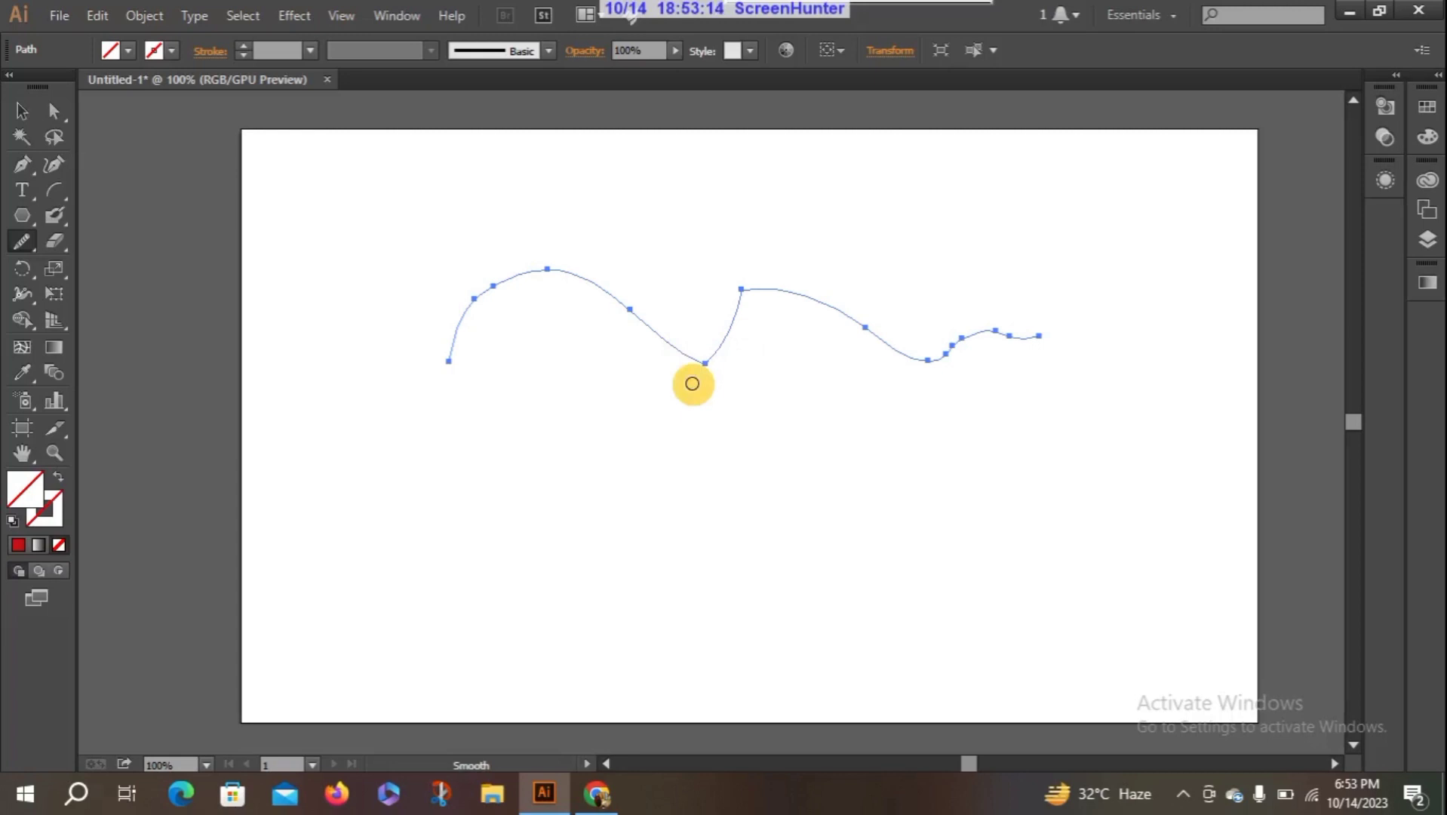
pyautogui.moveTo(692, 383)
pyautogui.mouseDown()
pyautogui.moveTo(729, 365)
pyautogui.moveTo(673, 344)
pyautogui.moveTo(726, 358)
pyautogui.moveTo(749, 345)
pyautogui.moveTo(688, 352)
pyautogui.moveTo(744, 277)
pyautogui.moveTo(746, 307)
pyautogui.moveTo(746, 281)
pyautogui.moveTo(700, 317)
pyautogui.moveTo(691, 374)
pyautogui.mouseUp()
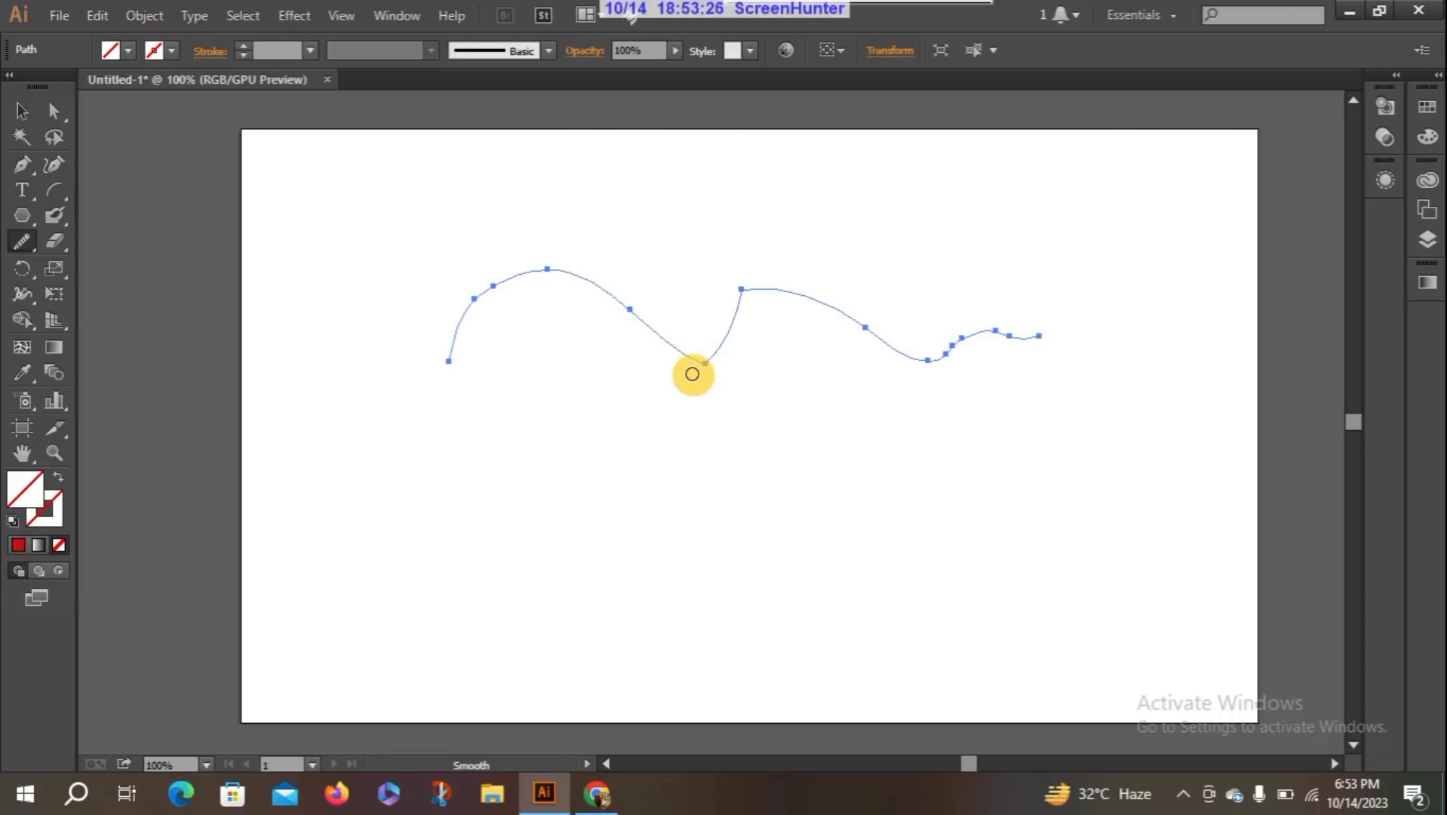
pyautogui.moveTo(692, 374)
pyautogui.mouseDown()
pyautogui.moveTo(632, 370)
pyautogui.moveTo(728, 363)
pyautogui.moveTo(710, 299)
pyautogui.moveTo(746, 289)
pyautogui.moveTo(743, 323)
pyautogui.moveTo(736, 295)
pyautogui.moveTo(799, 292)
pyautogui.moveTo(716, 281)
pyautogui.moveTo(736, 311)
pyautogui.moveTo(763, 309)
pyautogui.moveTo(751, 291)
pyautogui.moveTo(734, 298)
pyautogui.moveTo(765, 284)
pyautogui.moveTo(726, 299)
pyautogui.moveTo(786, 270)
pyautogui.moveTo(723, 322)
pyautogui.moveTo(787, 258)
pyautogui.moveTo(711, 345)
pyautogui.moveTo(752, 317)
pyautogui.moveTo(959, 386)
pyautogui.moveTo(678, 316)
pyautogui.moveTo(576, 330)
pyautogui.moveTo(536, 285)
pyautogui.moveTo(706, 293)
pyautogui.moveTo(764, 363)
pyautogui.moveTo(656, 346)
pyautogui.moveTo(698, 355)
pyautogui.moveTo(739, 336)
pyautogui.moveTo(649, 329)
pyautogui.moveTo(749, 350)
pyautogui.moveTo(610, 336)
pyautogui.moveTo(736, 325)
pyautogui.mouseUp()
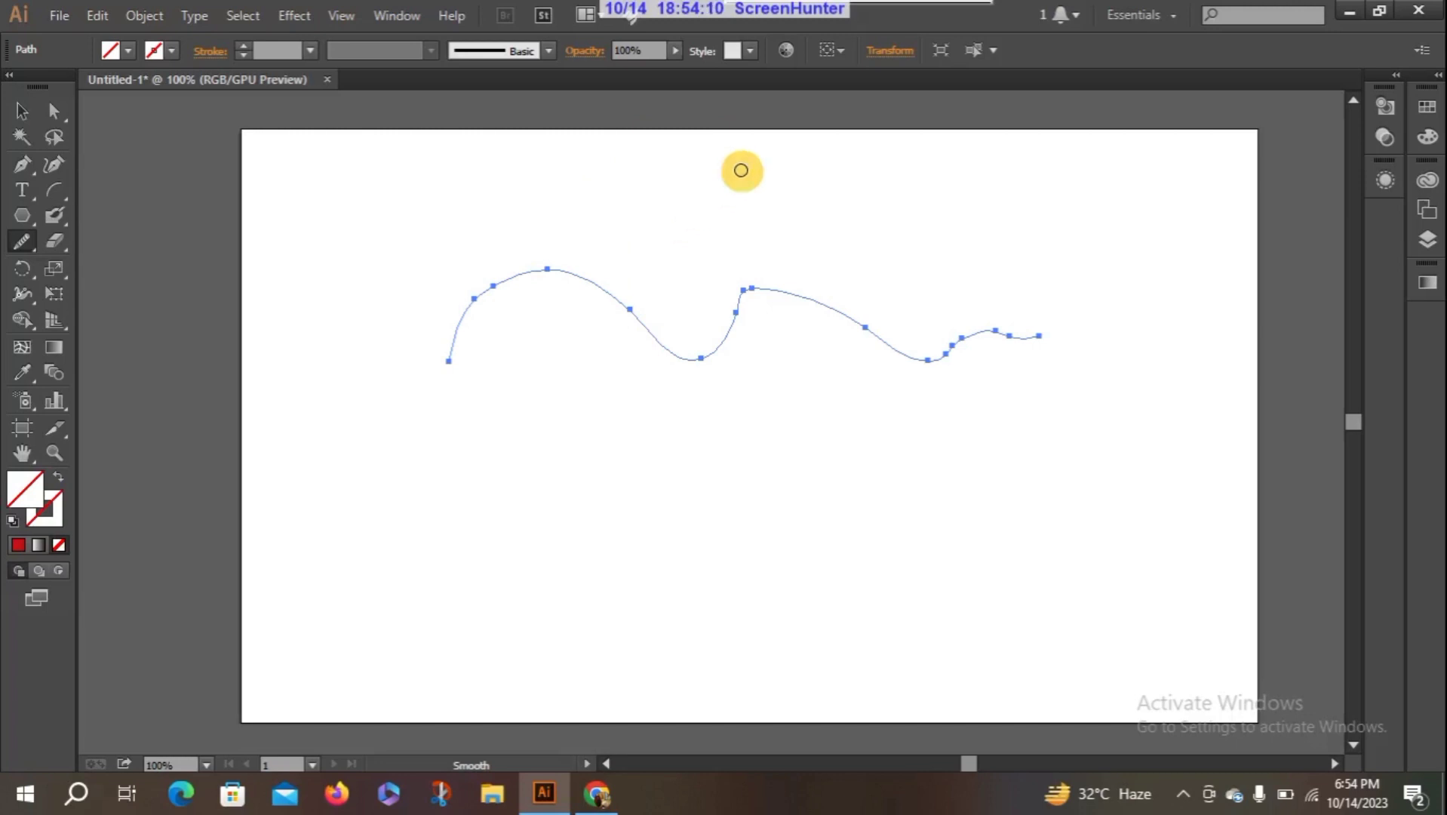
pyautogui.moveTo(738, 306)
pyautogui.mouseDown()
pyautogui.moveTo(822, 292)
pyautogui.moveTo(780, 293)
pyautogui.moveTo(804, 293)
pyautogui.mouseUp()
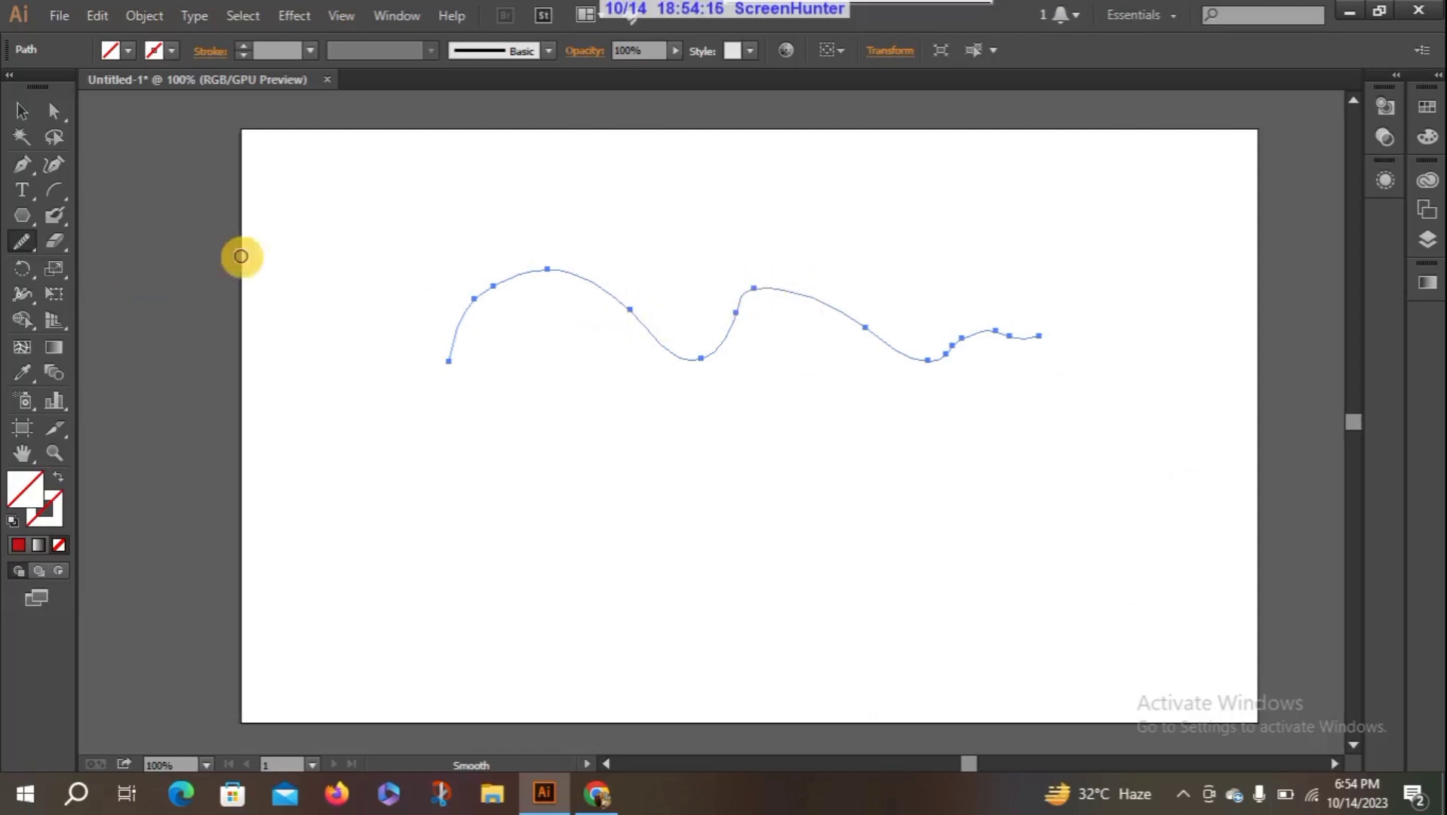
# - With the Pen tool, draw a curved path with a sharp lower corner in the artboard's lower half, undoing its extra last segment
pyautogui.click(23, 166)
pyautogui.moveTo(411, 564)
pyautogui.mouseDown()
pyautogui.moveTo(489, 424)
pyautogui.moveTo(540, 419)
pyautogui.moveTo(470, 498)
pyautogui.moveTo(526, 507)
pyautogui.mouseUp()
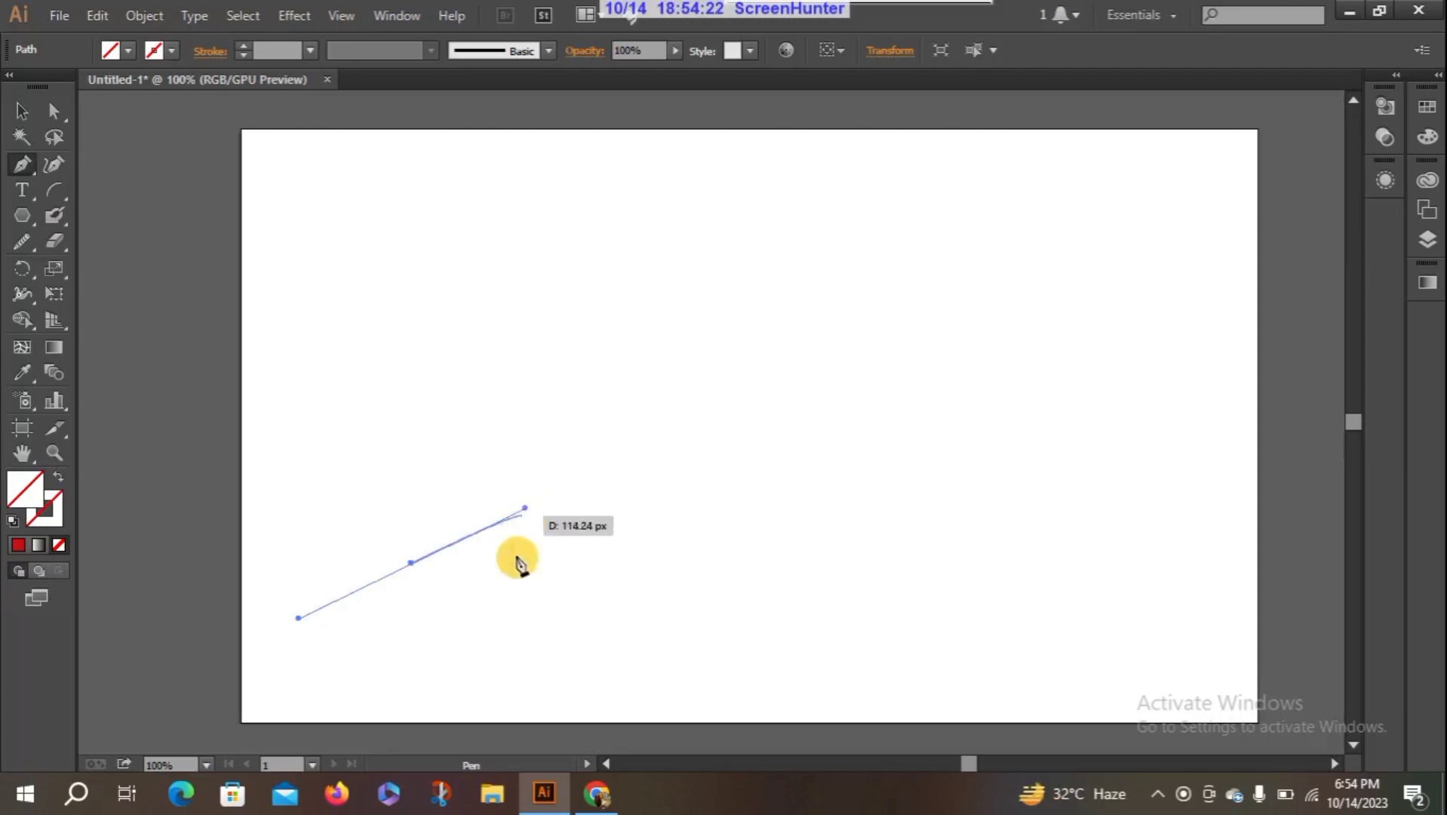
pyautogui.click(656, 639)
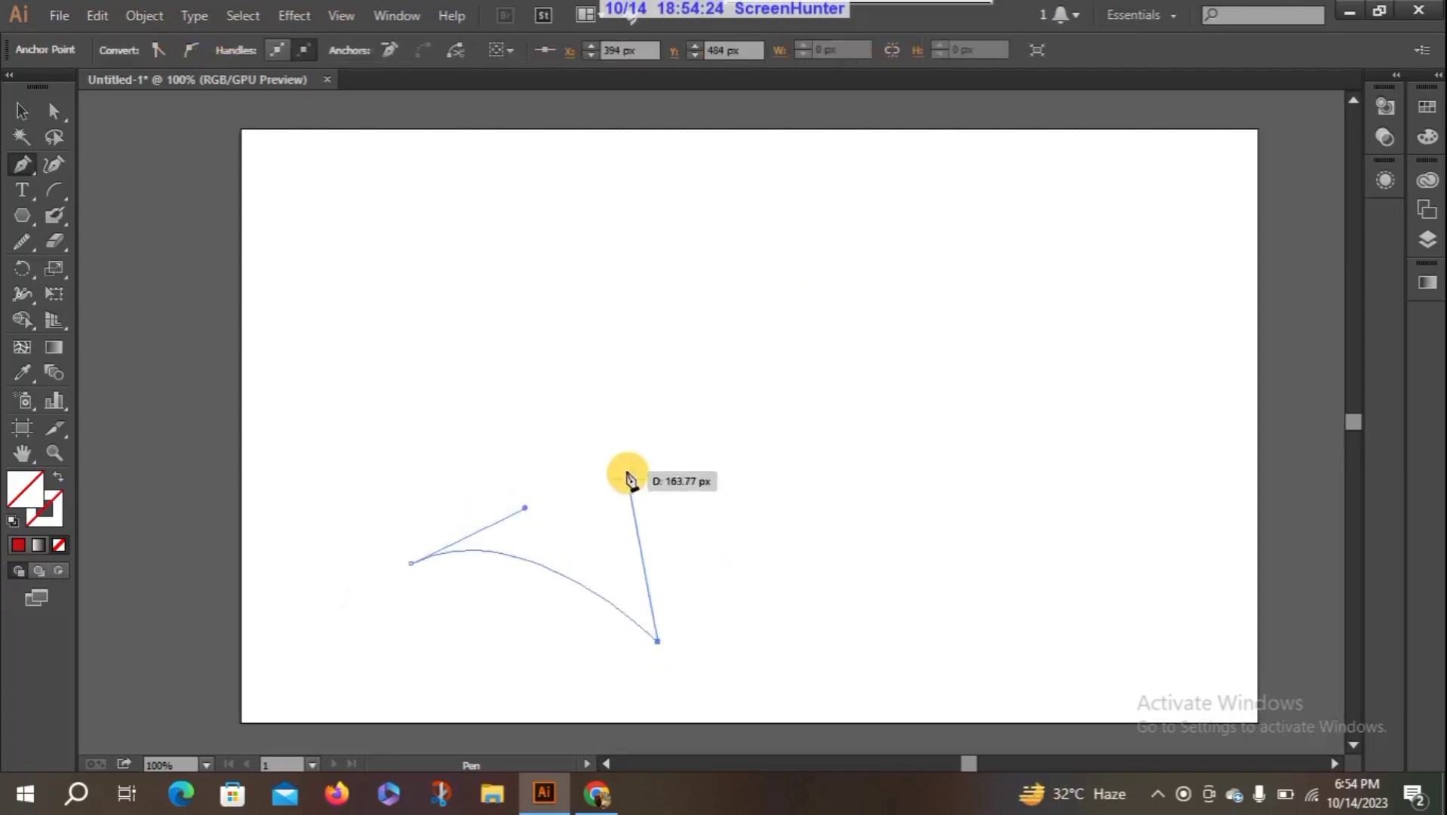
pyautogui.moveTo(658, 473); pyautogui.dragTo(833, 474)
pyautogui.click(814, 575)
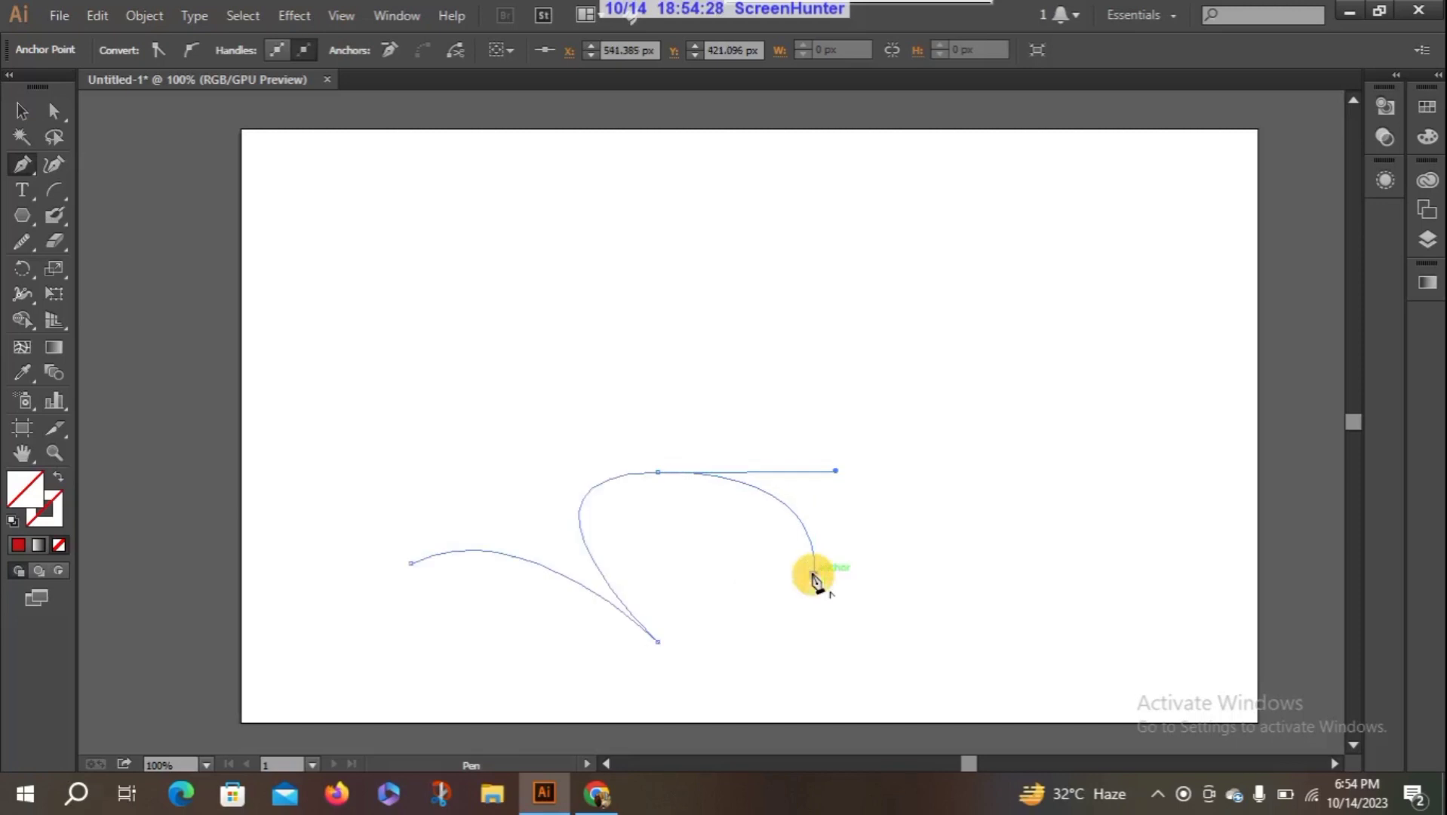
pyautogui.hotkey('ctrl', 'z')
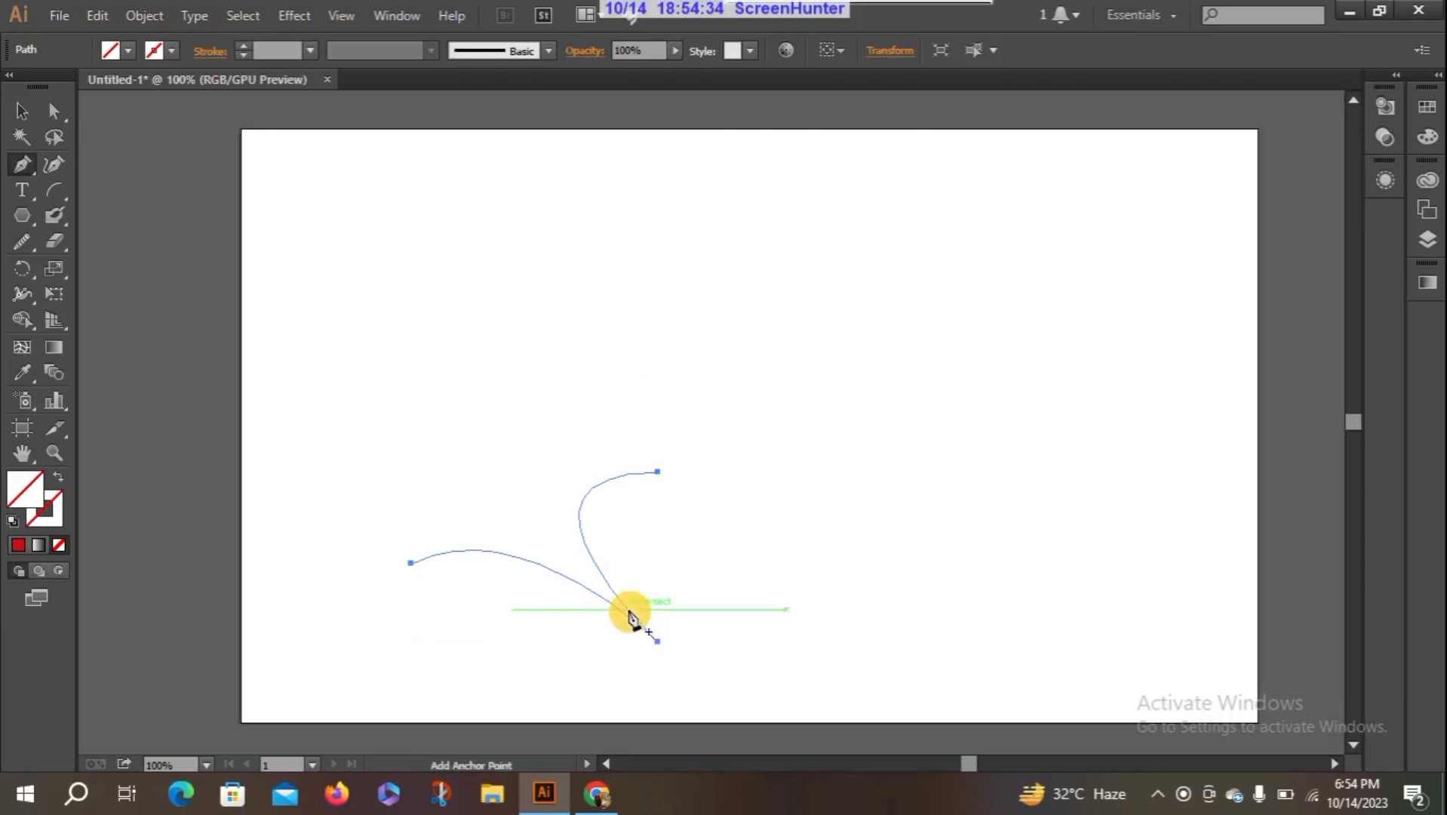
# - Run repeated Smooth tool strokes across the sharp lower corner of the Pen path to soften it
pyautogui.click(22, 241)
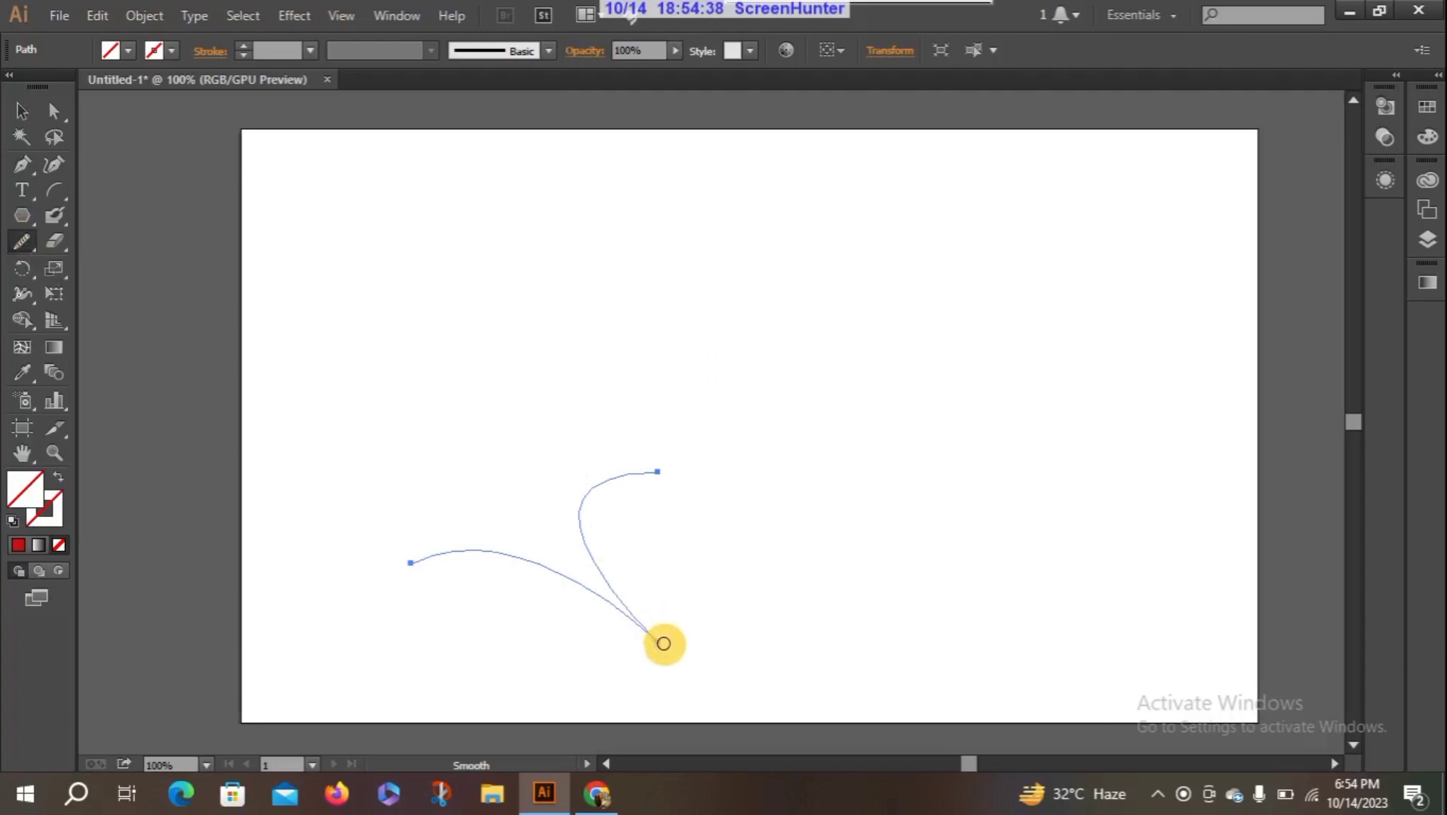
pyautogui.moveTo(657, 641)
pyautogui.mouseDown()
pyautogui.moveTo(628, 612)
pyautogui.moveTo(662, 657)
pyautogui.moveTo(657, 635)
pyautogui.moveTo(599, 678)
pyautogui.moveTo(666, 604)
pyautogui.moveTo(635, 623)
pyautogui.moveTo(625, 636)
pyautogui.moveTo(705, 588)
pyautogui.mouseUp()
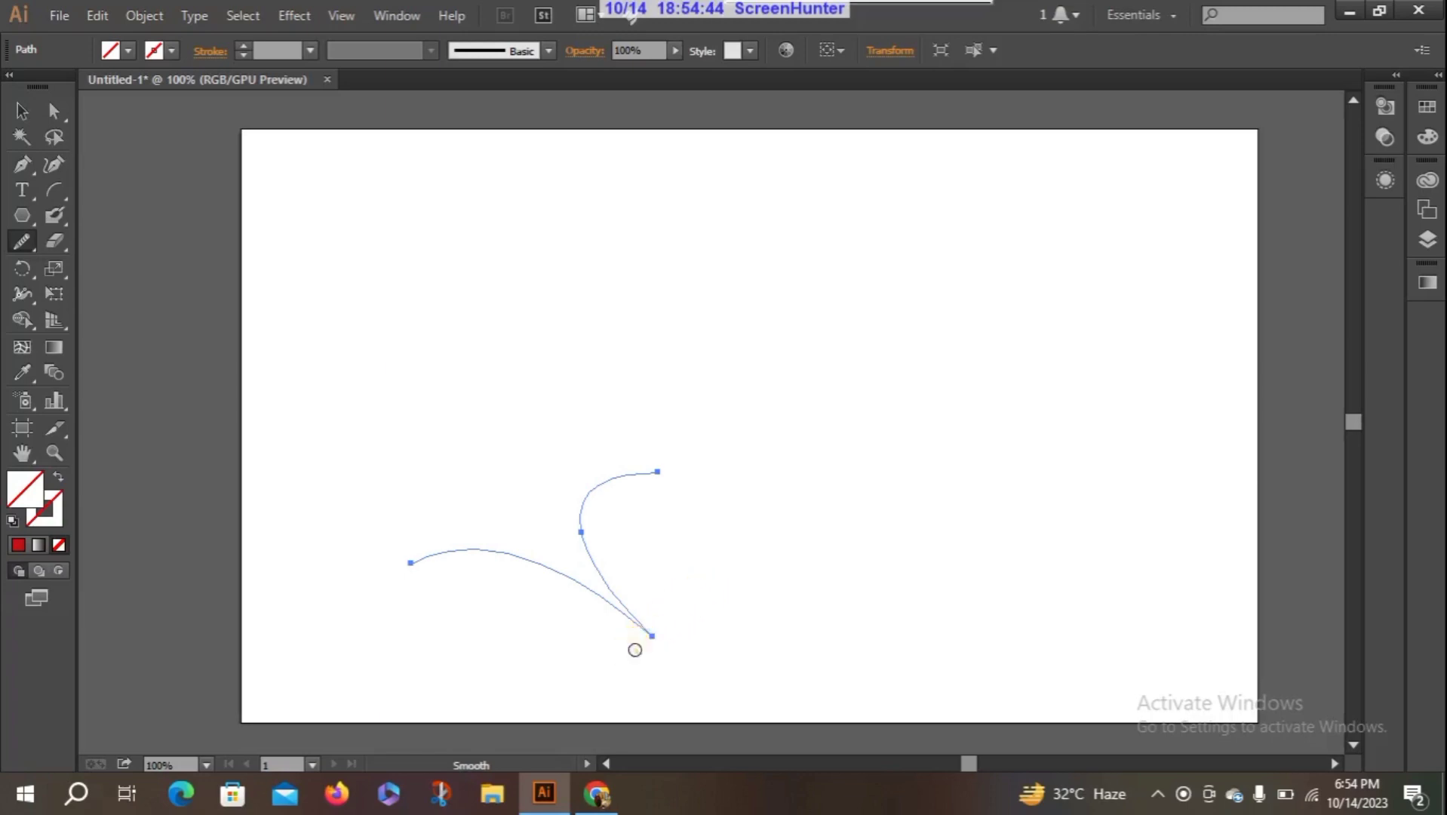
pyautogui.moveTo(635, 650); pyautogui.dragTo(678, 612)
pyautogui.moveTo(717, 584); pyautogui.dragTo(642, 632)
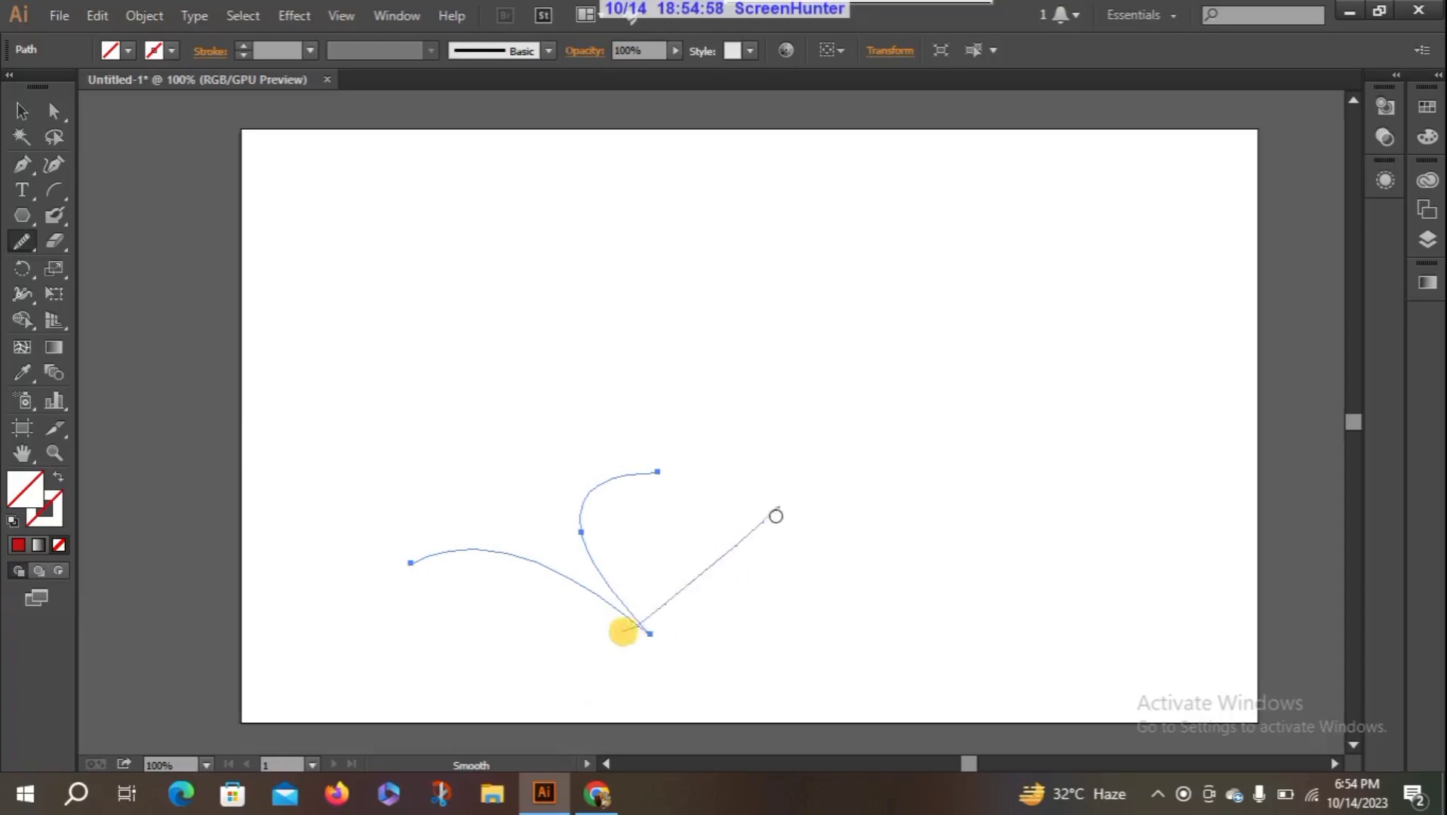
pyautogui.moveTo(549, 713); pyautogui.dragTo(694, 604)
pyautogui.moveTo(559, 685); pyautogui.dragTo(687, 566)
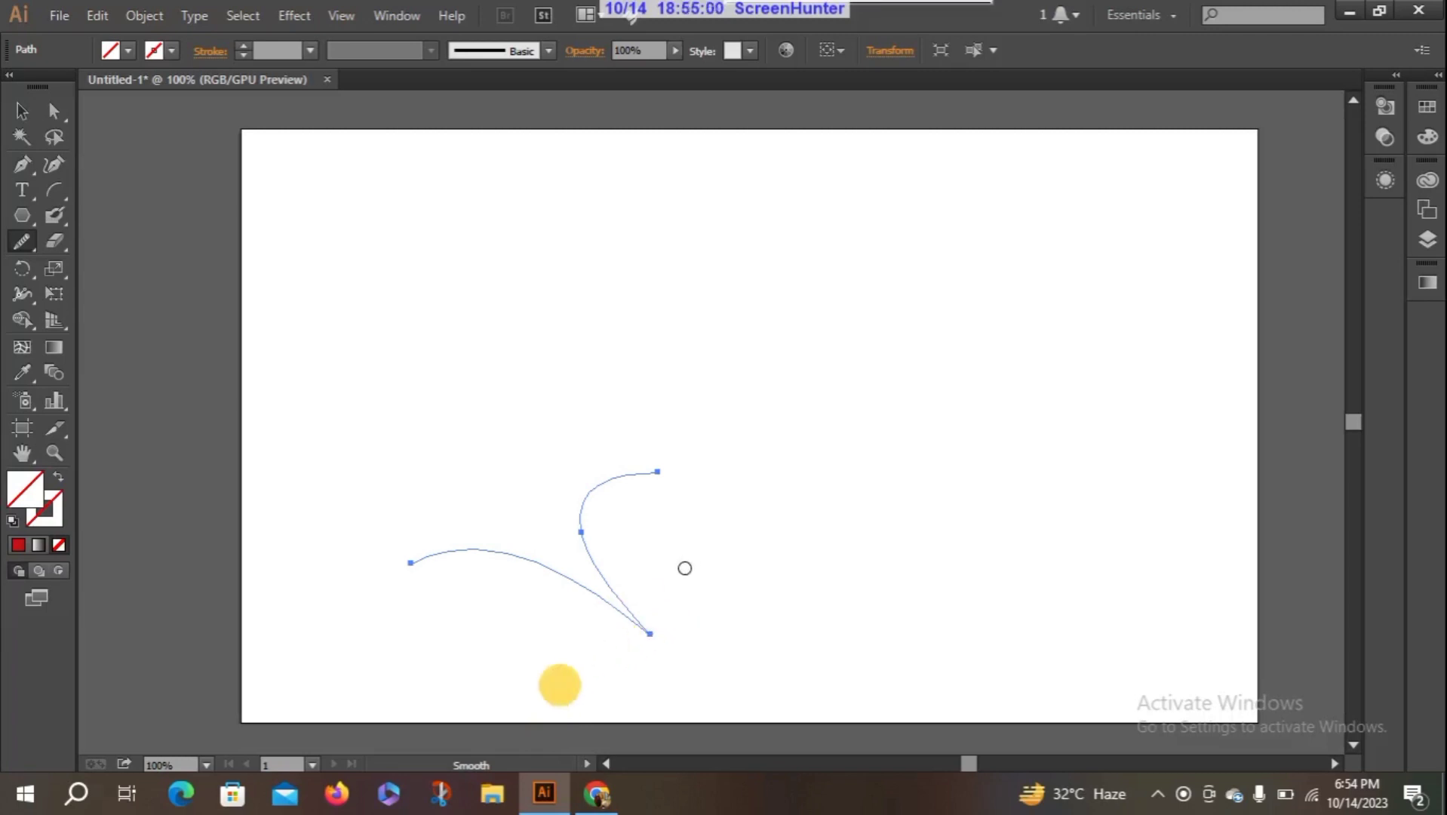
# - Make two final Smooth tool strokes near the Pen path's lower corner and delete the whole path
pyautogui.moveTo(611, 697)
pyautogui.mouseDown()
pyautogui.moveTo(647, 614)
pyautogui.moveTo(714, 565)
pyautogui.moveTo(704, 582)
pyautogui.mouseUp()
pyautogui.moveTo(608, 671); pyautogui.dragTo(687, 555)
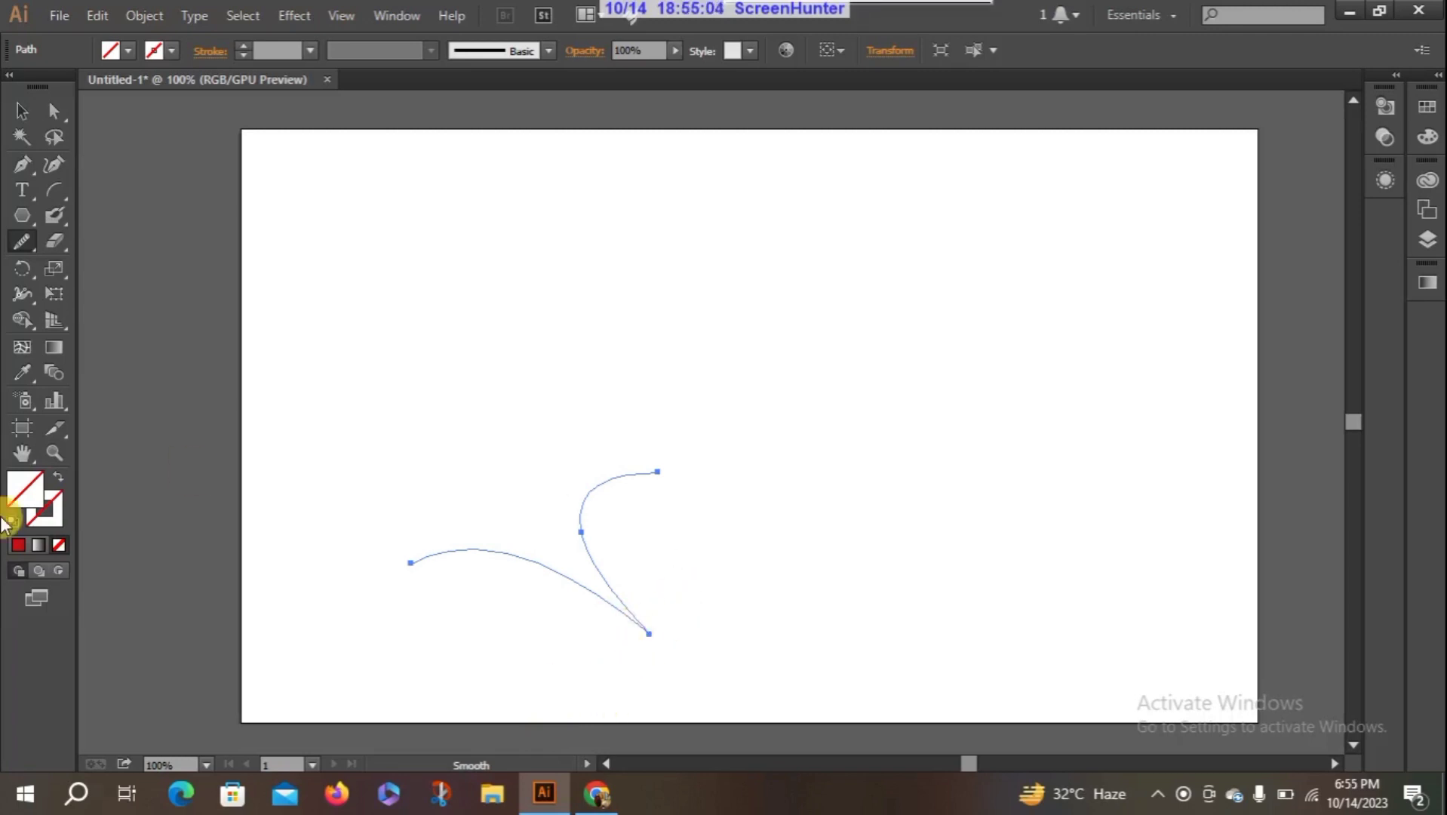
pyautogui.click(21, 111)
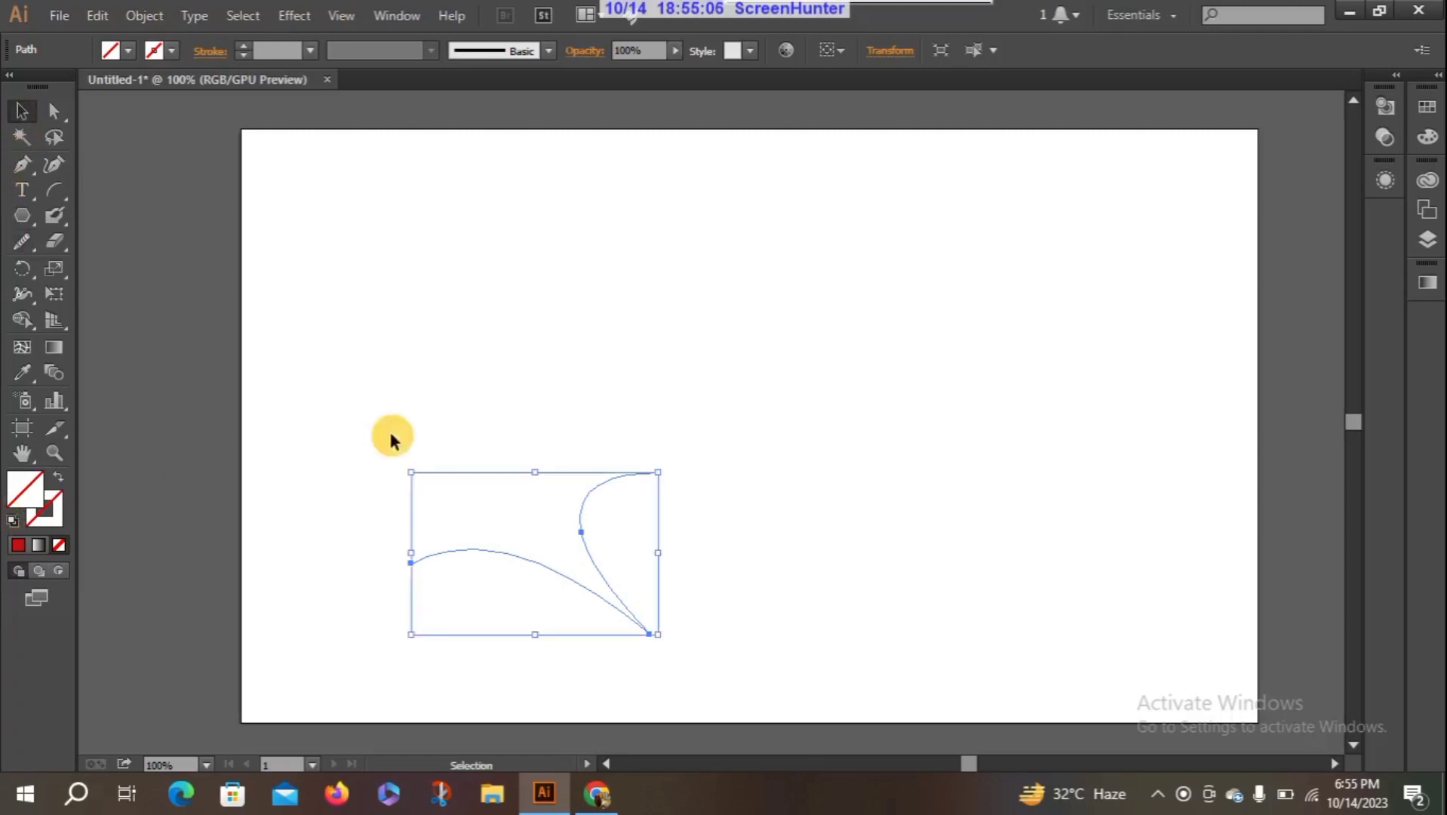
pyautogui.press('Delete')
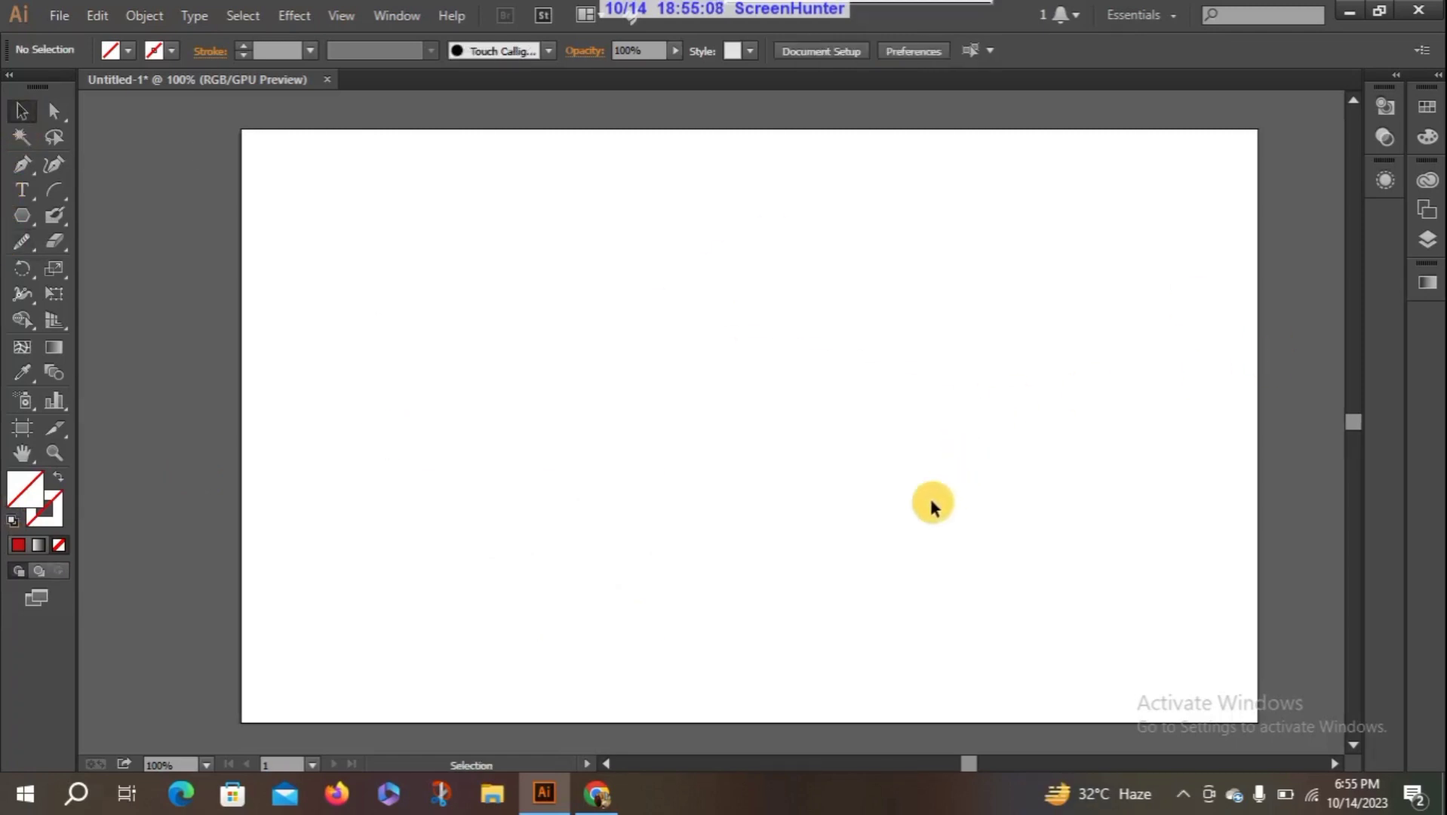
# - With the Pencil tool, draw an arched path in the artboard's upper half and a wavy path with a deep valley beside it
pyautogui.click(19, 240)
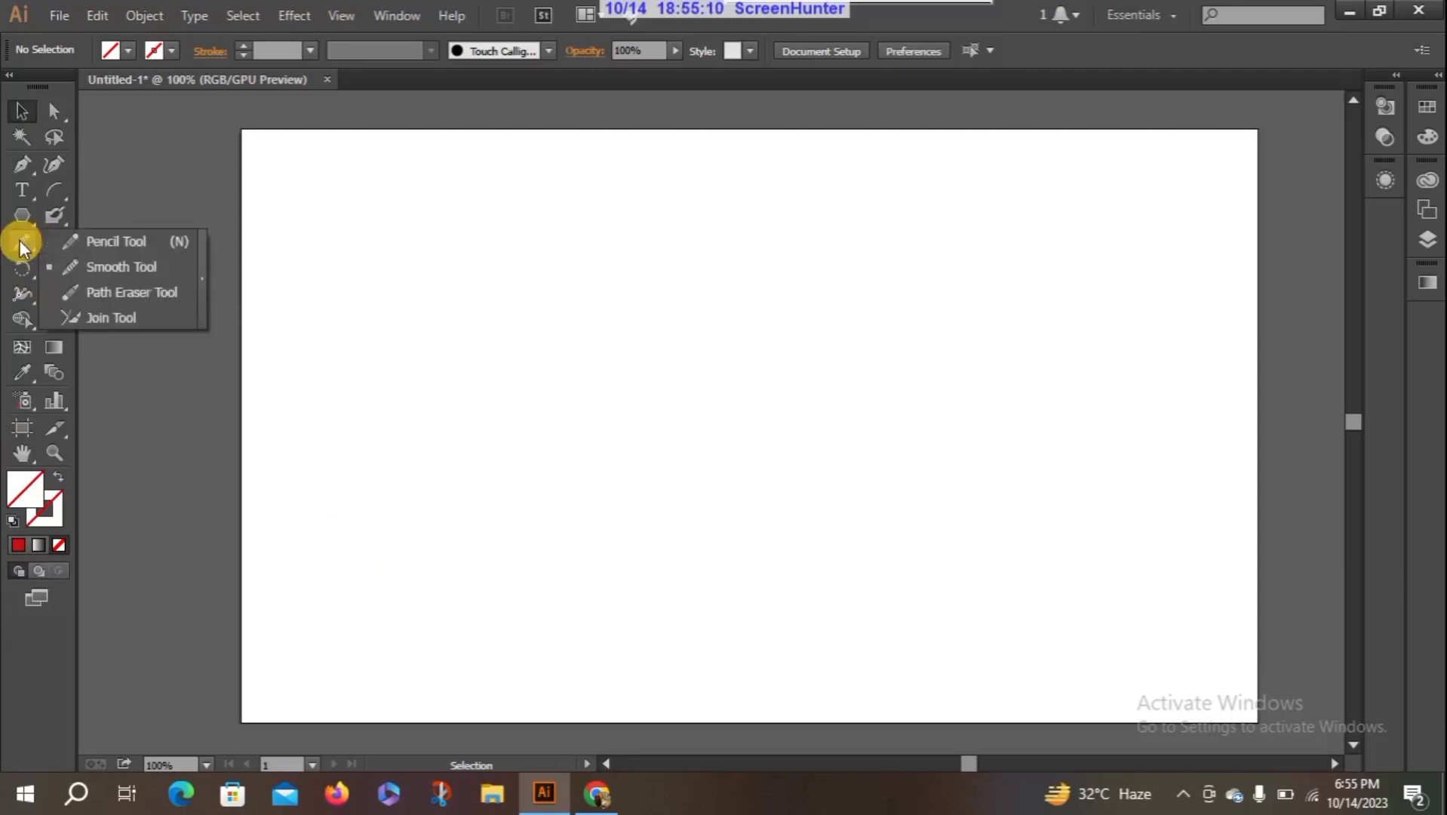
pyautogui.click(166, 299)
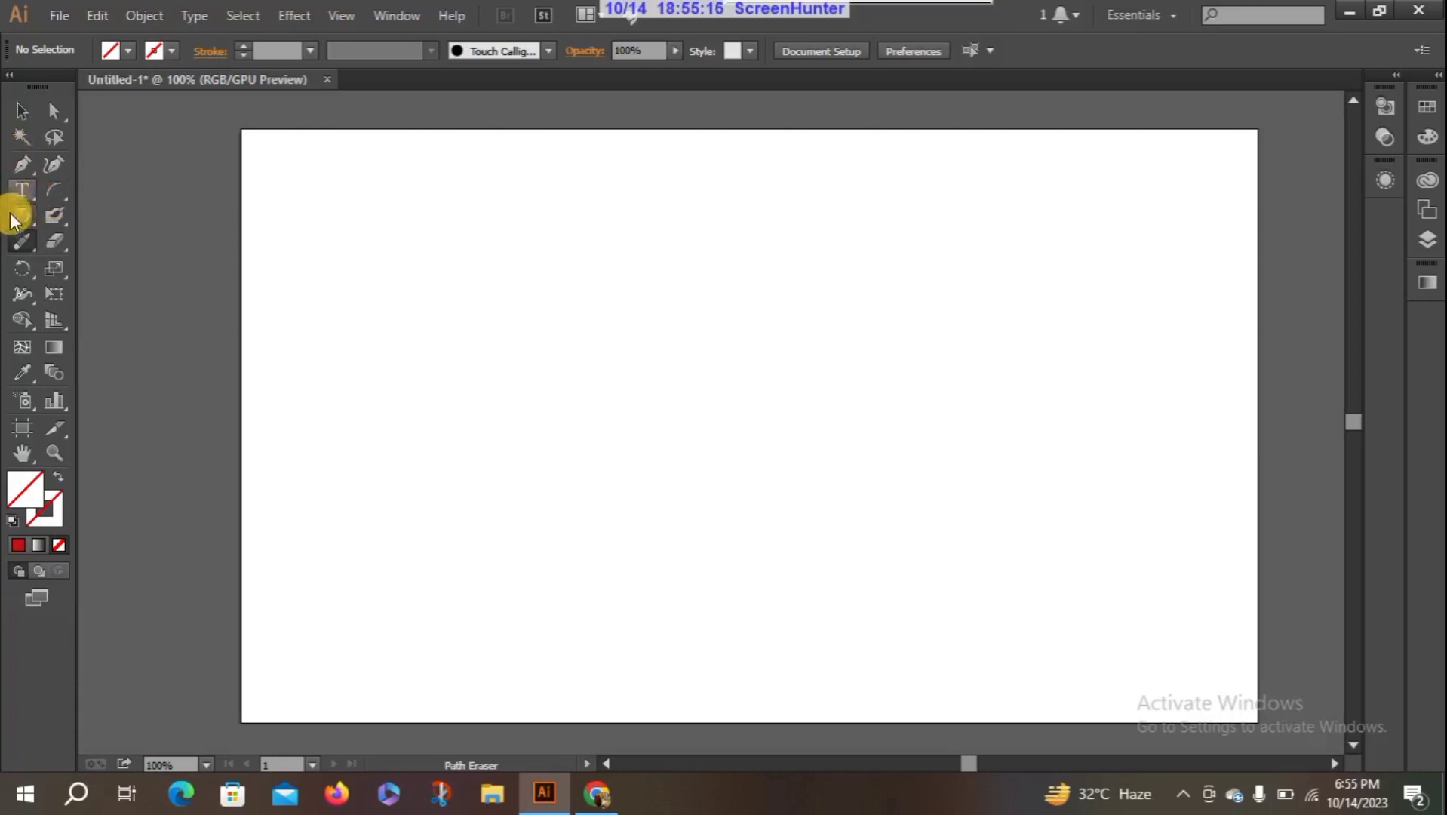
pyautogui.click(16, 242)
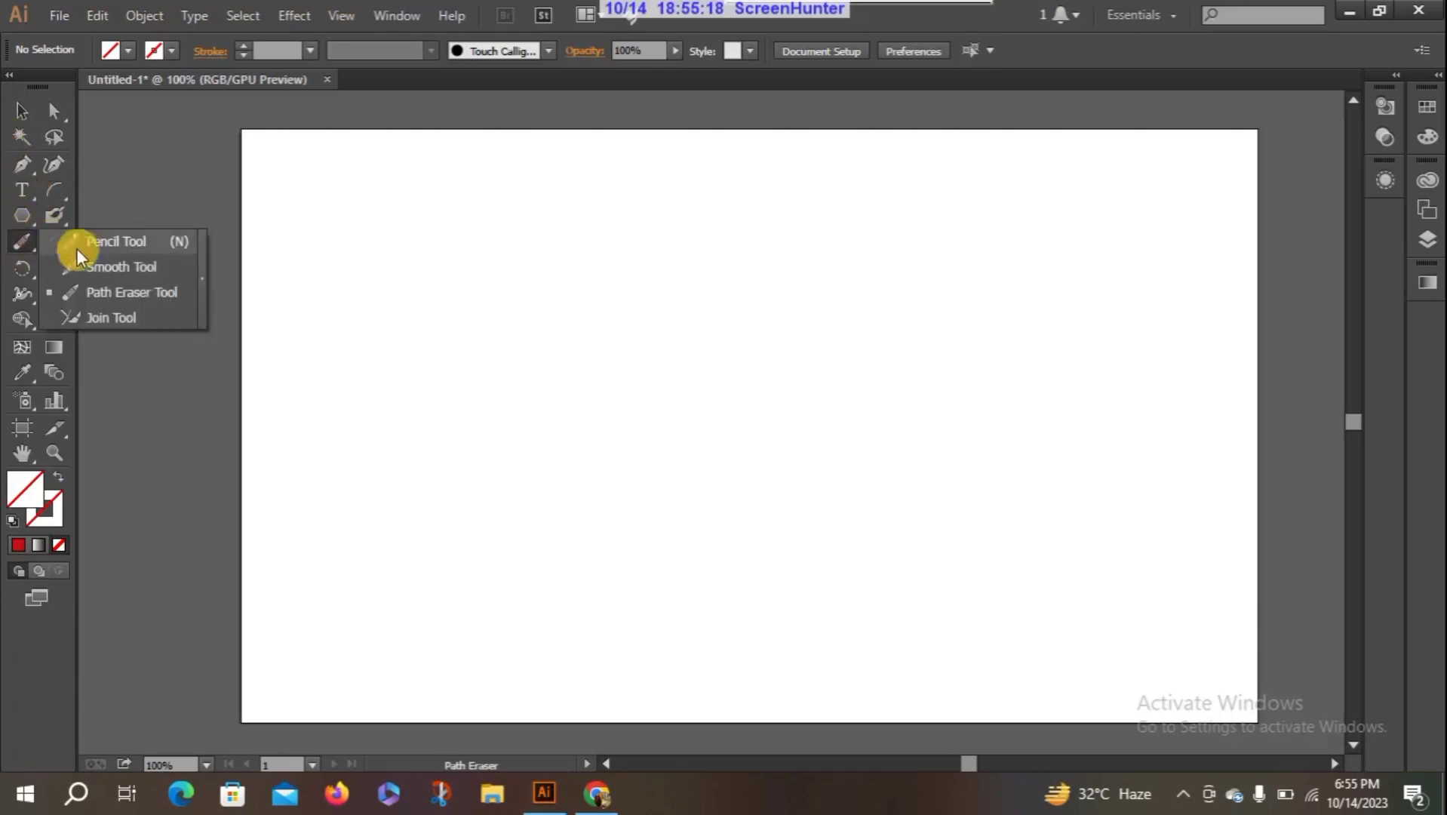
pyautogui.click(98, 247)
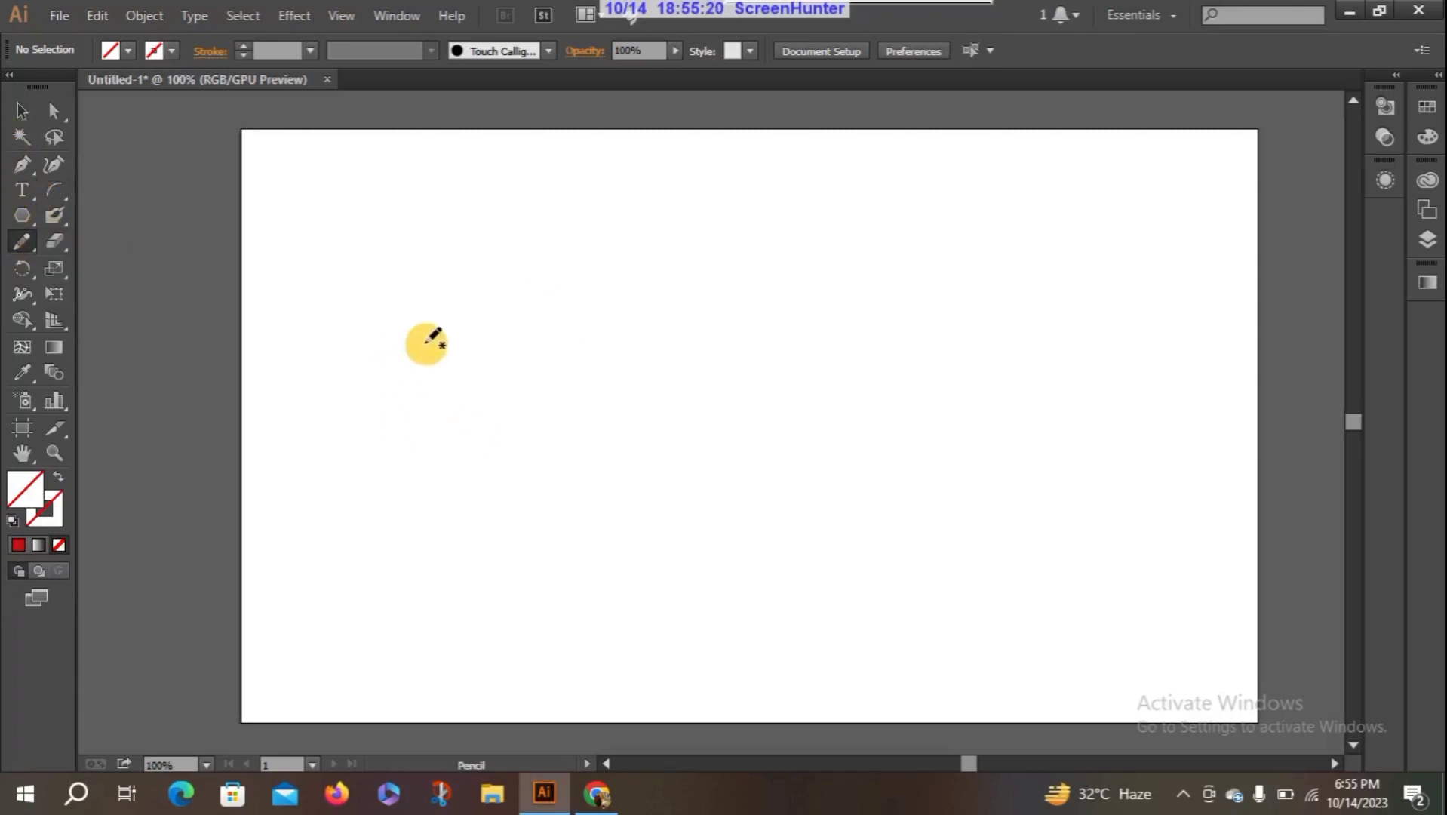
pyautogui.moveTo(425, 343)
pyautogui.mouseDown()
pyautogui.moveTo(624, 272)
pyautogui.moveTo(688, 320)
pyautogui.mouseUp()
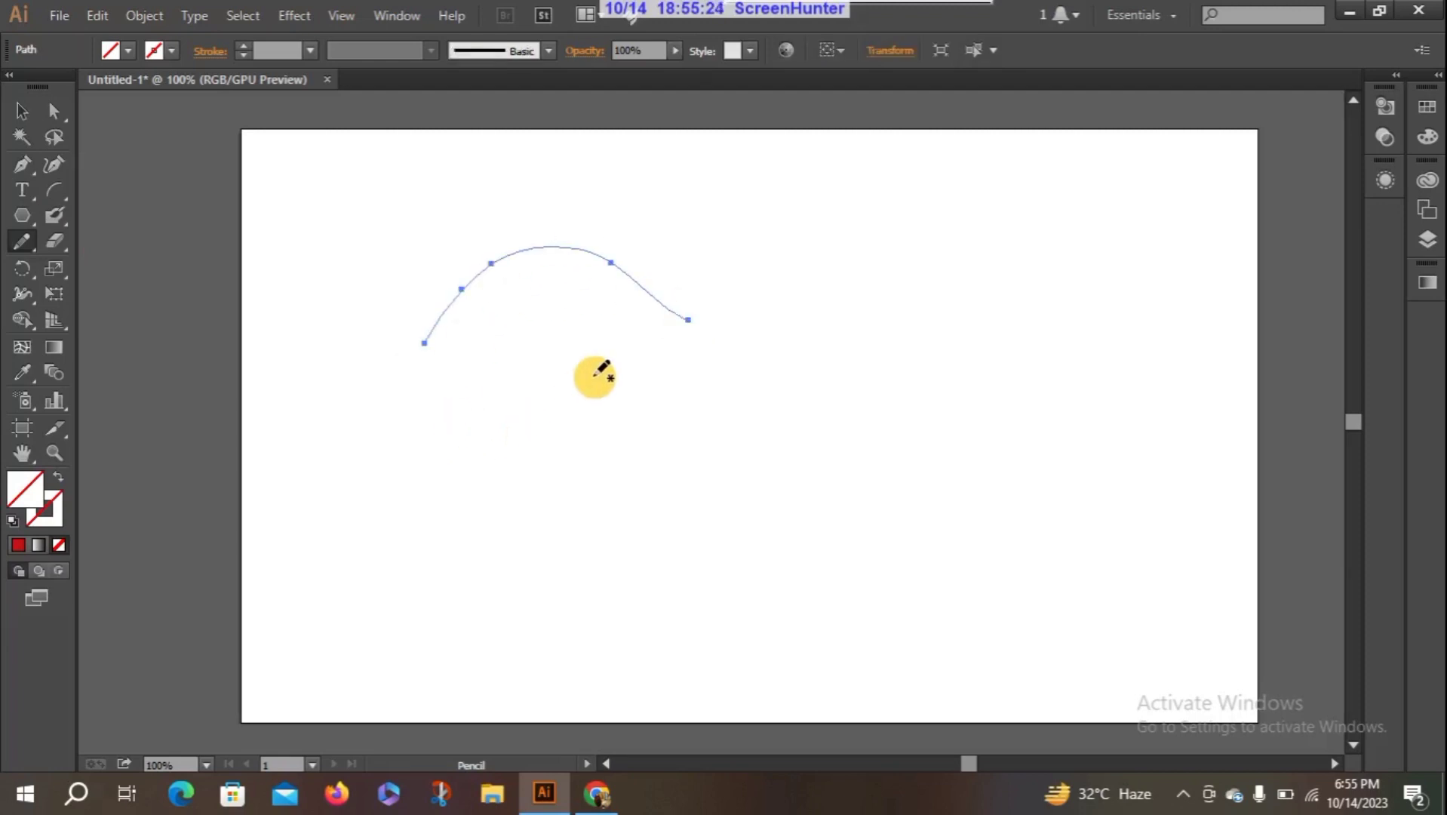
pyautogui.moveTo(595, 378)
pyautogui.mouseDown()
pyautogui.moveTo(723, 377)
pyautogui.moveTo(838, 424)
pyautogui.moveTo(883, 320)
pyautogui.mouseUp()
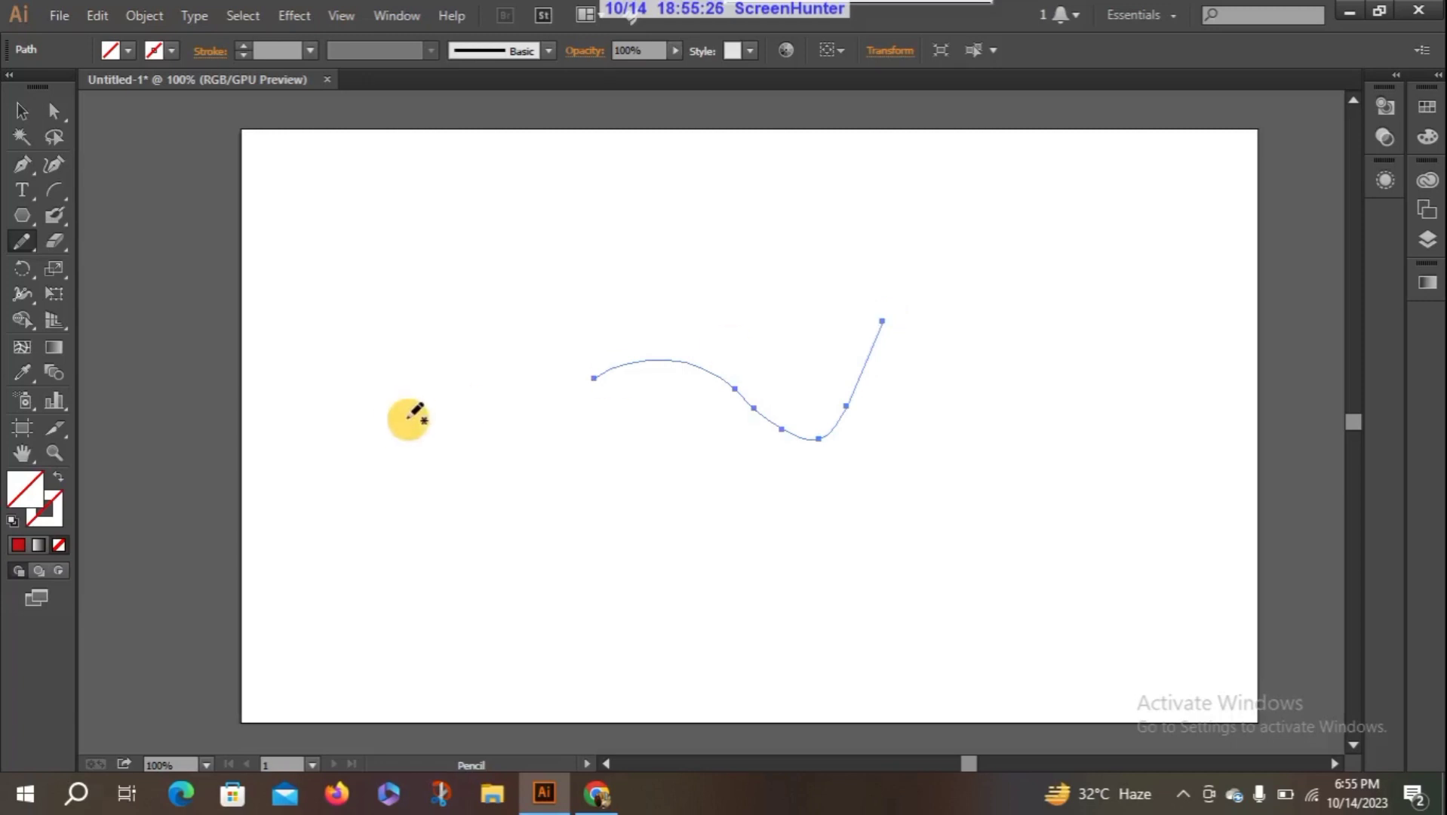
# - With the Path Eraser tool, remove the wavy path's arched left part and a short gap in its rising right end
pyautogui.click(23, 240)
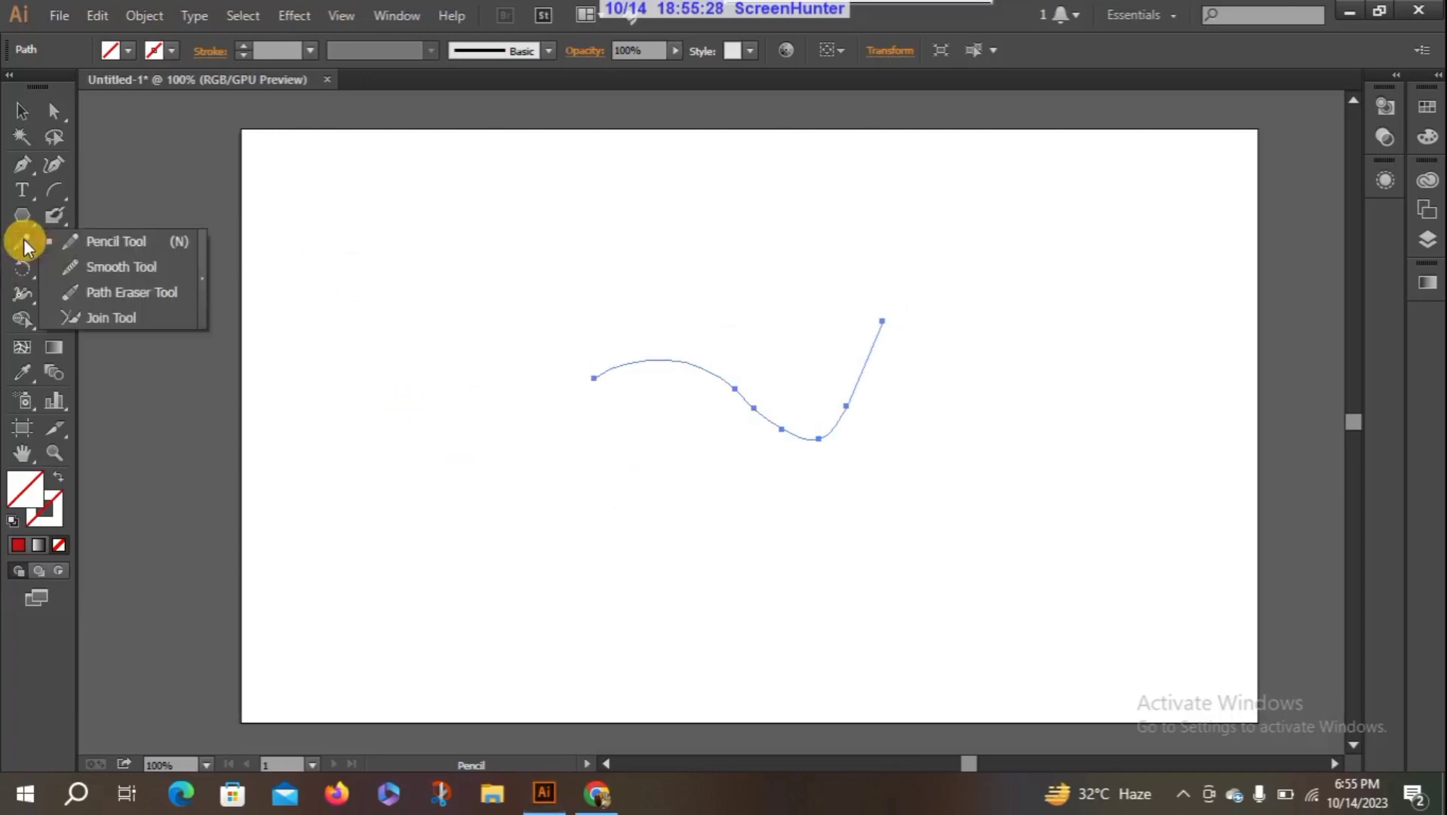
pyautogui.click(156, 297)
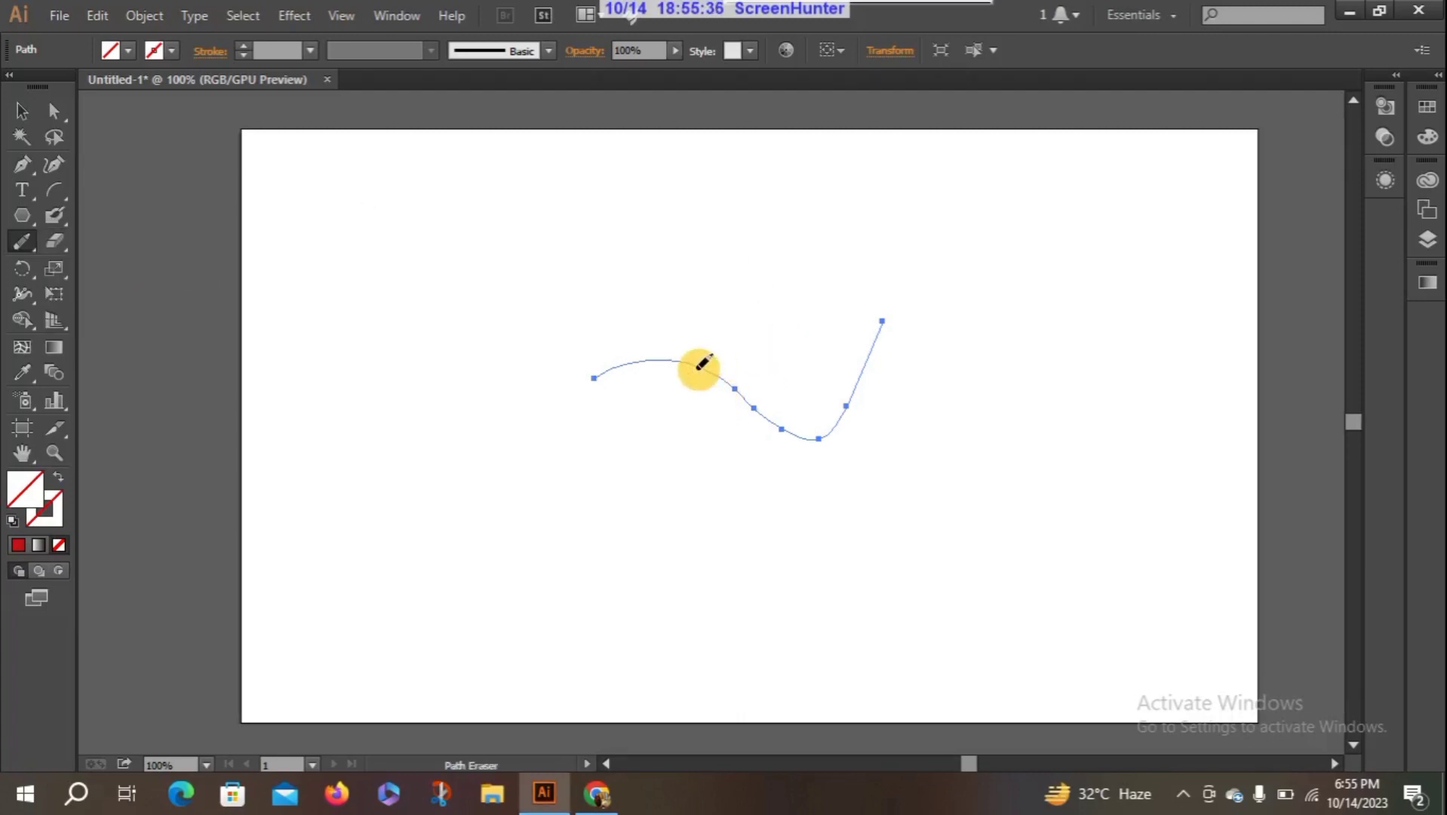
pyautogui.moveTo(701, 364)
pyautogui.mouseDown()
pyautogui.moveTo(662, 356)
pyautogui.moveTo(684, 349)
pyautogui.moveTo(637, 372)
pyautogui.mouseUp()
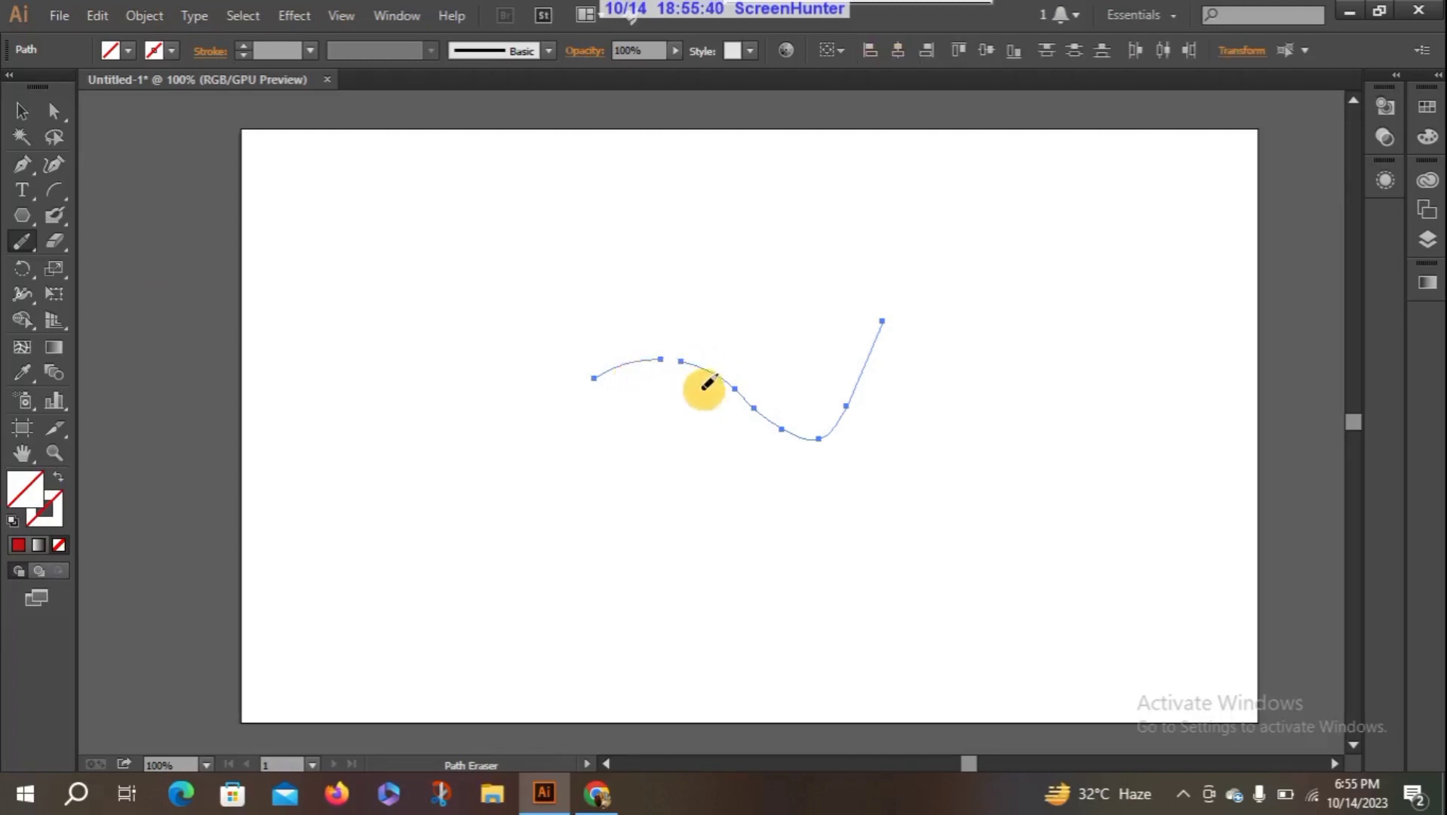
pyautogui.moveTo(722, 368); pyautogui.dragTo(729, 380)
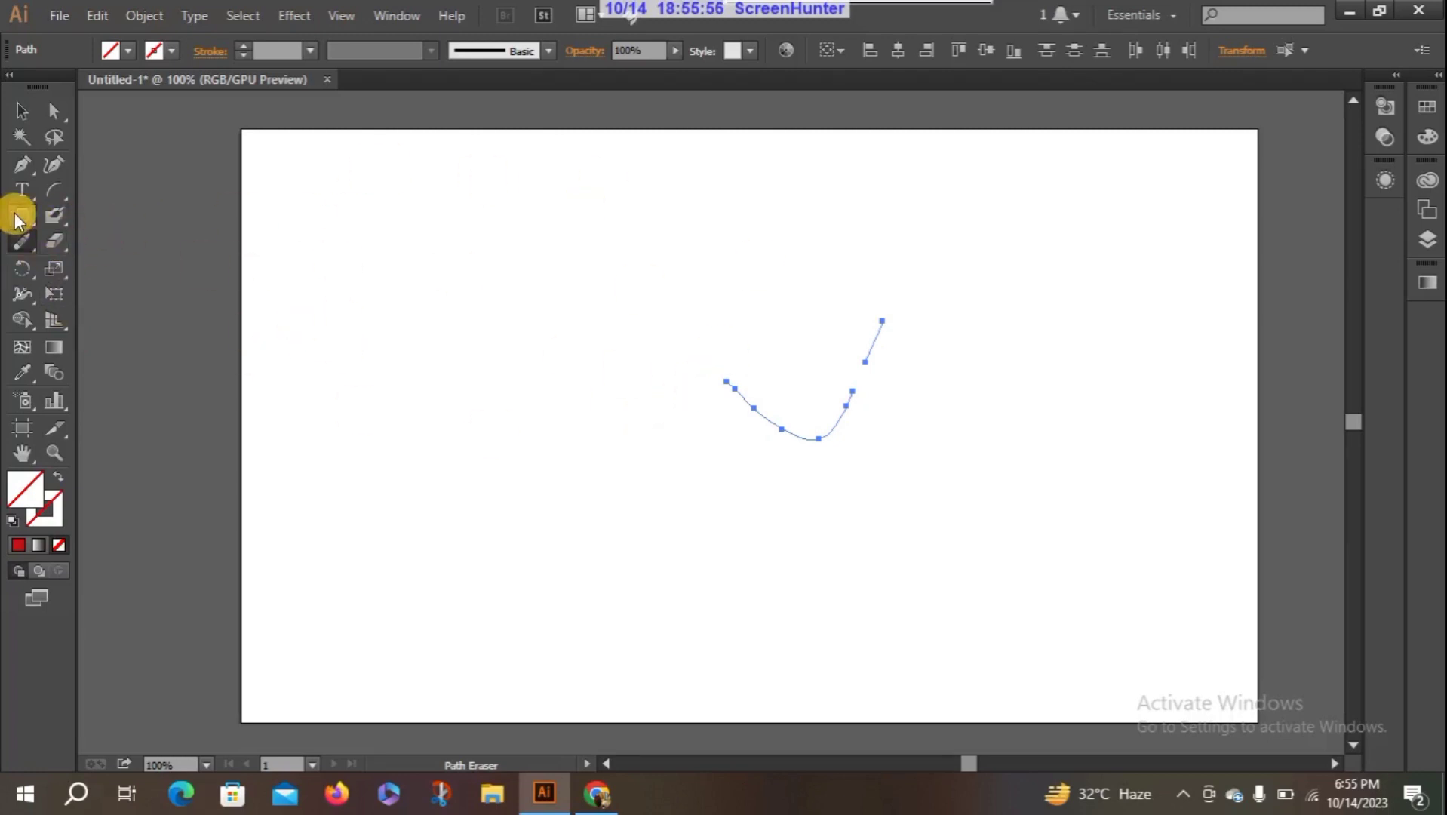
# - Draw two circles side by side and a smaller, slightly wide ellipse at the lower left with the Ellipse tool
pyautogui.moveTo(22, 215); pyautogui.dragTo(80, 265)
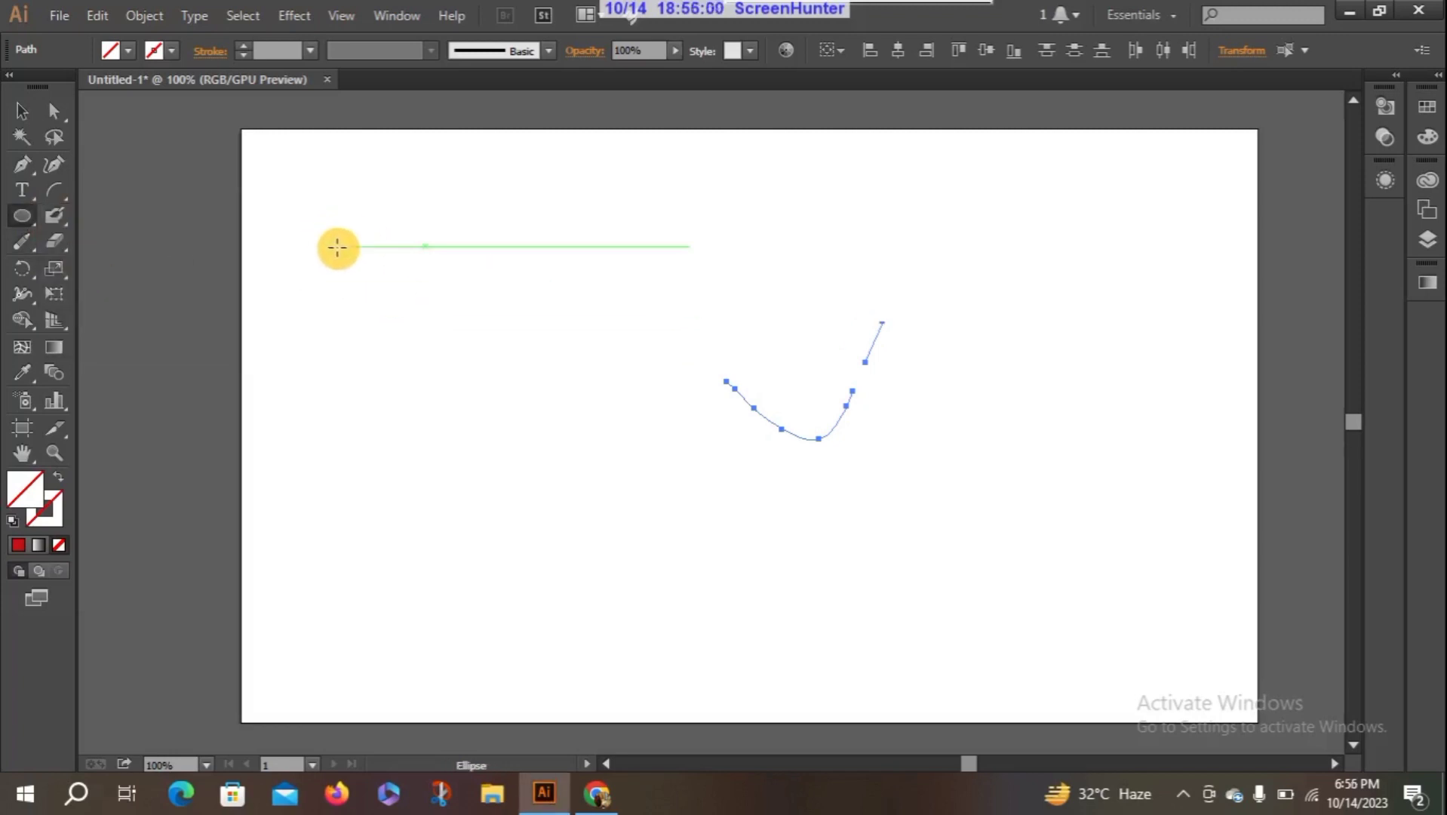
pyautogui.click(337, 246)
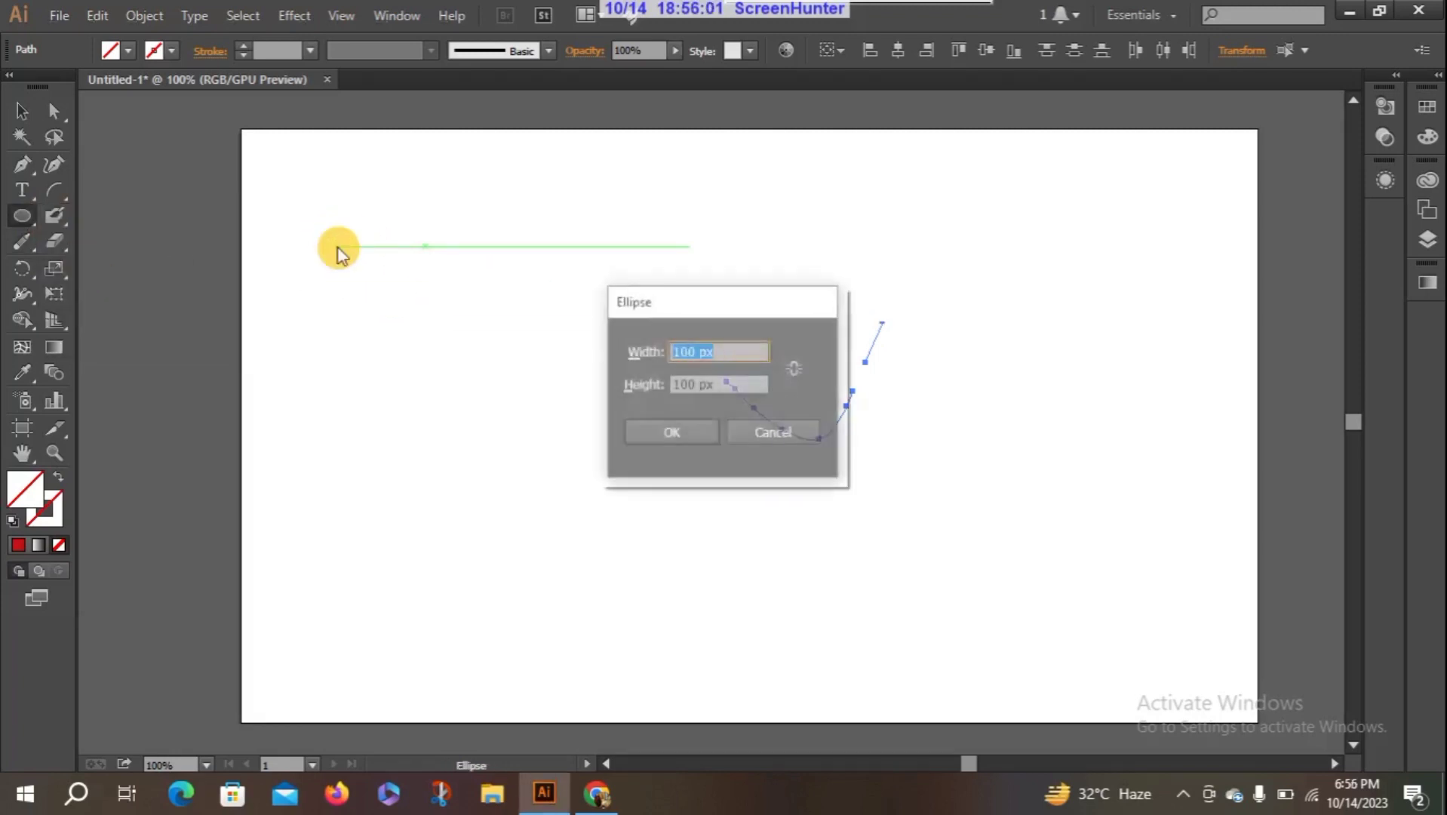
pyautogui.click(774, 431)
pyautogui.moveTo(424, 355); pyautogui.dragTo(636, 528)
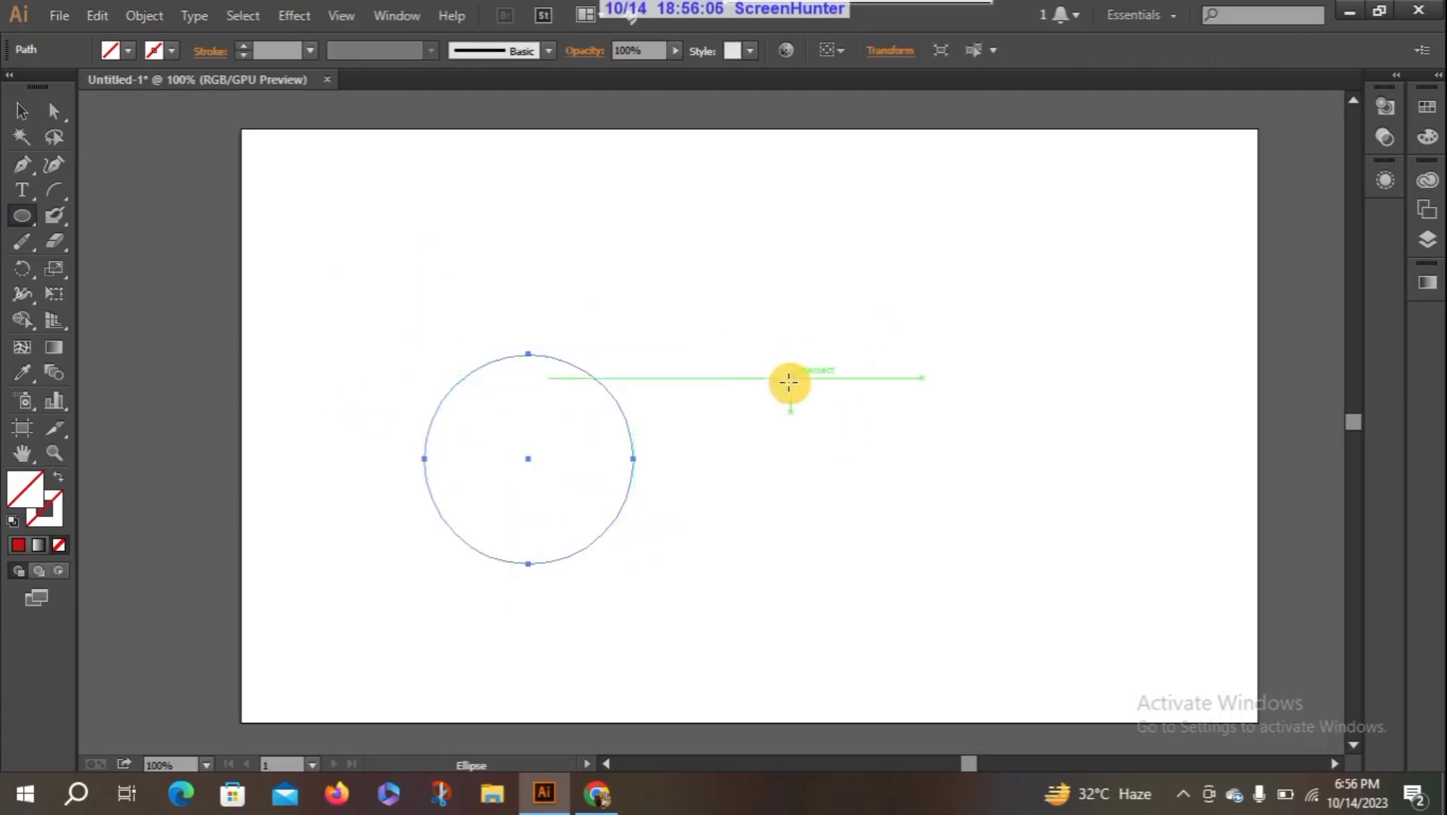
pyautogui.moveTo(789, 383); pyautogui.dragTo(990, 586)
pyautogui.moveTo(317, 417); pyautogui.dragTo(501, 578)
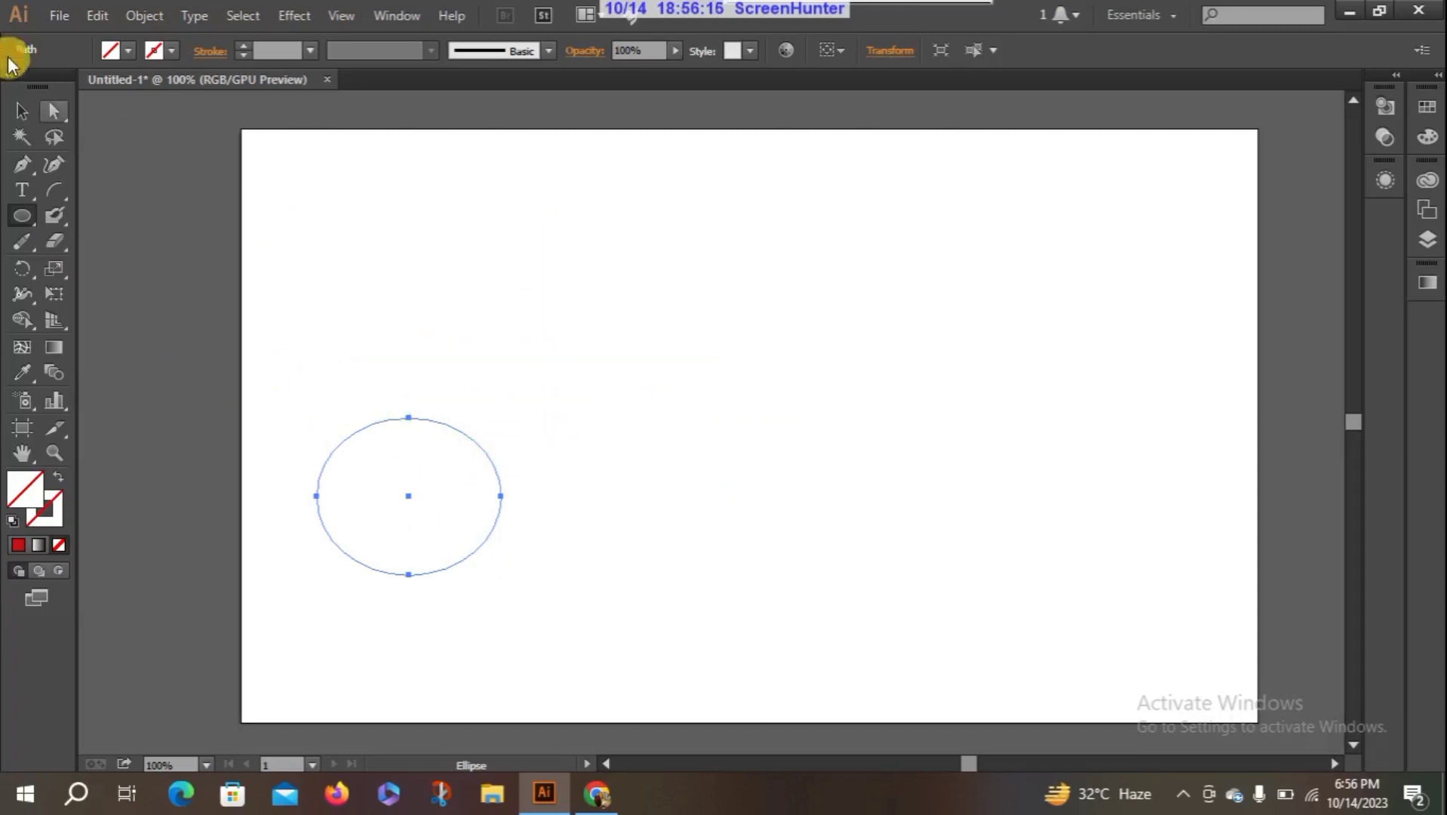
pyautogui.click(97, 15)
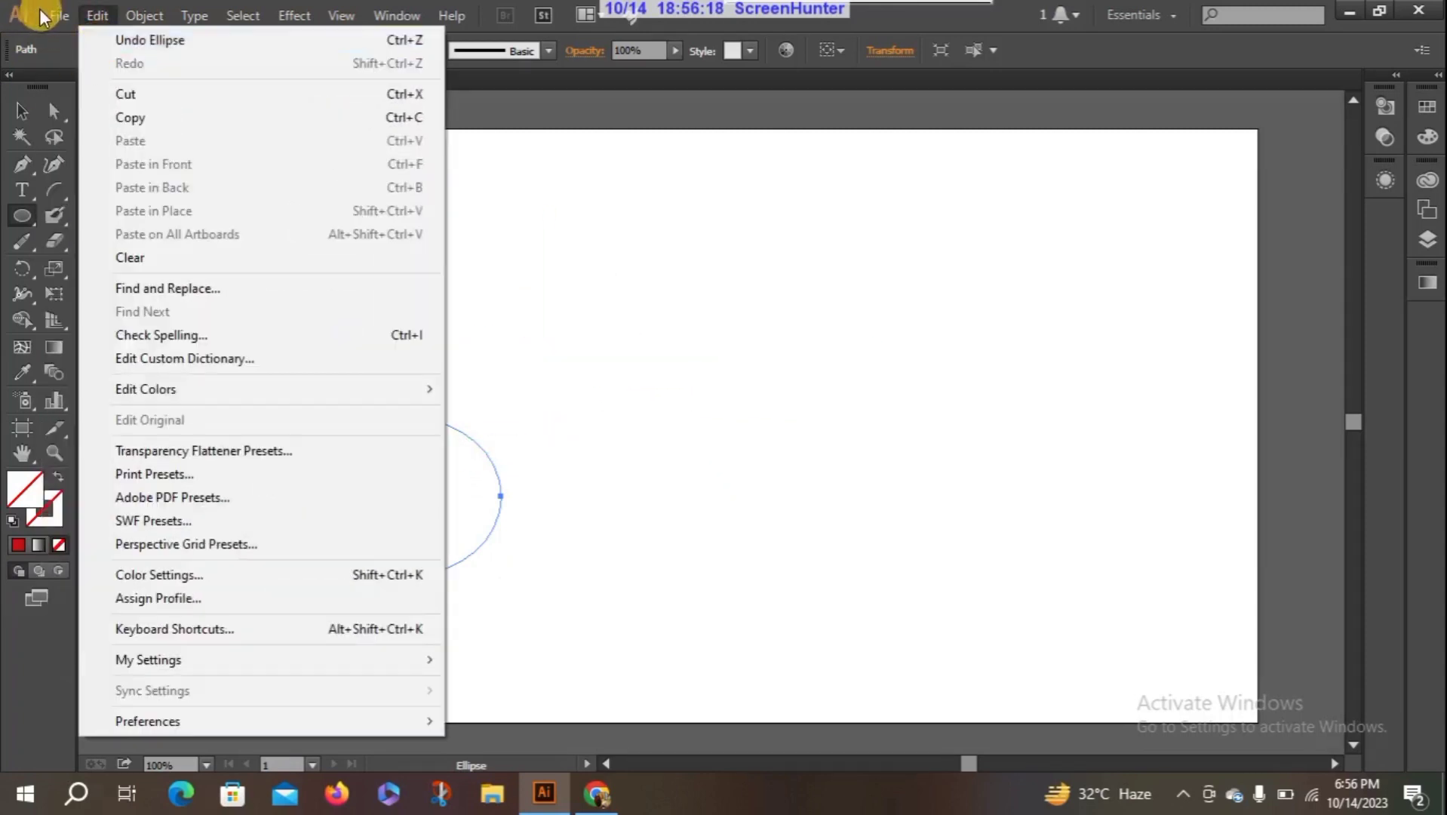
pyautogui.click(41, 15)
pyautogui.click(59, 15)
pyautogui.click(87, 39)
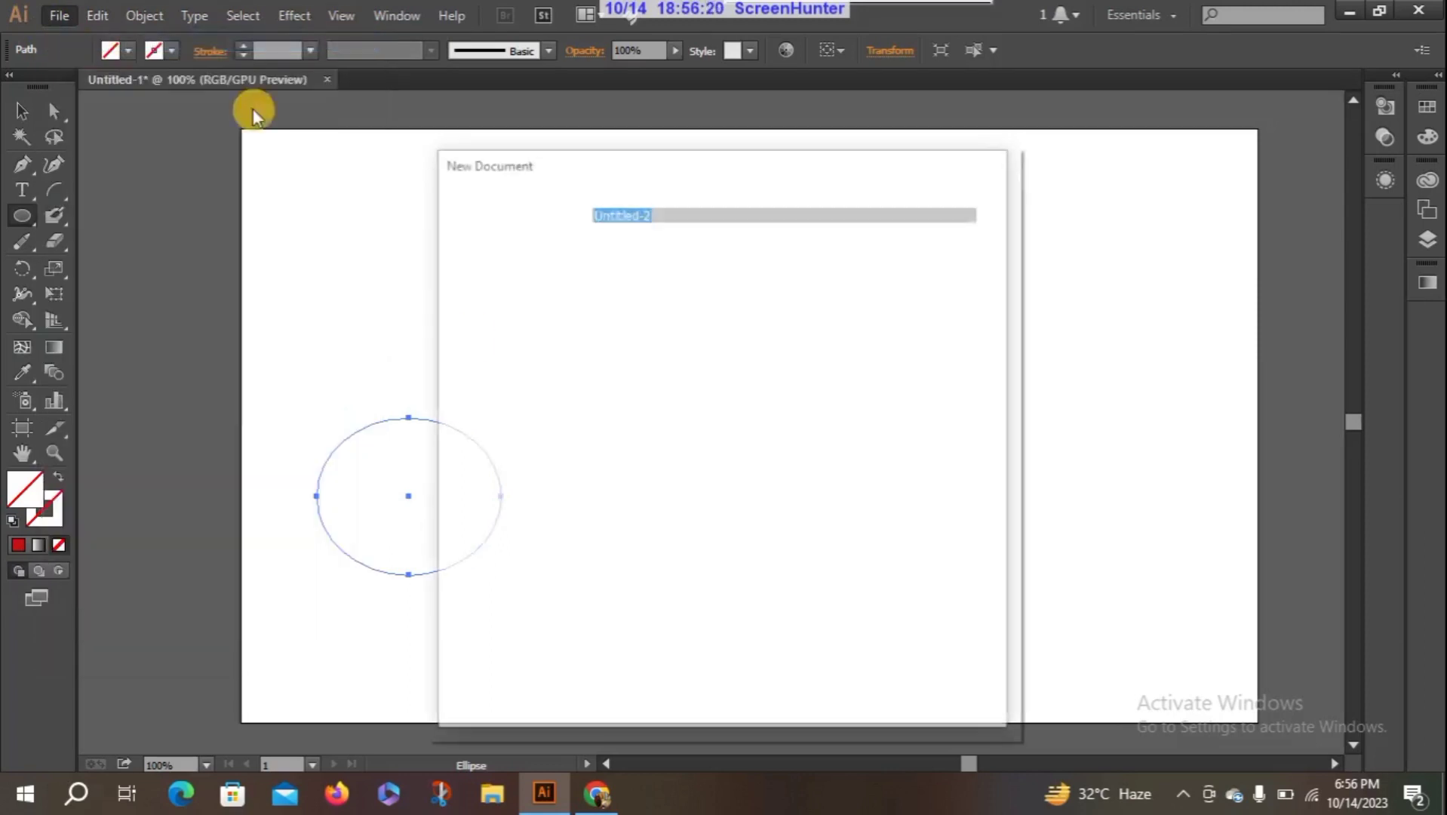
pyautogui.click(830, 683)
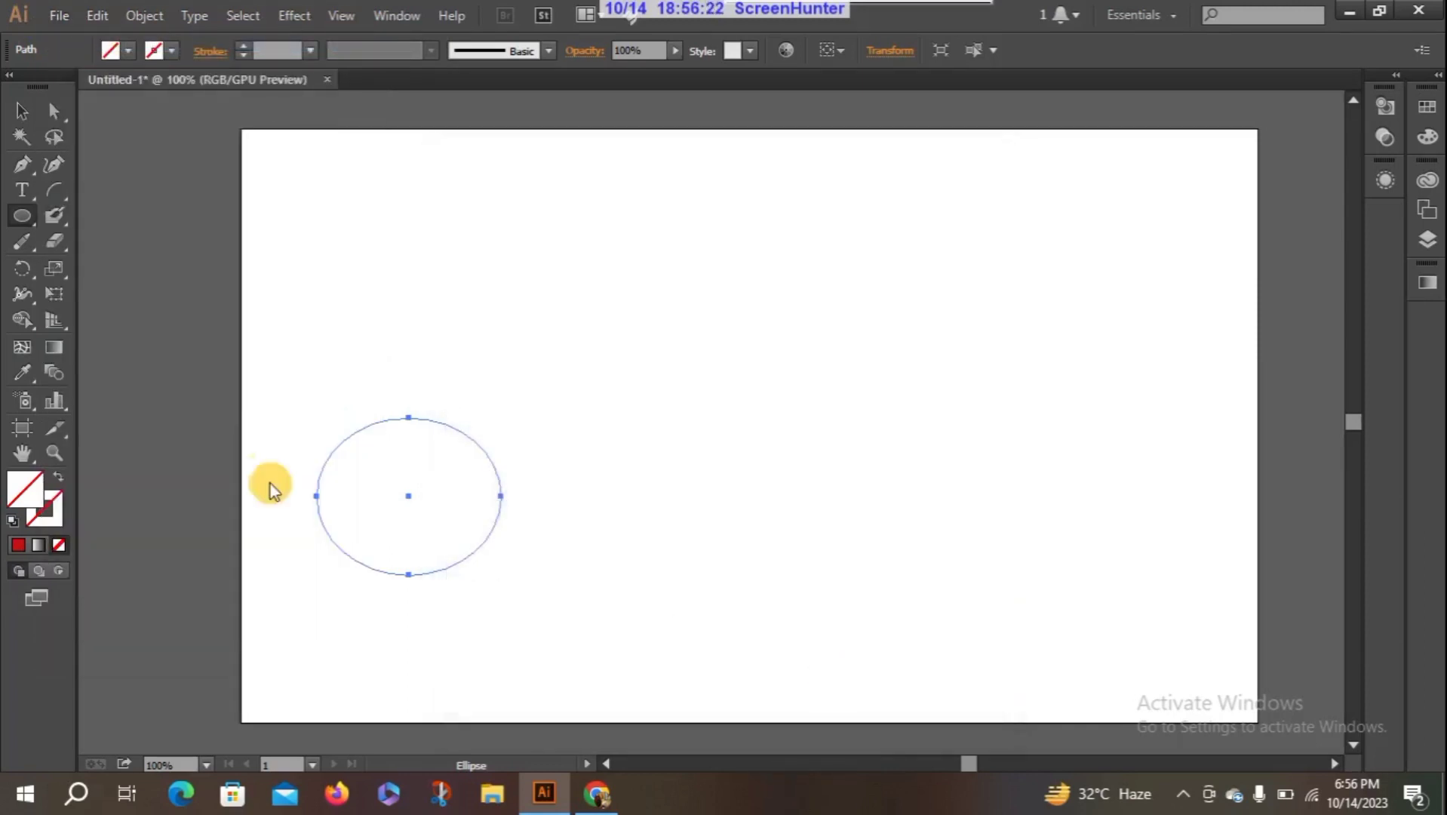
# - Draw a circle in the artboard's left half and a larger upright ellipse near its middle
pyautogui.click(23, 217)
pyautogui.moveTo(241, 296); pyautogui.dragTo(420, 476)
pyautogui.moveTo(550, 313); pyautogui.dragTo(797, 571)
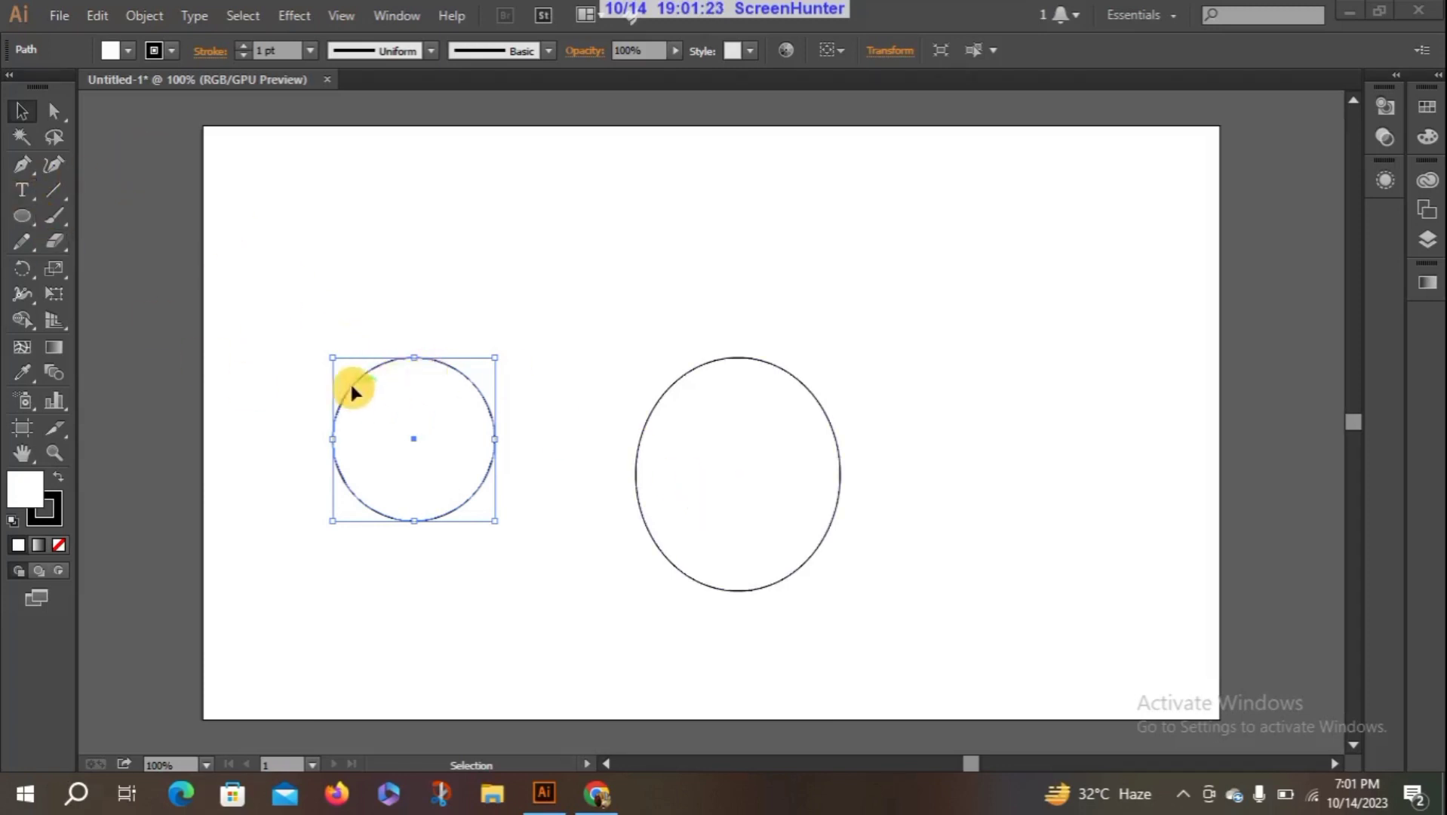
# - Erase a strip along the circle's upper-left edge with the Eraser tool and deselect the circle
pyautogui.click(58, 246)
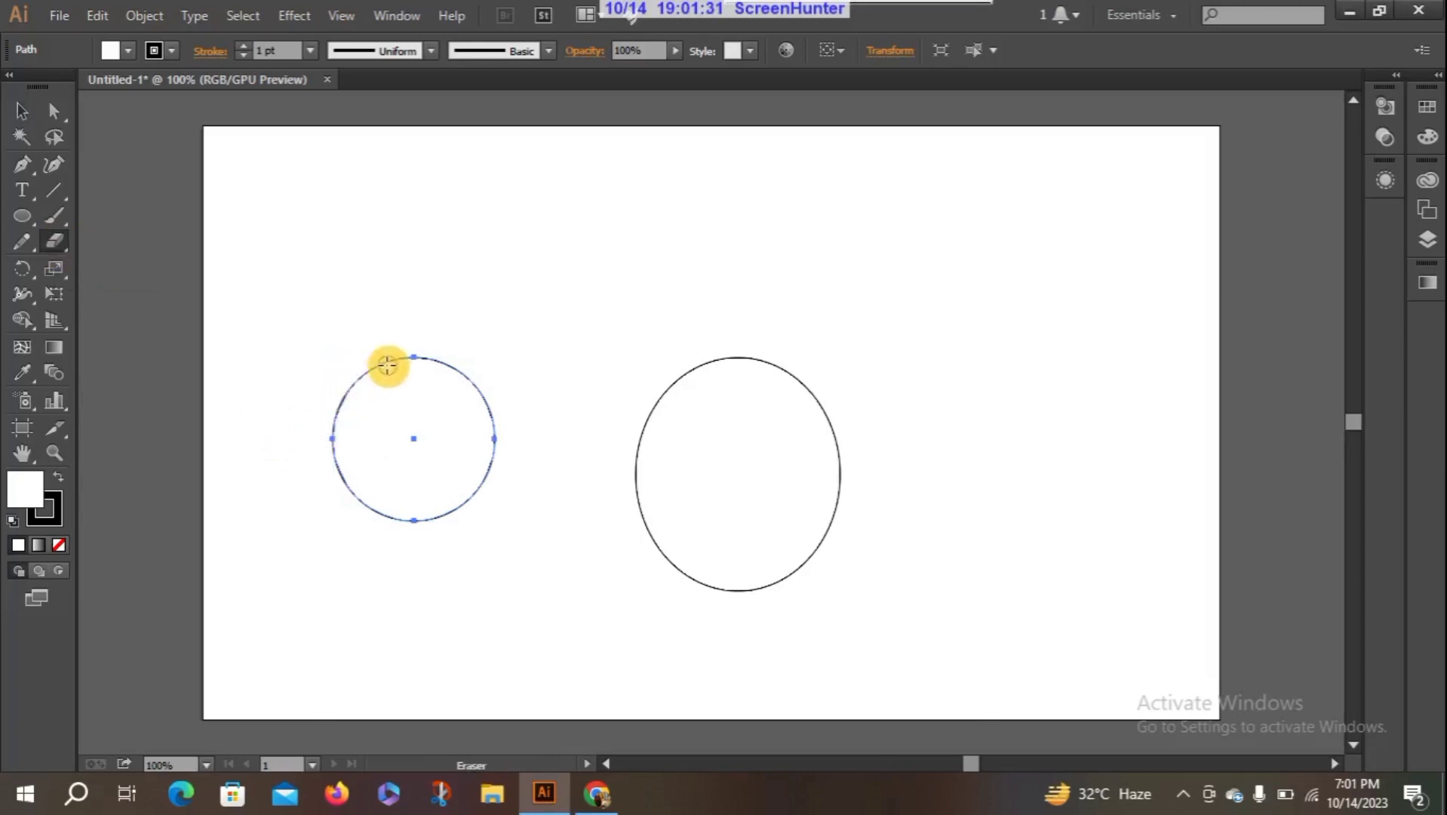
pyautogui.moveTo(387, 366); pyautogui.dragTo(337, 417)
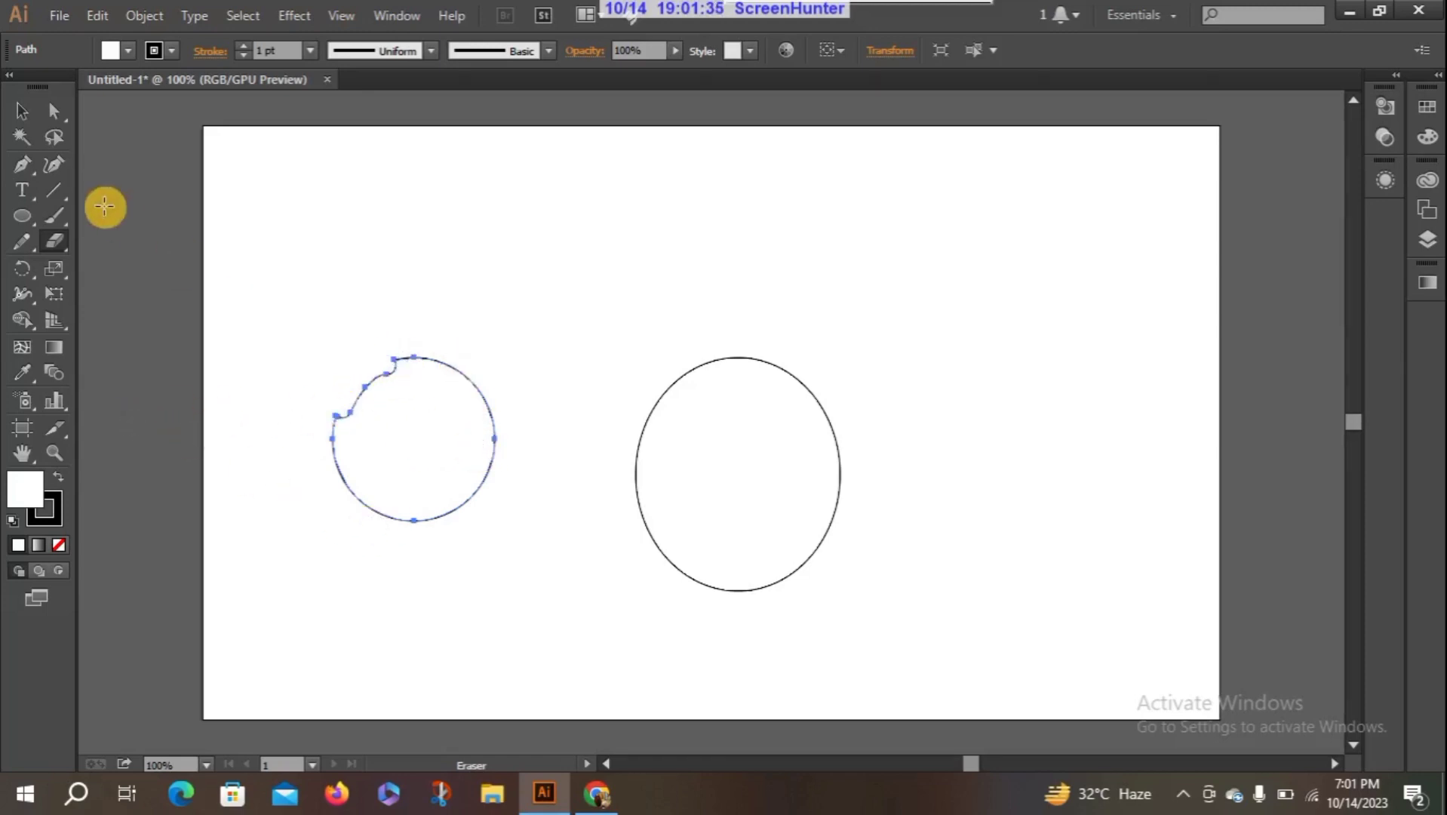
pyautogui.click(21, 110)
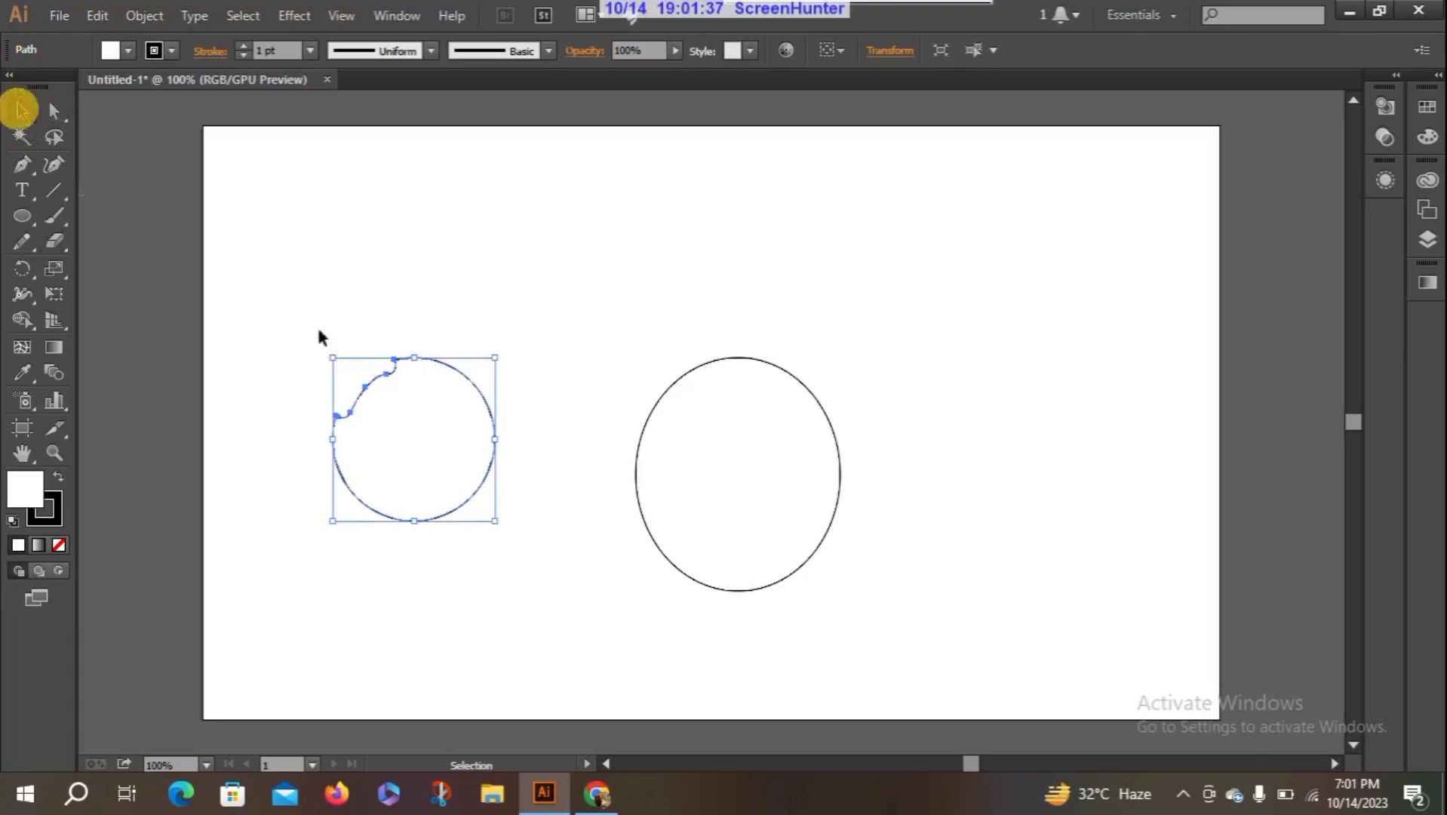
pyautogui.click(288, 299)
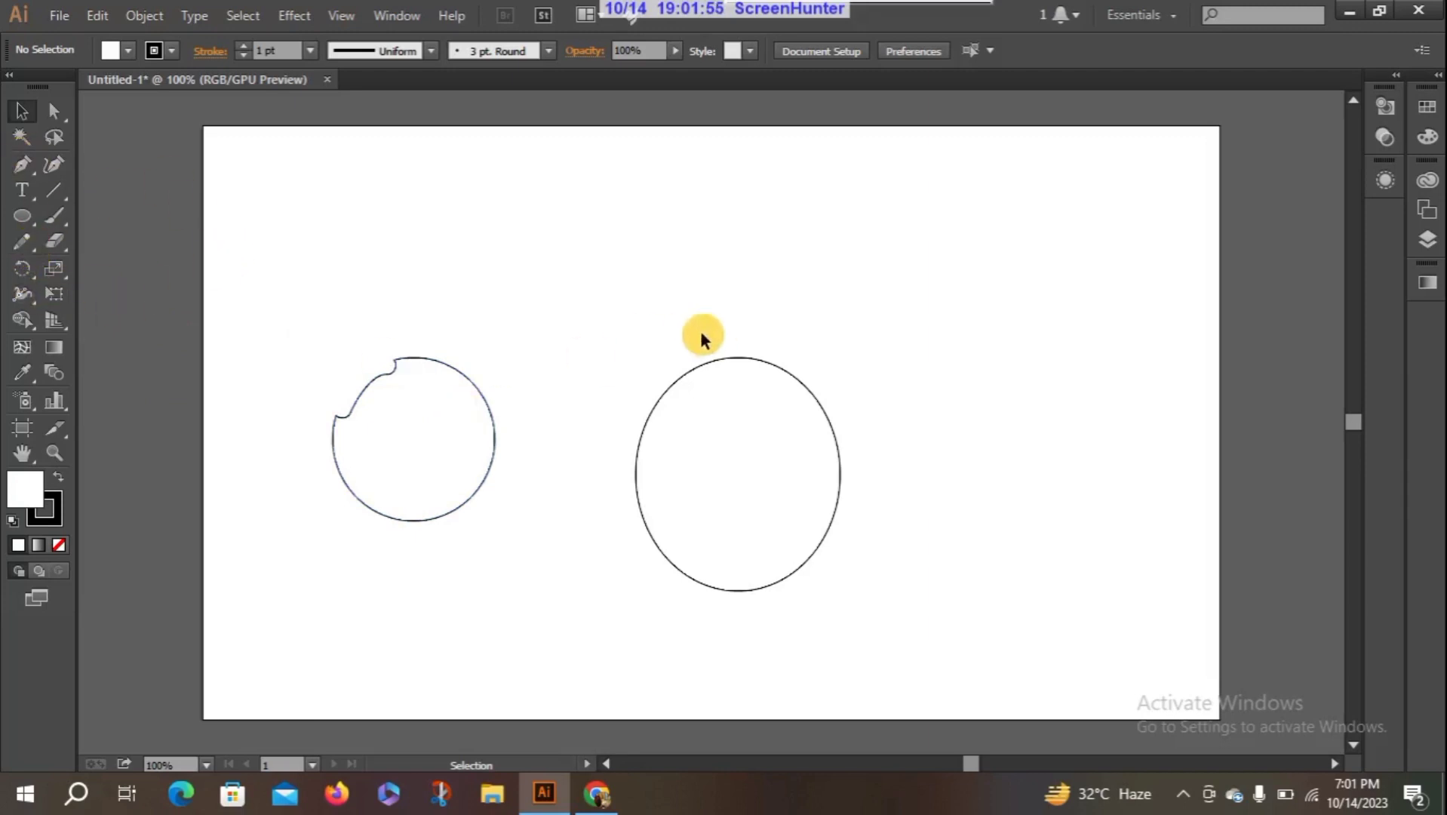
# - Remove the upper-right arc of the larger ellipse's outline with the Path Eraser tool
pyautogui.click(698, 366)
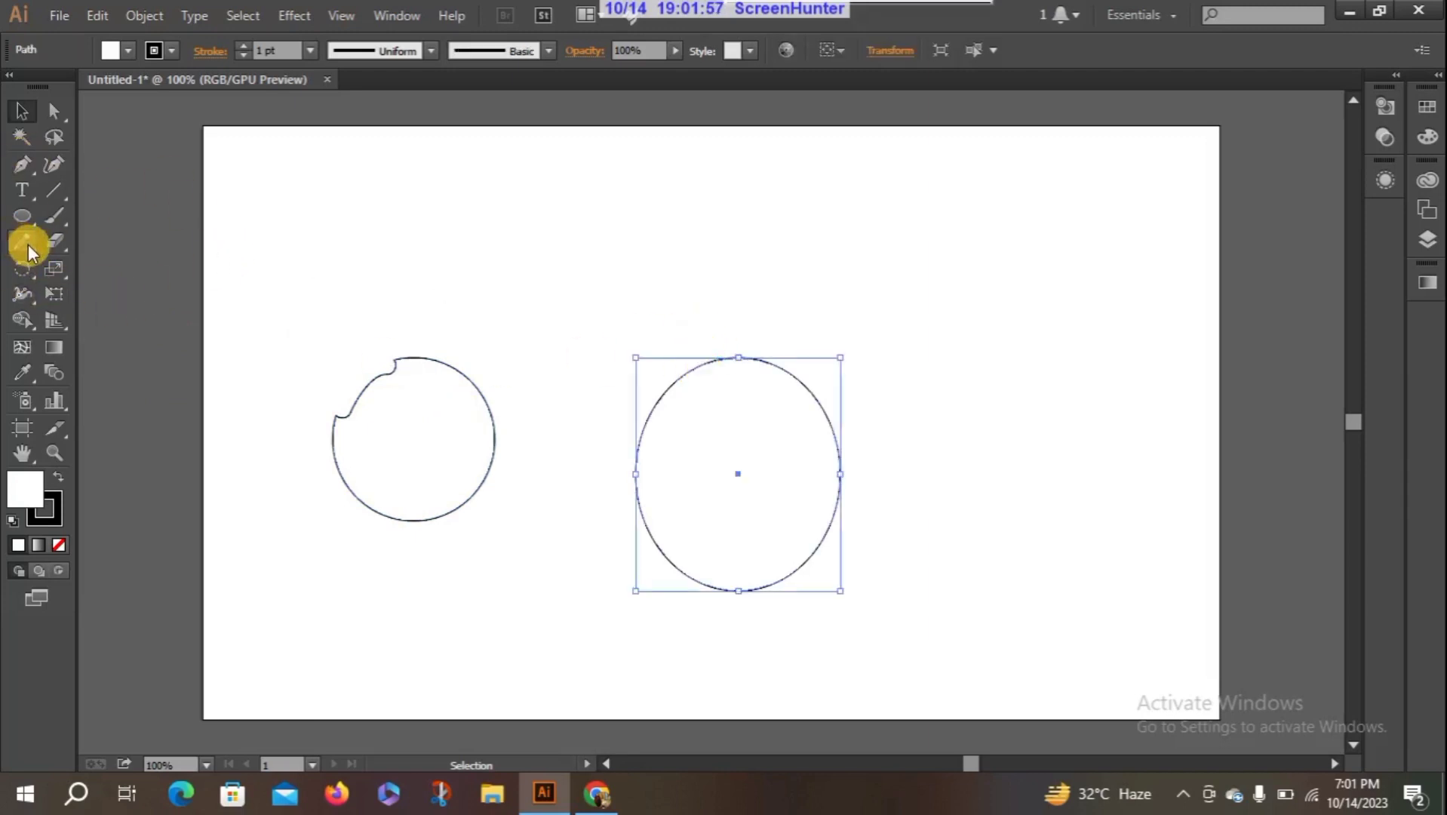
pyautogui.moveTo(28, 245)
pyautogui.mouseDown()
pyautogui.moveTo(112, 315)
pyautogui.moveTo(109, 295)
pyautogui.mouseUp()
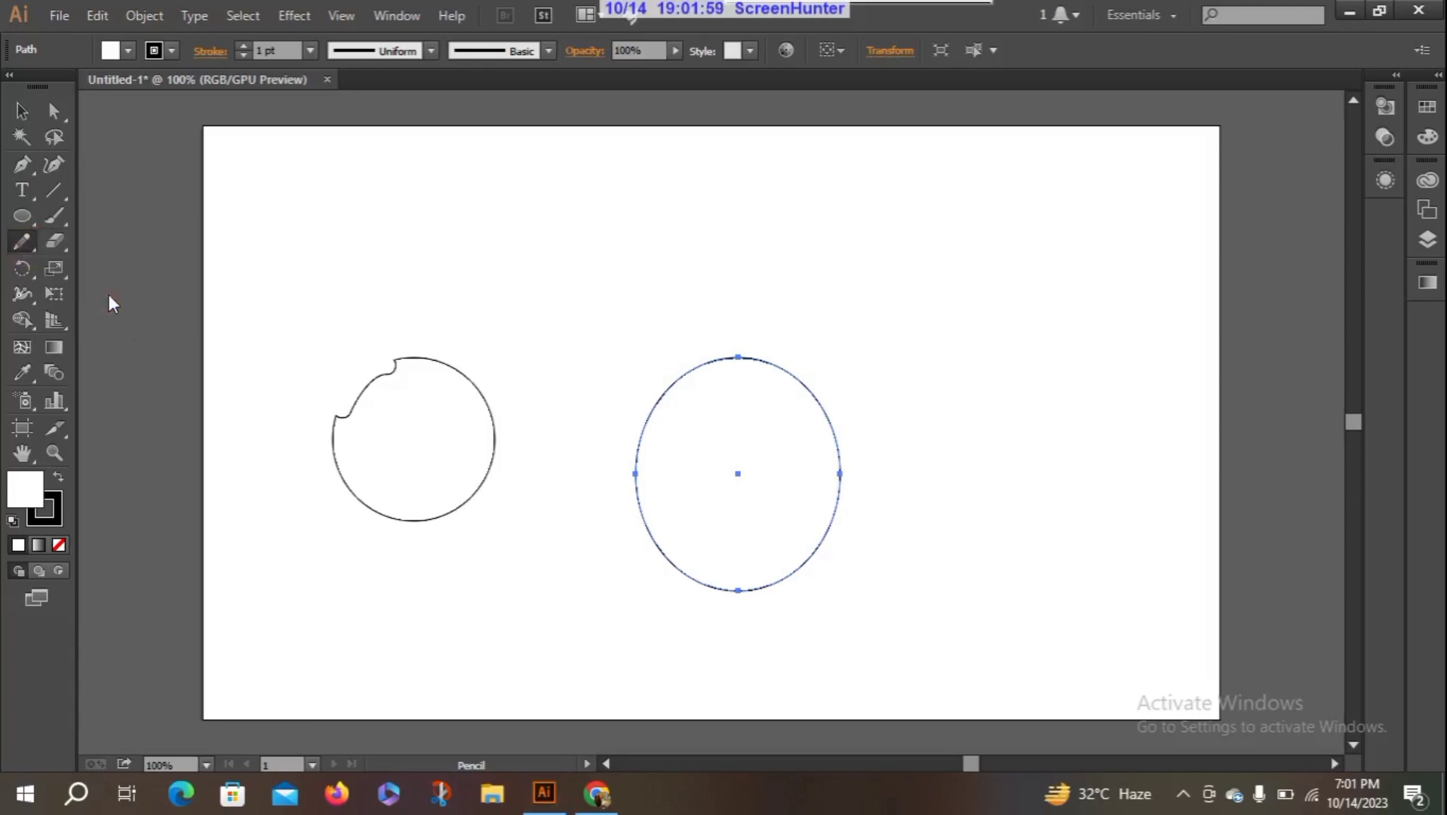
pyautogui.click(794, 371)
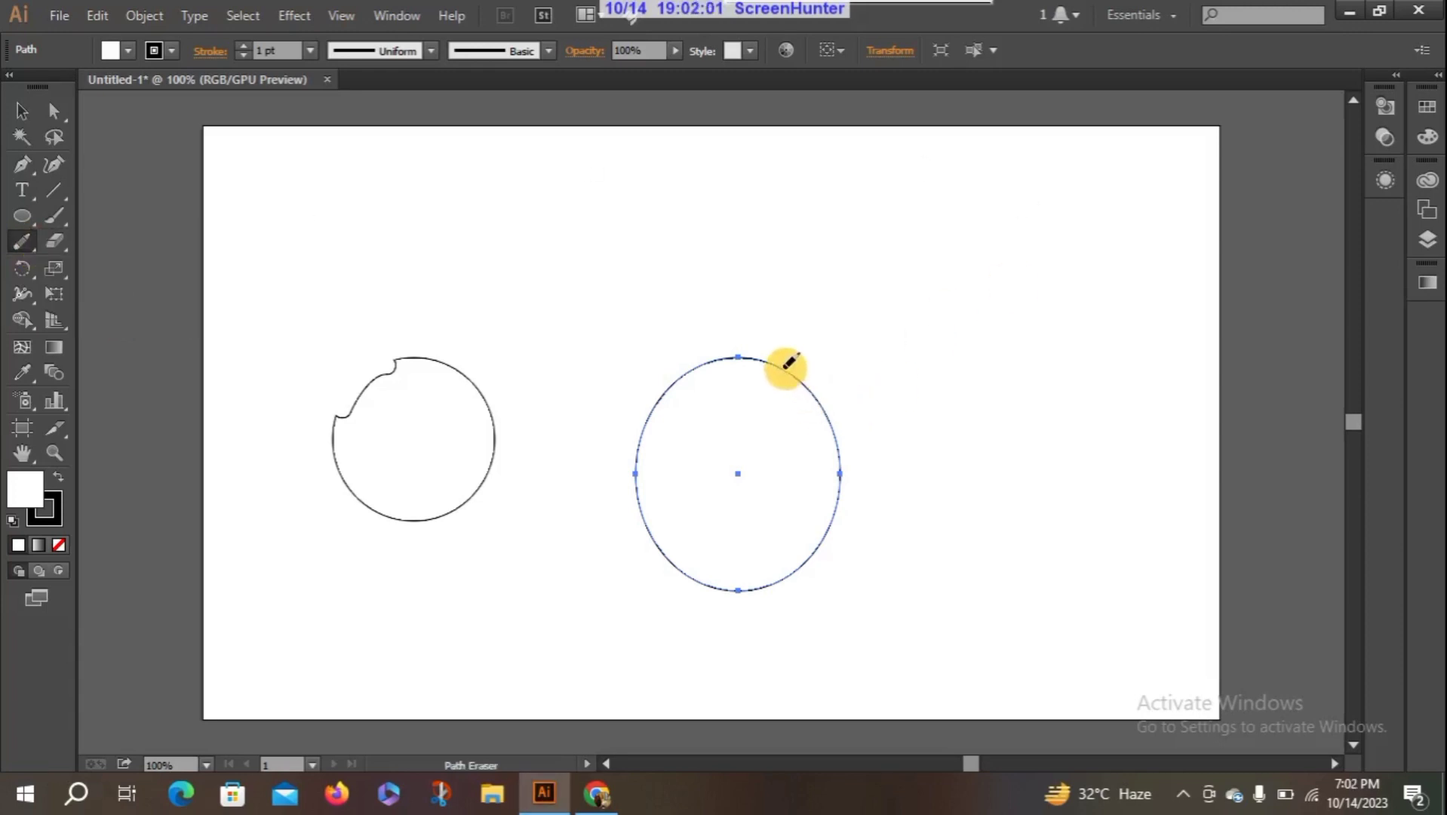
pyautogui.moveTo(791, 365)
pyautogui.mouseDown()
pyautogui.moveTo(843, 425)
pyautogui.moveTo(844, 469)
pyautogui.mouseUp()
pyautogui.click(842, 378)
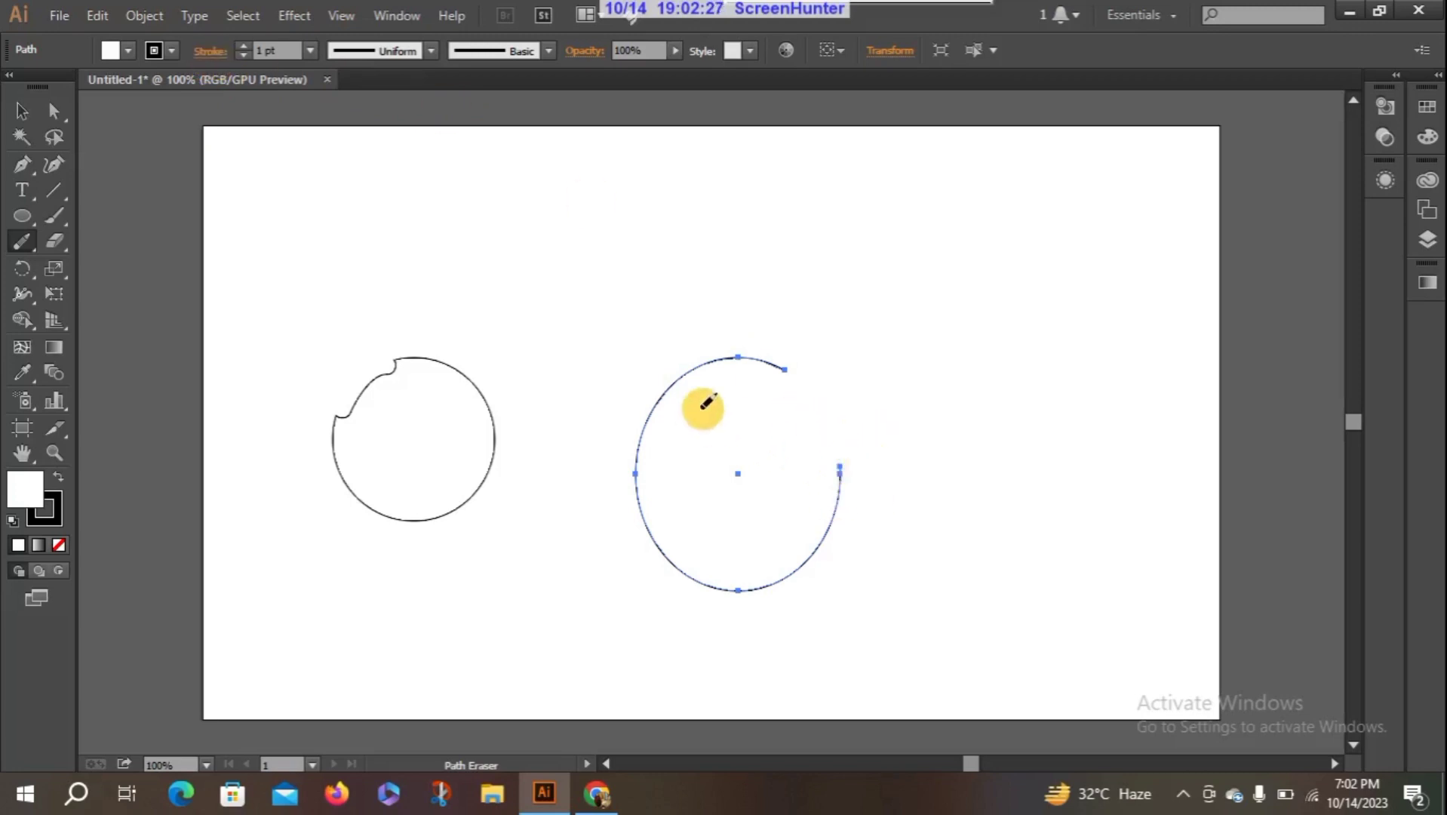
# - Open the stroke settings as a floating panel and place it clear of the open ellipse
pyautogui.click(205, 50)
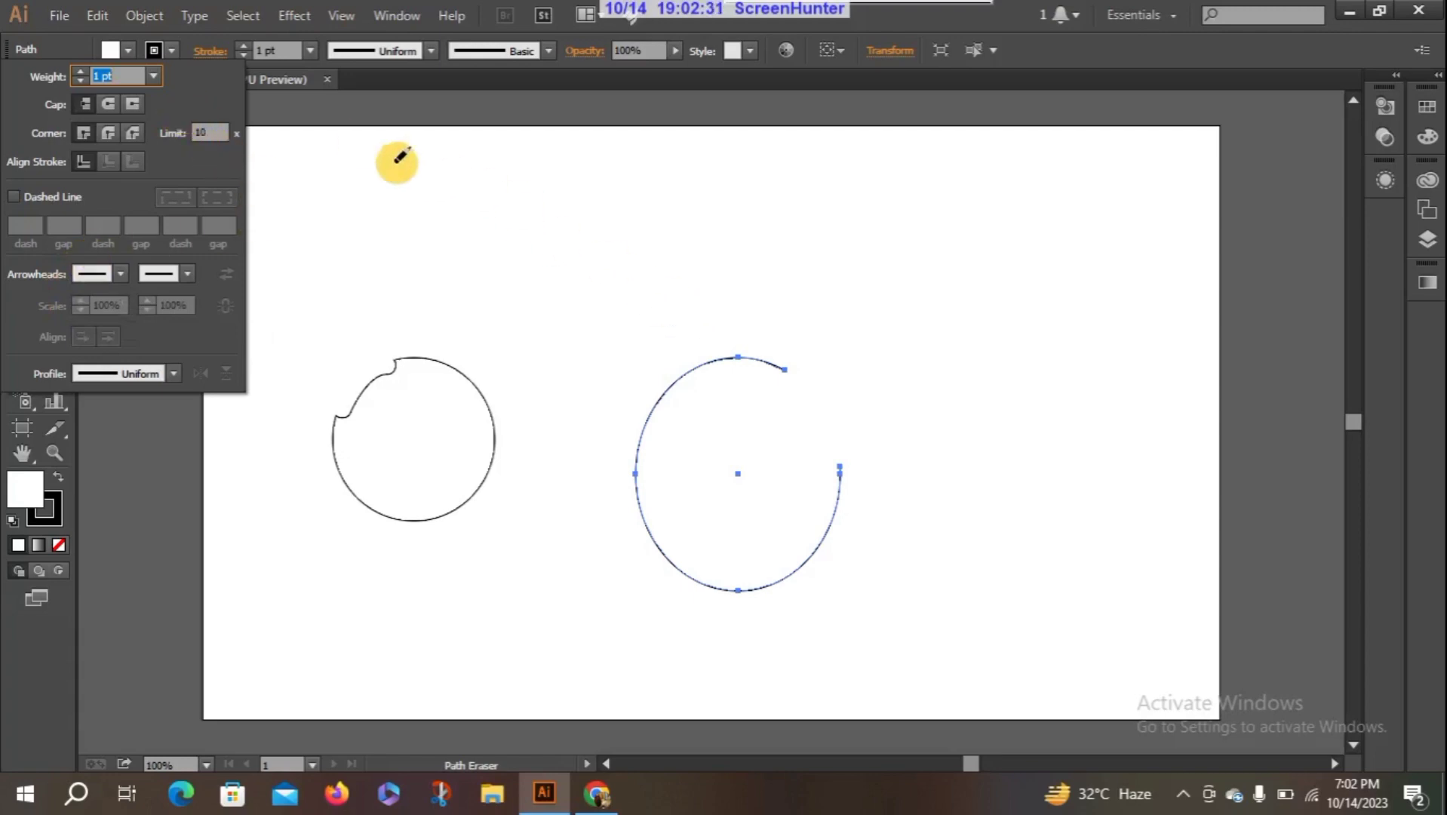
pyautogui.click(393, 14)
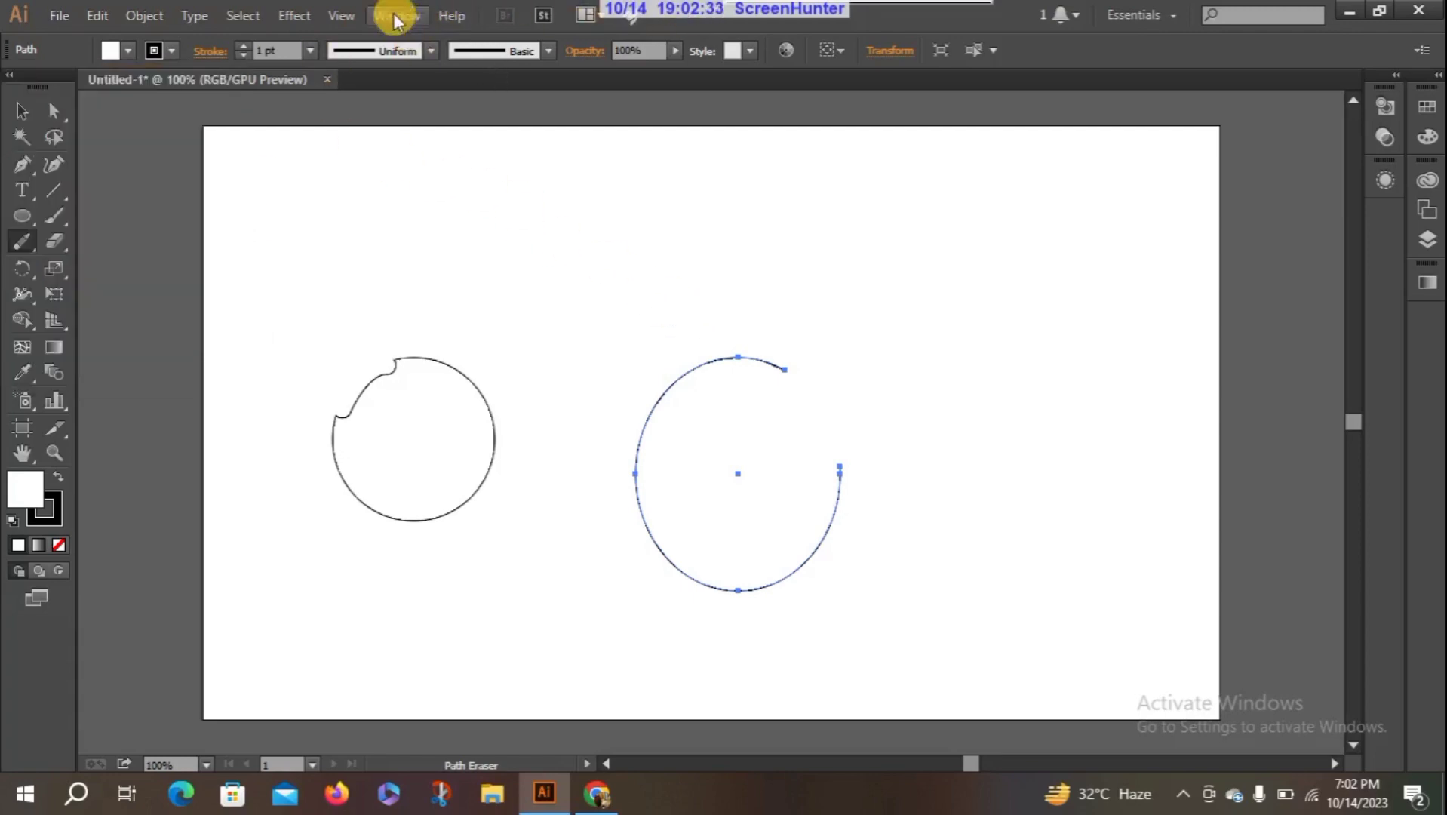
pyautogui.click(393, 14)
pyautogui.click(528, 751)
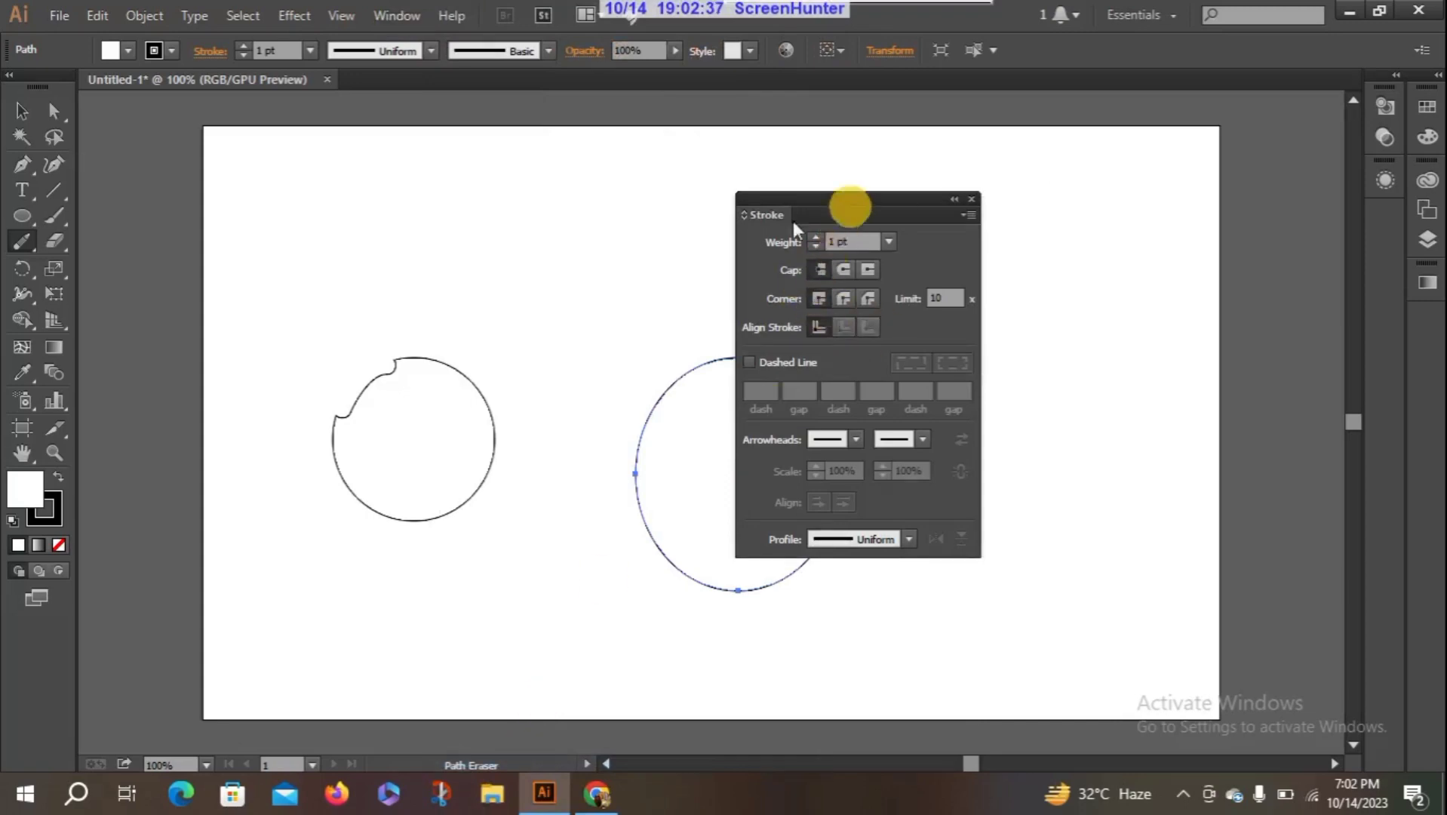
pyautogui.moveTo(836, 199); pyautogui.dragTo(1056, 168)
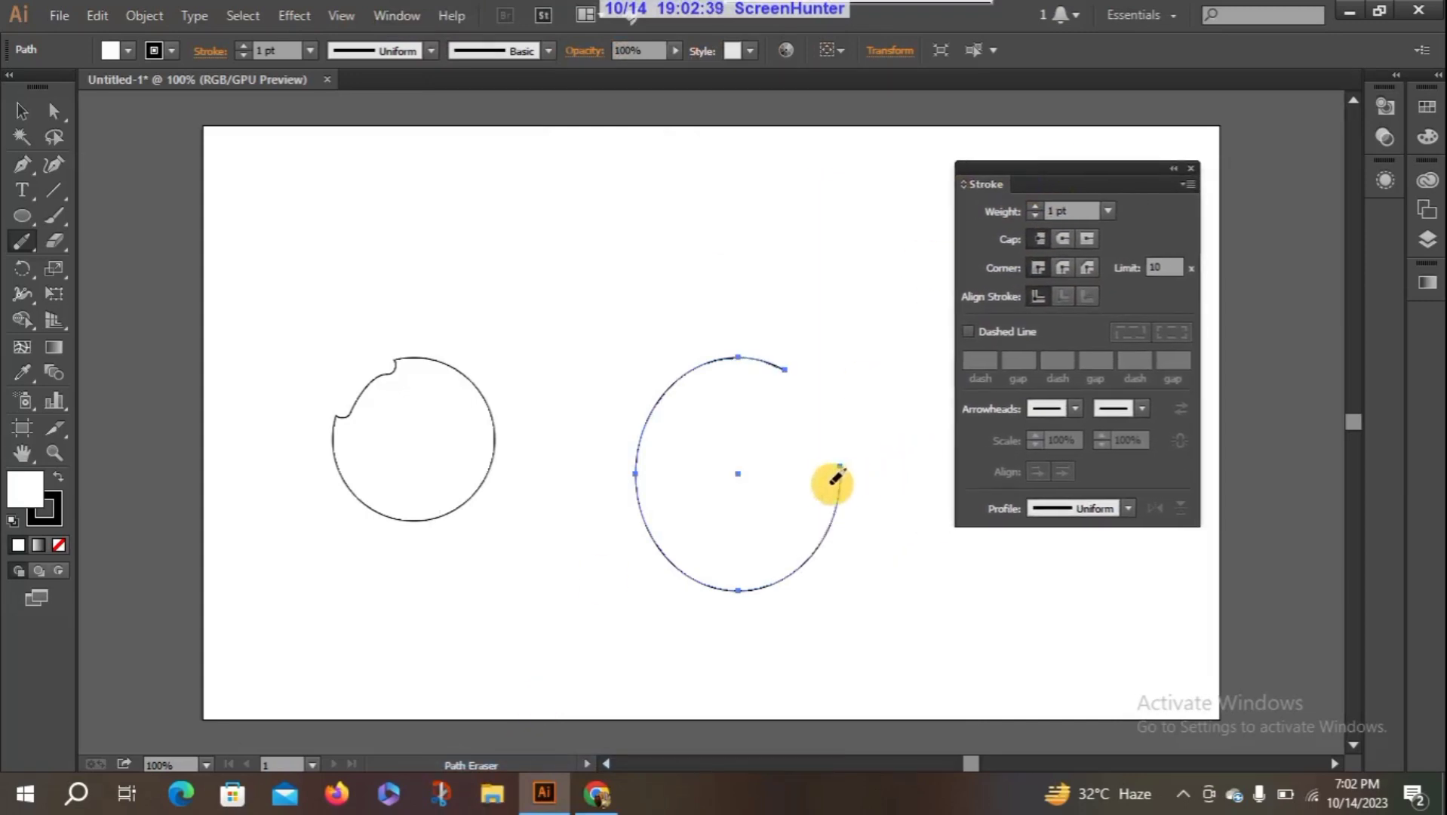
# - Try the Arrow 2 arrowhead on the open ellipse's start, then set it to Arrow 7
pyautogui.click(22, 110)
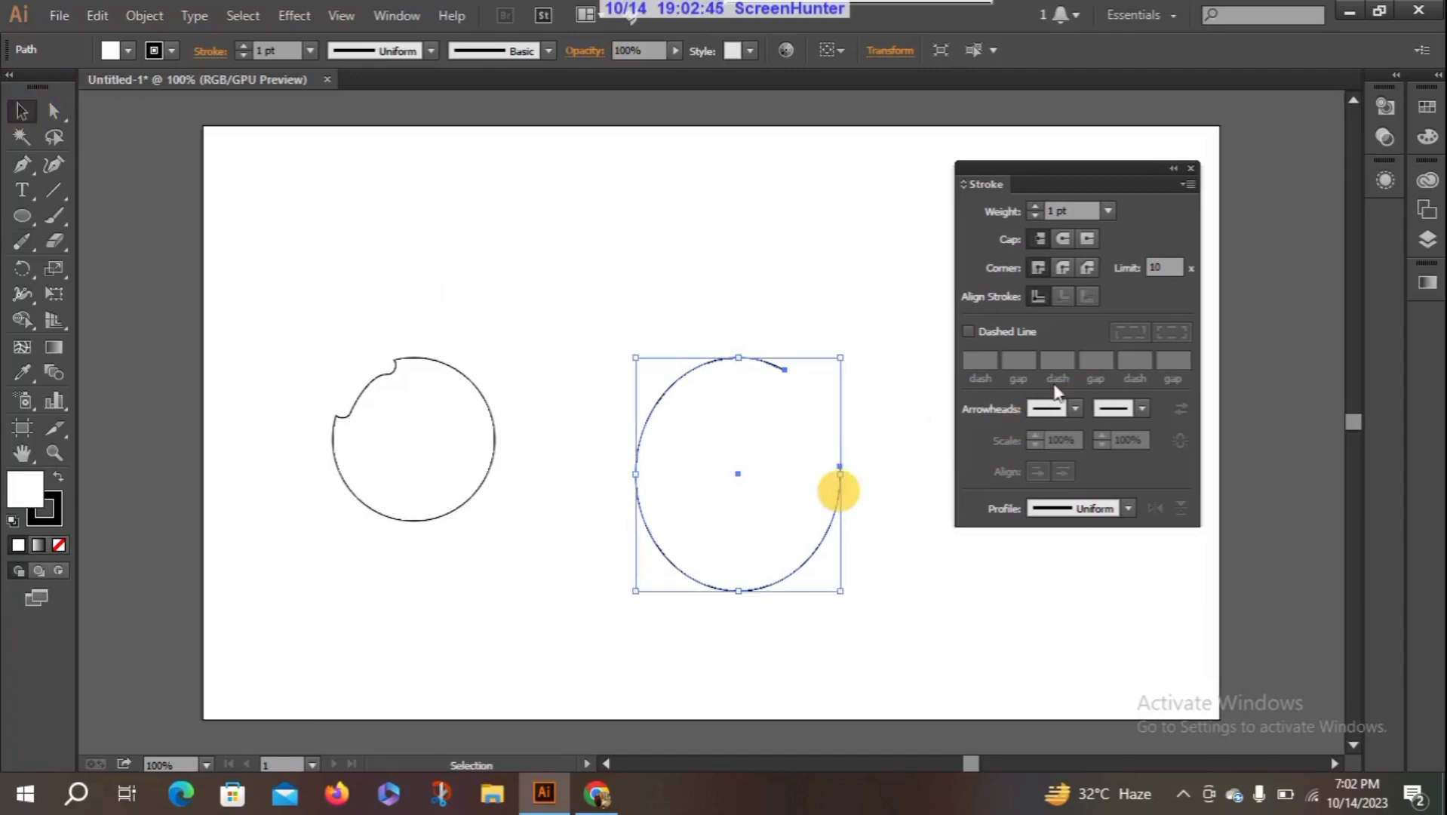
pyautogui.click(1073, 408)
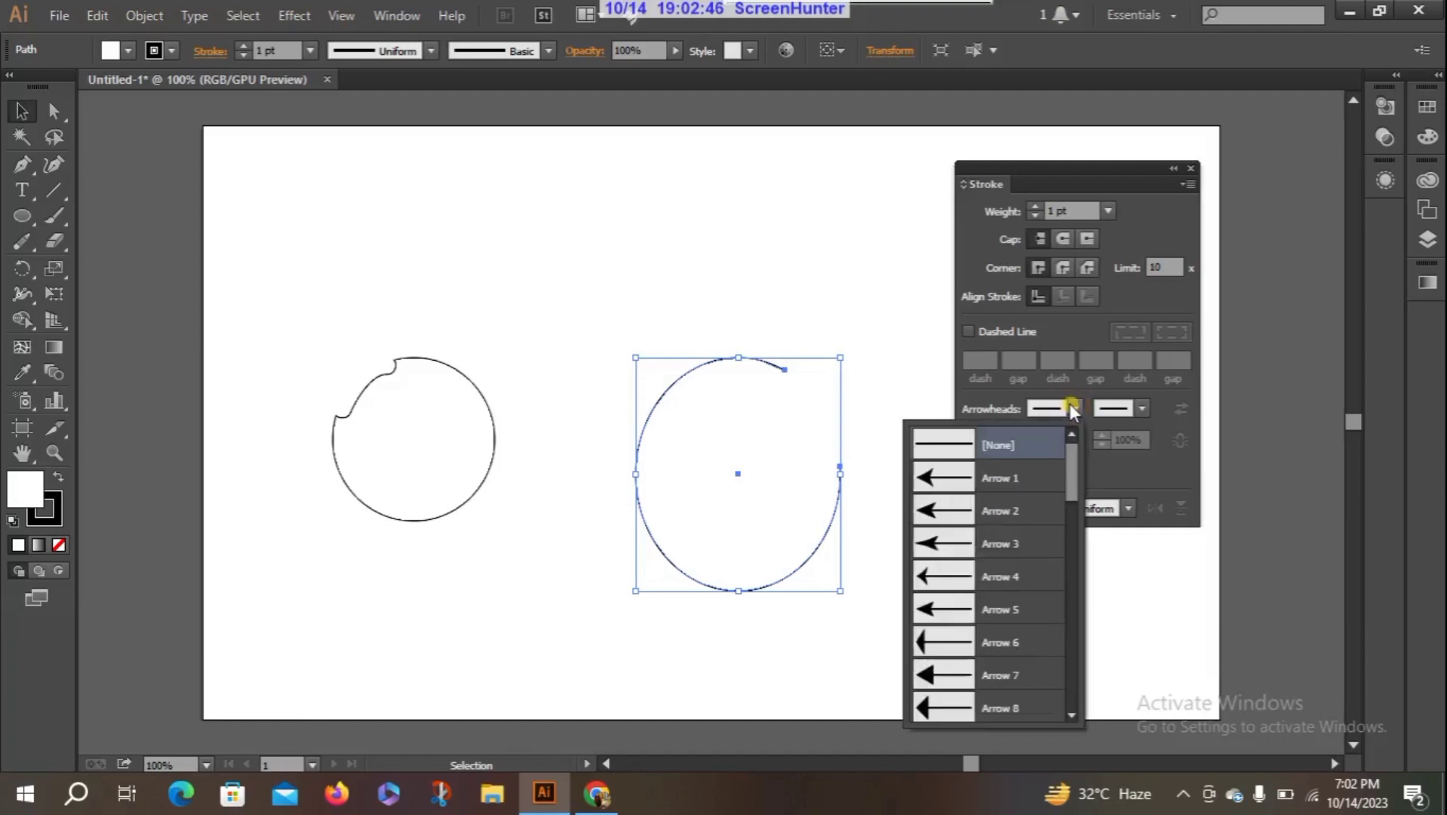
pyautogui.click(950, 508)
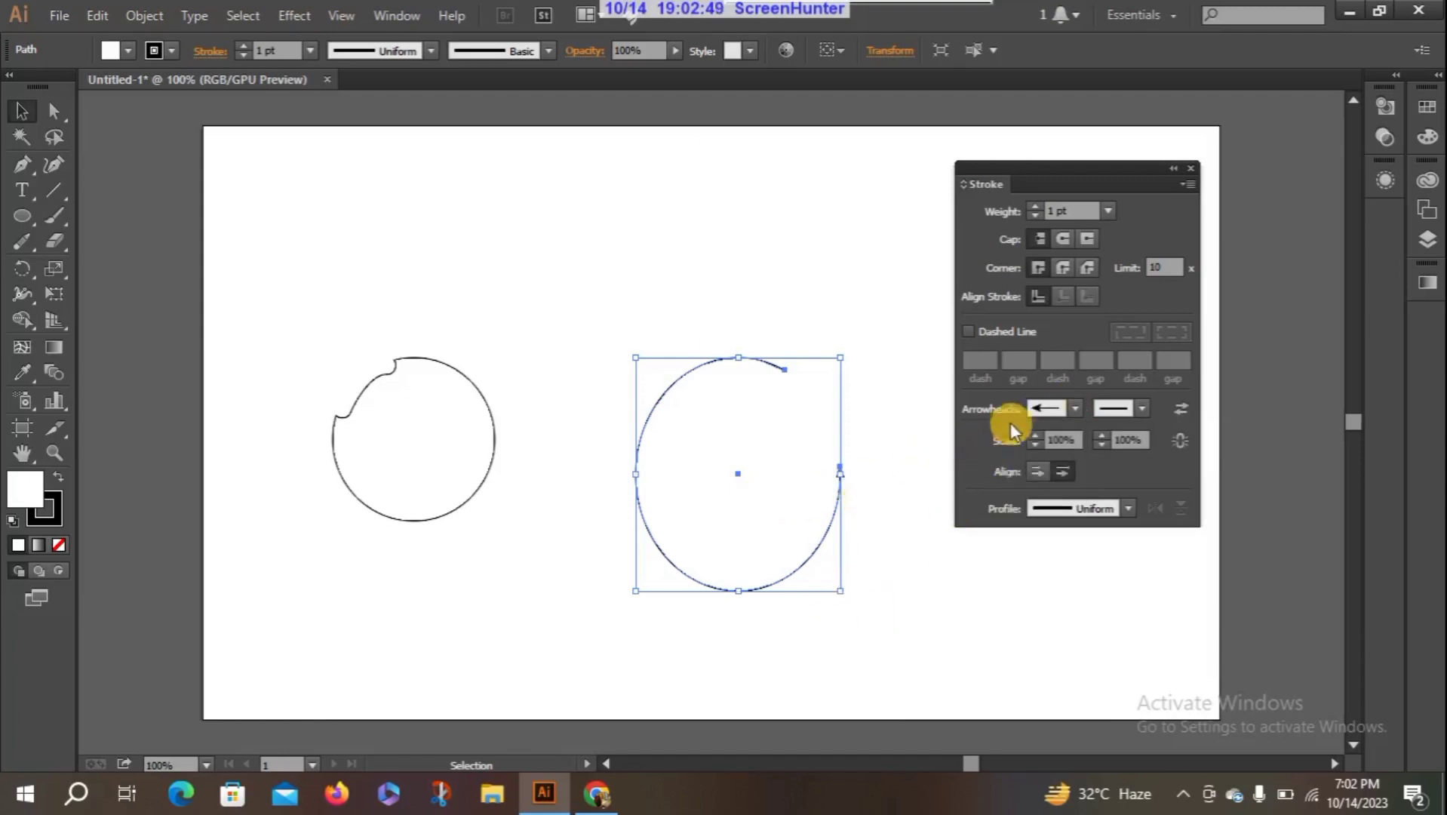
pyautogui.click(1073, 407)
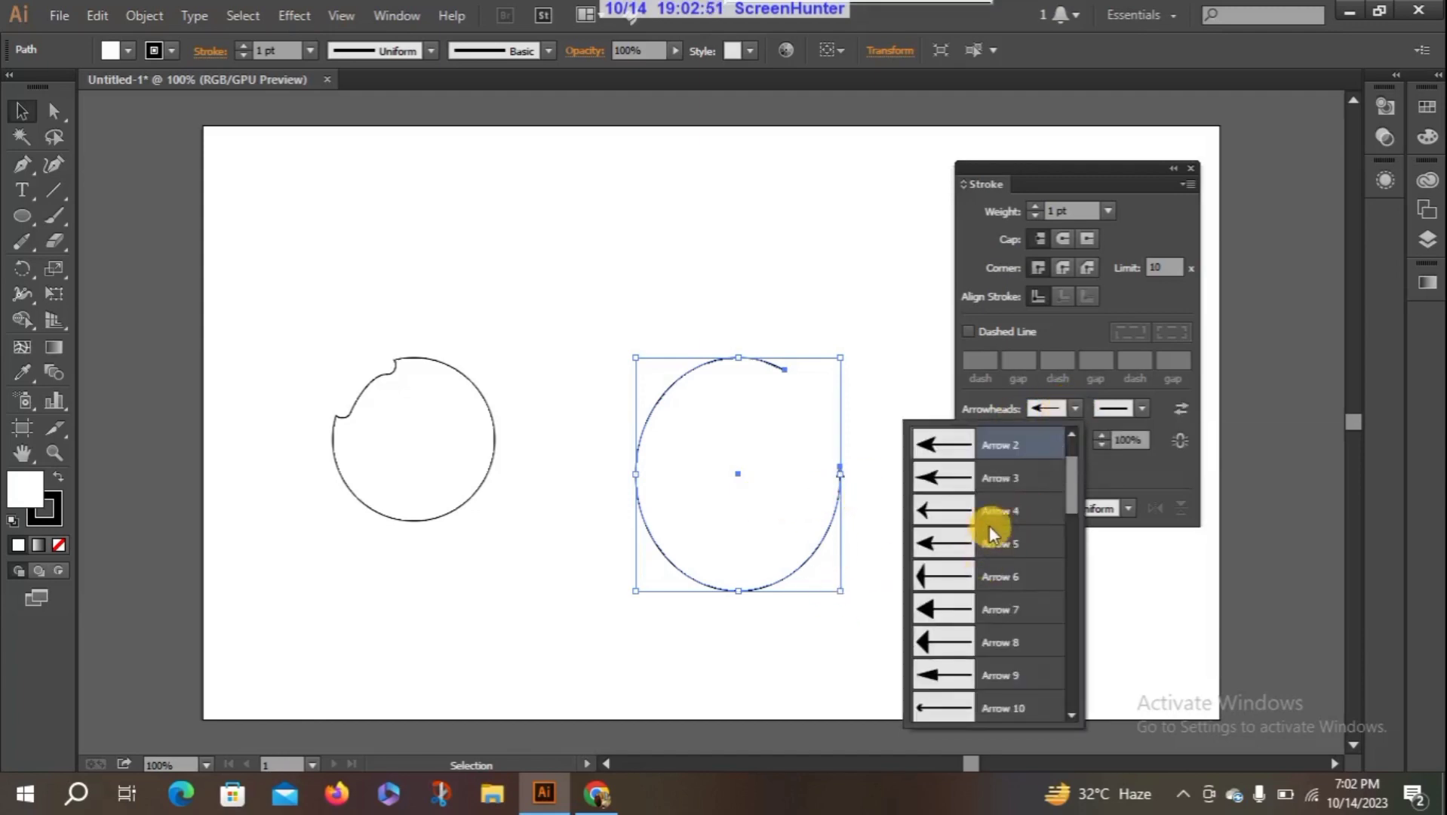
pyautogui.click(954, 609)
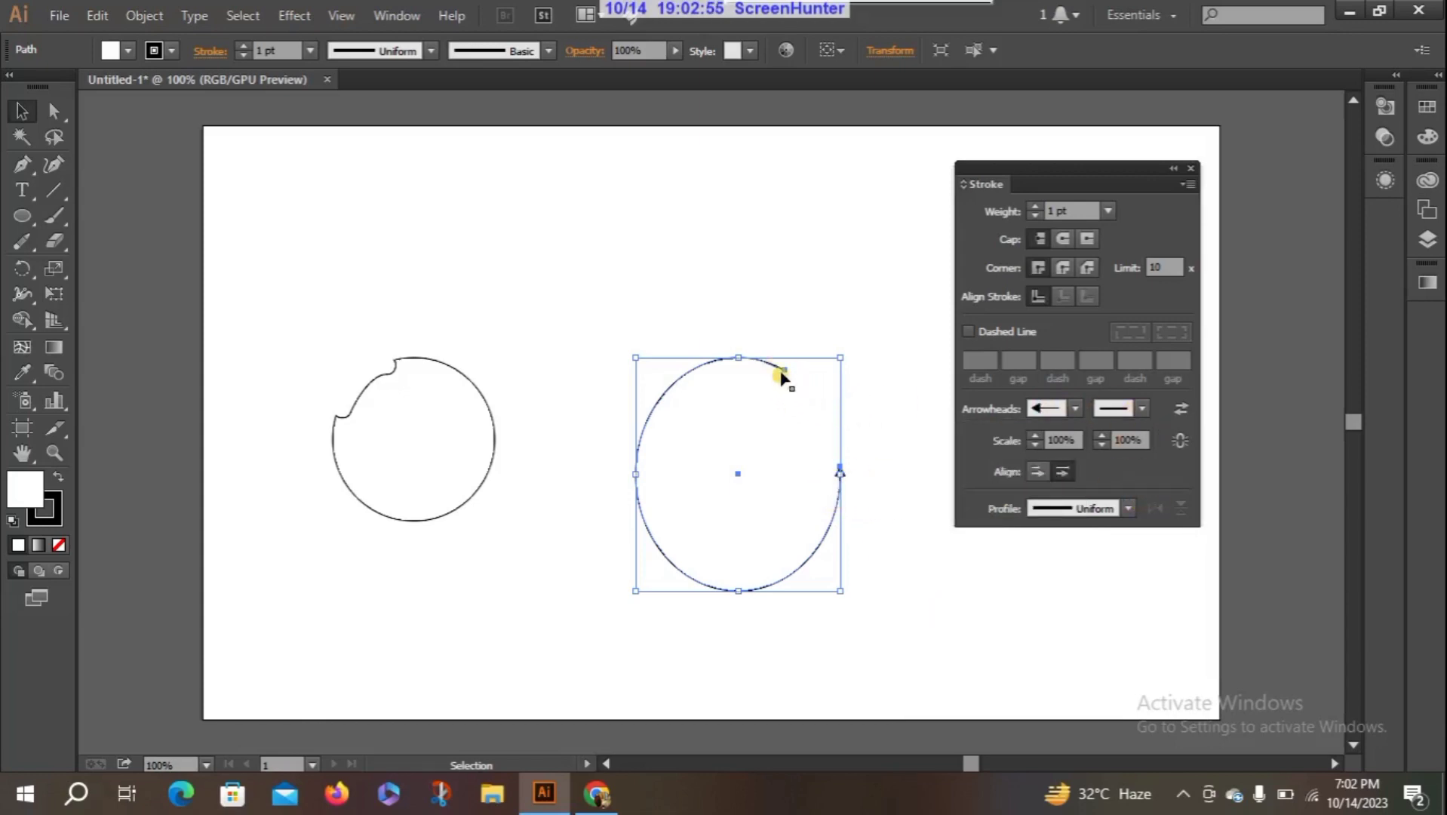
# - Set the end arrowhead of the open ellipse to Arrow 18 and close the stroke settings
pyautogui.click(1139, 407)
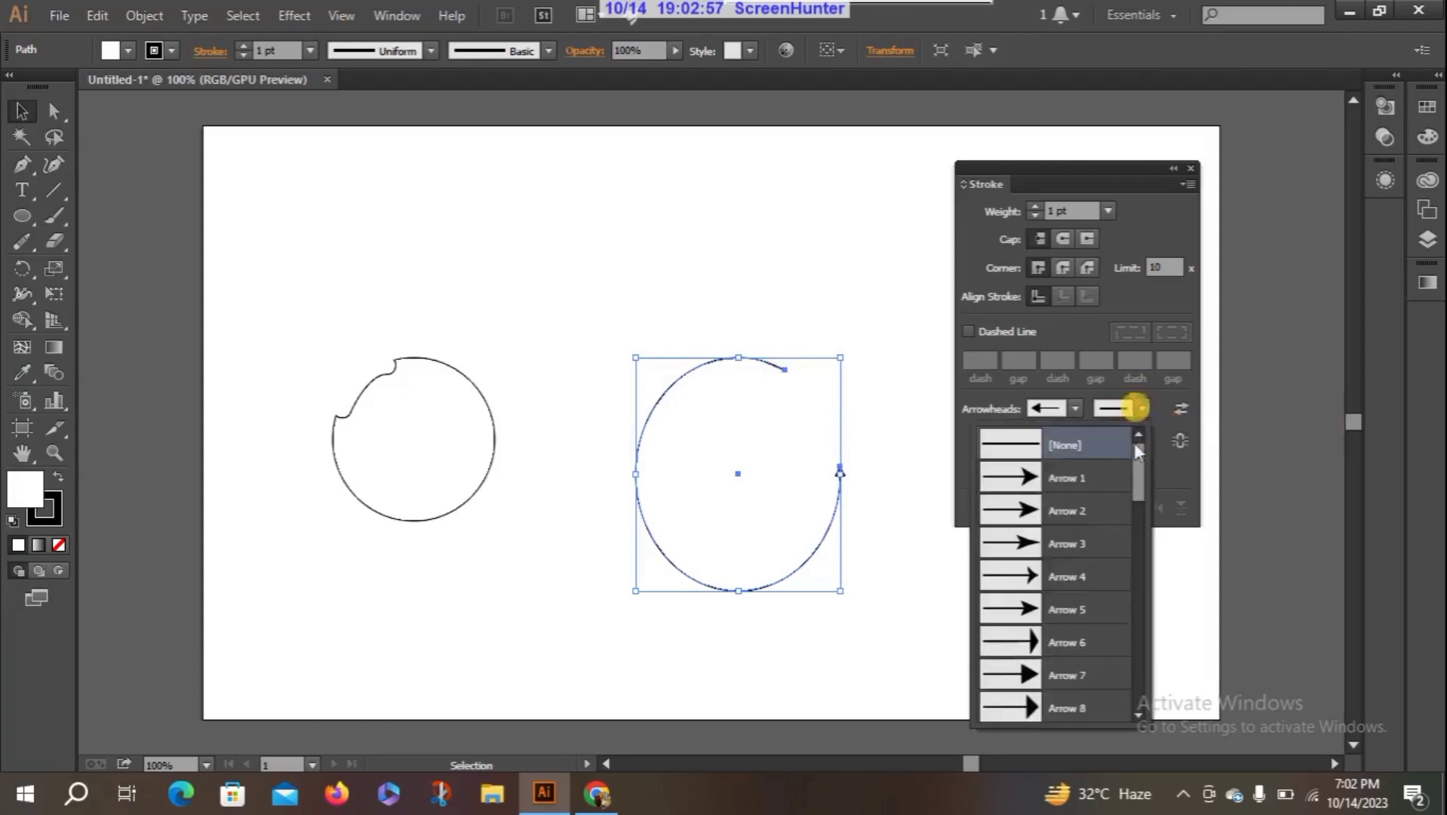
pyautogui.moveTo(1134, 478); pyautogui.dragTo(1156, 592)
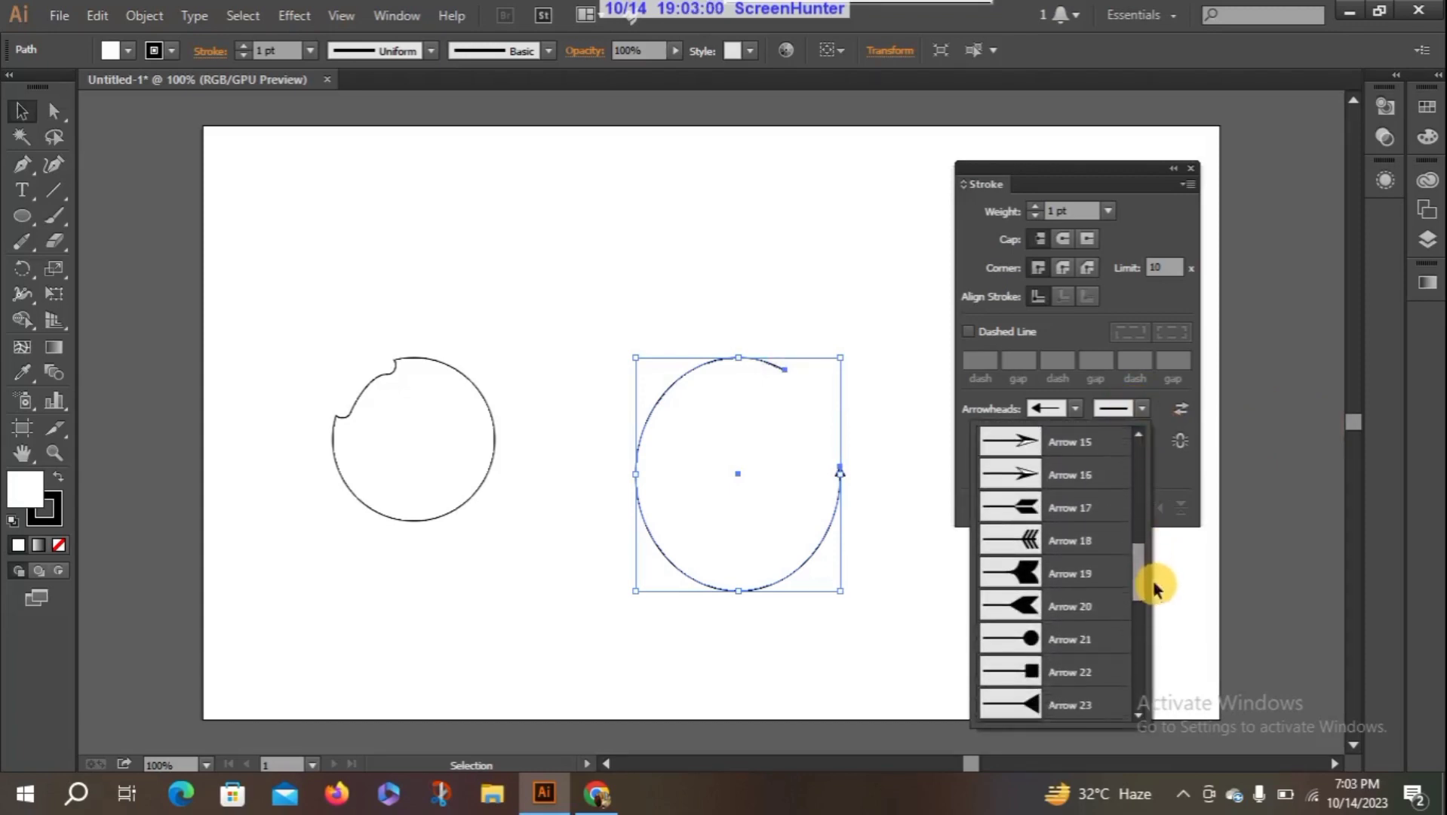
pyautogui.click(1030, 543)
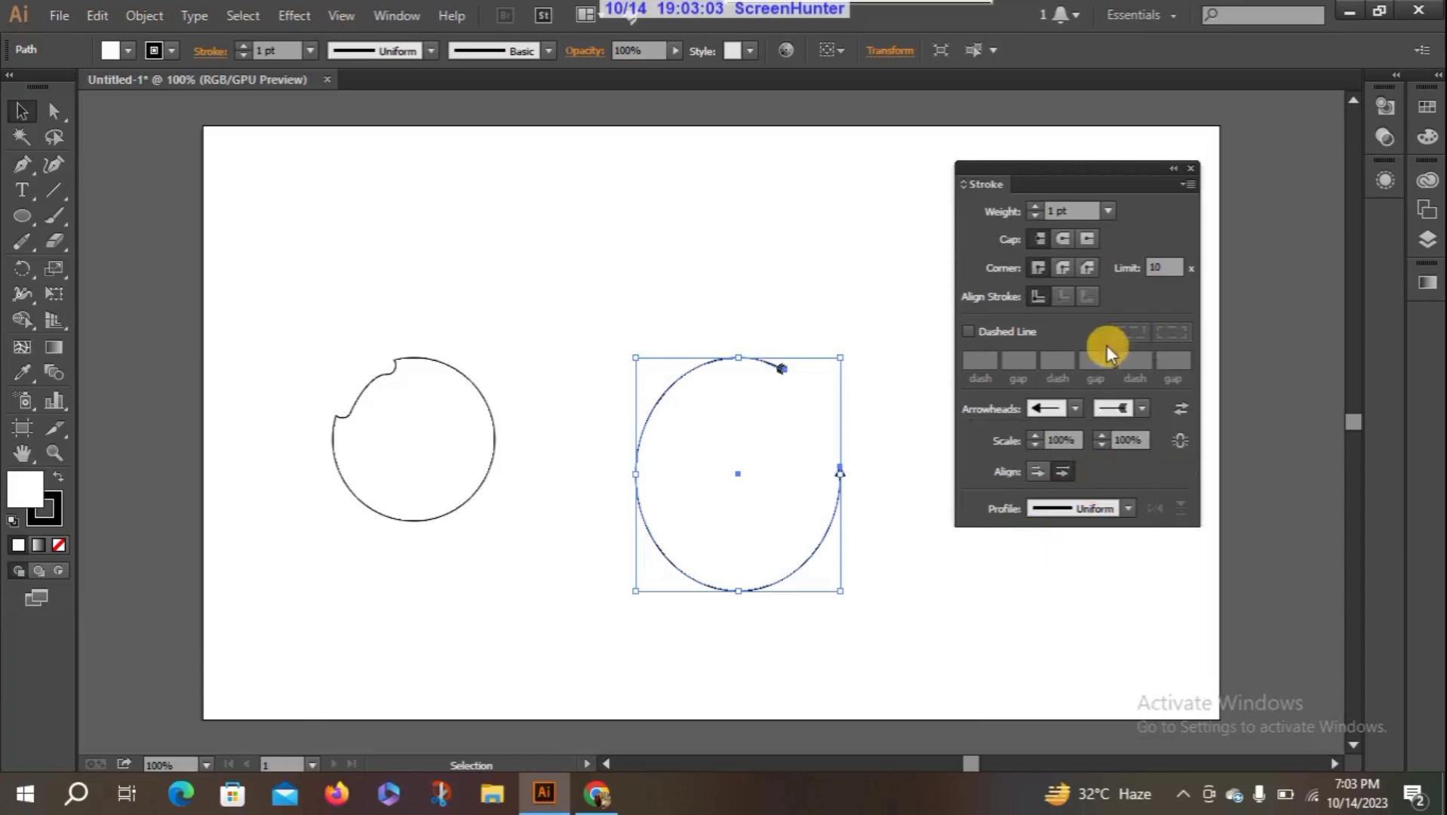
pyautogui.click(1189, 168)
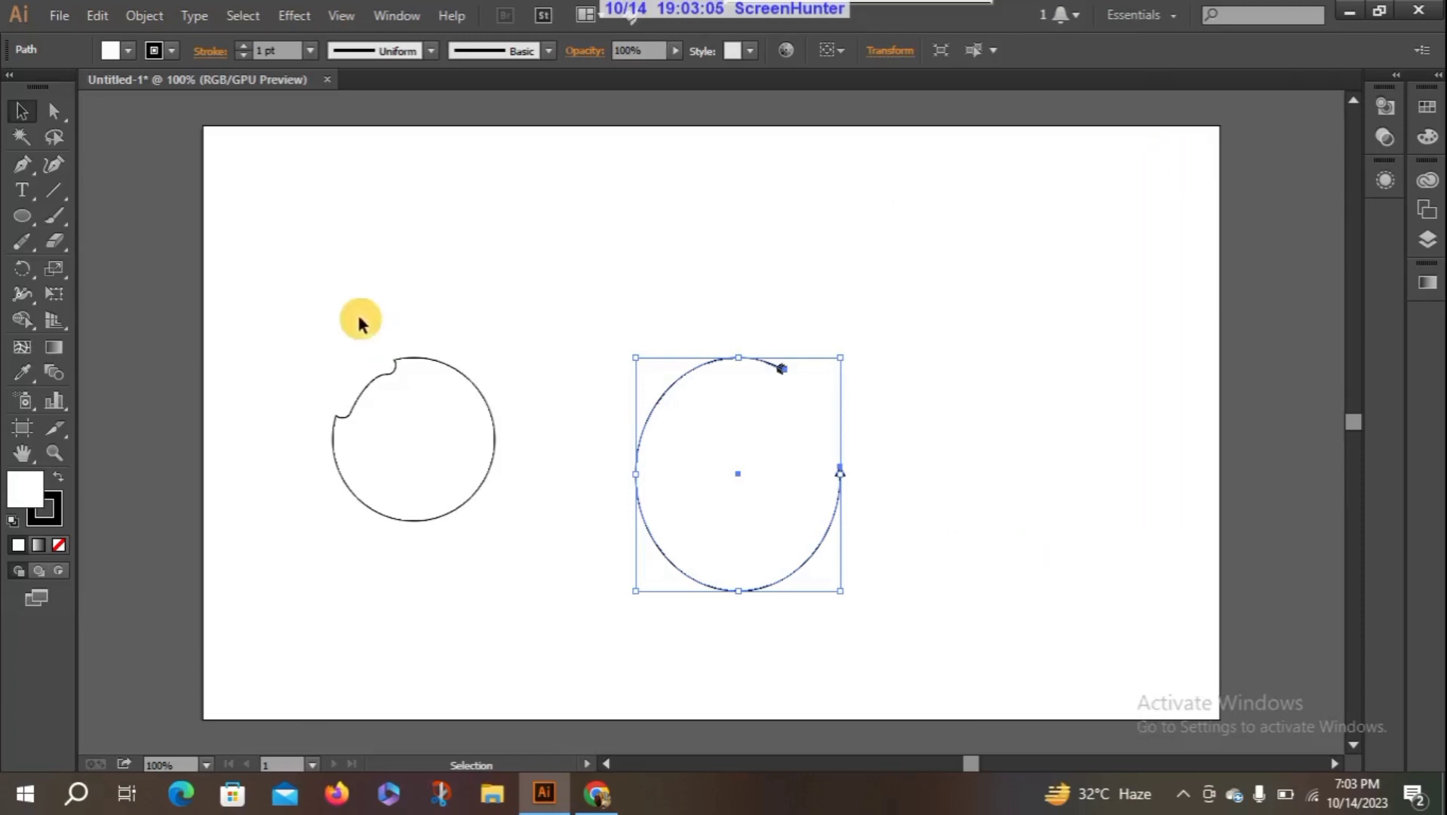
# - Increase the arrowed ellipse's stroke weight to 5 pt and deselect it
pyautogui.click(243, 46)
pyautogui.click(243, 46)
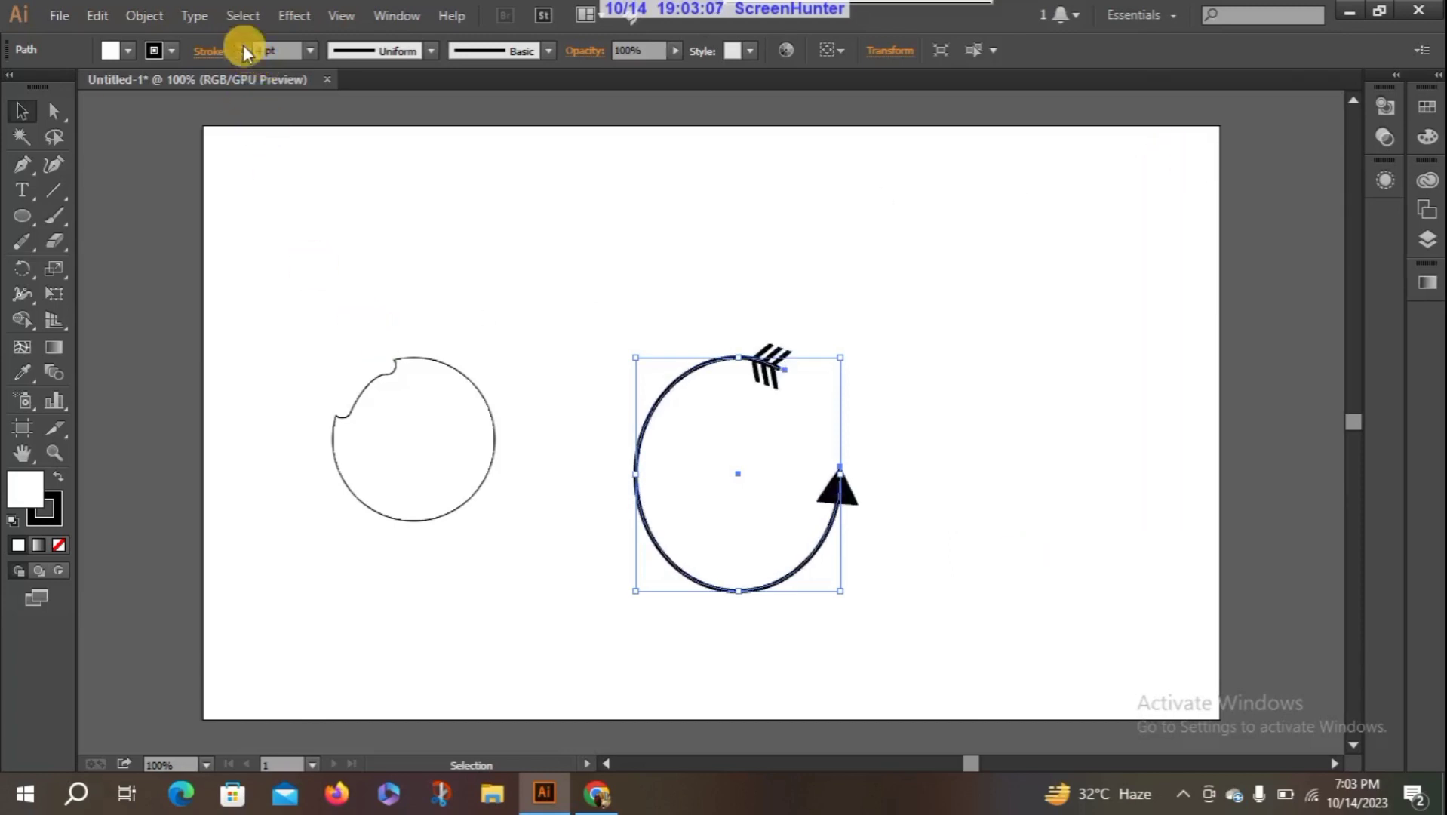
pyautogui.click(242, 46)
pyautogui.click(242, 46)
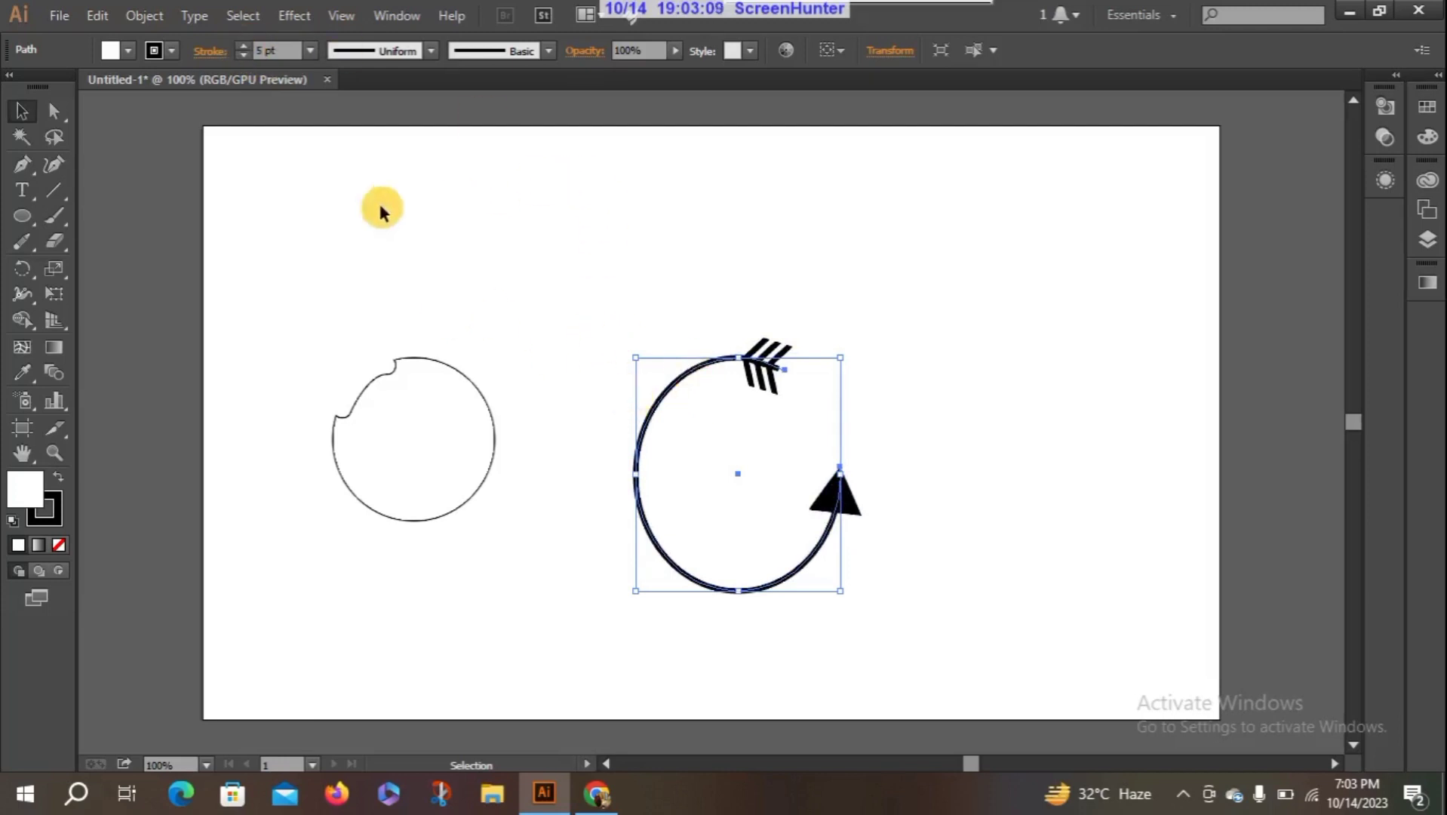
pyautogui.click(451, 290)
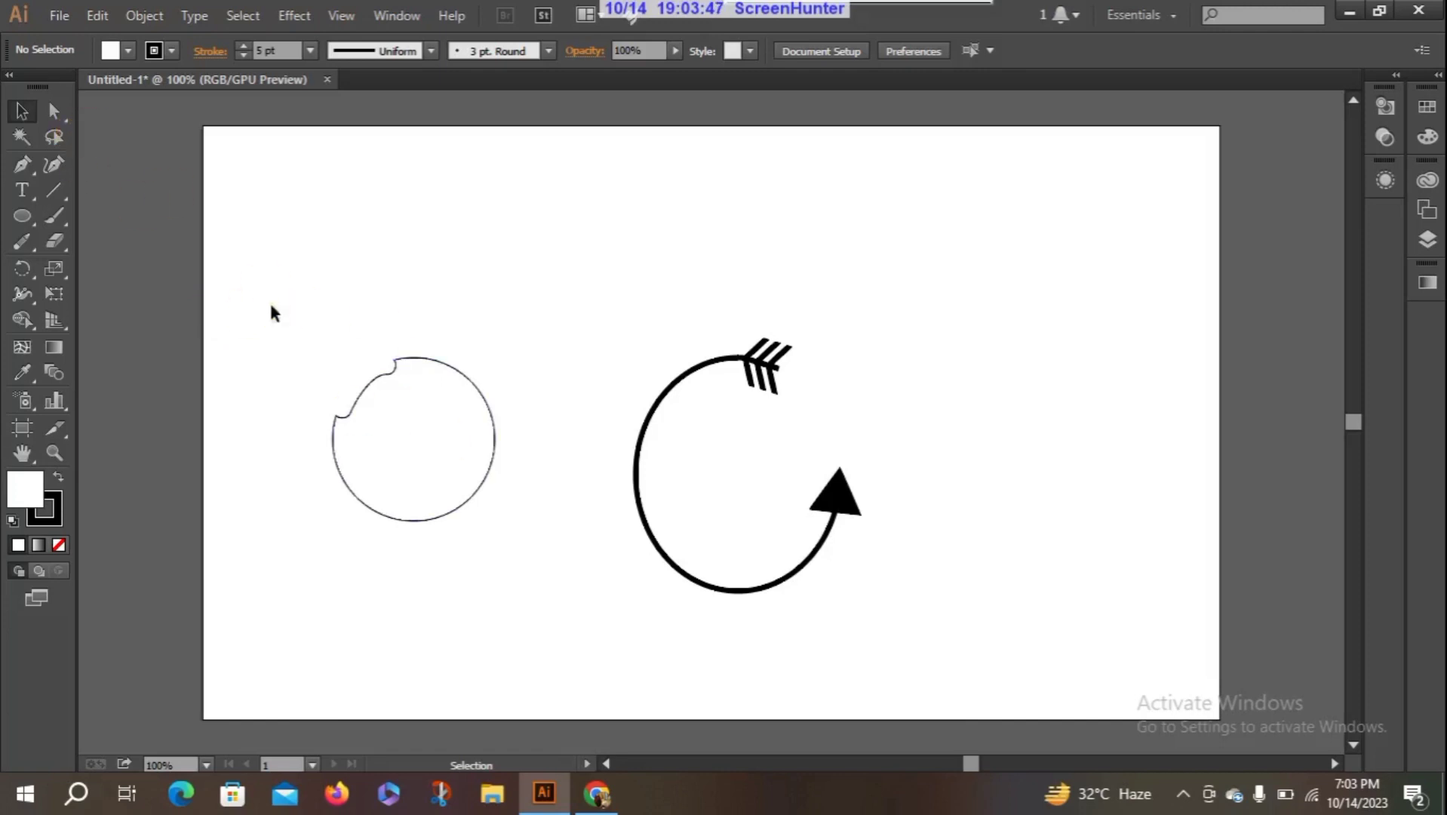
# - Delete both shapes and draw three curves that cross one another near the artboard's middle with the Pencil tool
pyautogui.moveTo(271, 302); pyautogui.dragTo(1018, 670)
pyautogui.press('Delete')
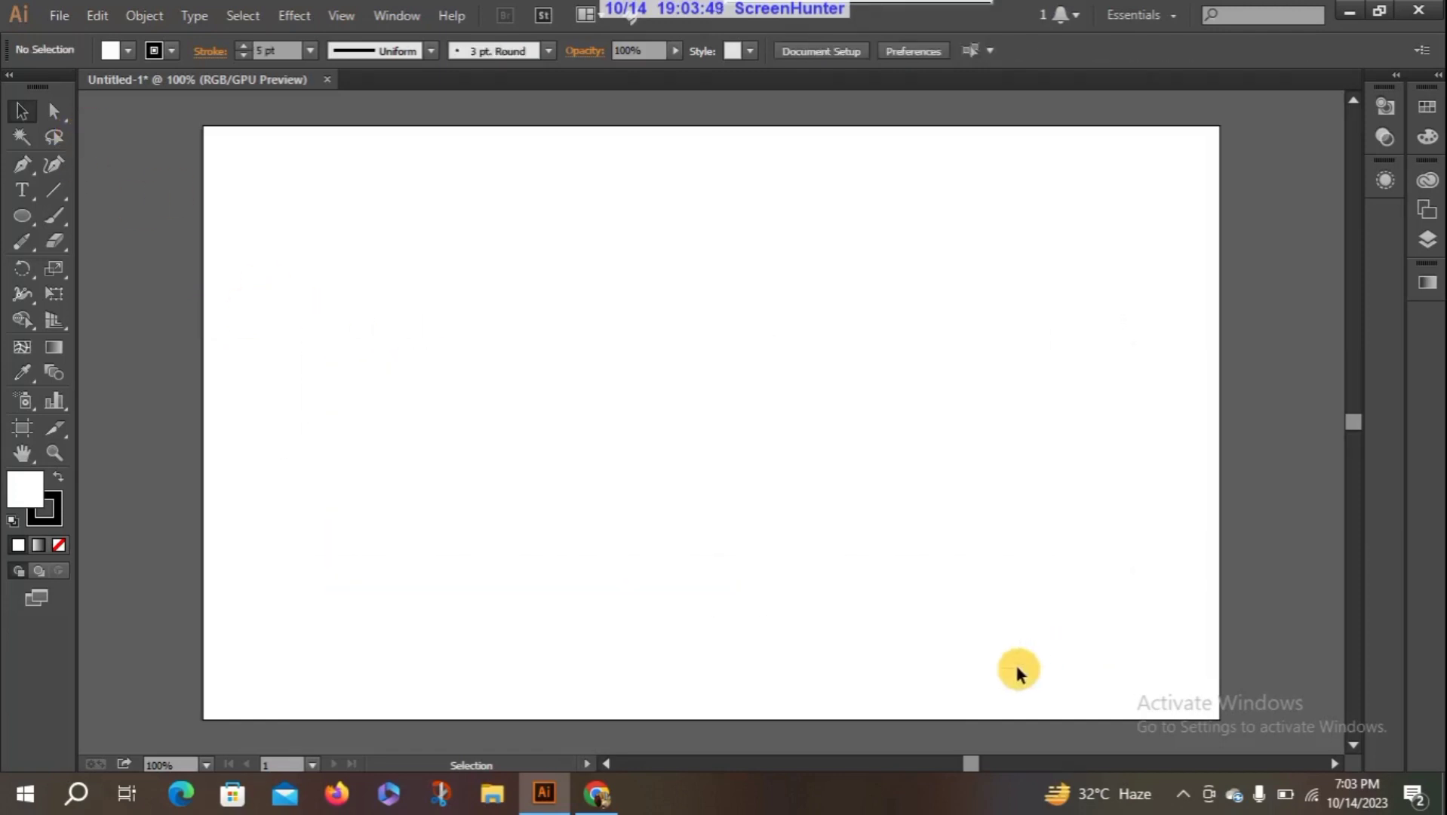
pyautogui.click(25, 240)
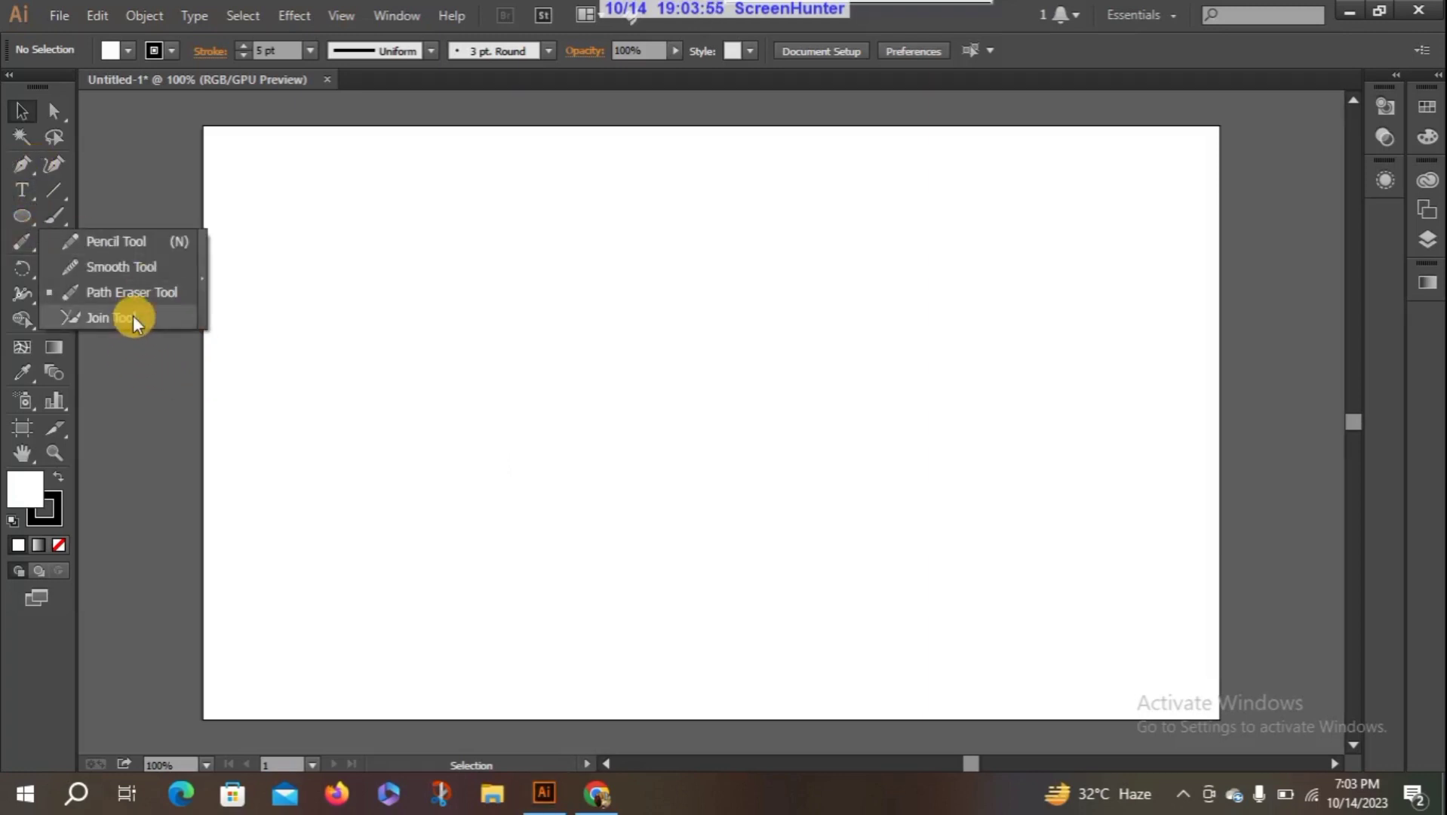
pyautogui.click(132, 242)
pyautogui.moveTo(545, 257)
pyautogui.mouseDown()
pyautogui.moveTo(788, 450)
pyautogui.moveTo(812, 503)
pyautogui.mouseUp()
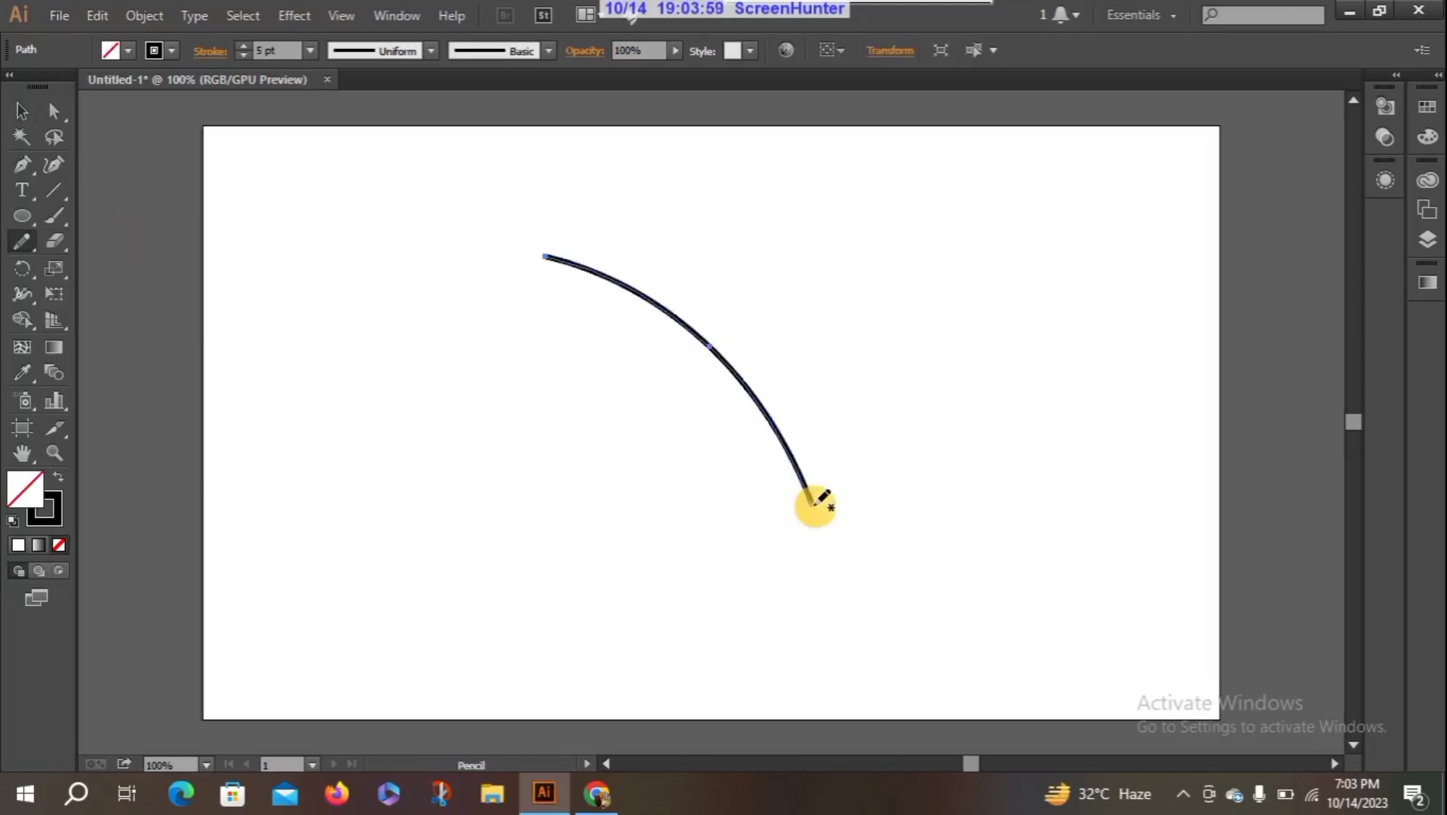
pyautogui.moveTo(716, 239)
pyautogui.mouseDown()
pyautogui.moveTo(619, 357)
pyautogui.moveTo(565, 461)
pyautogui.mouseUp()
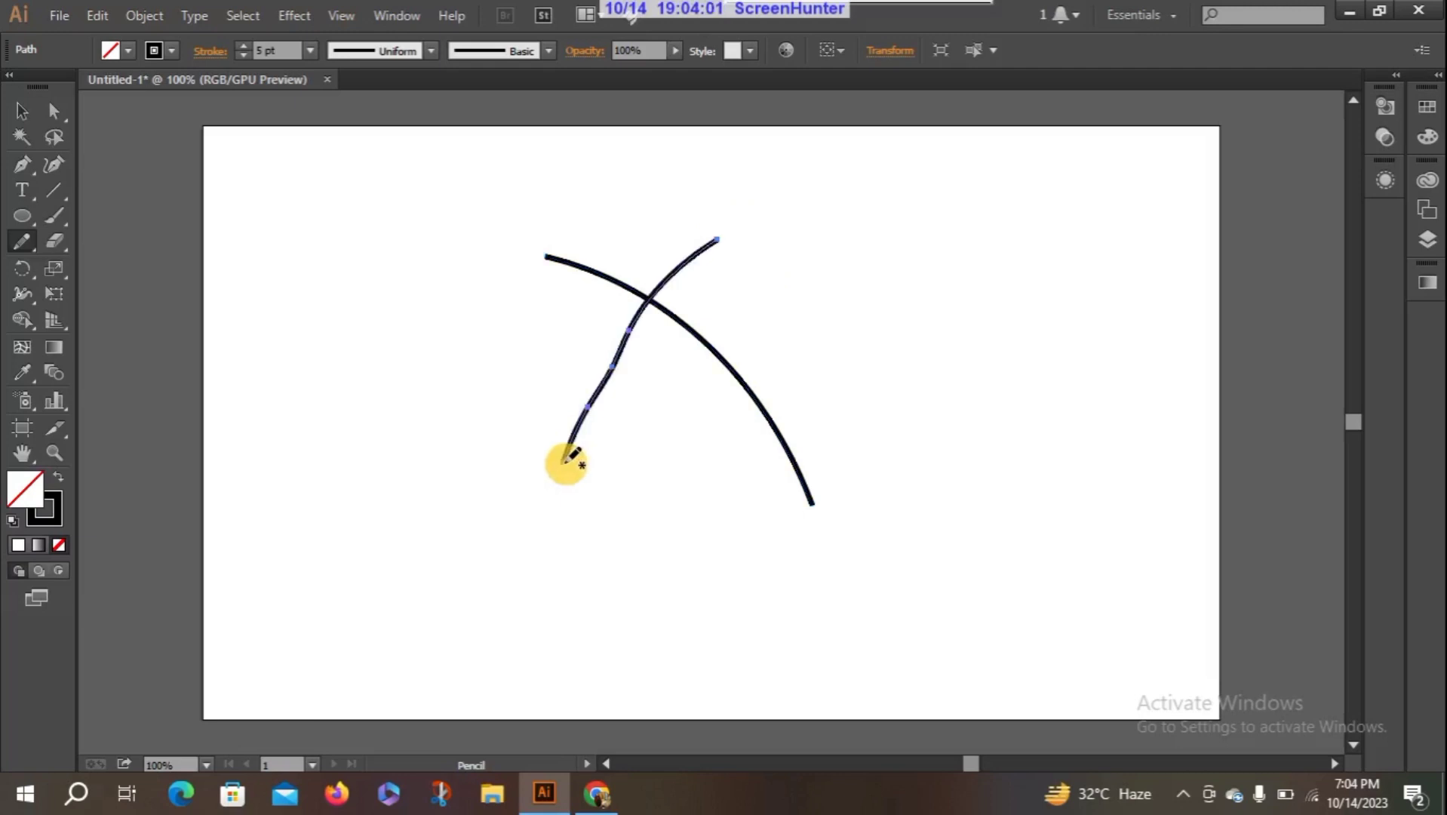
pyautogui.moveTo(510, 368)
pyautogui.mouseDown()
pyautogui.moveTo(727, 467)
pyautogui.moveTo(853, 421)
pyautogui.mouseUp()
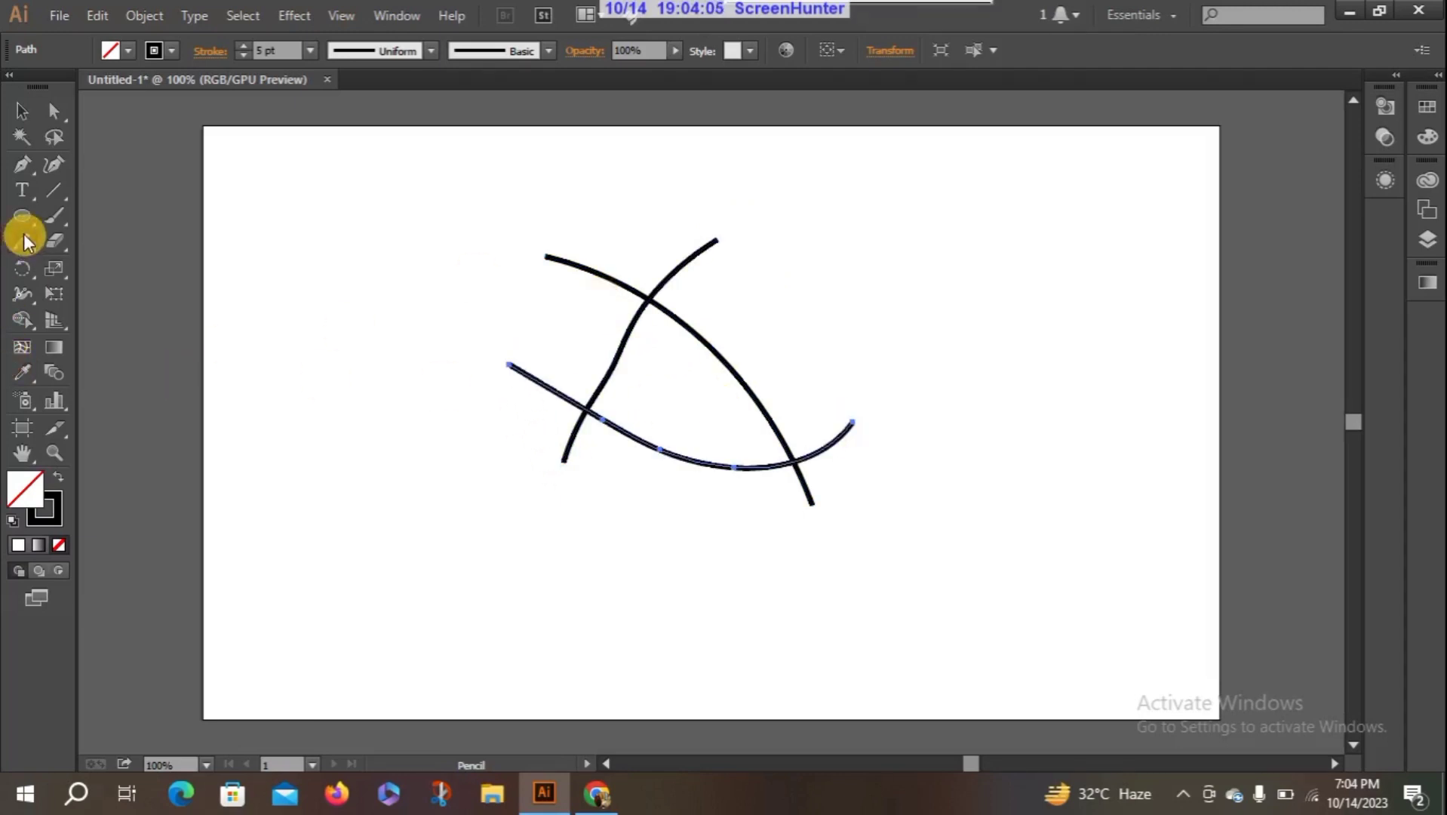
# - Select all three curves and trim and join the upper two at their crossing with the Join tool
pyautogui.click(22, 111)
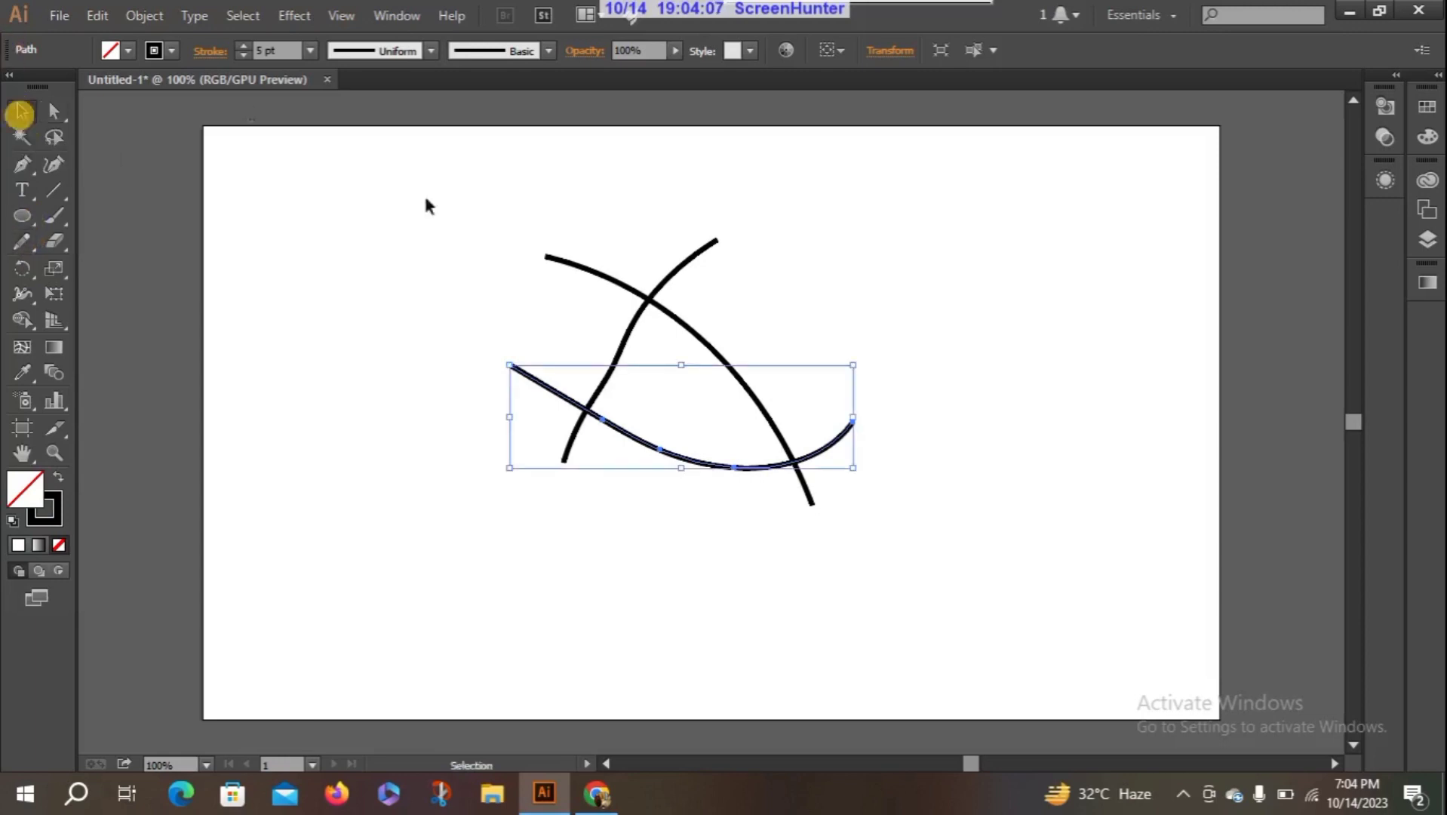
pyautogui.moveTo(440, 152)
pyautogui.mouseDown()
pyautogui.moveTo(716, 552)
pyautogui.moveTo(1005, 618)
pyautogui.mouseUp()
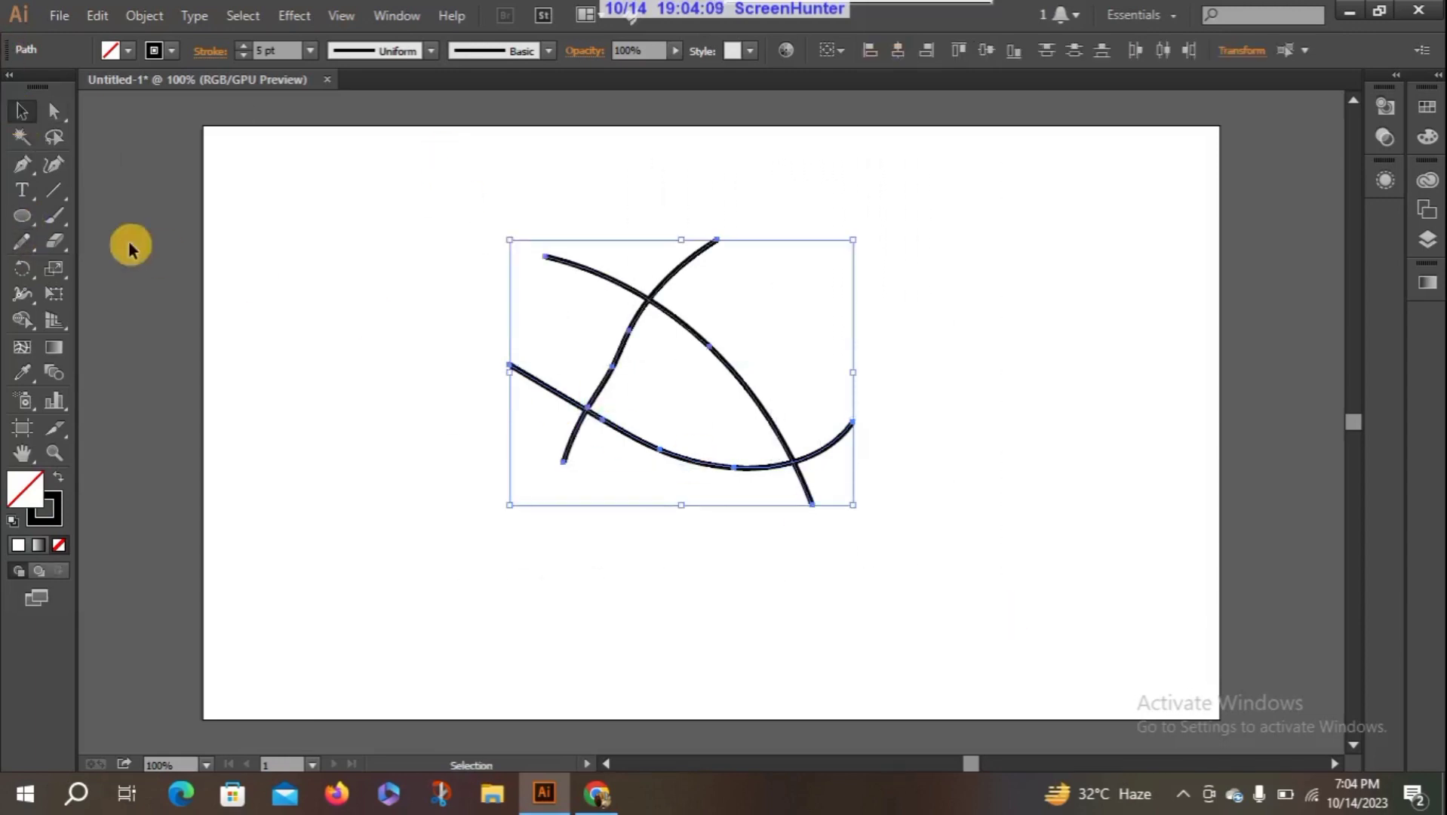
pyautogui.click(23, 241)
pyautogui.click(114, 316)
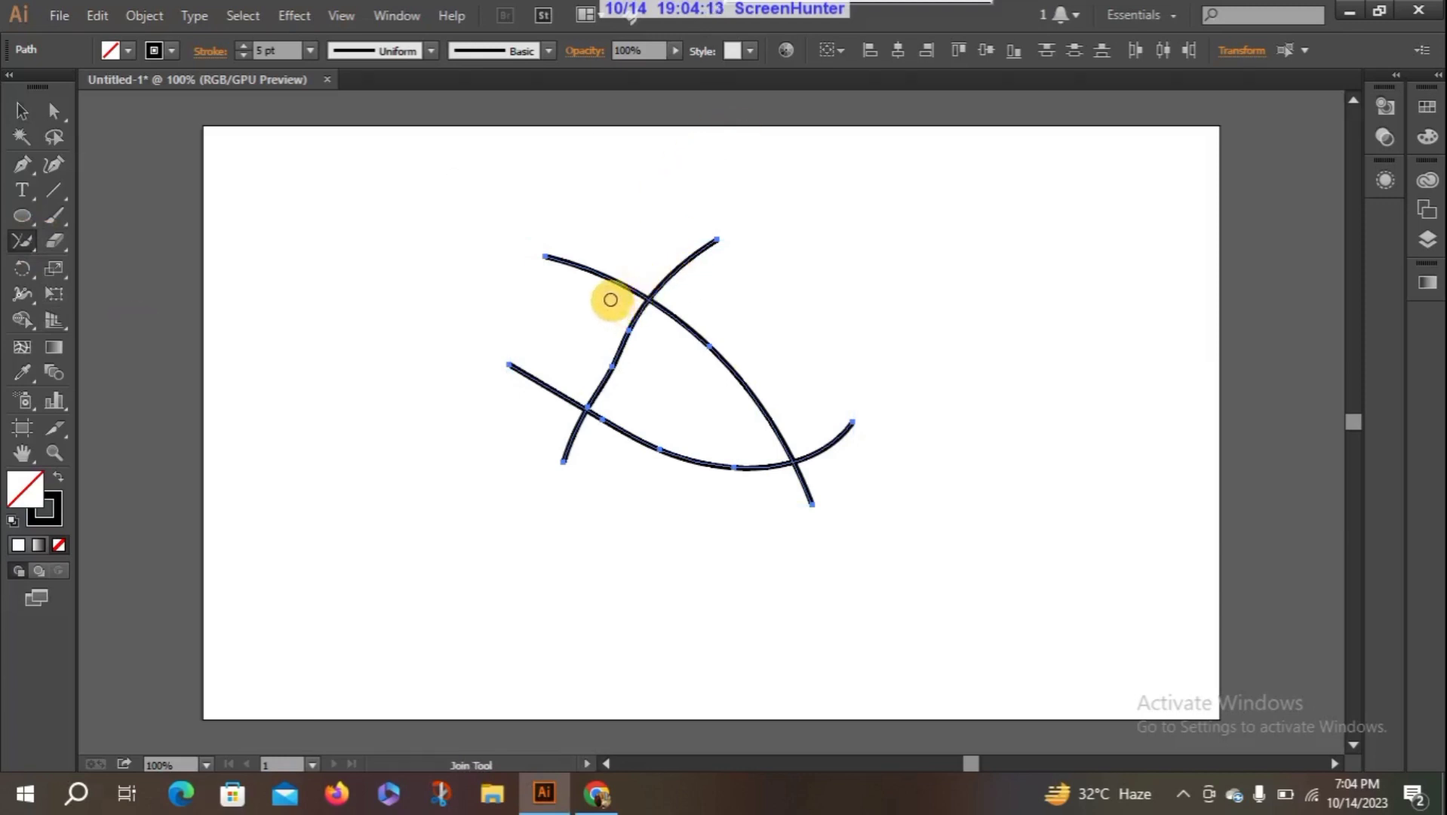
pyautogui.moveTo(613, 299); pyautogui.dragTo(696, 294)
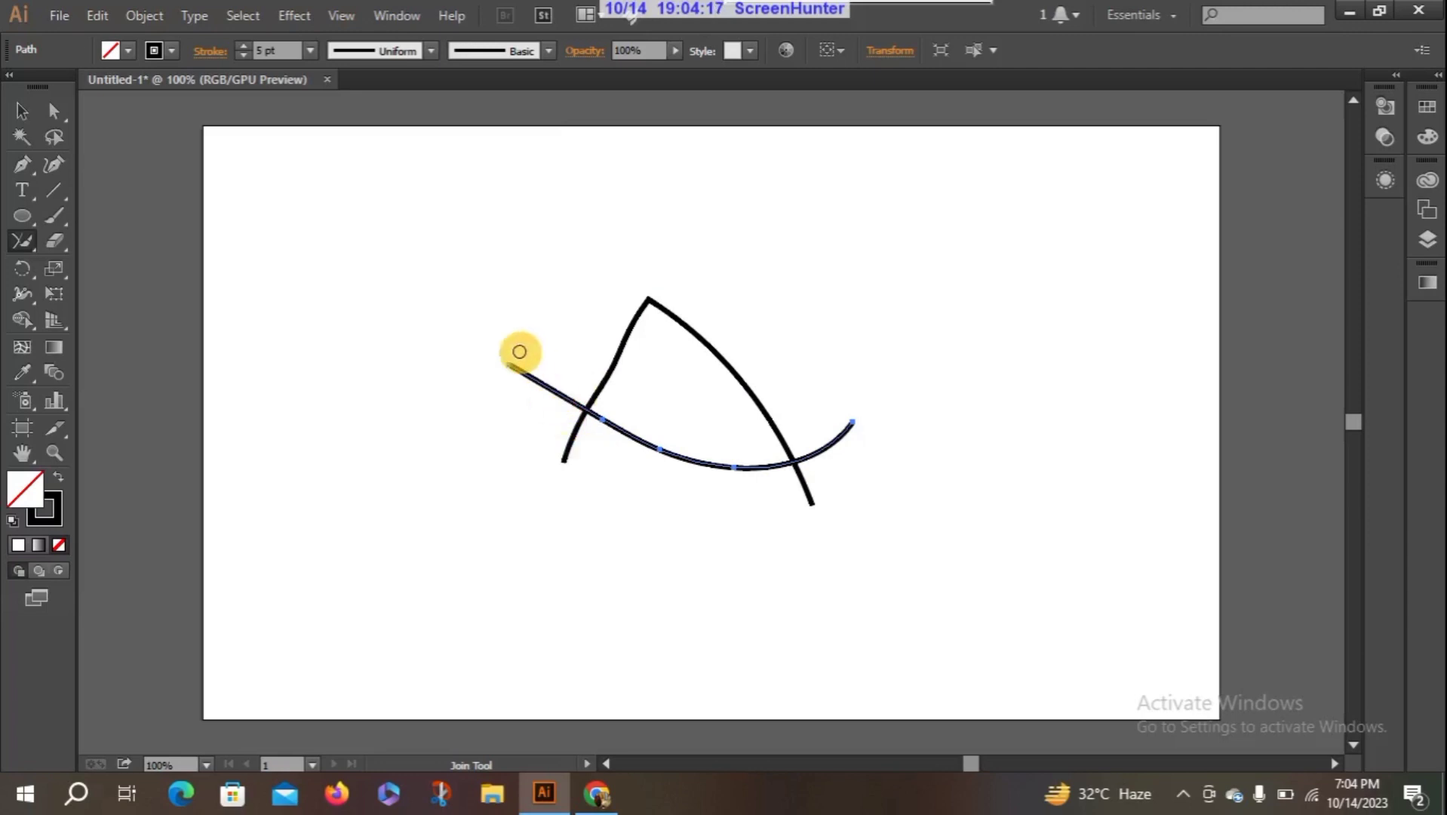
# - Select both remaining paths and join them at their left crossing with the Join tool, trimming the overhanging ends
pyautogui.click(22, 111)
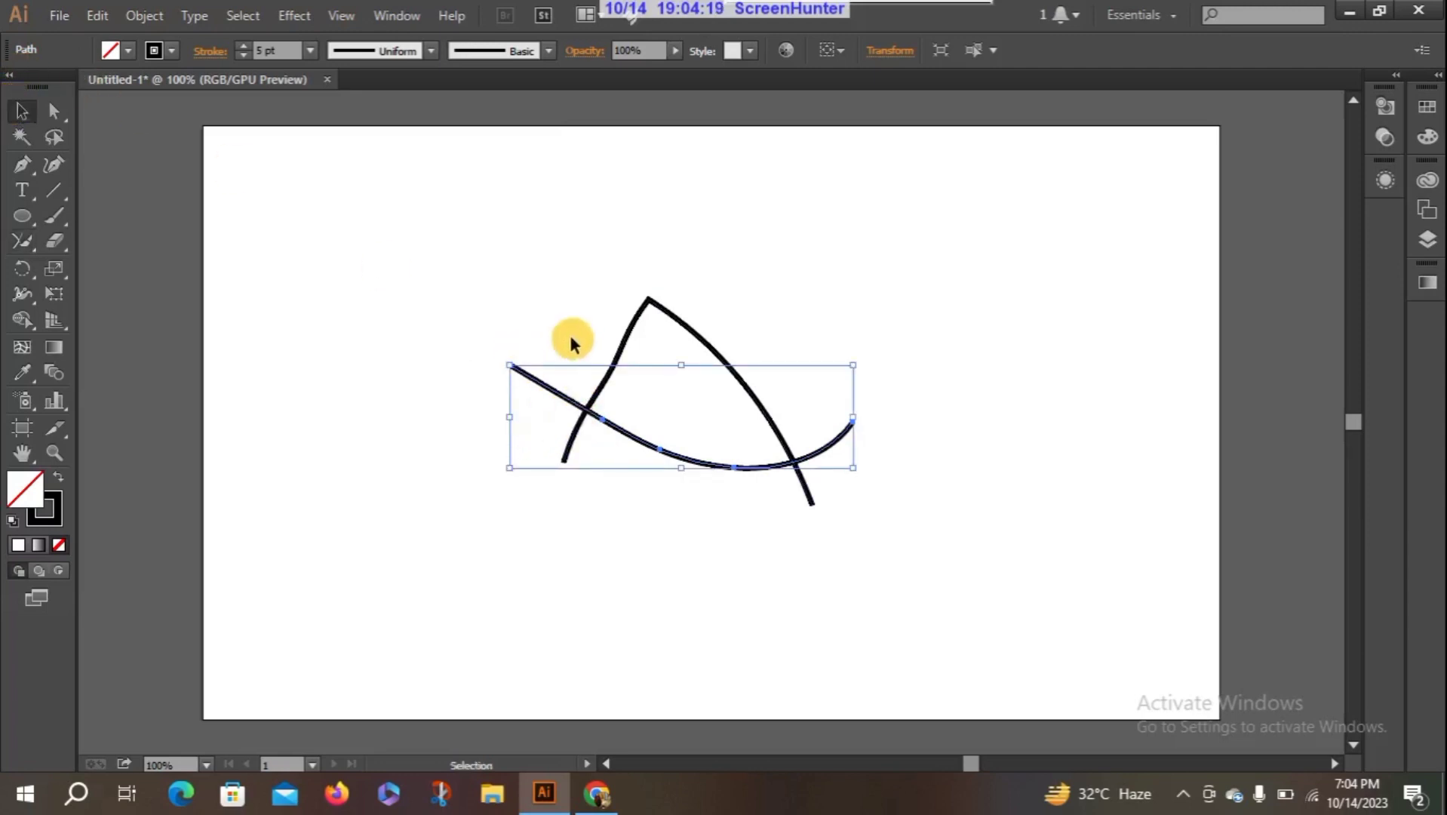
pyautogui.click(22, 245)
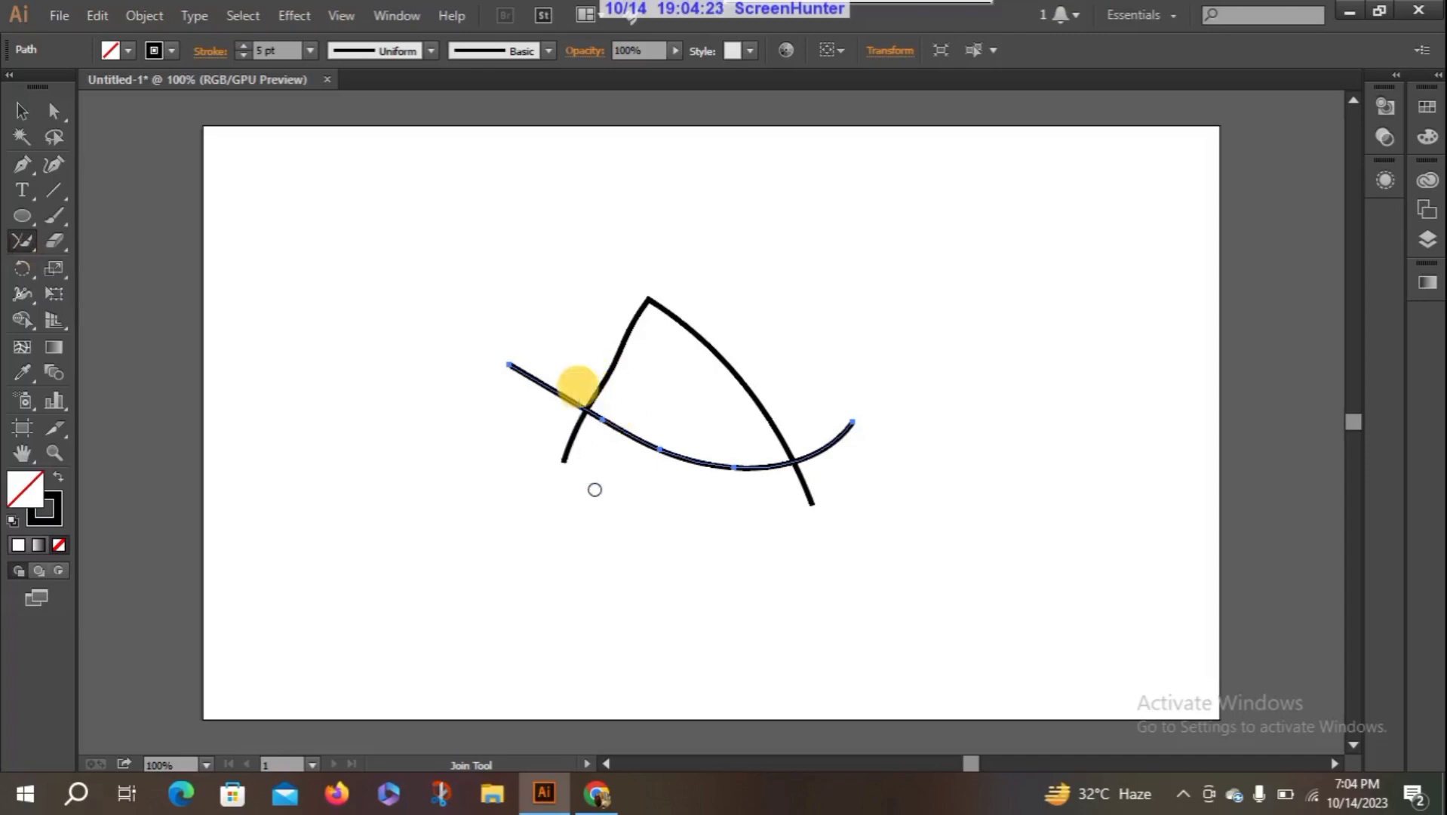
pyautogui.click(22, 110)
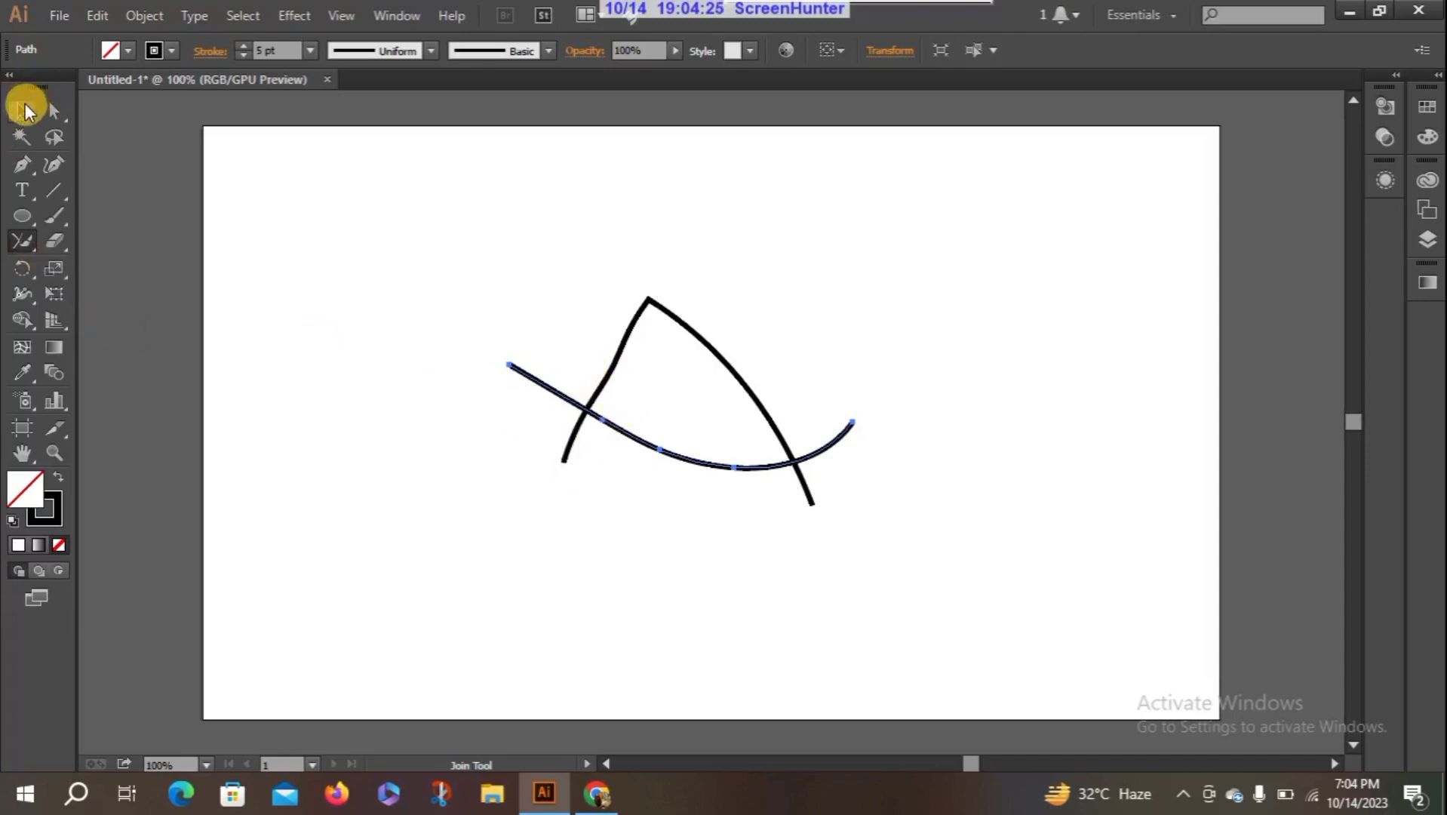
pyautogui.moveTo(543, 280); pyautogui.dragTo(859, 551)
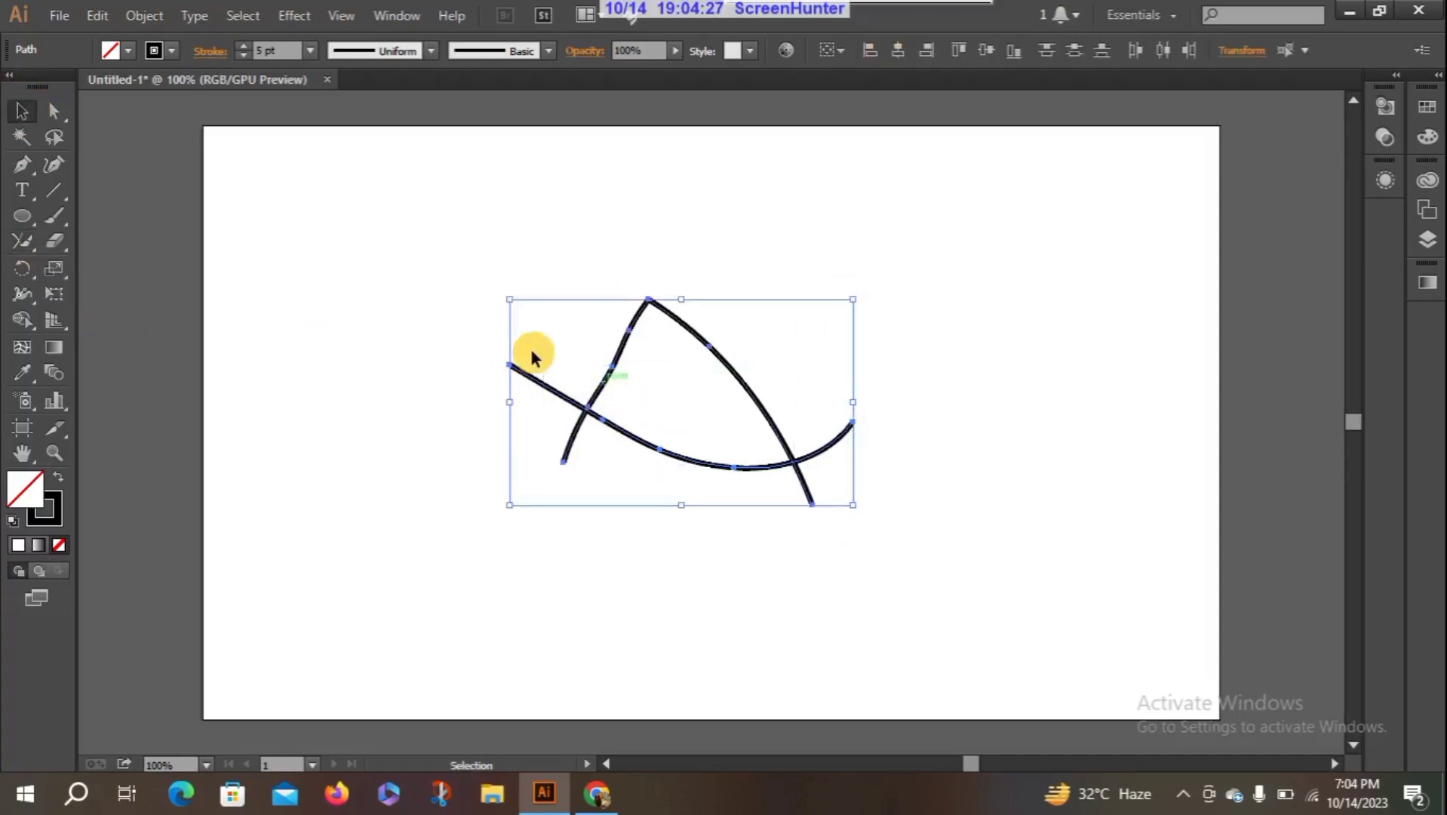
pyautogui.click(24, 245)
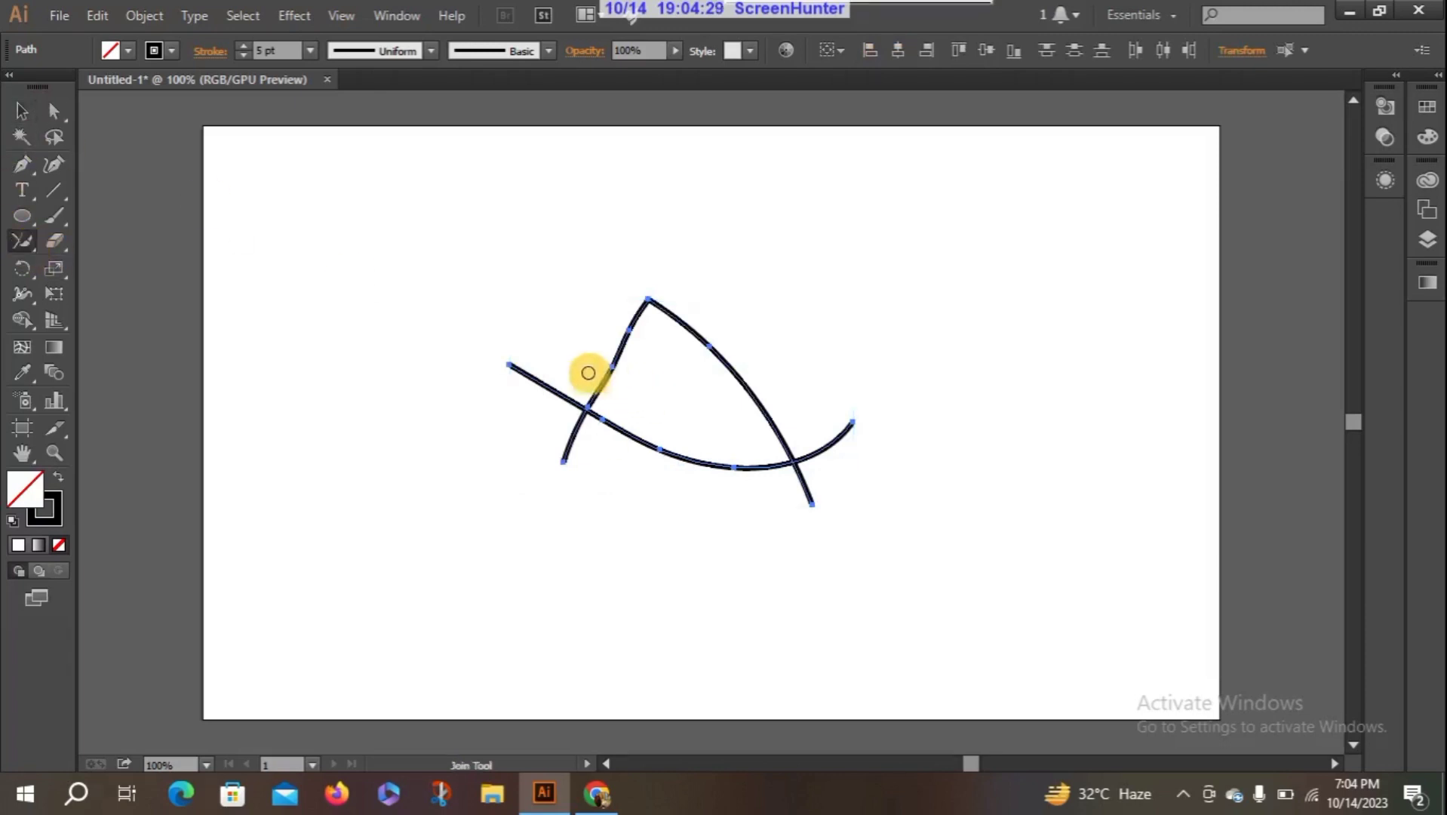
pyautogui.moveTo(574, 372)
pyautogui.mouseDown()
pyautogui.moveTo(590, 458)
pyautogui.moveTo(627, 484)
pyautogui.mouseUp()
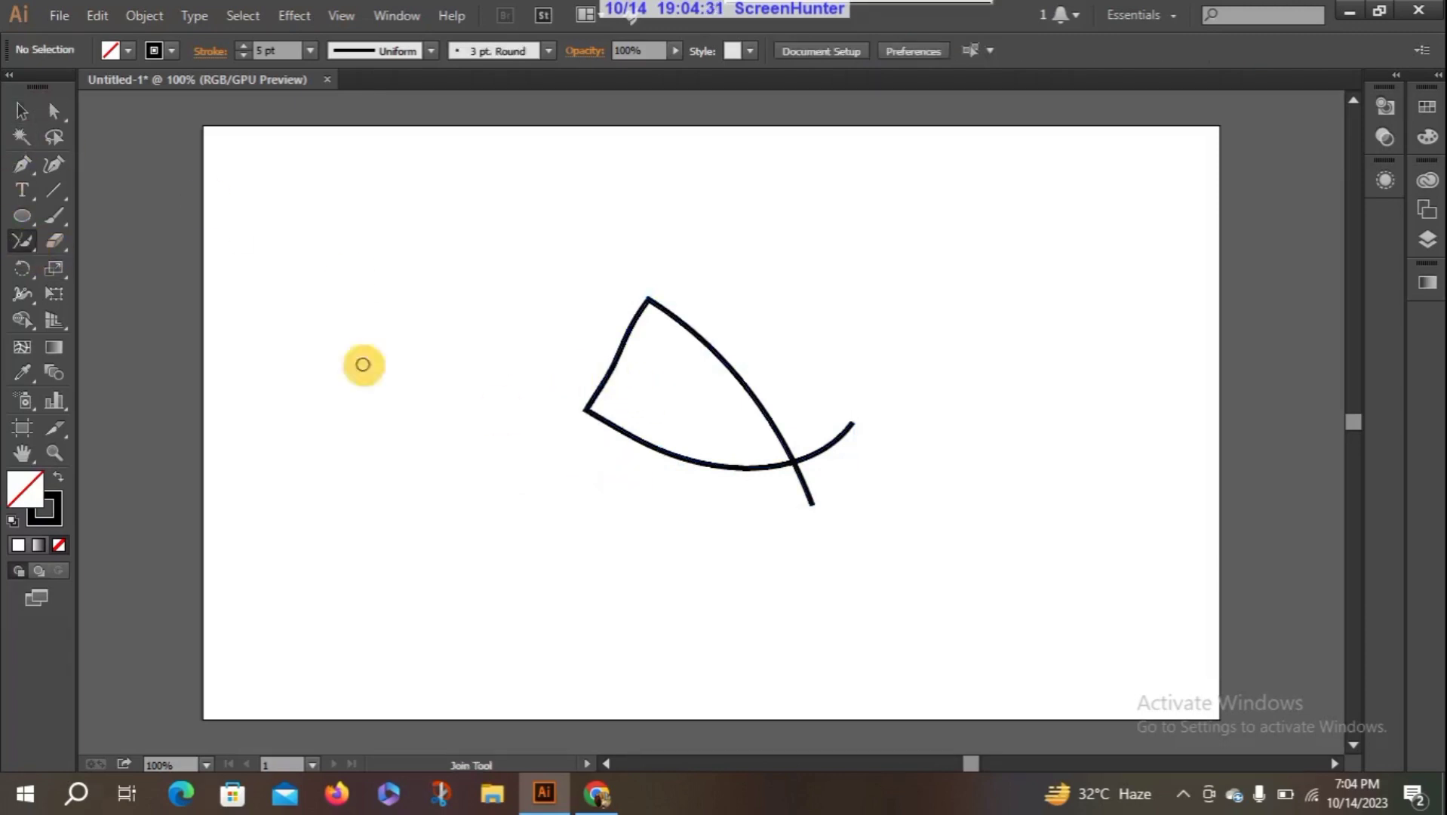
# - Select the joined path and close it at its lower-right crossing with the Join tool, trimming the overhanging ends
pyautogui.click(23, 111)
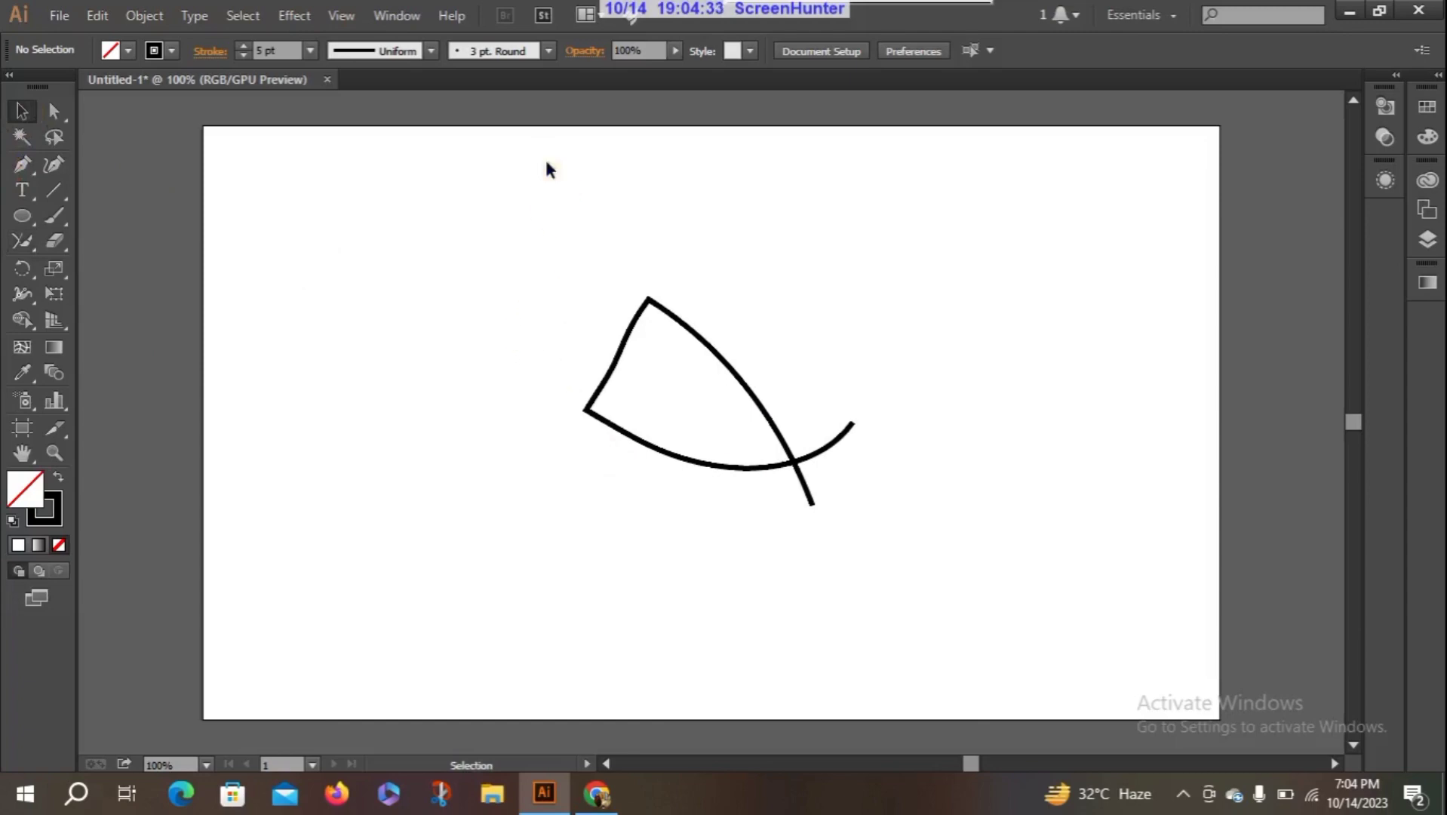
pyautogui.moveTo(549, 167); pyautogui.dragTo(852, 562)
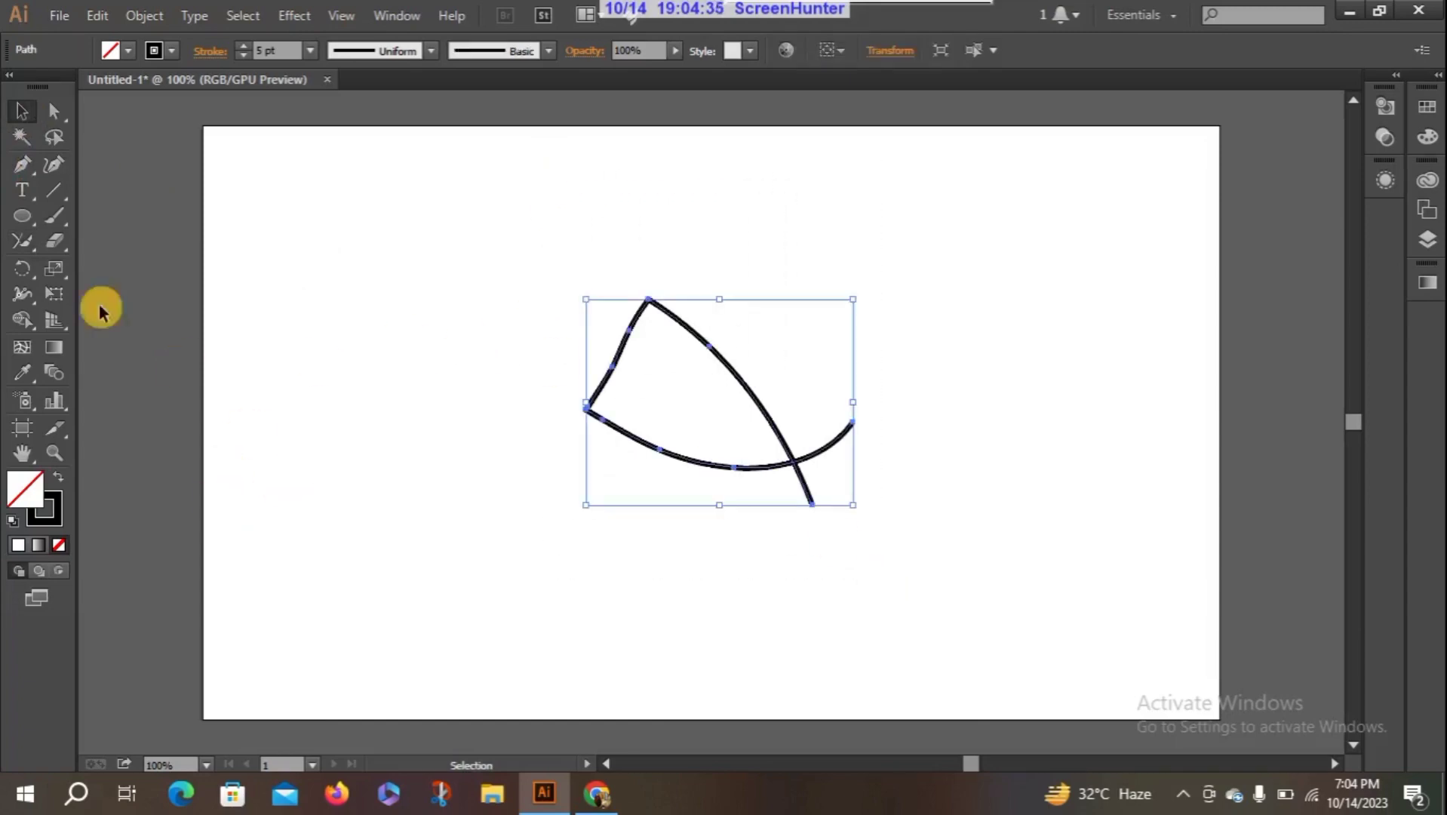
pyautogui.click(22, 239)
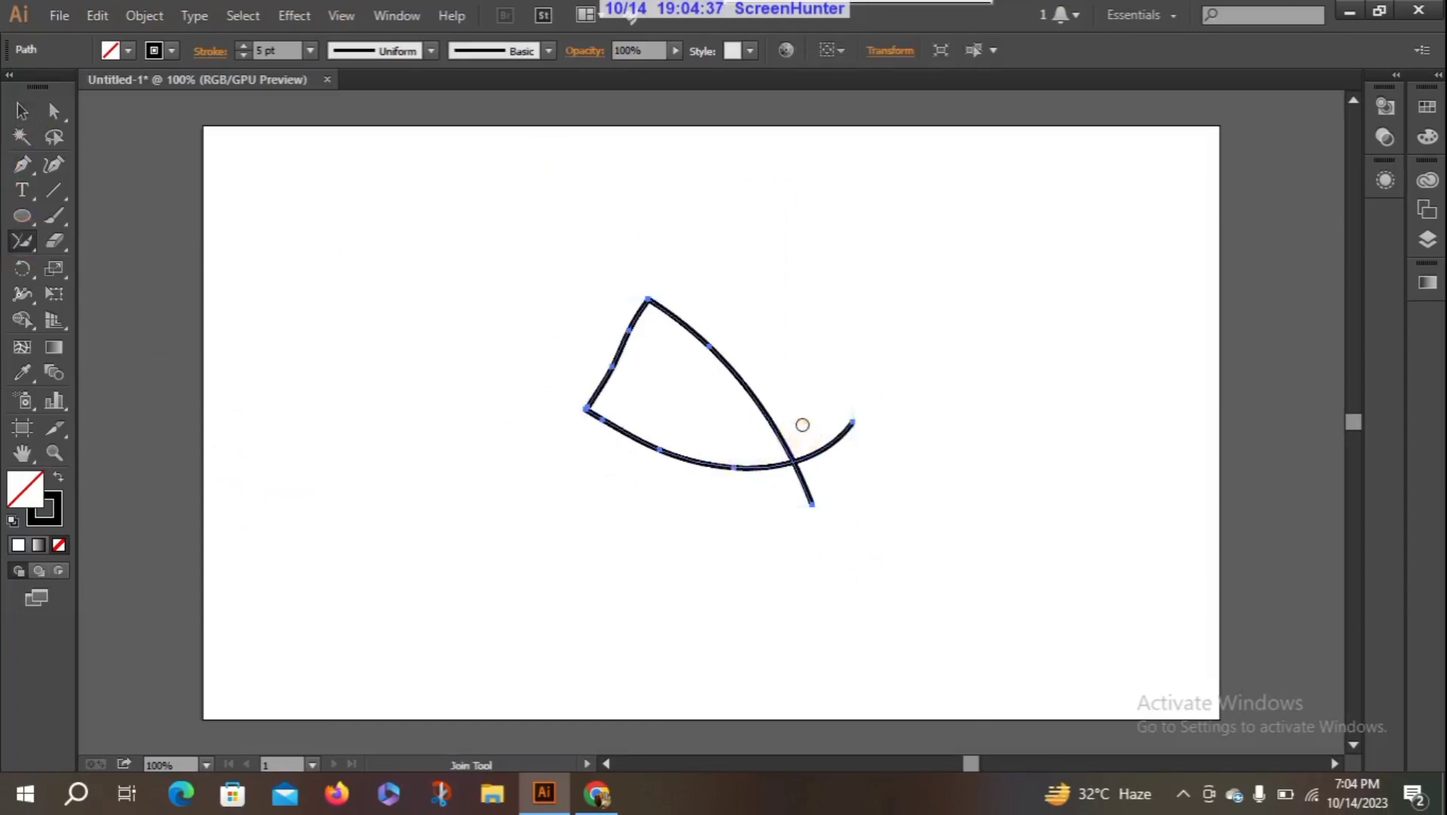
pyautogui.moveTo(801, 420)
pyautogui.mouseDown()
pyautogui.moveTo(799, 475)
pyautogui.moveTo(759, 534)
pyautogui.mouseUp()
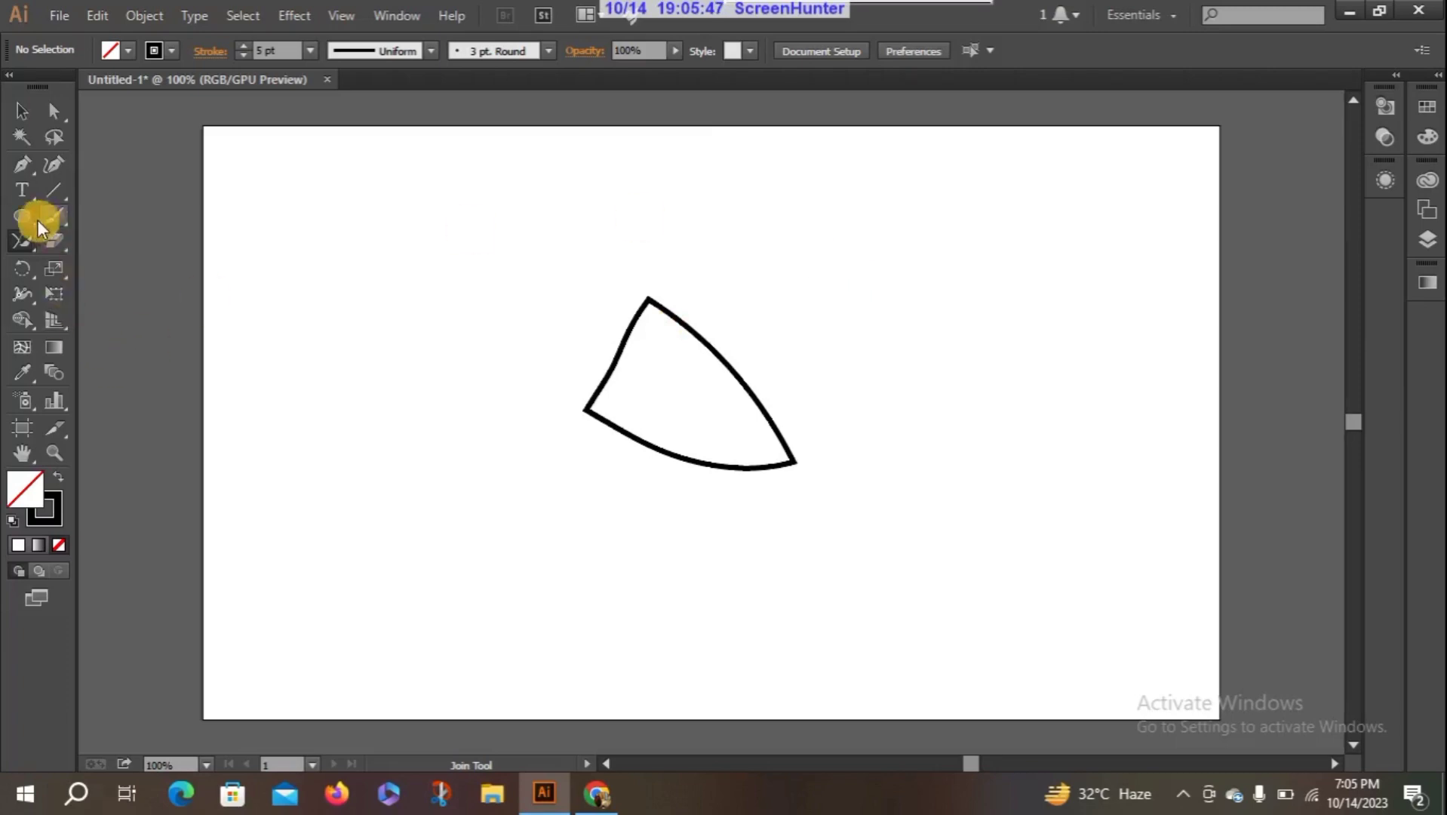
pyautogui.moveTo(24, 243)
pyautogui.mouseDown()
pyautogui.moveTo(129, 348)
pyautogui.moveTo(109, 233)
pyautogui.moveTo(119, 318)
pyautogui.moveTo(235, 168)
pyautogui.moveTo(188, 226)
pyautogui.moveTo(150, 242)
pyautogui.mouseUp()
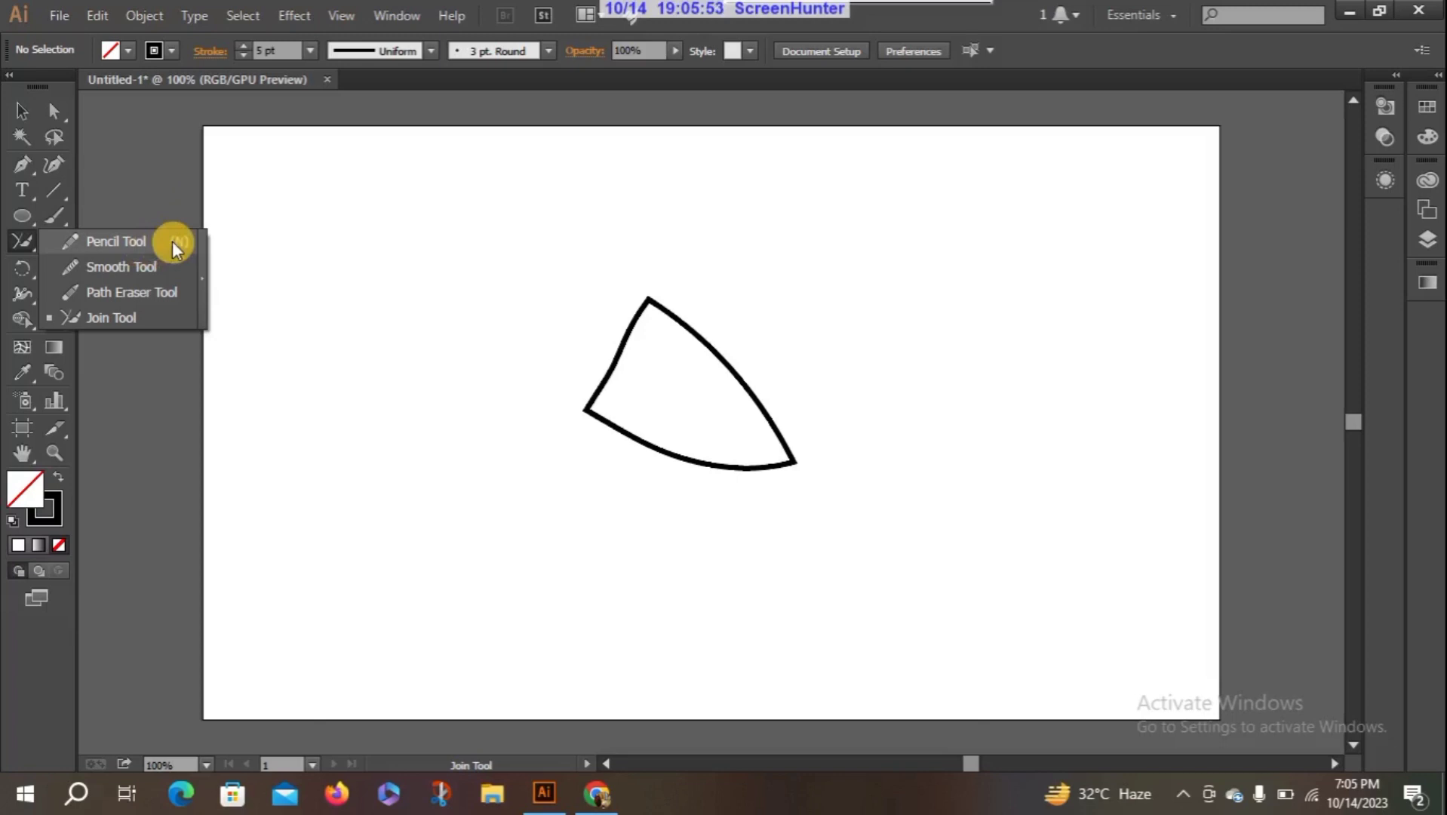
pyautogui.moveTo(173, 249); pyautogui.dragTo(414, 294)
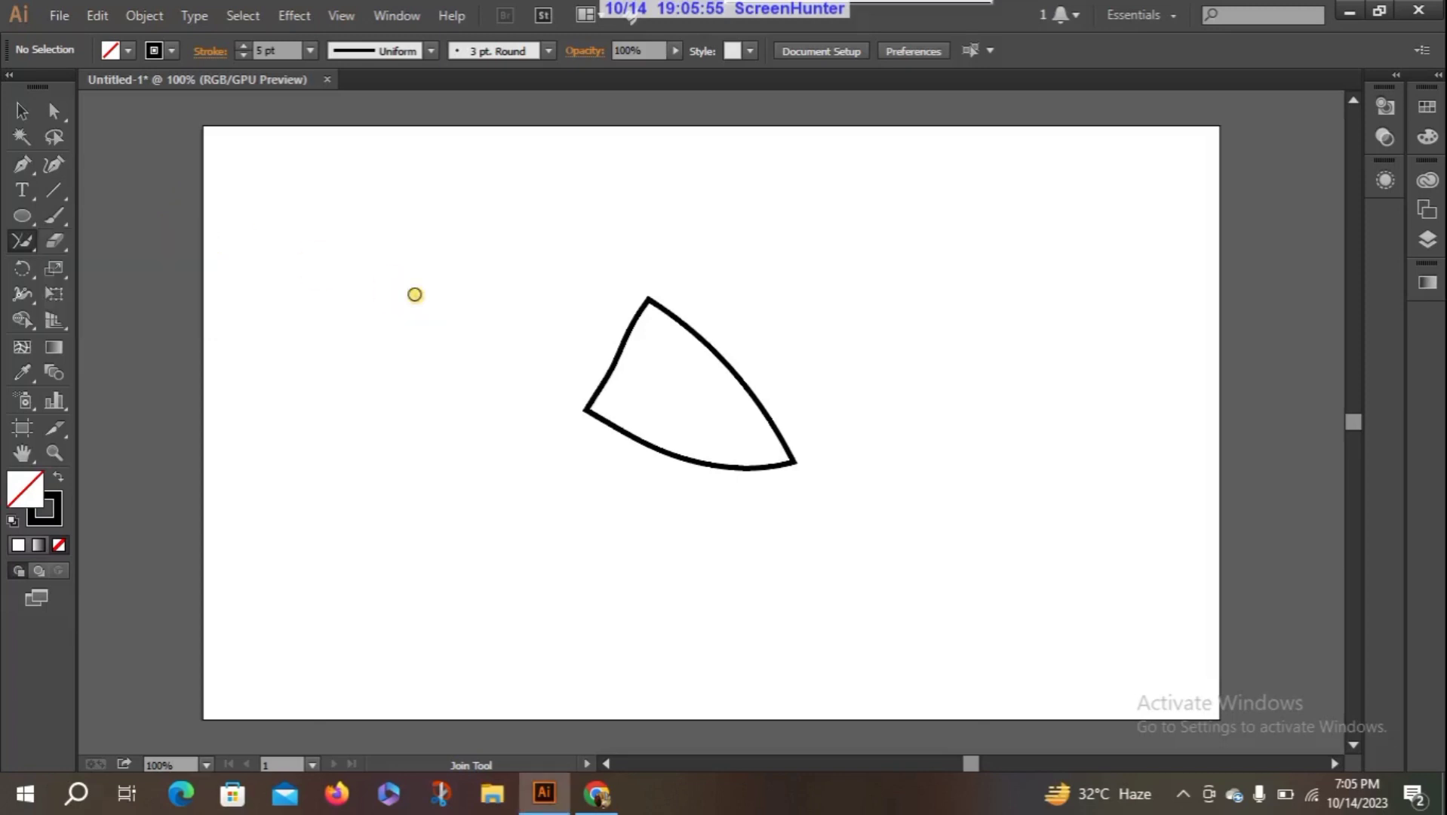
pyautogui.press('n')
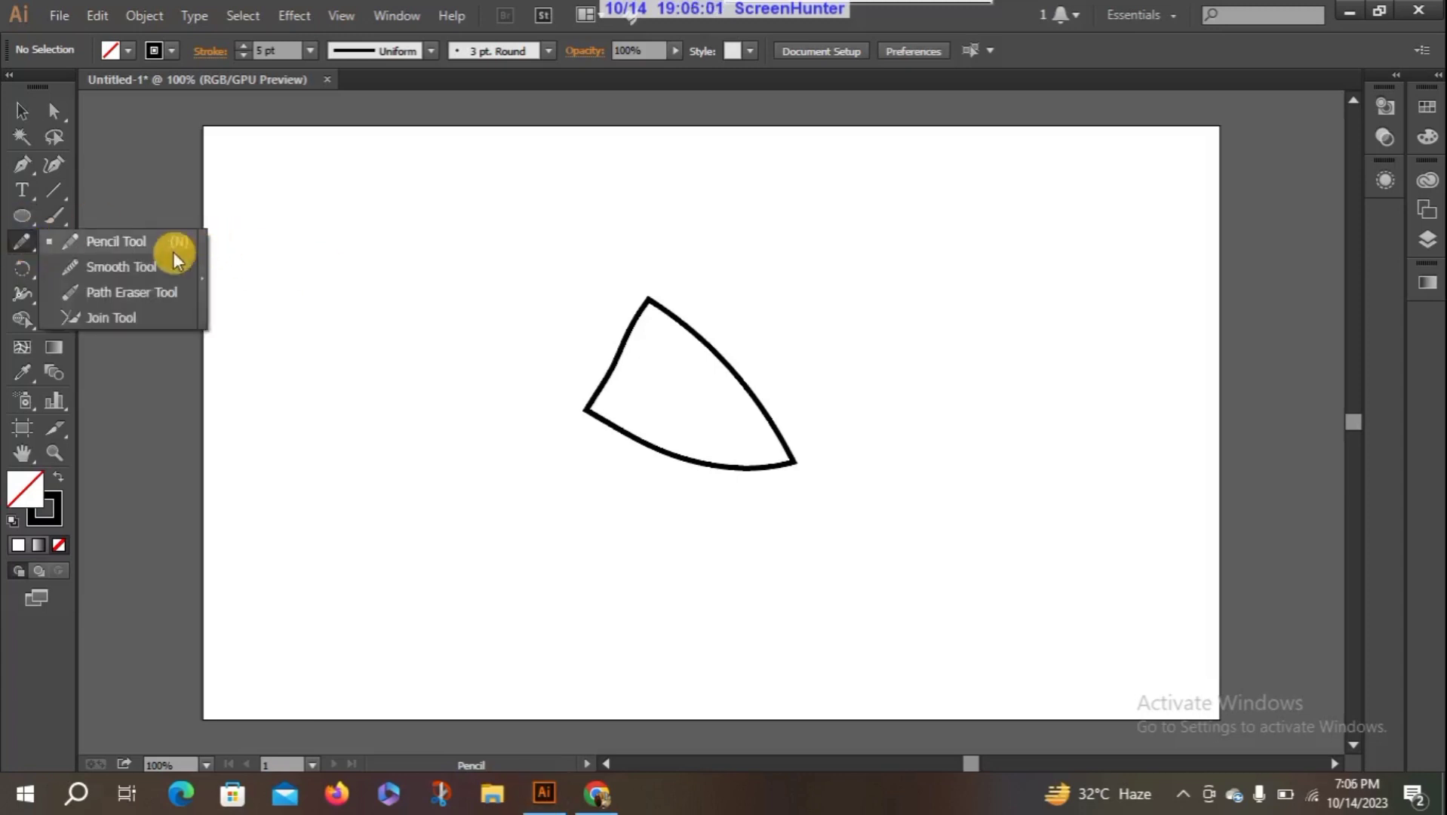
pyautogui.click(260, 261)
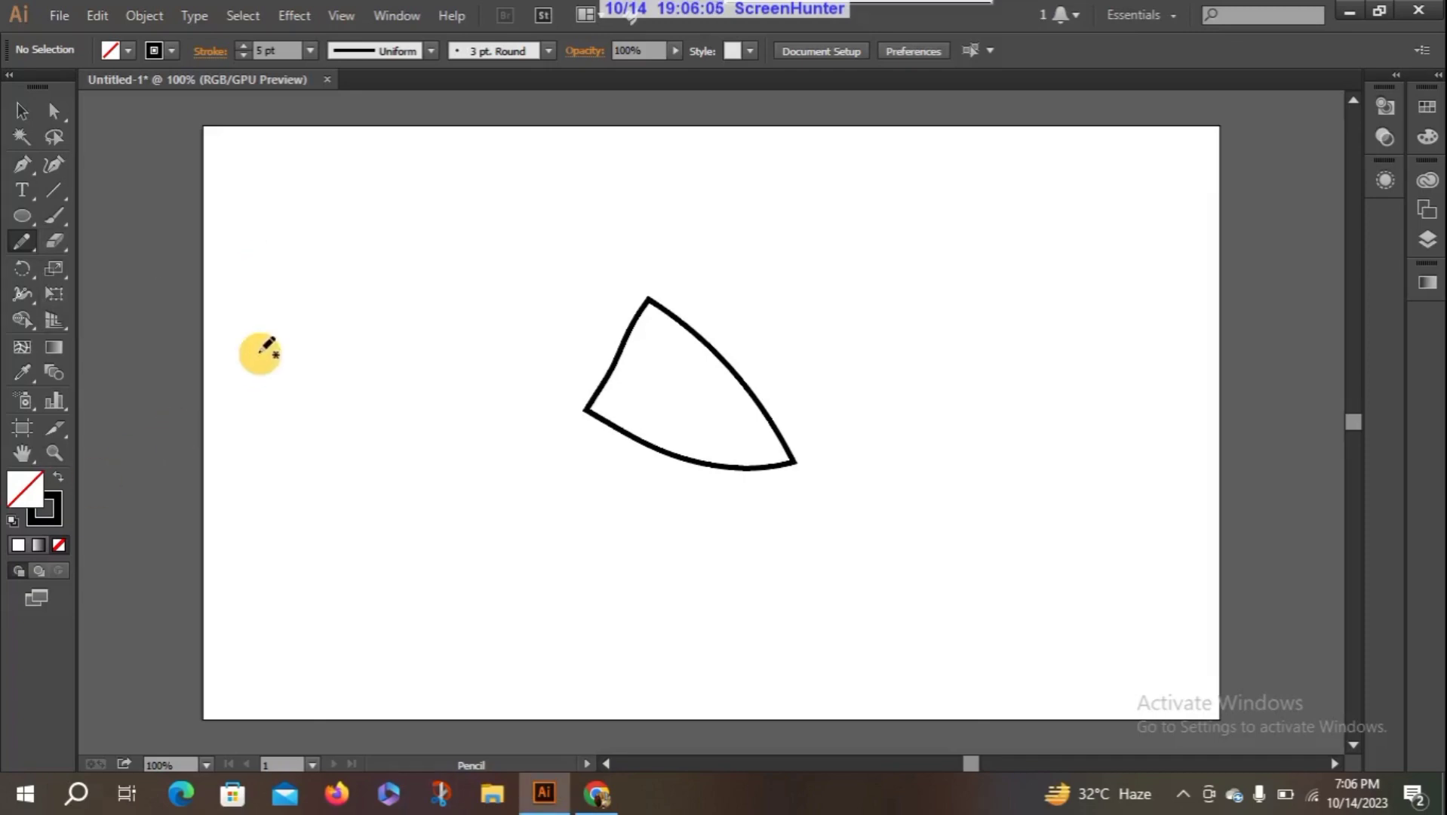
# - Select the closed curved shape near the artboard's middle and delete it
pyautogui.click(21, 111)
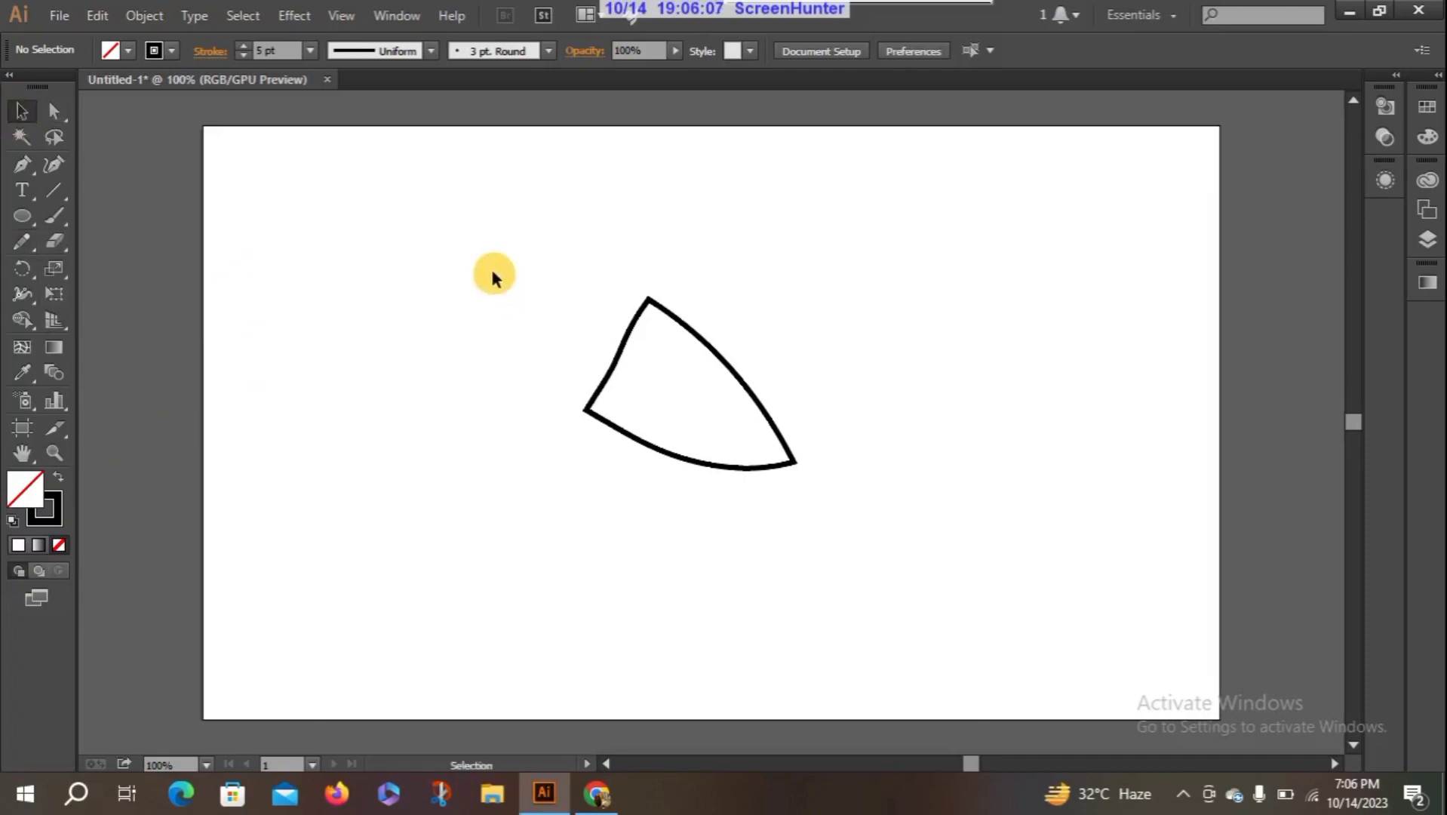
pyautogui.moveTo(492, 276); pyautogui.dragTo(838, 552)
pyautogui.press('Delete')
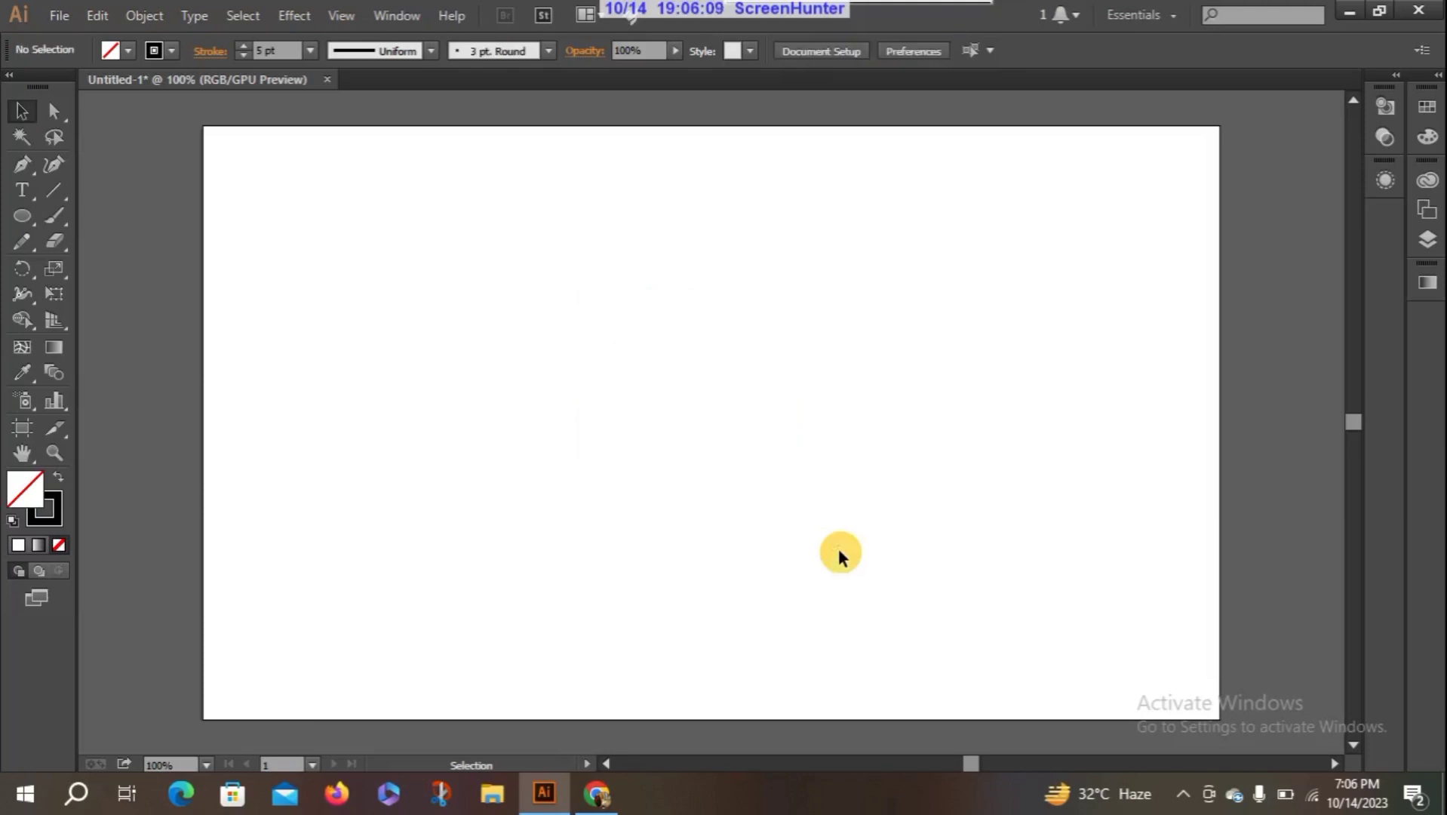
pyautogui.click(12, 244)
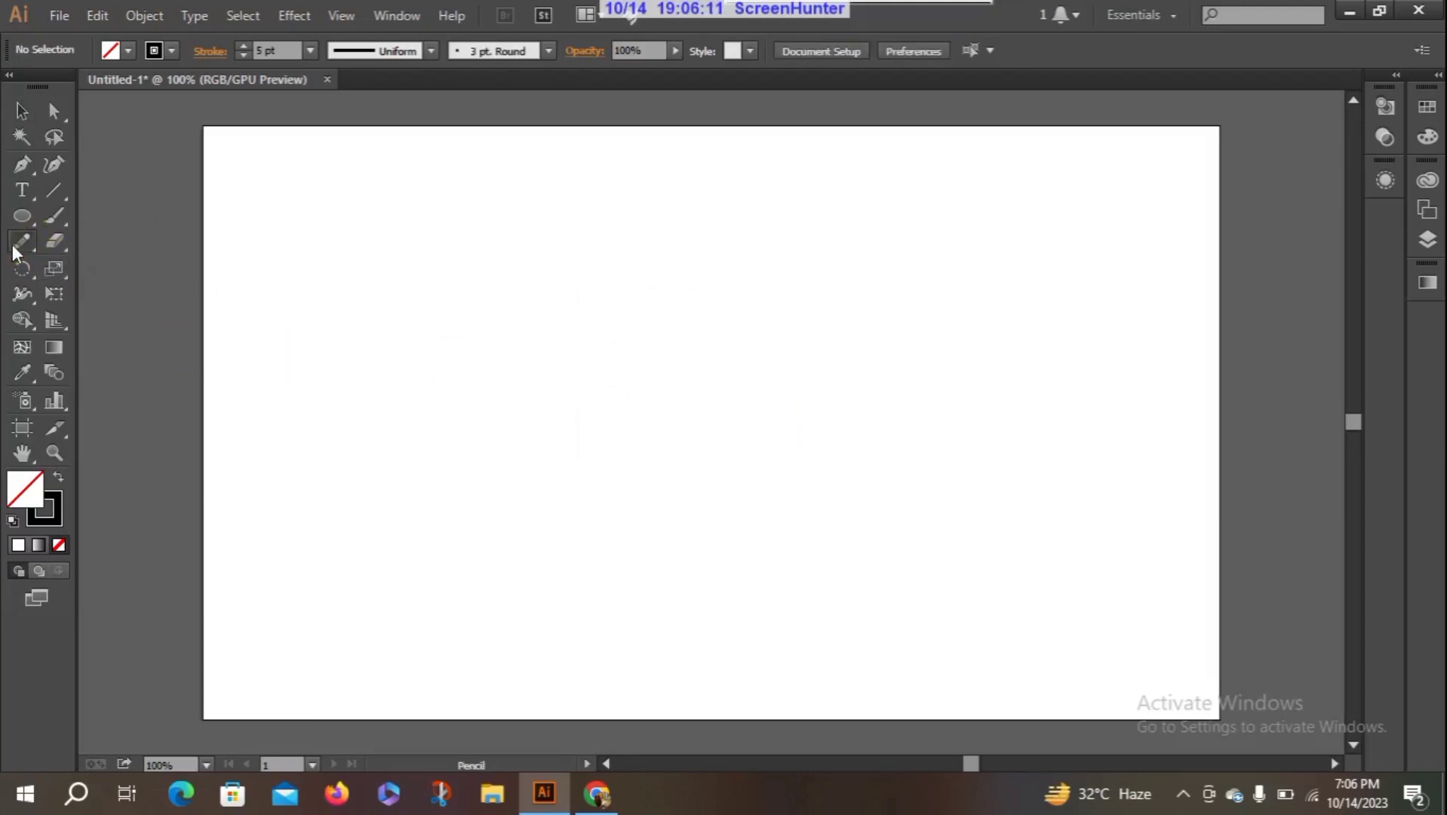
pyautogui.click(50, 217)
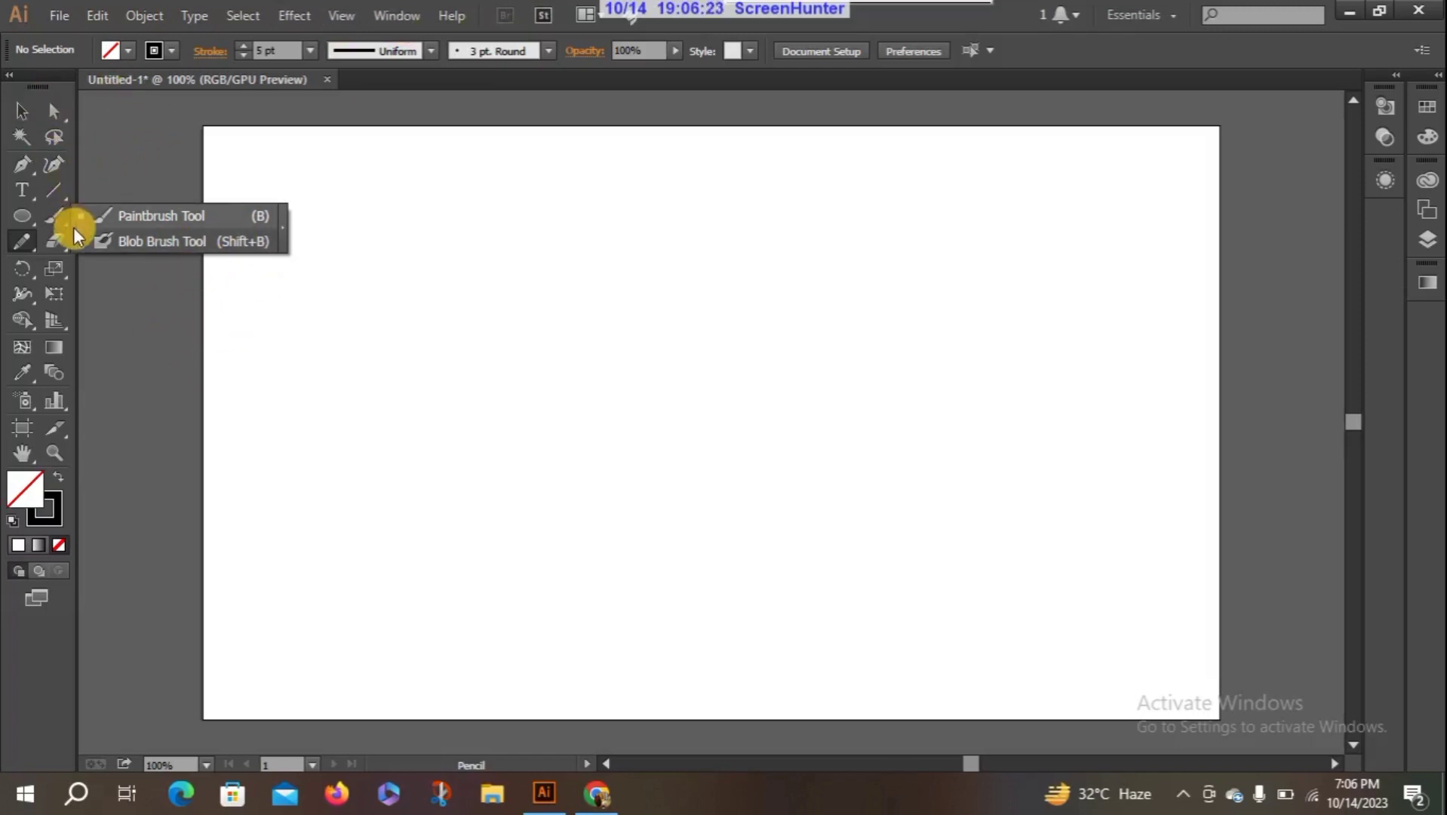
pyautogui.click(55, 215)
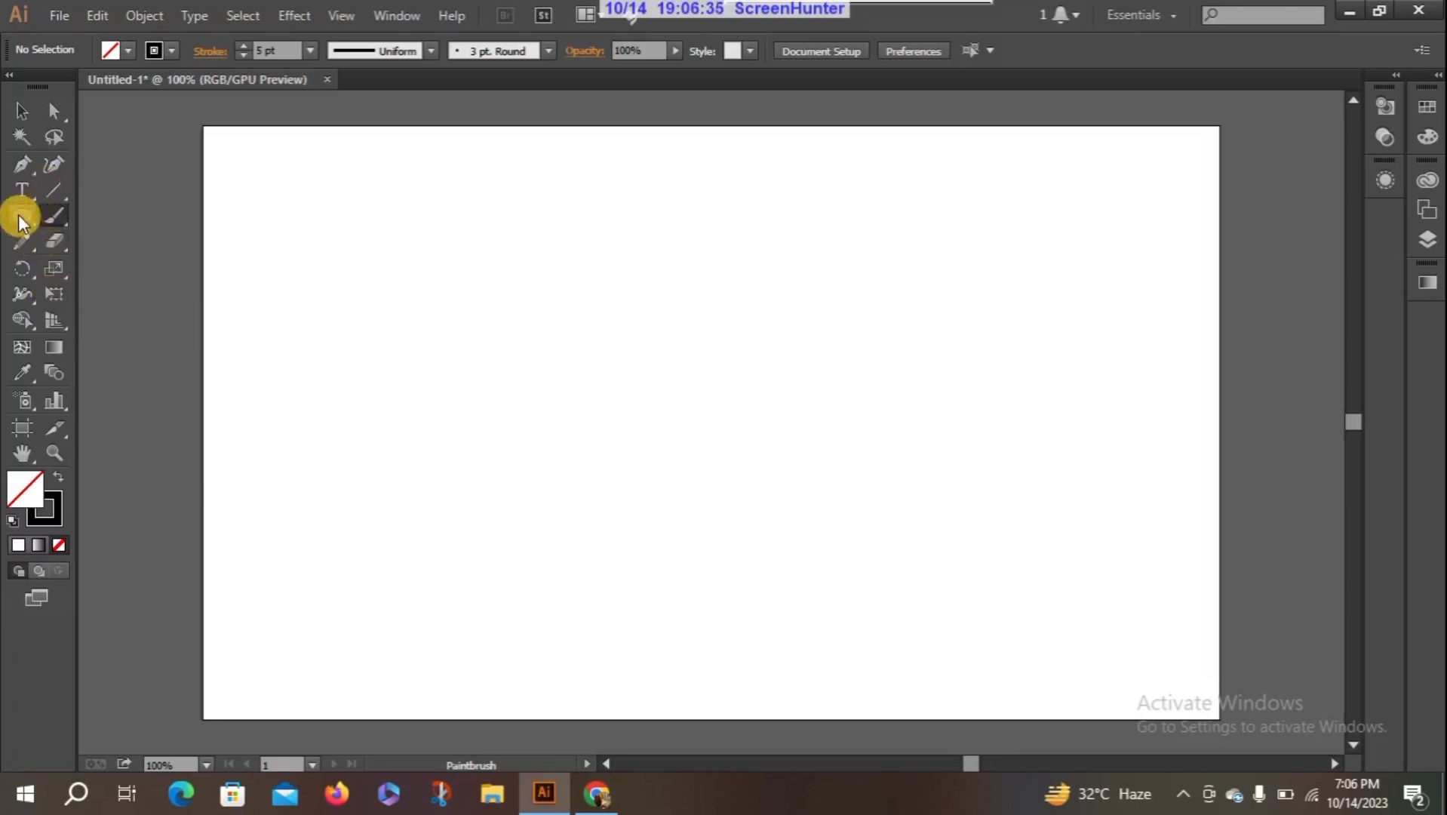
# - Draw an unfilled rectangle in the middle of the artboard and set its stroke weight to 1 pt
pyautogui.moveTo(18, 215); pyautogui.dragTo(75, 216)
pyautogui.moveTo(515, 246)
pyautogui.mouseDown()
pyautogui.moveTo(717, 466)
pyautogui.moveTo(881, 488)
pyautogui.mouseUp()
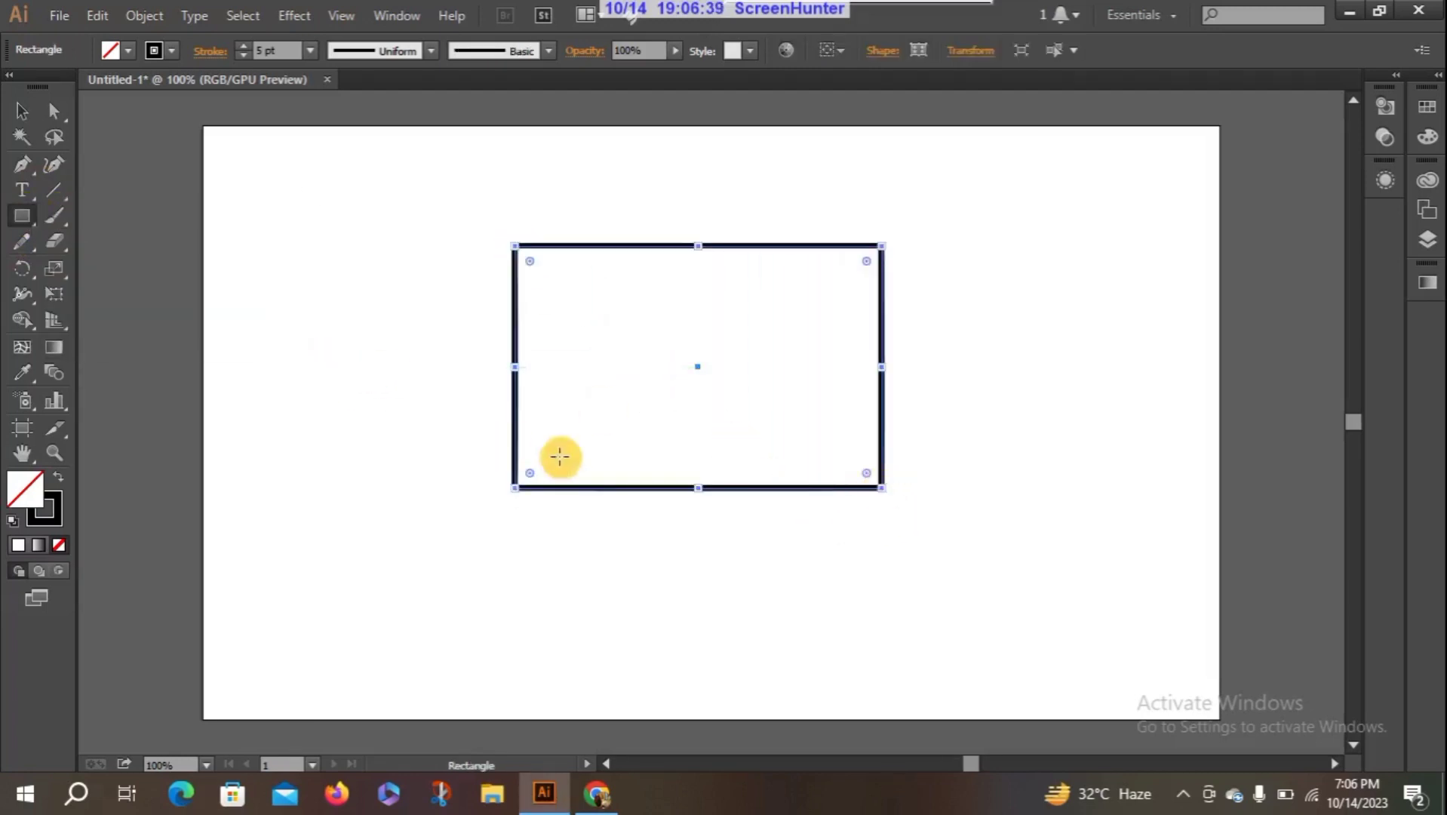
pyautogui.click(243, 54)
pyautogui.click(243, 54)
pyautogui.click(243, 54)
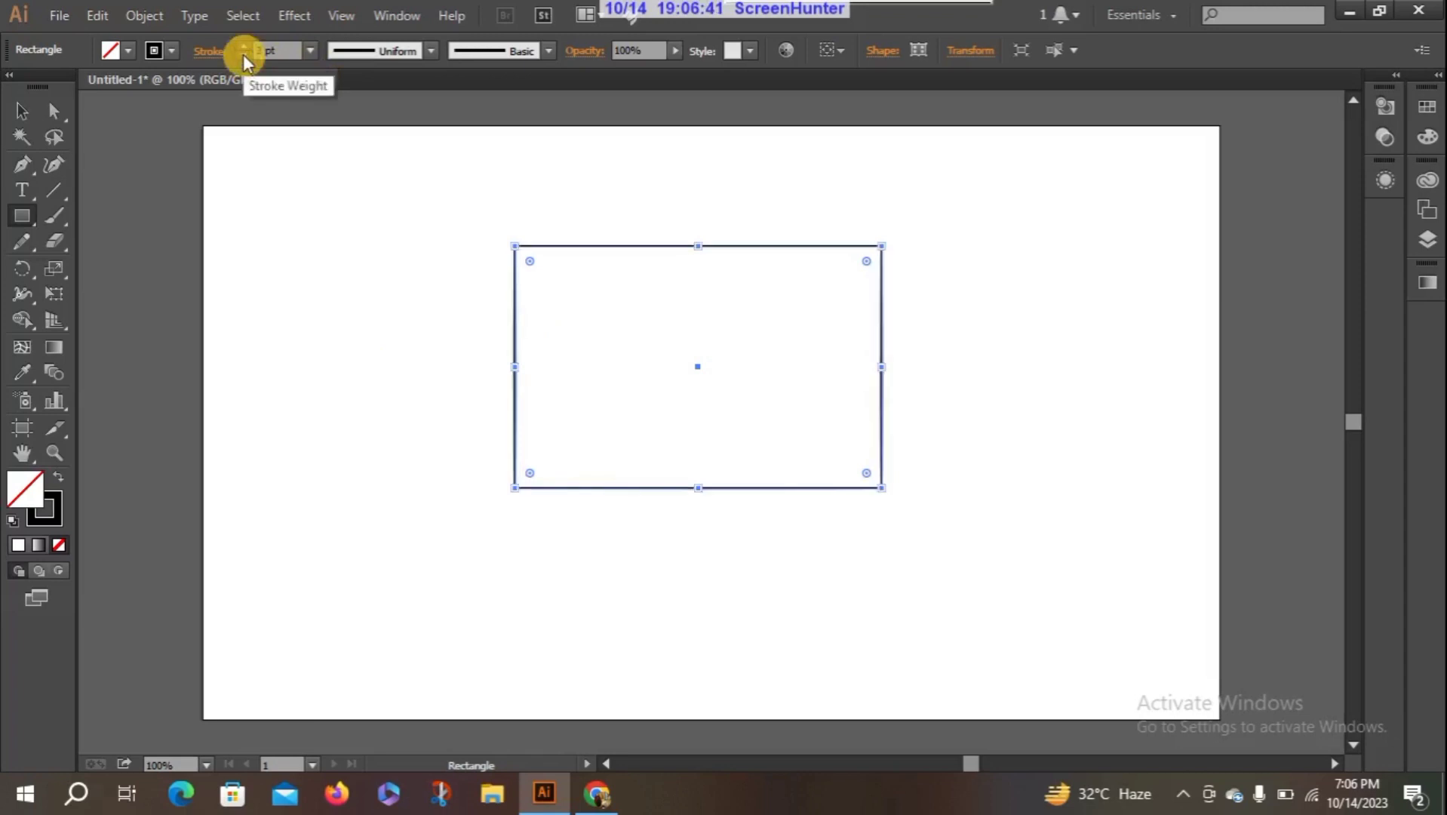
pyautogui.click(243, 55)
pyautogui.click(243, 54)
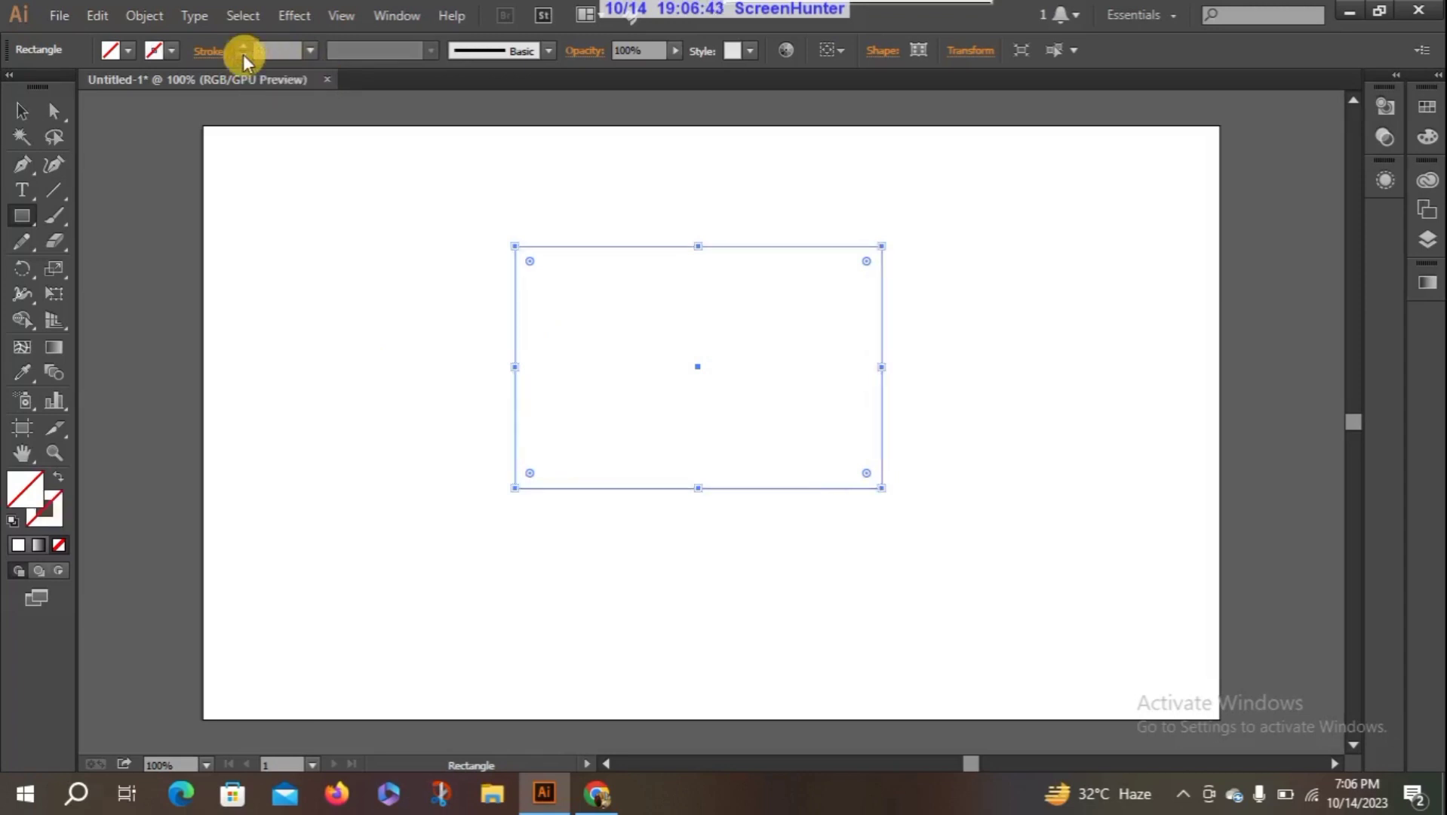
pyautogui.click(240, 44)
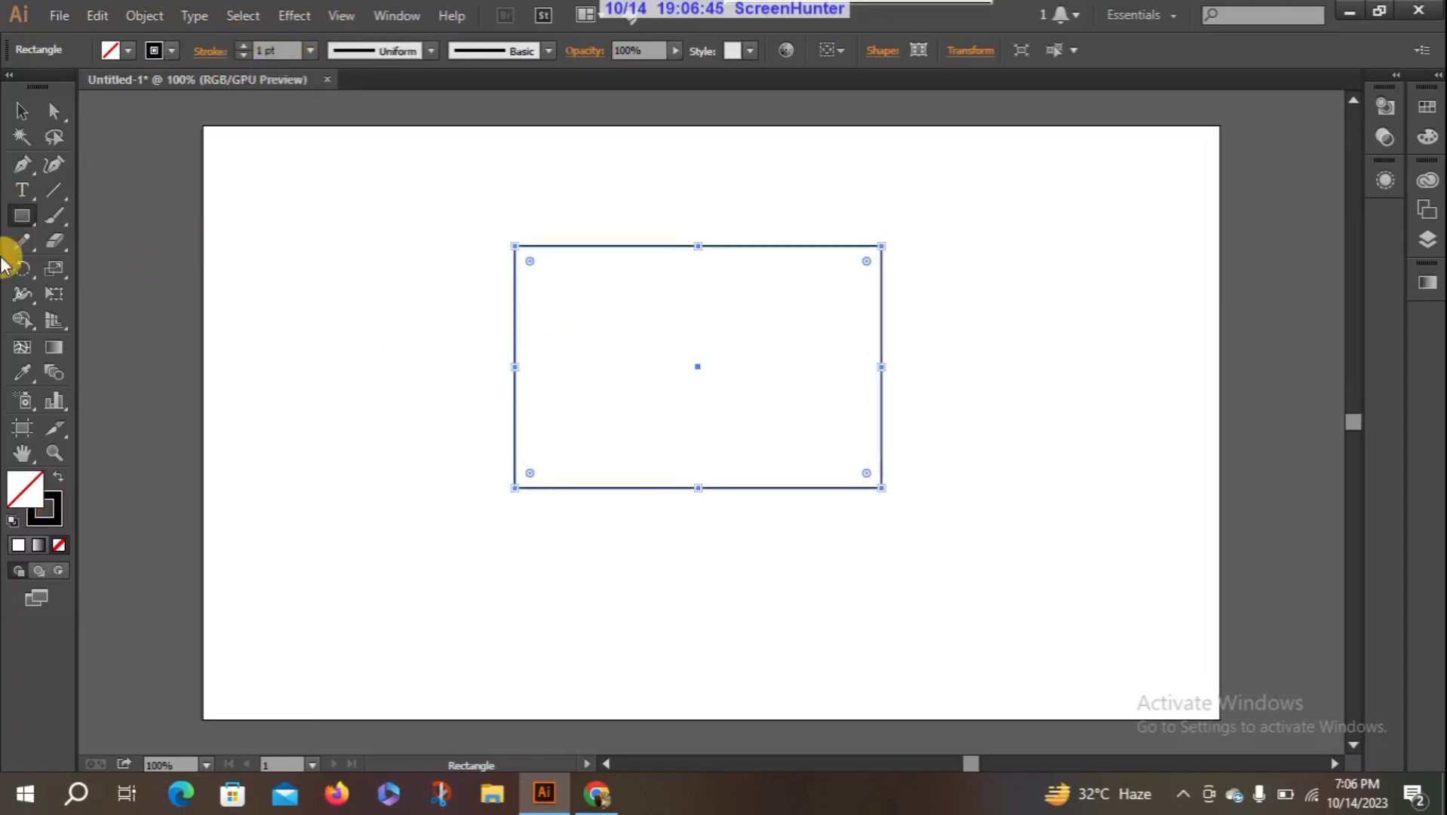
# - Enlarge the rectangle proportionally from its lower-right corner using Free Transform with Constrain turned on
pyautogui.click(56, 292)
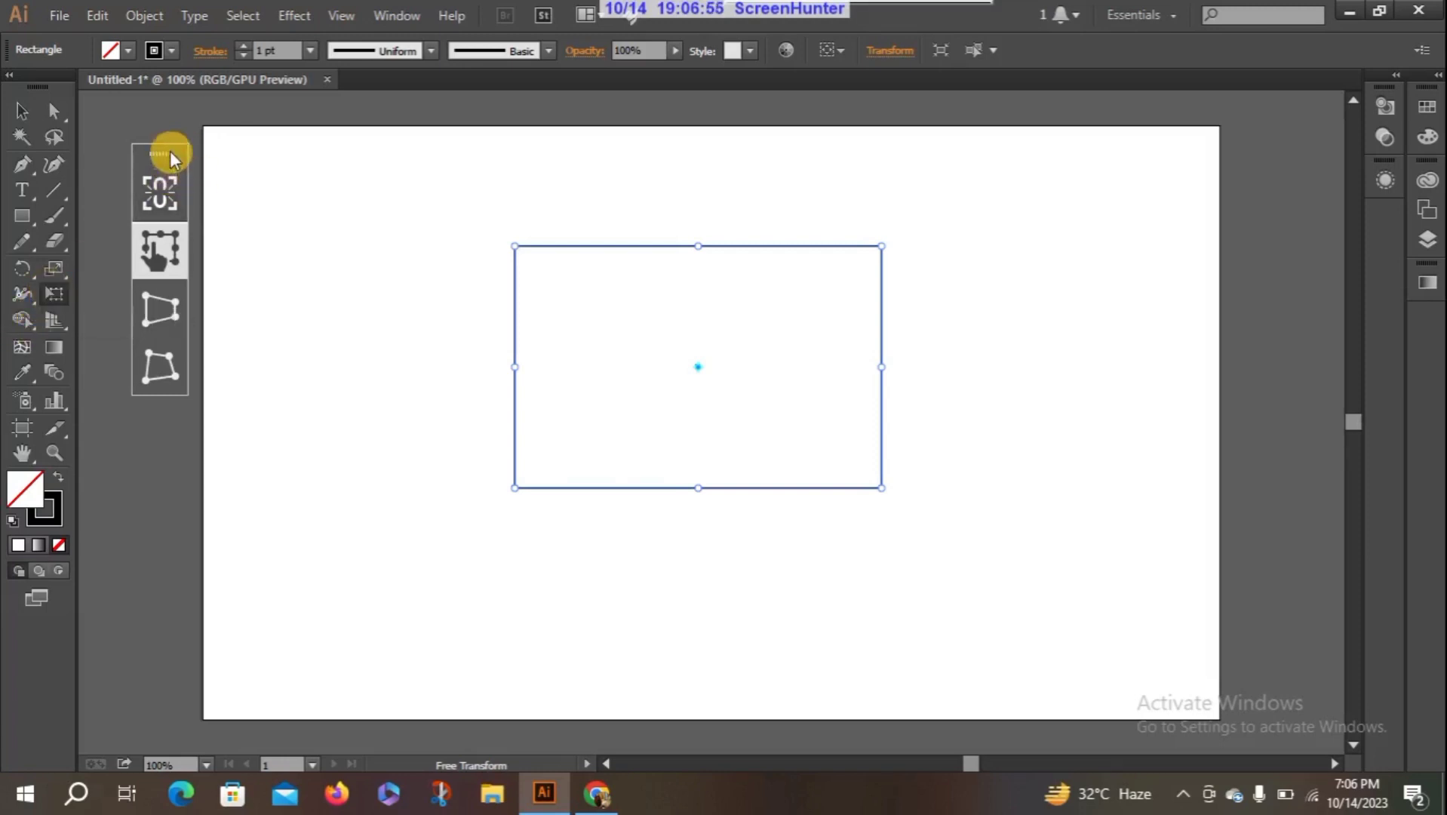
pyautogui.moveTo(170, 150); pyautogui.dragTo(370, 183)
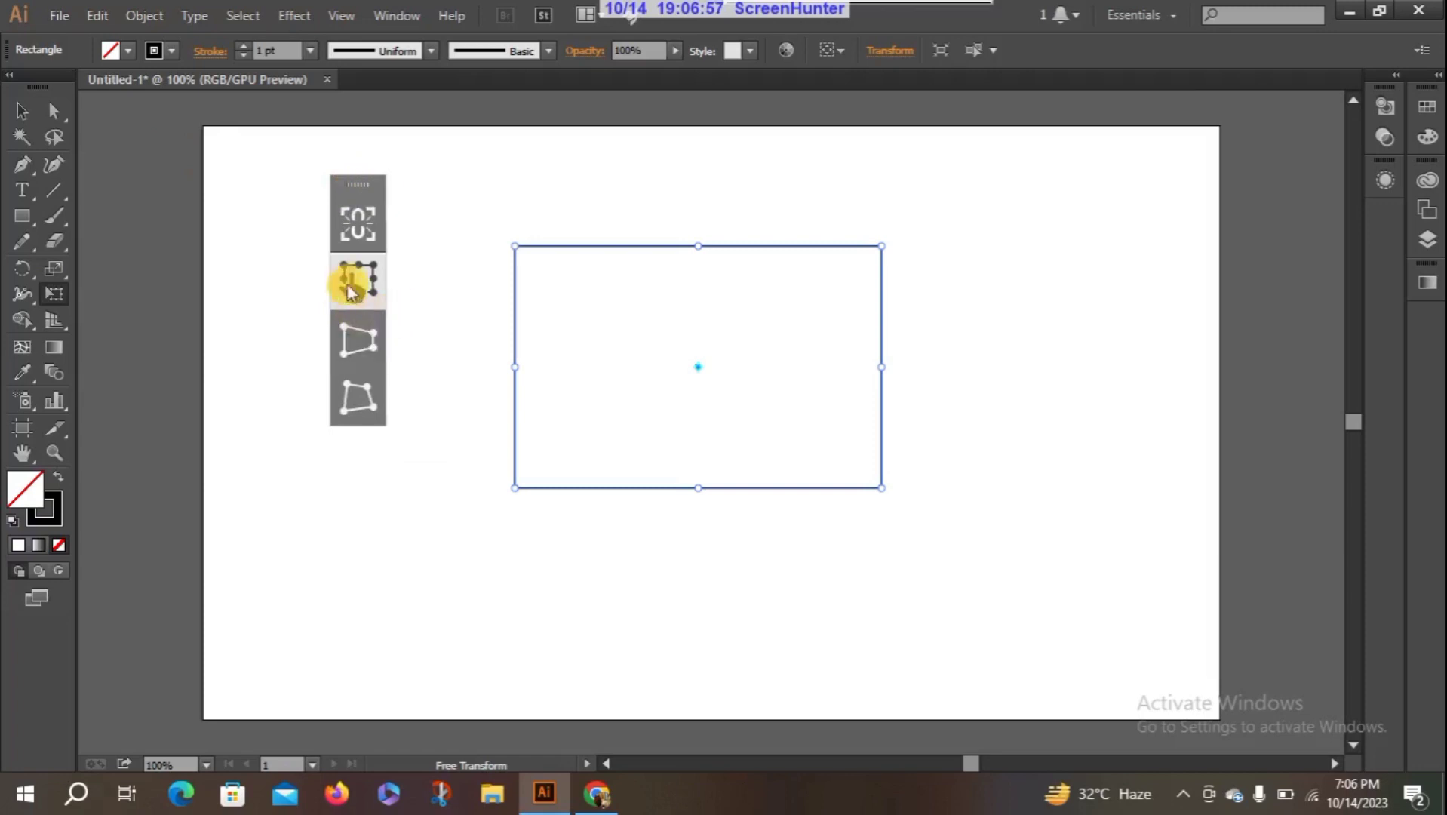
pyautogui.click(360, 236)
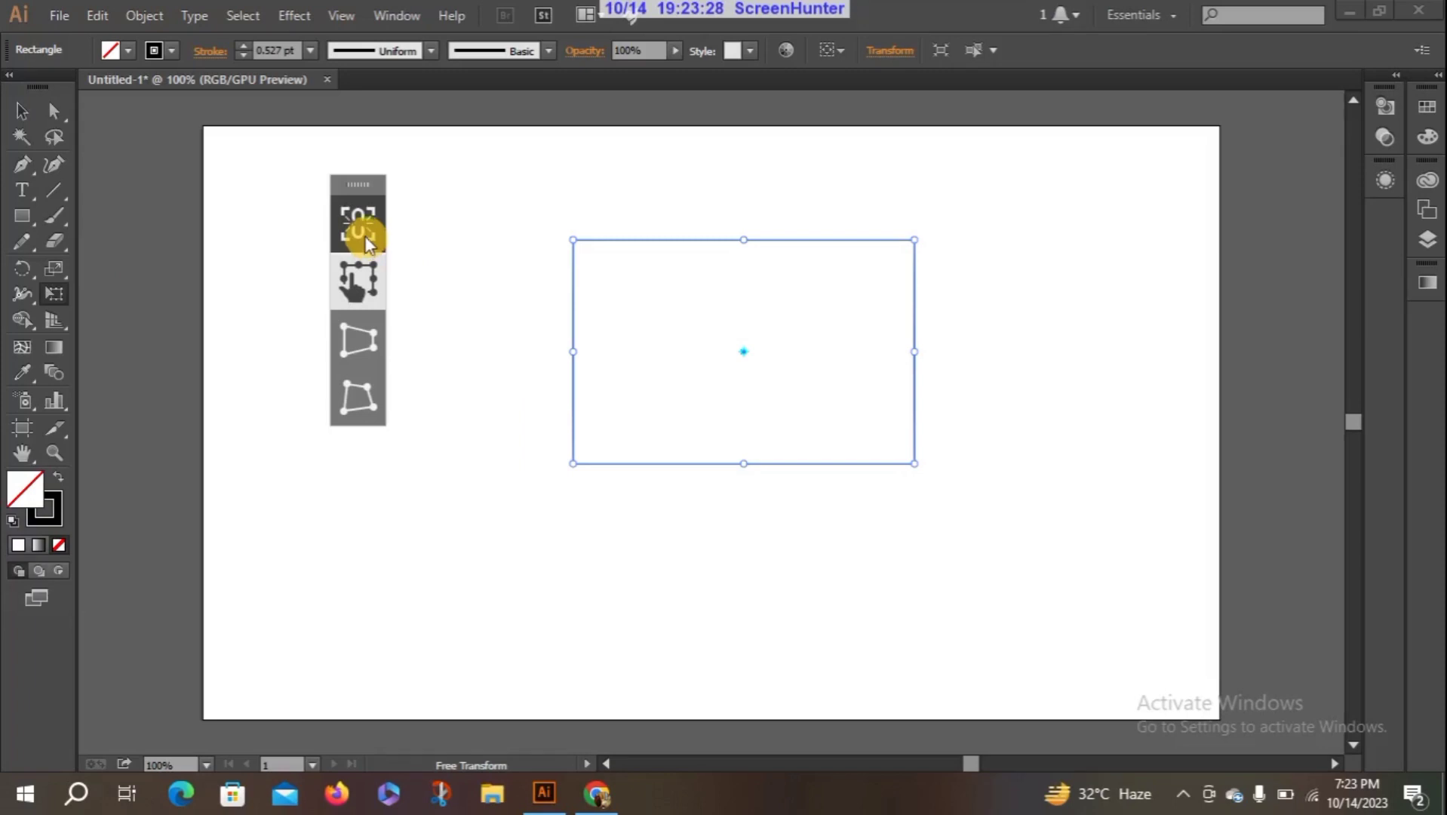
pyautogui.click(365, 240)
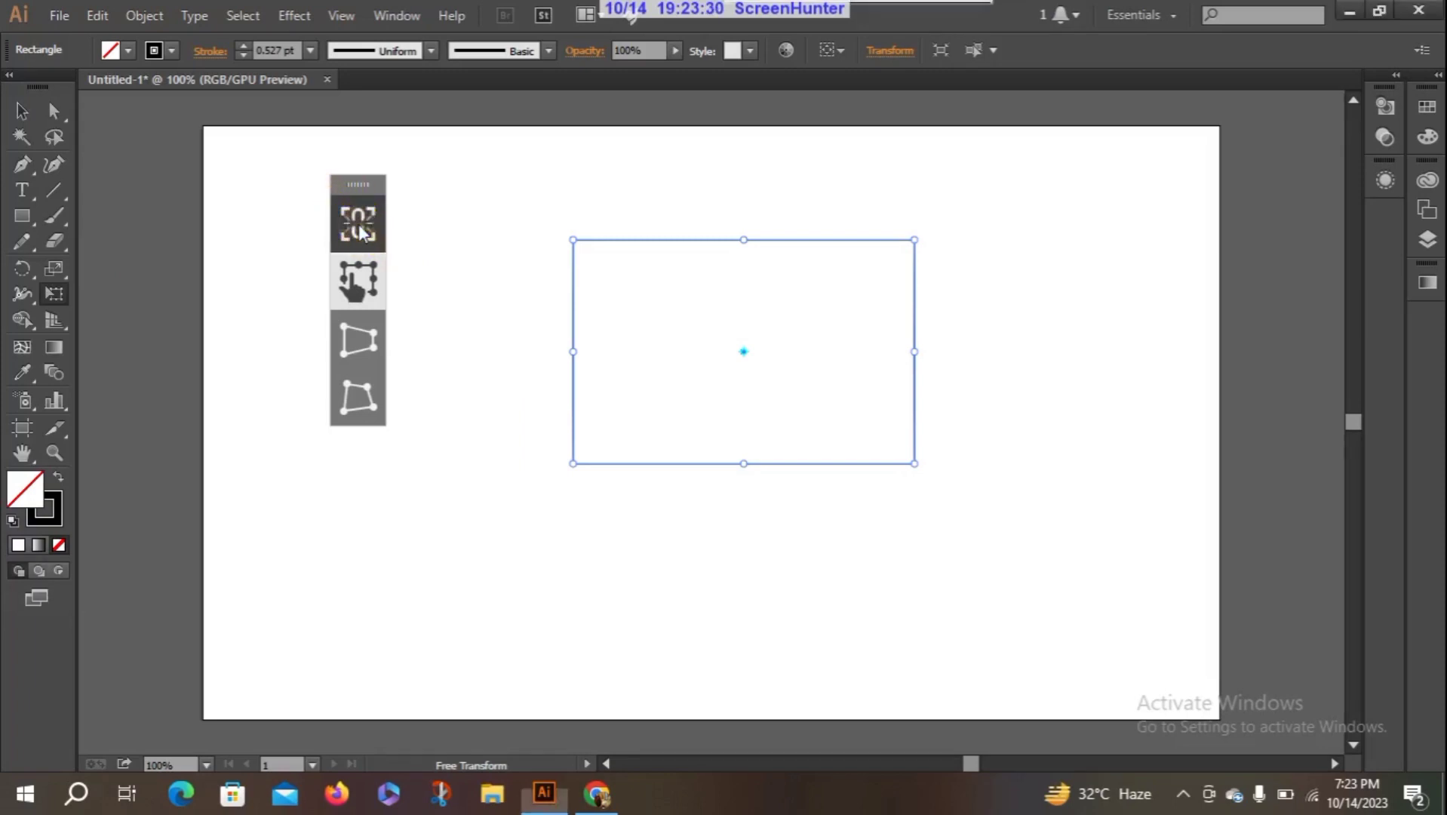
pyautogui.click(362, 233)
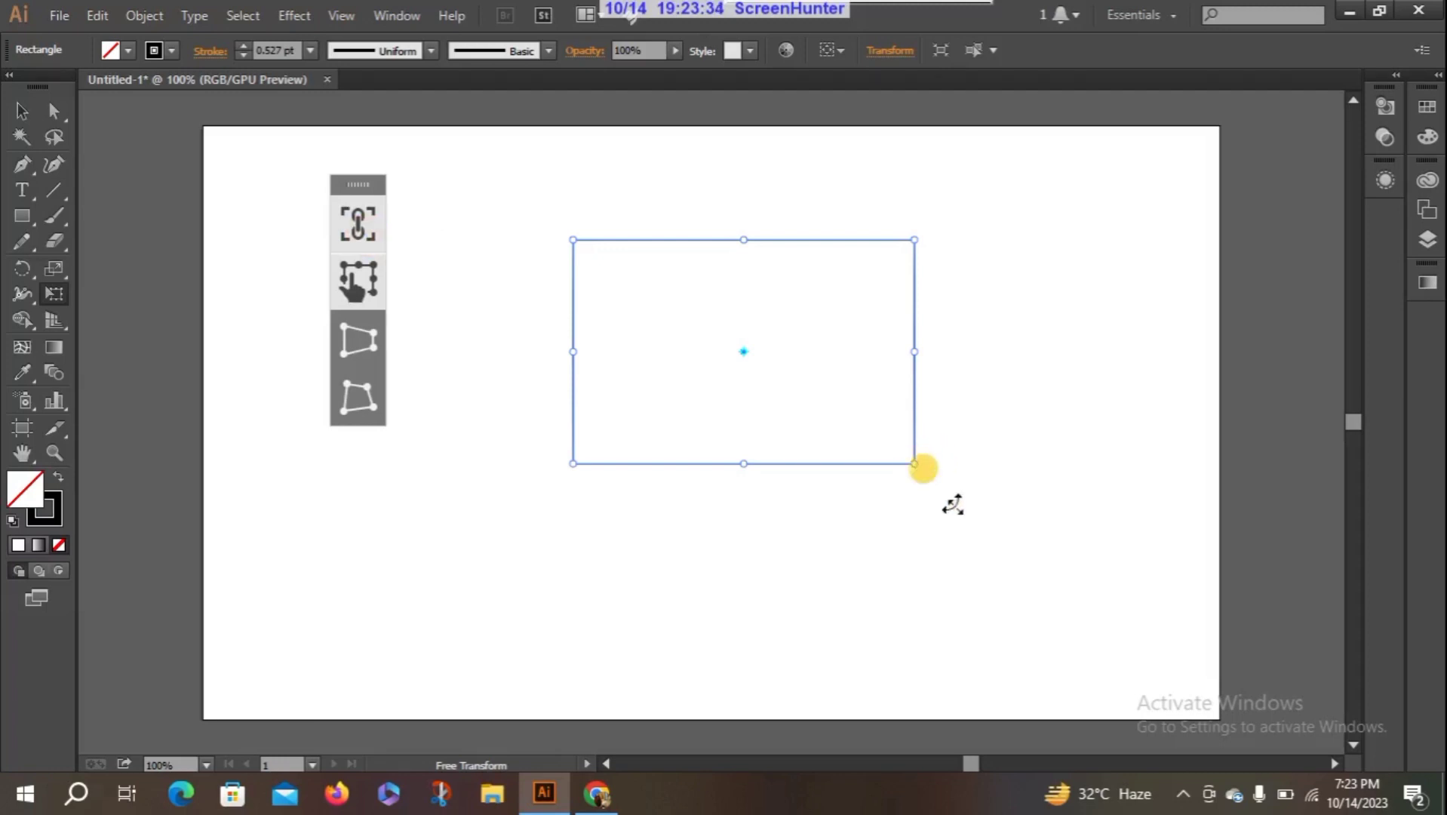
pyautogui.moveTo(915, 464); pyautogui.dragTo(1006, 447)
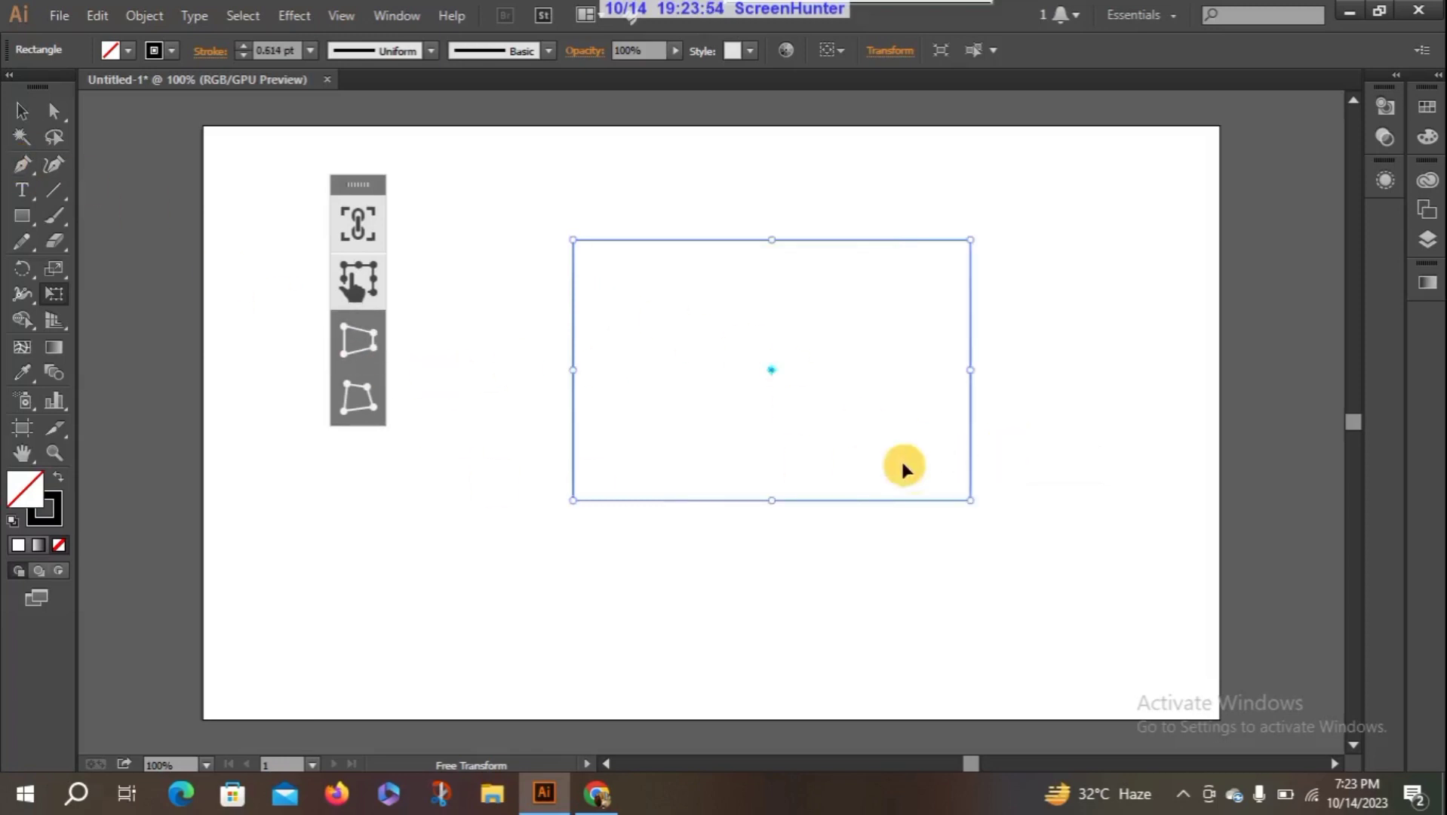
# - Turn off Constrain and resize the rectangle freely from its lower-right corner, first larger and then smaller
pyautogui.click(372, 228)
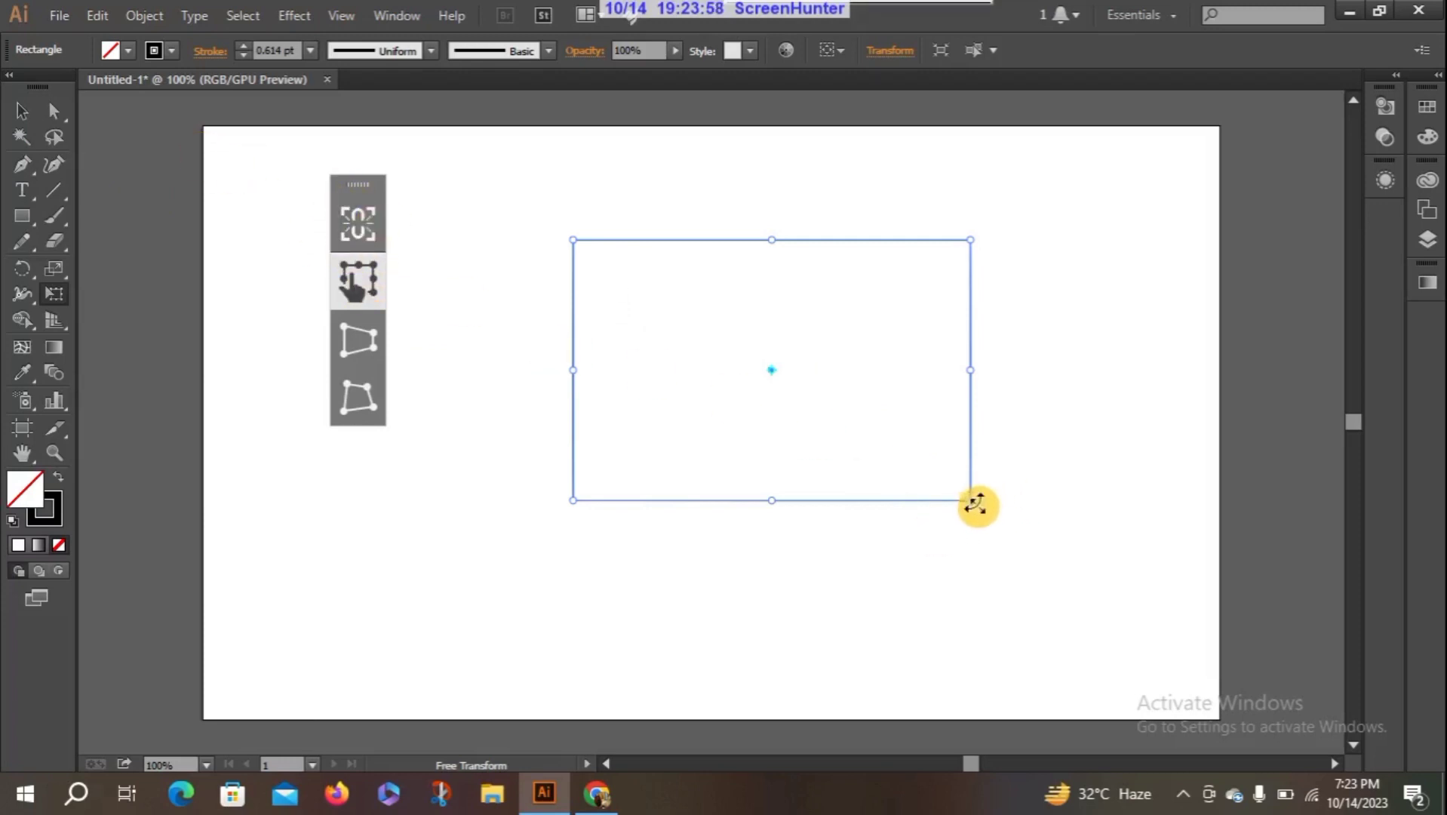
pyautogui.moveTo(975, 504)
pyautogui.mouseDown()
pyautogui.moveTo(1052, 581)
pyautogui.moveTo(792, 360)
pyautogui.moveTo(1020, 557)
pyautogui.mouseUp()
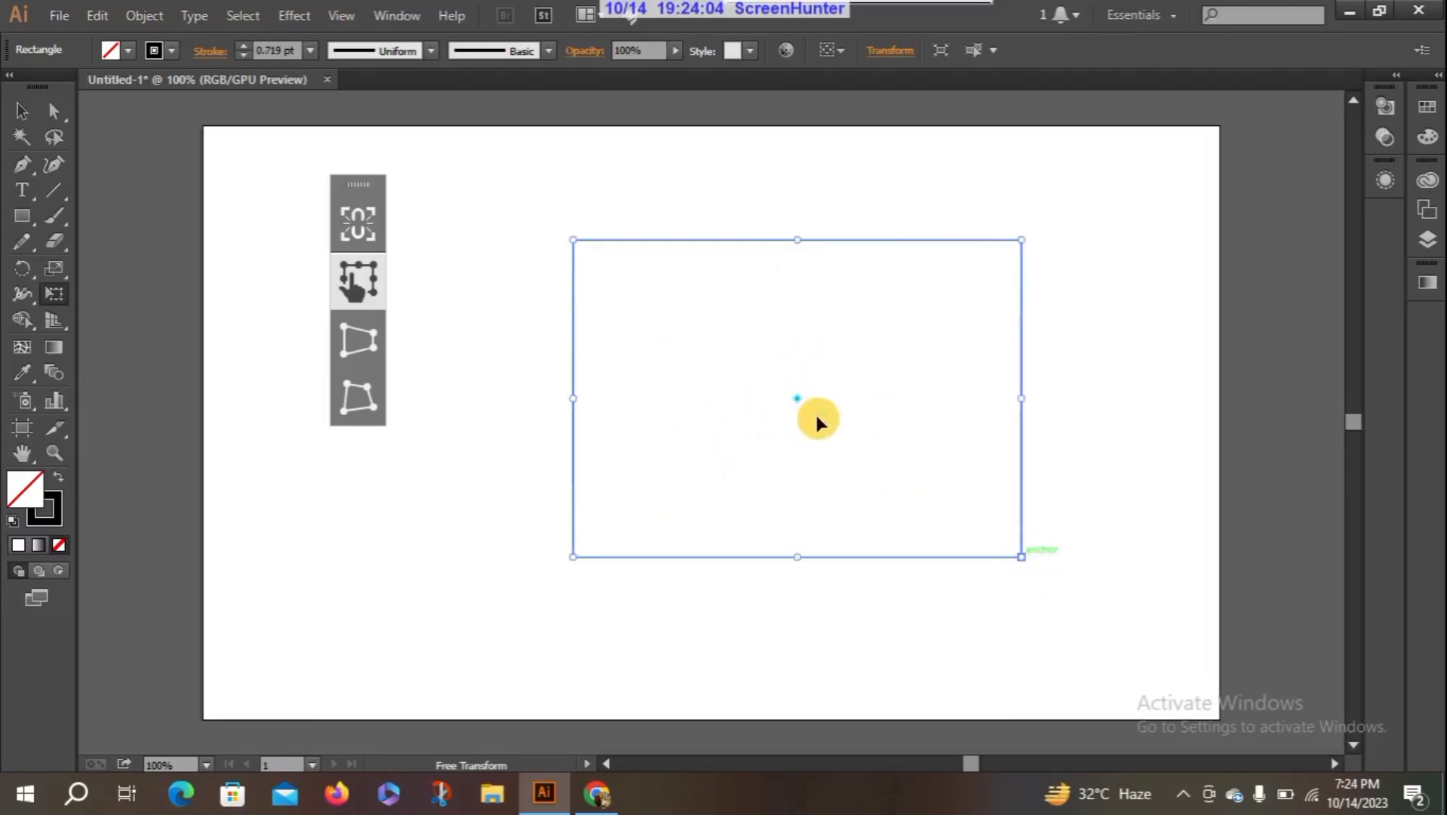
pyautogui.moveTo(1022, 556)
pyautogui.mouseDown()
pyautogui.moveTo(1097, 647)
pyautogui.moveTo(752, 378)
pyautogui.moveTo(900, 454)
pyautogui.moveTo(820, 397)
pyautogui.moveTo(906, 473)
pyautogui.mouseUp()
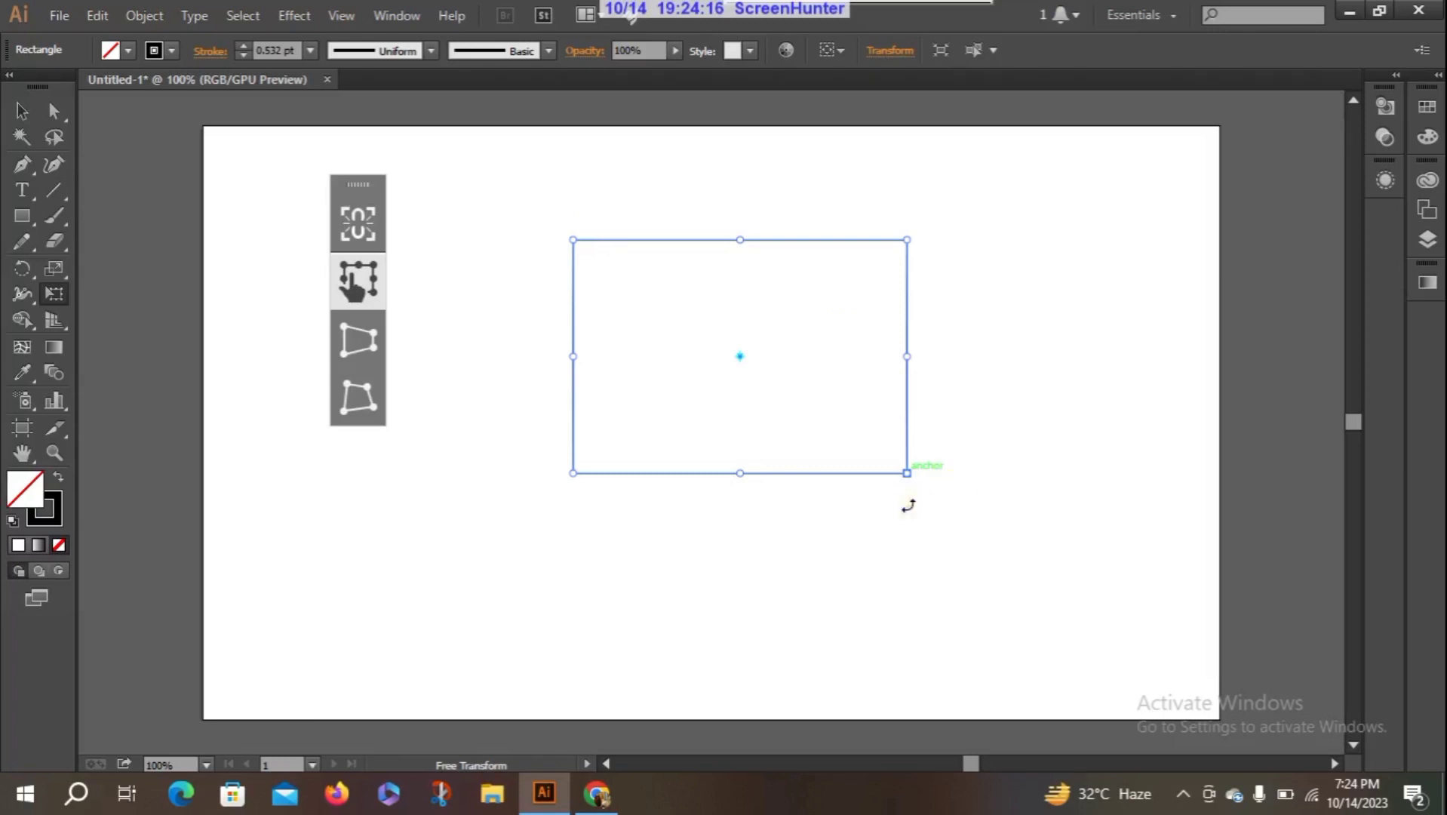
# - Rotate the rectangle slightly clockwise with Constrain off, and try a small rotation with Constrain turned on
pyautogui.moveTo(909, 502); pyautogui.dragTo(889, 558)
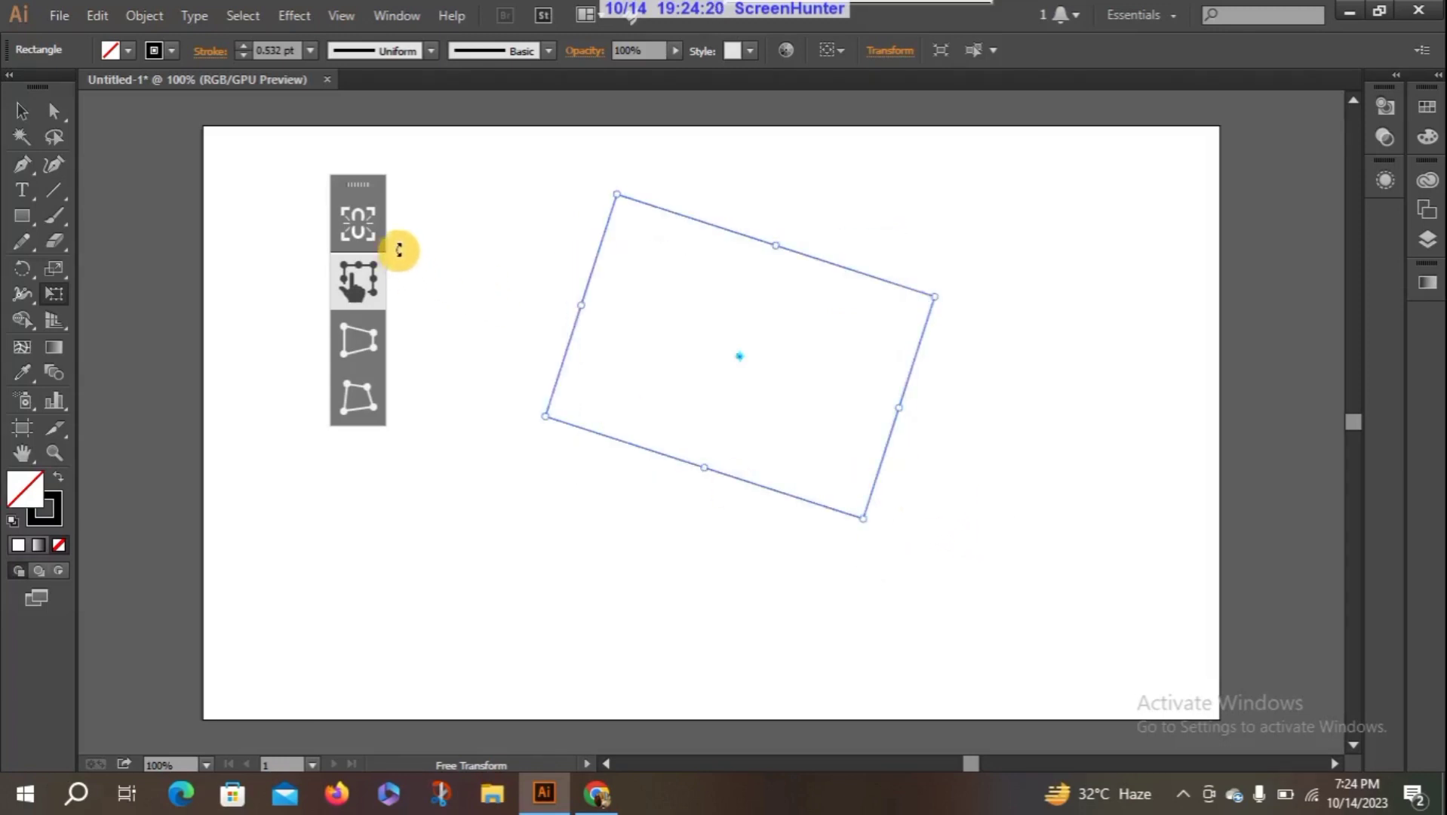
pyautogui.click(357, 223)
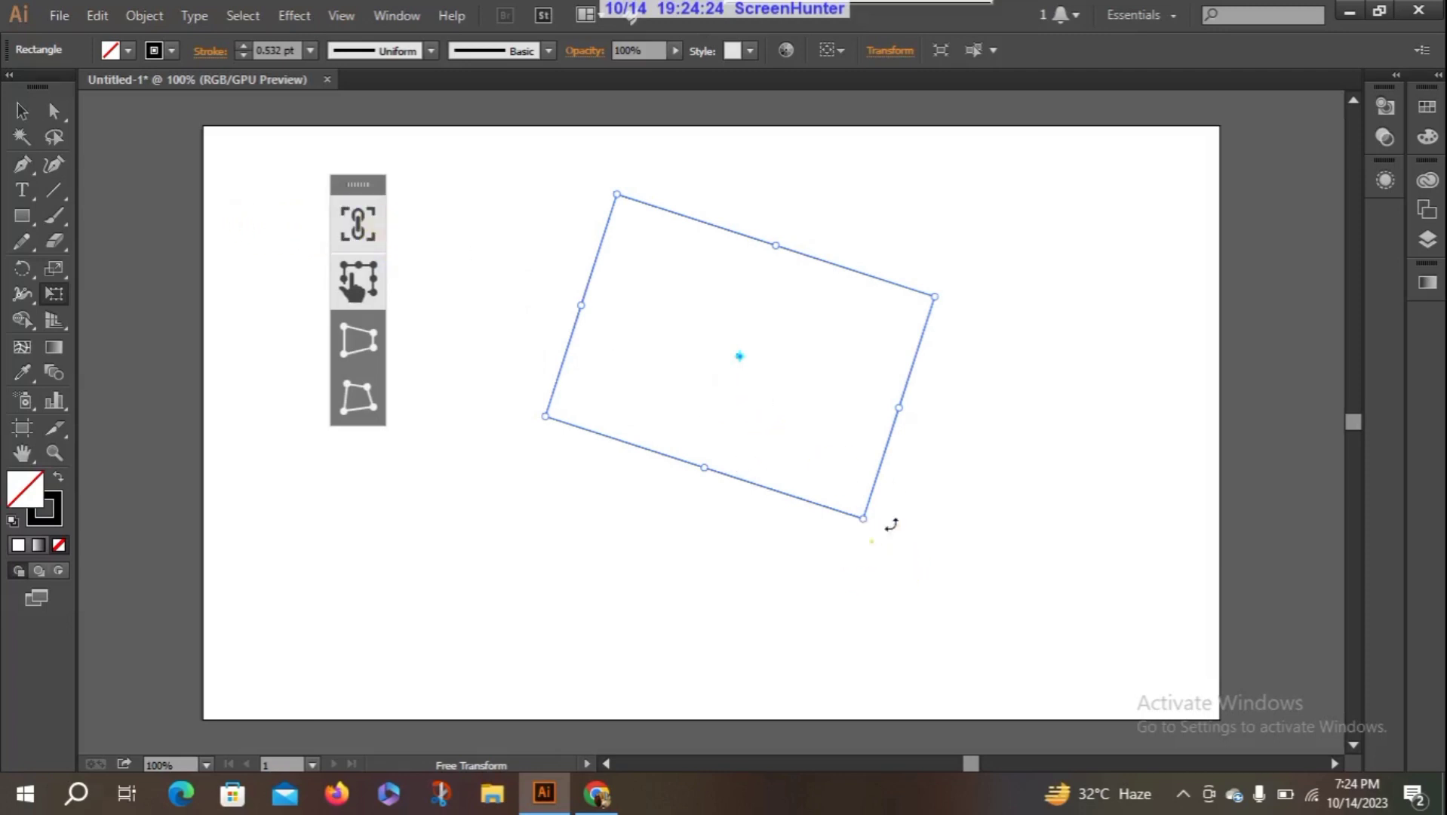
pyautogui.moveTo(888, 520); pyautogui.dragTo(922, 525)
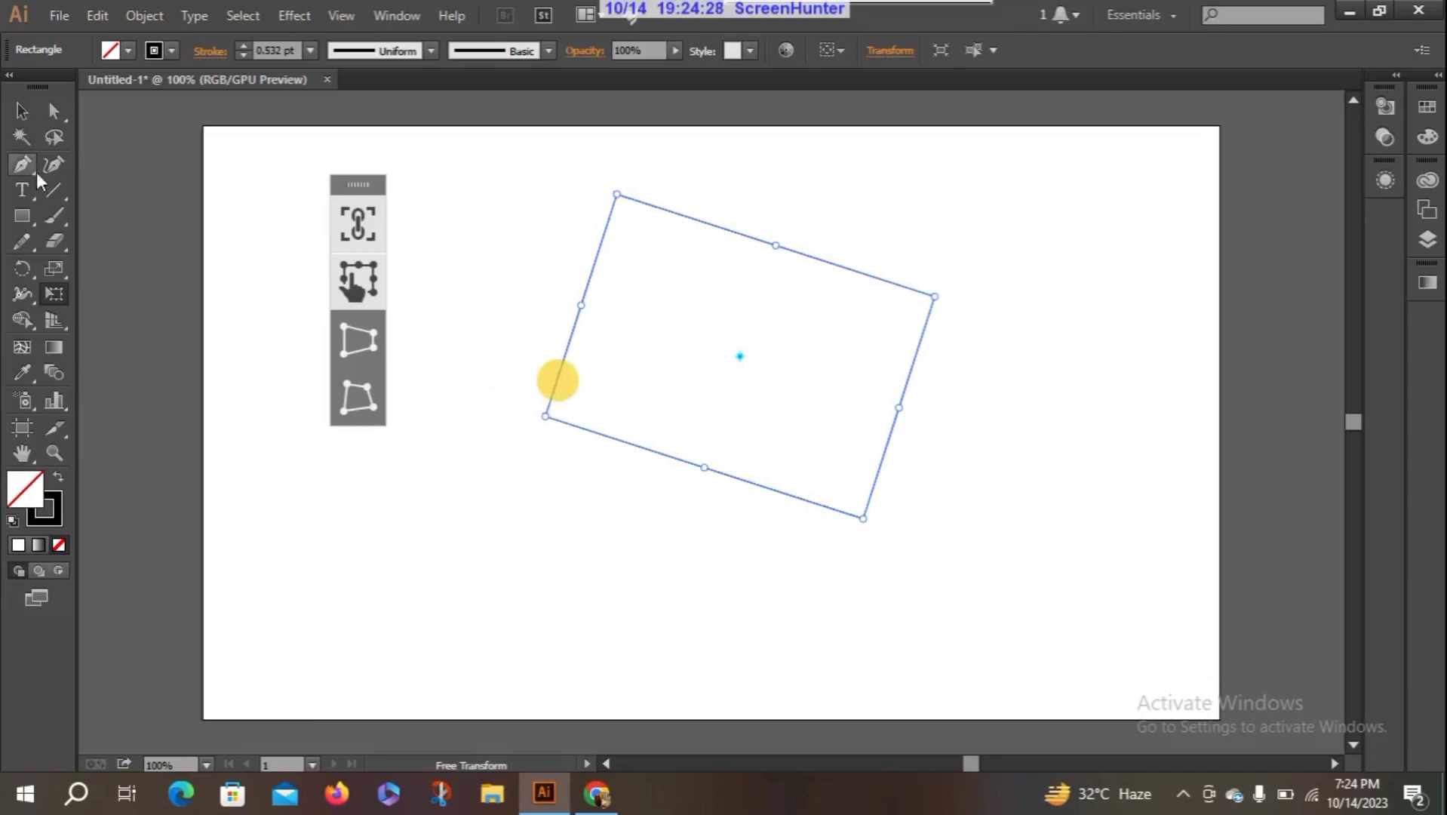
# - Delete the rotated rectangle and draw a new, smaller rectangle just below the artboard's middle
pyautogui.click(22, 111)
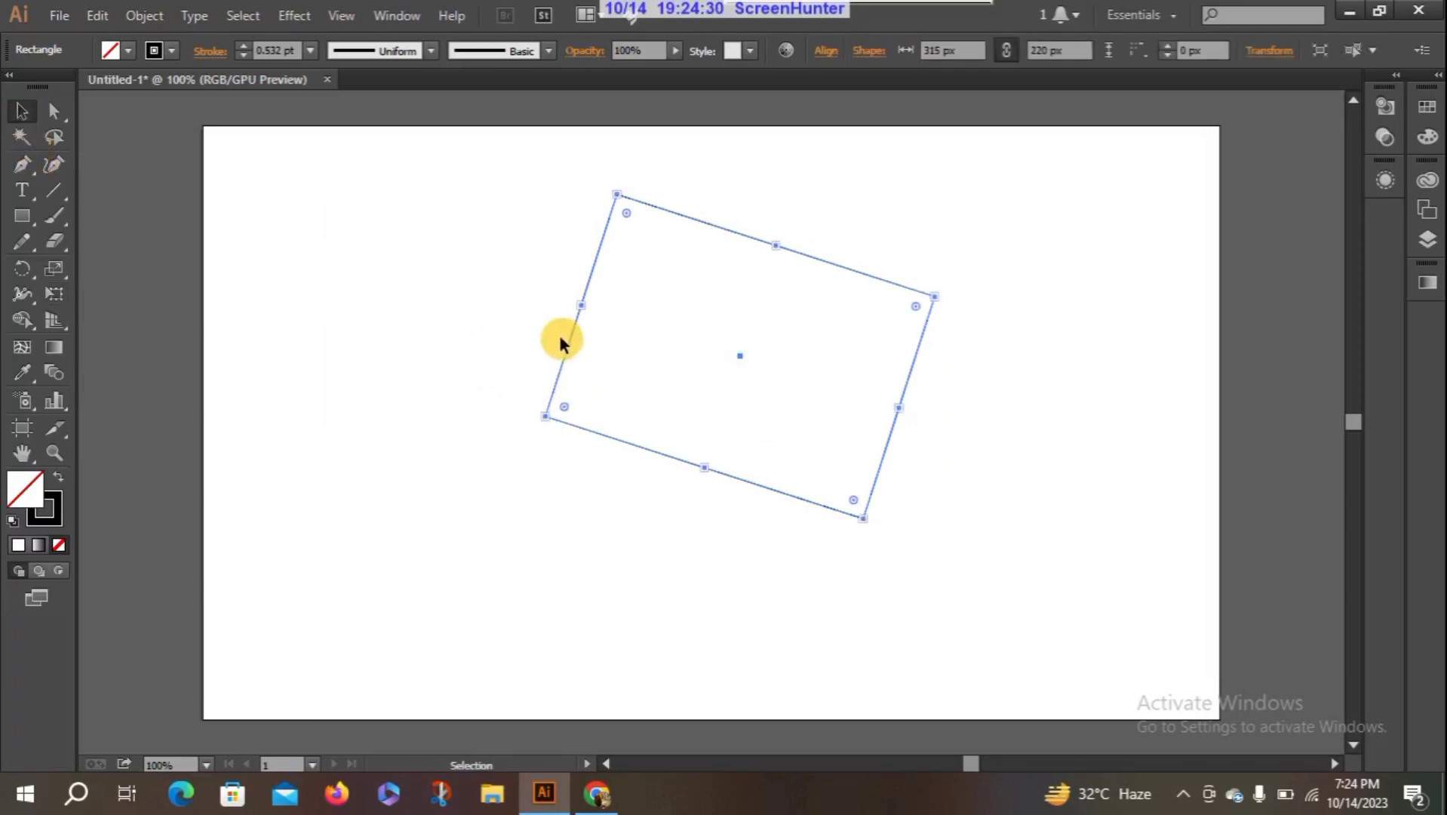
pyautogui.press('Delete')
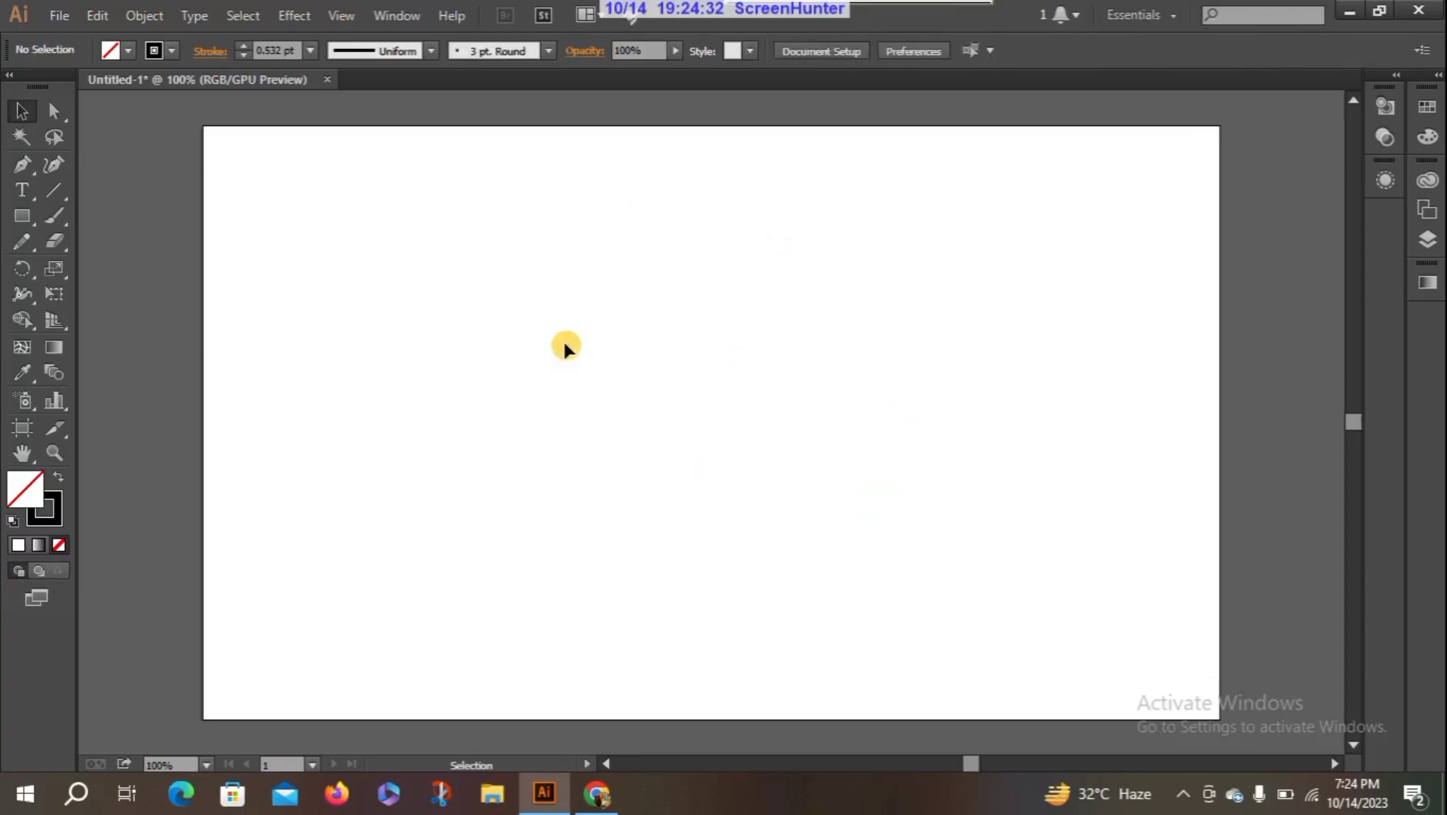
pyautogui.click(21, 219)
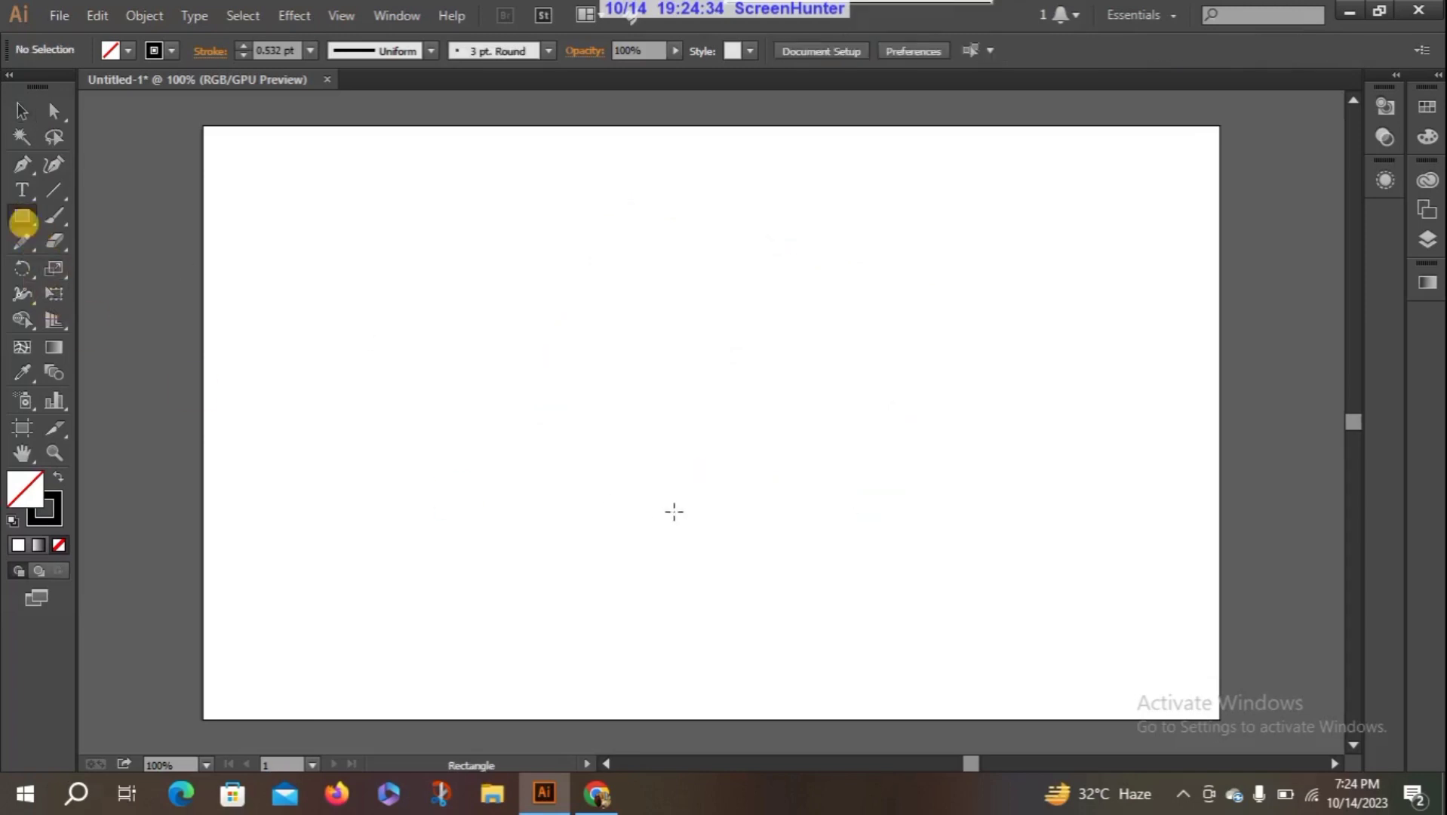
pyautogui.moveTo(588, 339); pyautogui.dragTo(872, 524)
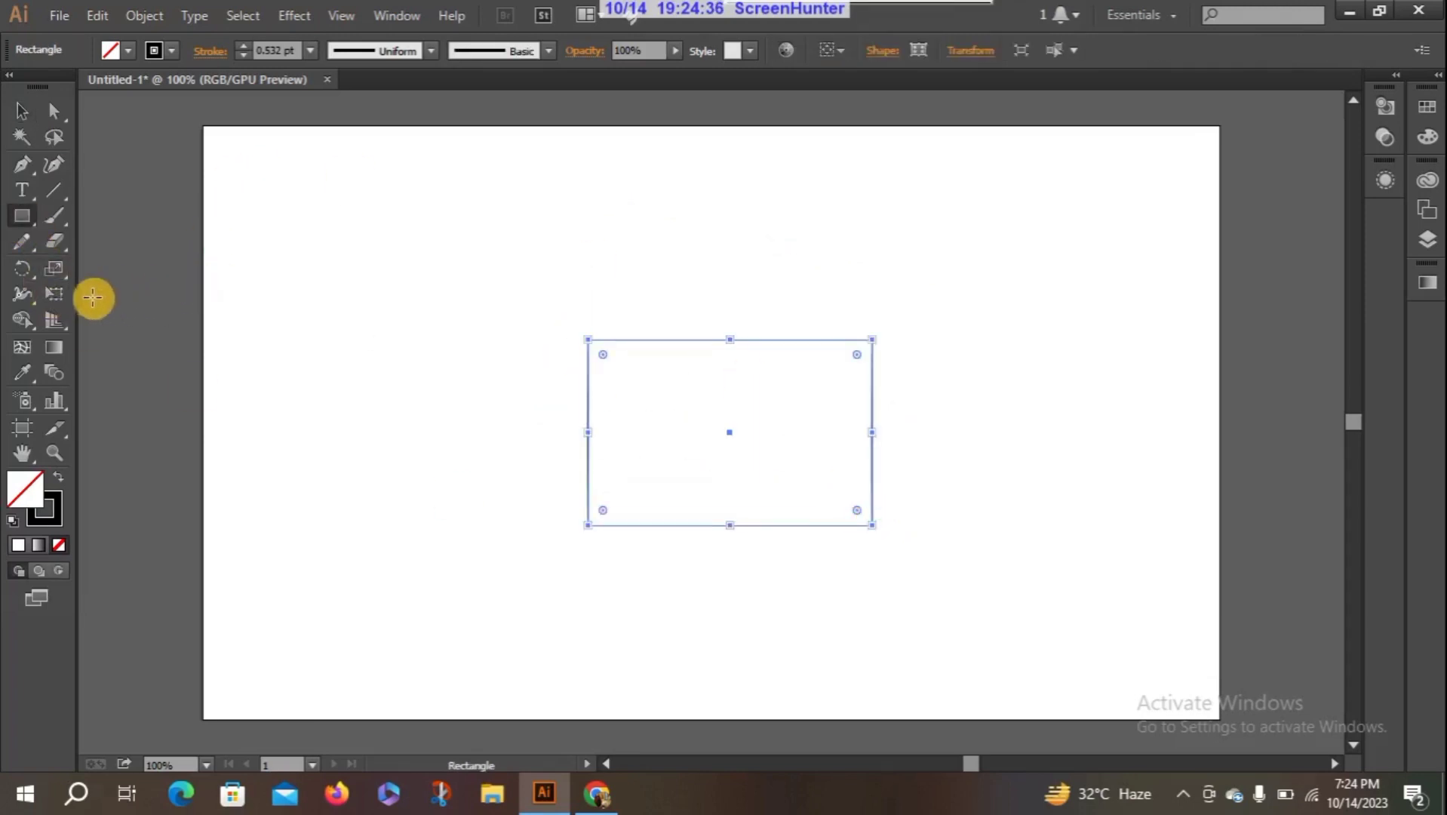
# - Free-transform the new rectangle with Constrain on, enlarging it twice from its lower-right corner and shrinking it below its original size
pyautogui.click(53, 293)
pyautogui.click(356, 224)
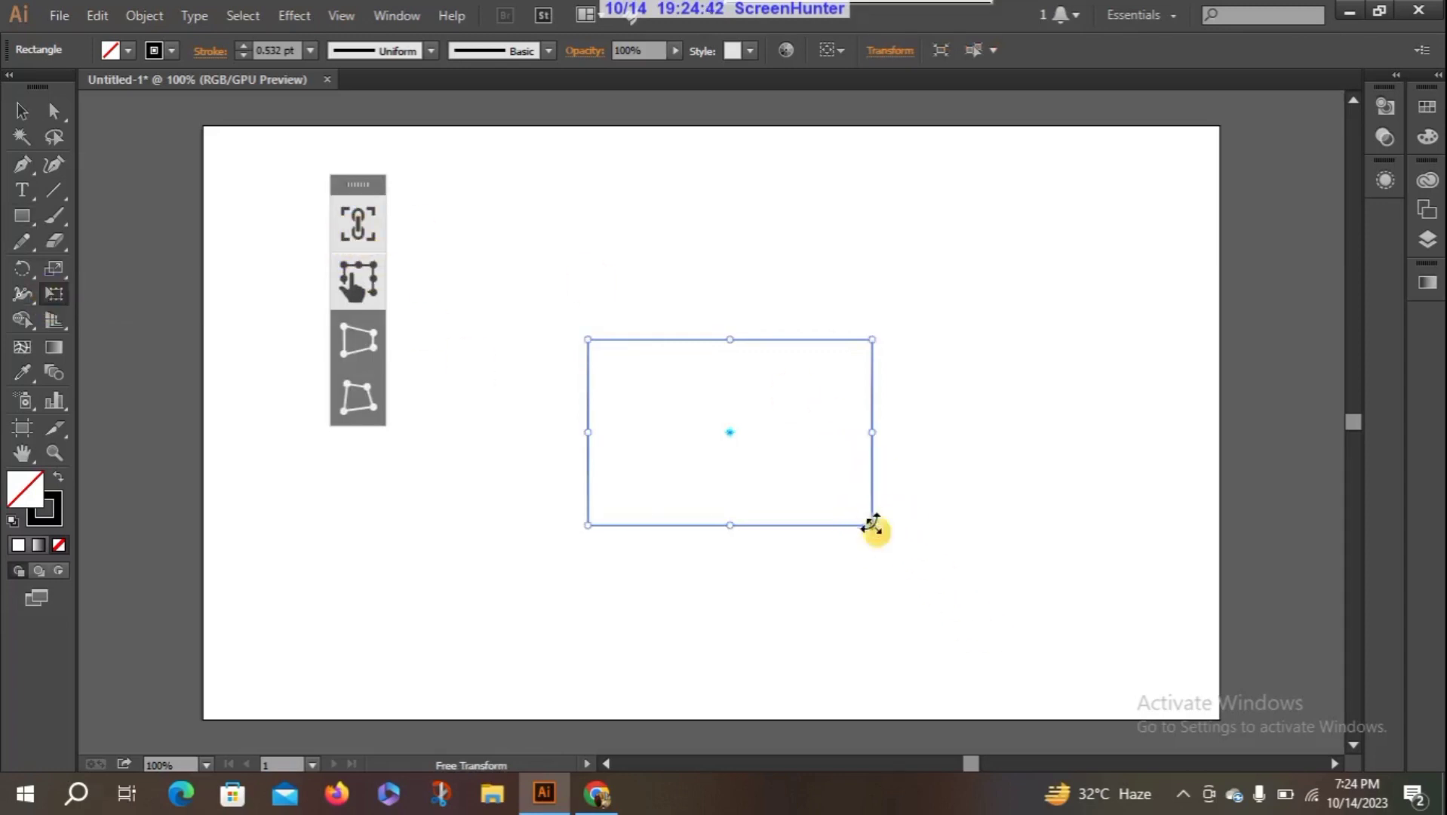
pyautogui.moveTo(873, 529); pyautogui.dragTo(973, 613)
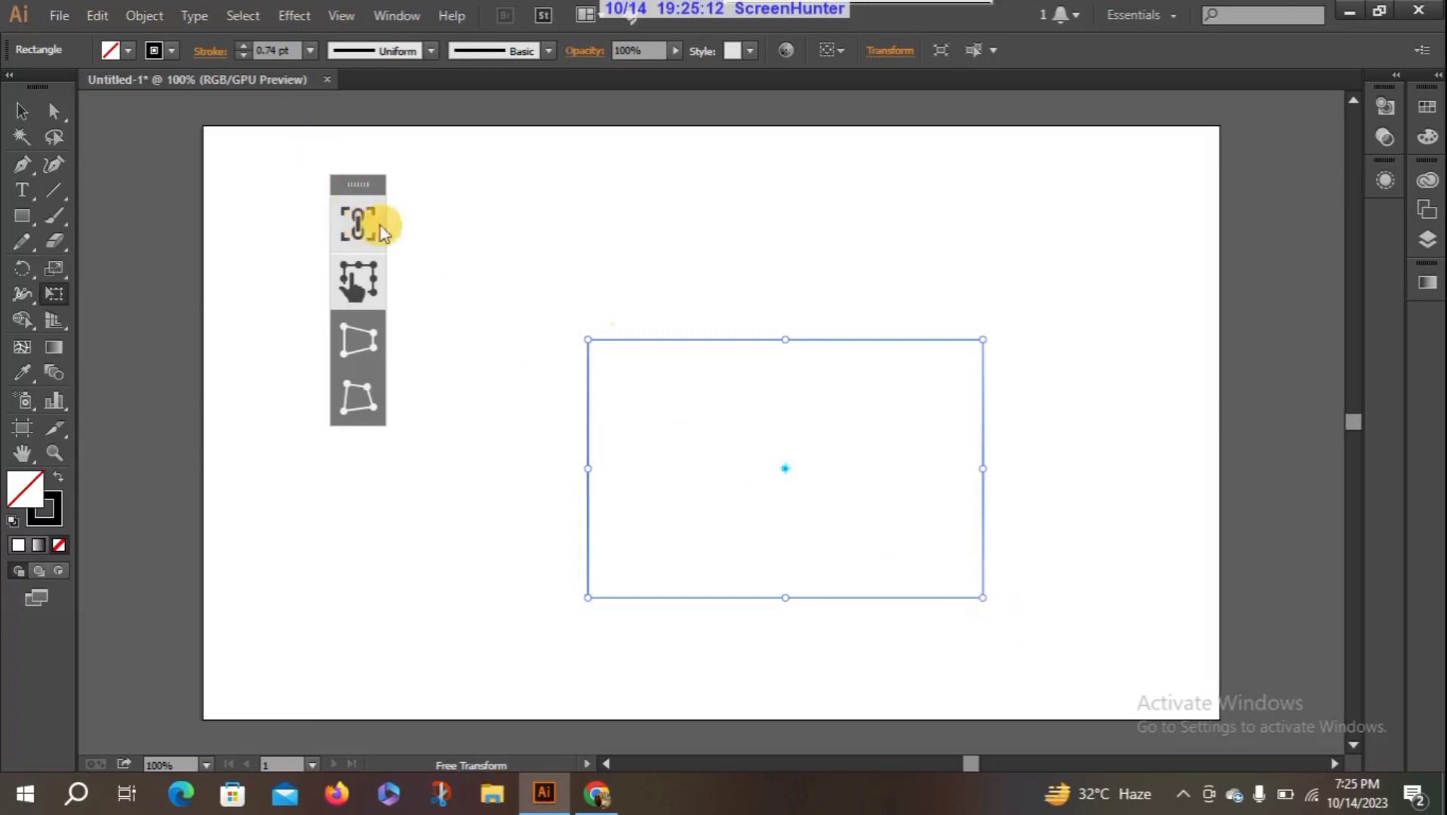
pyautogui.moveTo(983, 598)
pyautogui.mouseDown()
pyautogui.moveTo(1127, 700)
pyautogui.moveTo(668, 325)
pyautogui.moveTo(798, 449)
pyautogui.moveTo(1082, 611)
pyautogui.moveTo(878, 394)
pyautogui.moveTo(707, 255)
pyautogui.moveTo(967, 492)
pyautogui.moveTo(1124, 585)
pyautogui.mouseUp()
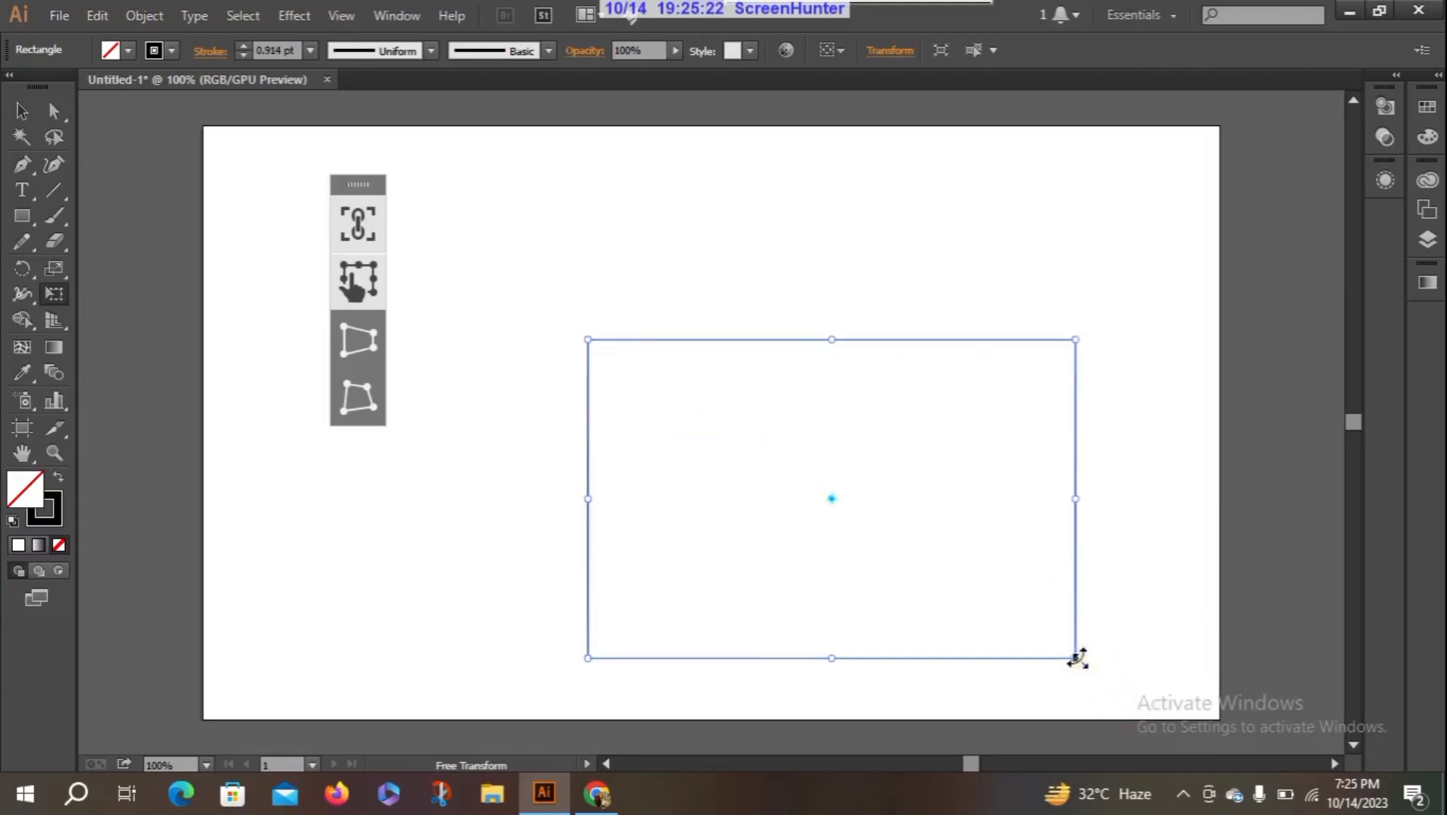
pyautogui.moveTo(1075, 657)
pyautogui.mouseDown()
pyautogui.moveTo(878, 512)
pyautogui.moveTo(840, 504)
pyautogui.mouseUp()
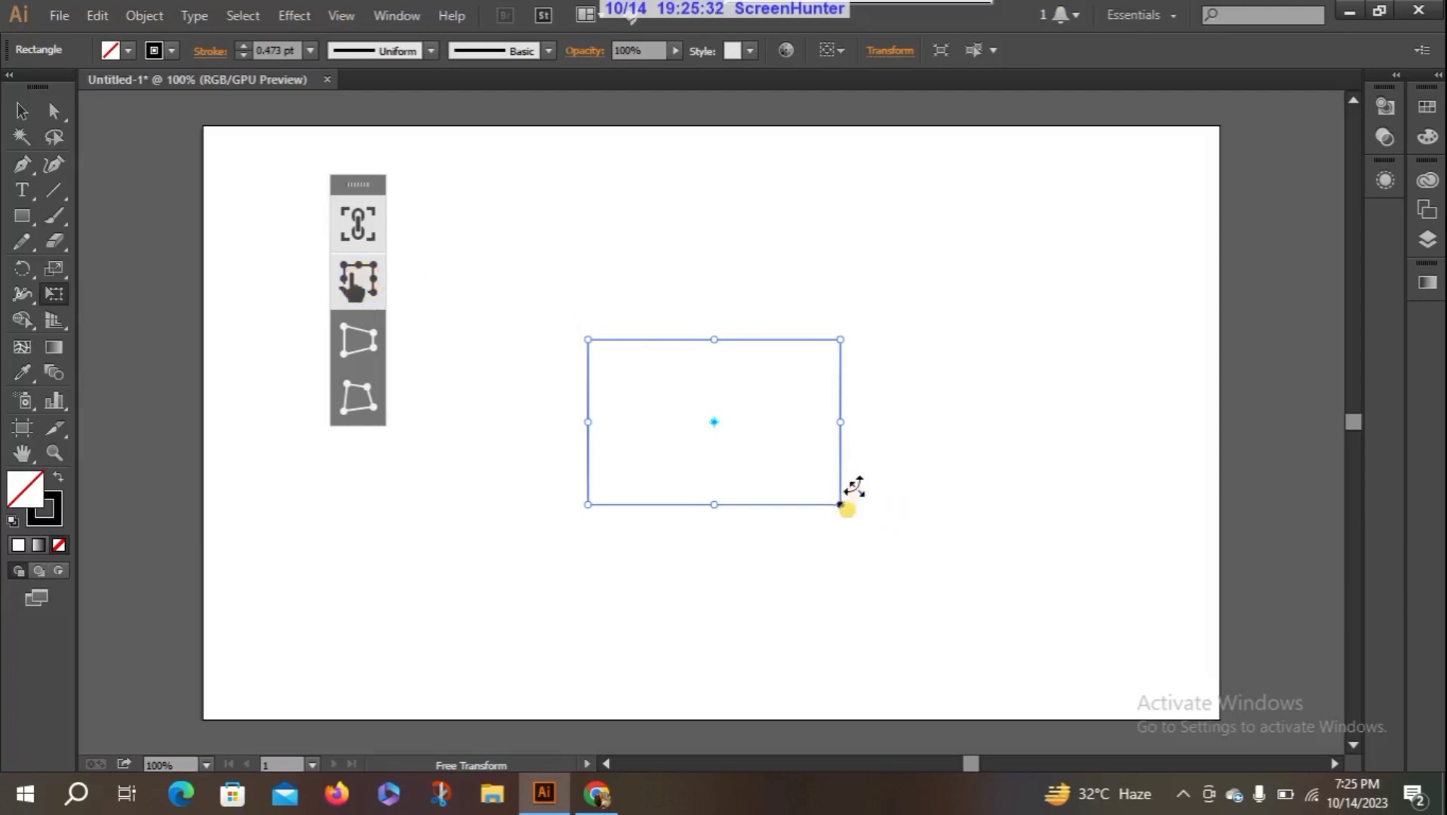
# - Rotate the rectangle with Constrain on to one 45° diagonal and then to the opposite one, its long sides rising rightward
pyautogui.moveTo(853, 488); pyautogui.dragTo(651, 224)
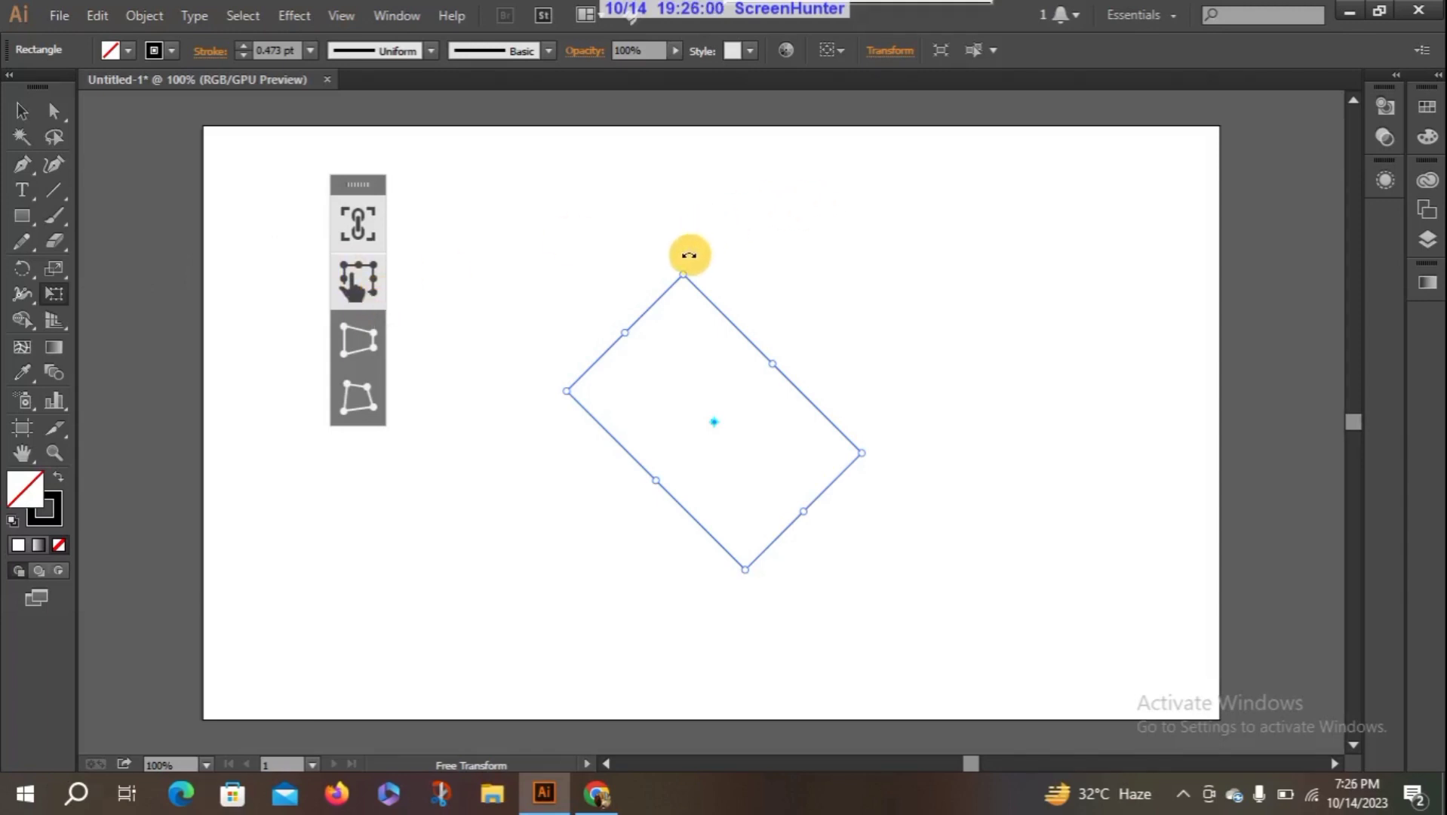
pyautogui.moveTo(680, 275); pyautogui.dragTo(475, 375)
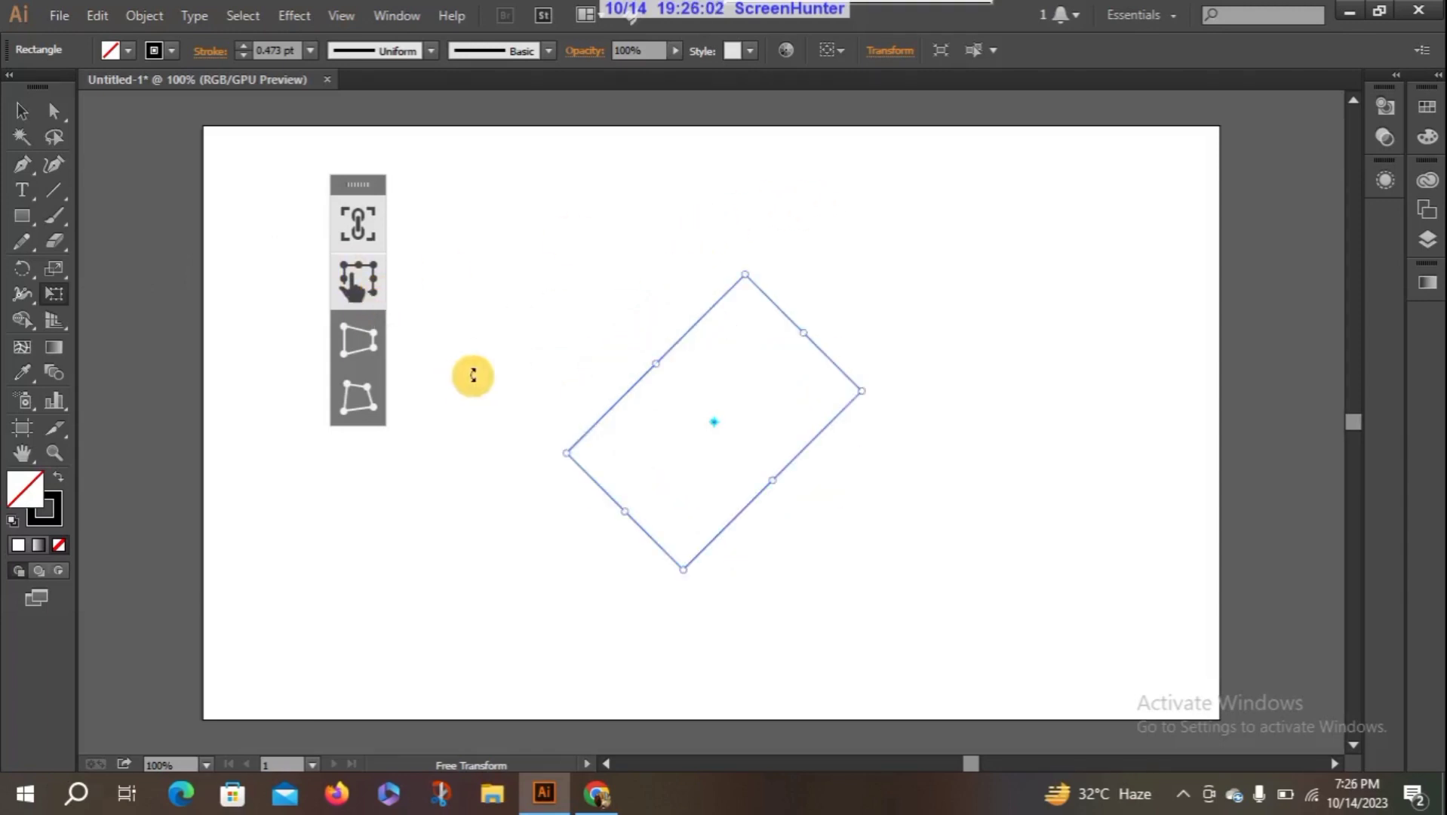
# - Rotate the rectangle back to horizontal with Constrain on, and enlarge it slightly from its lower-right corner
pyautogui.moveTo(556, 454); pyautogui.dragTo(746, 573)
pyautogui.moveTo(880, 568); pyautogui.dragTo(881, 568)
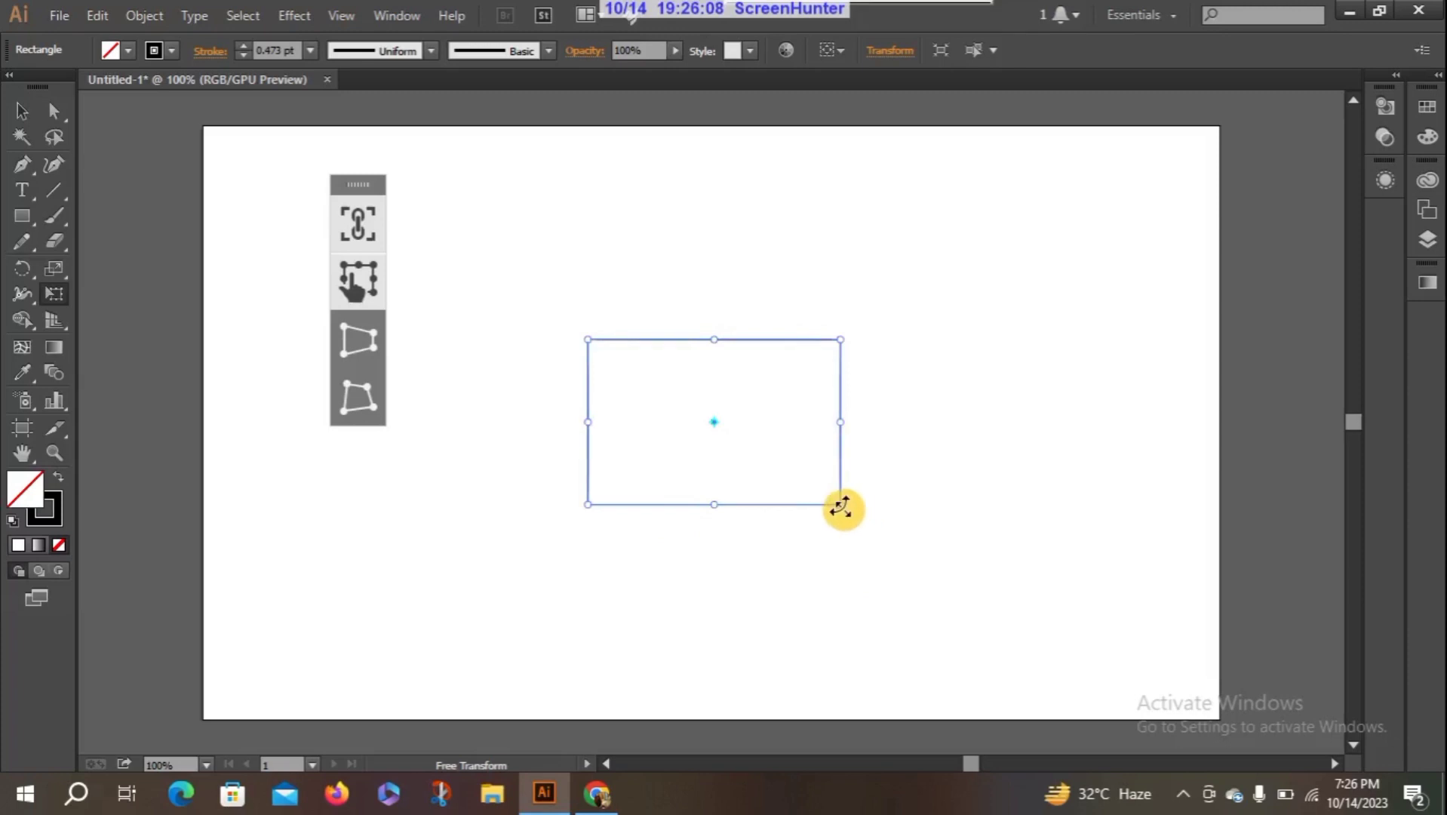
pyautogui.moveTo(842, 506); pyautogui.dragTo(943, 405)
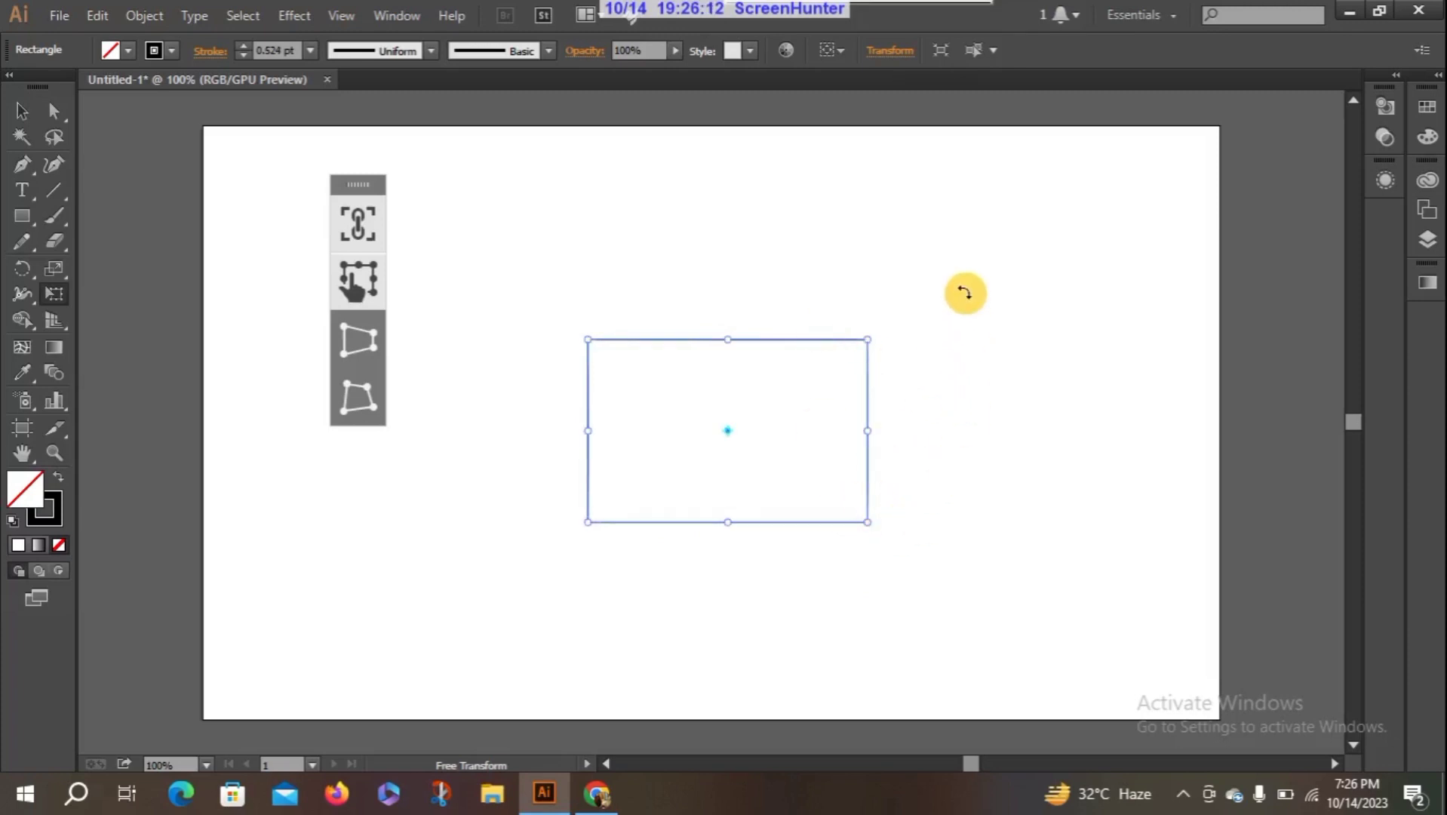
# - Perspective-distort the rectangle from its lower-right corner into a wide trapezoid, reduce the flare, move the shape upward, and widen the flare slightly
pyautogui.click(351, 343)
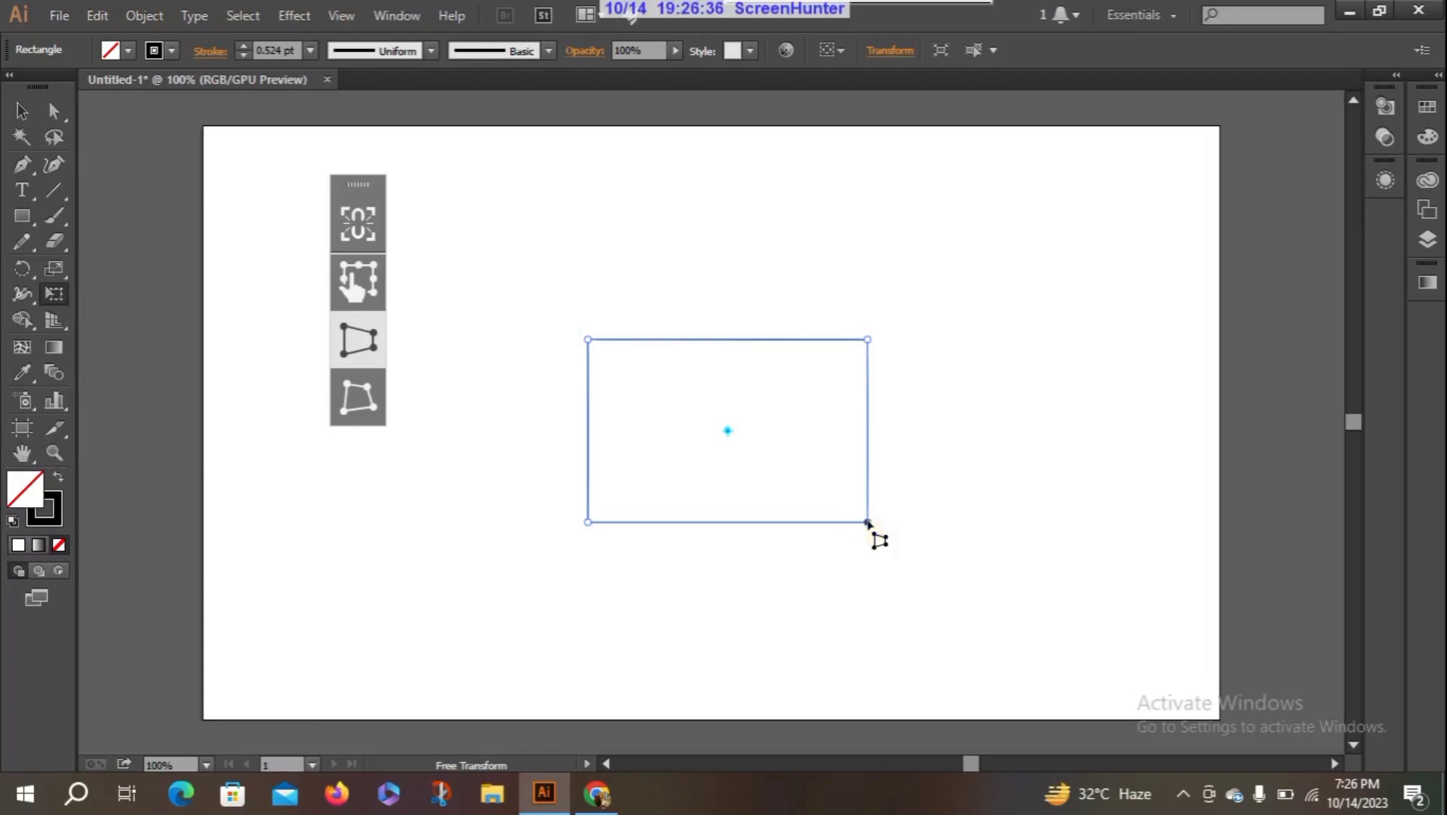
pyautogui.moveTo(866, 522); pyautogui.dragTo(872, 617)
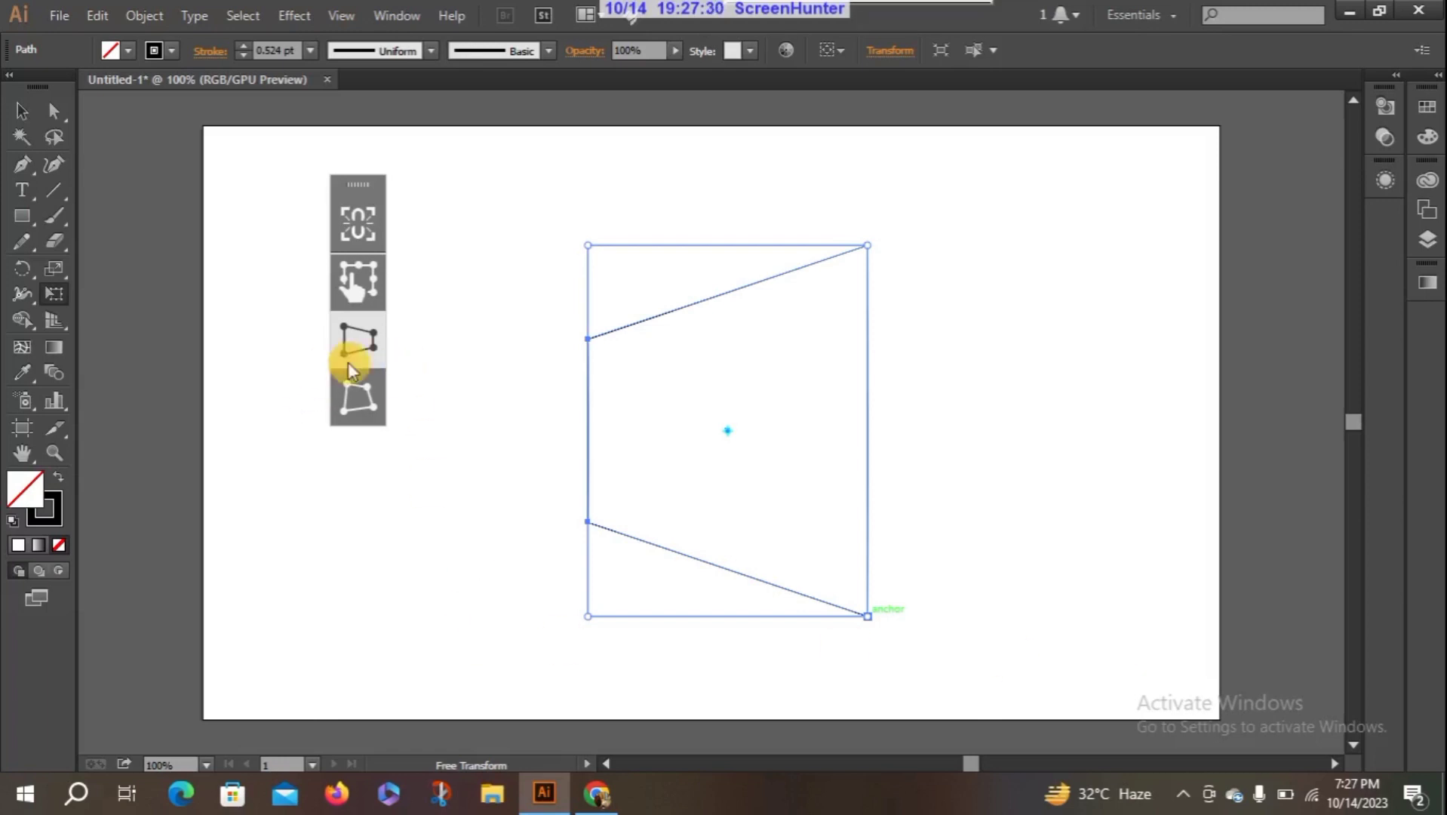
pyautogui.moveTo(867, 616); pyautogui.dragTo(868, 561)
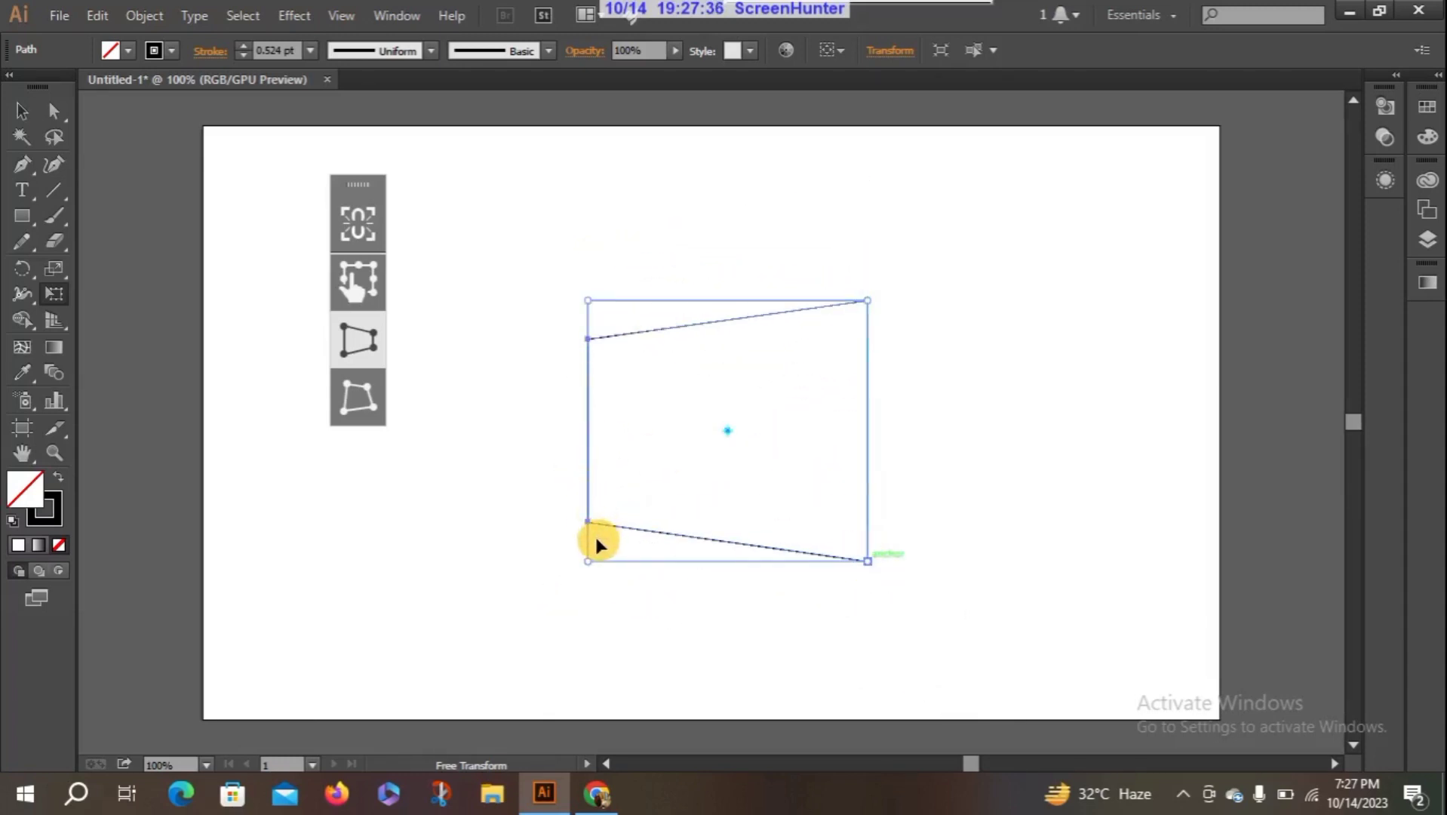
pyautogui.moveTo(579, 522); pyautogui.dragTo(597, 472)
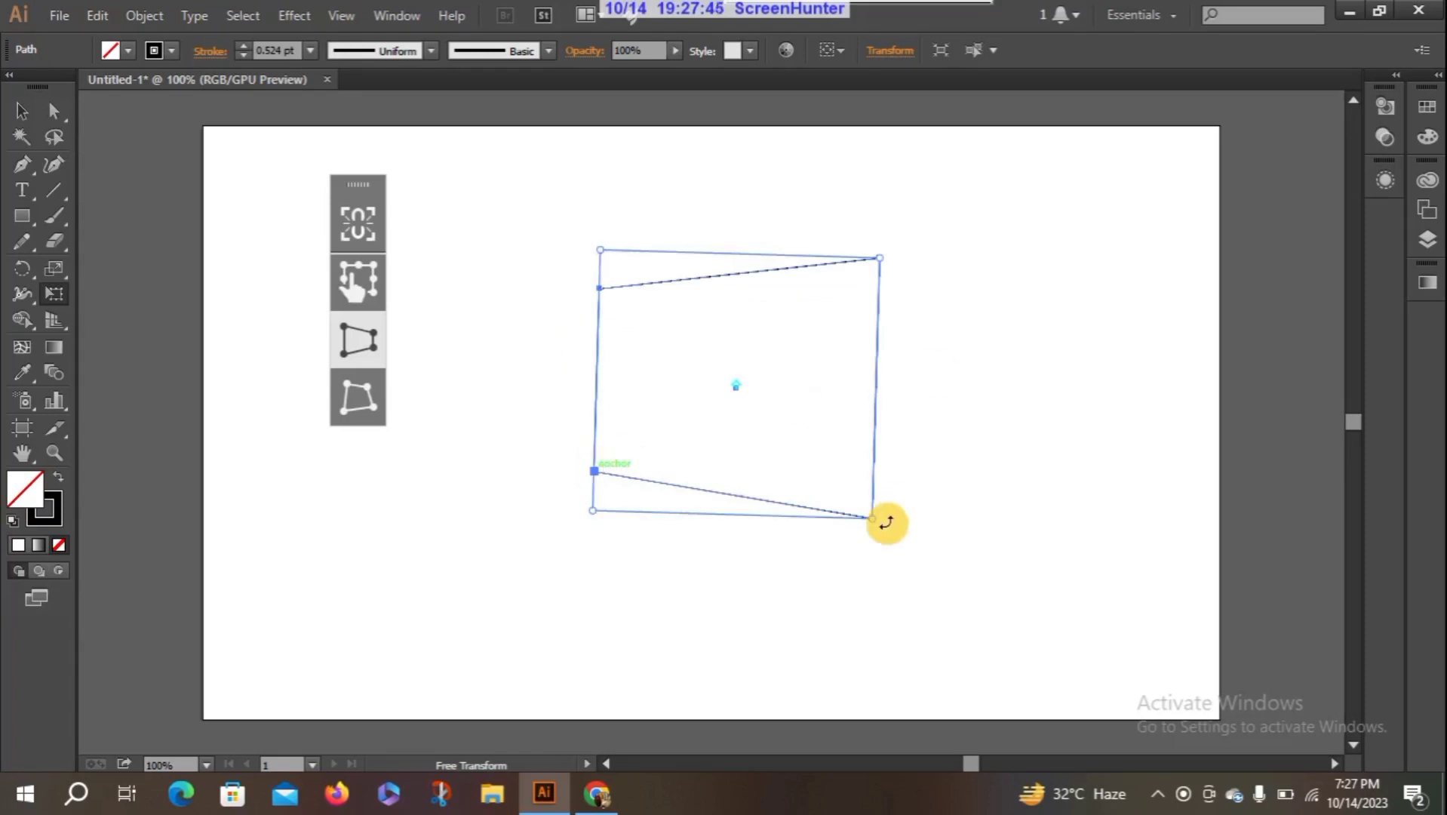
pyautogui.moveTo(882, 528)
pyautogui.mouseDown()
pyautogui.moveTo(852, 361)
pyautogui.moveTo(872, 527)
pyautogui.mouseUp()
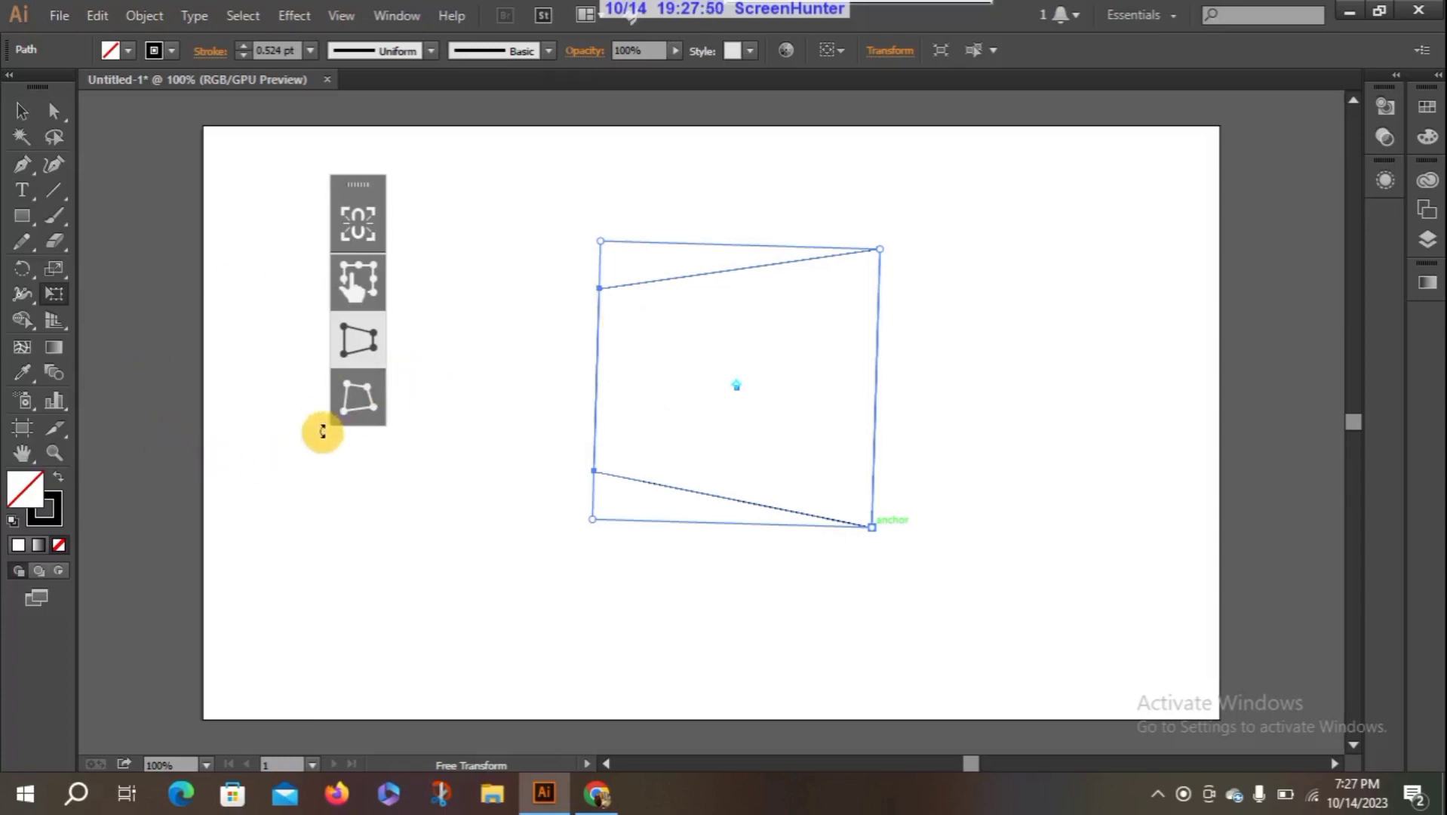
# - Free-distort the shape's lower-right corner far outward, then free-transform the shape to scale it down slightly and rotate it clockwise
pyautogui.click(347, 414)
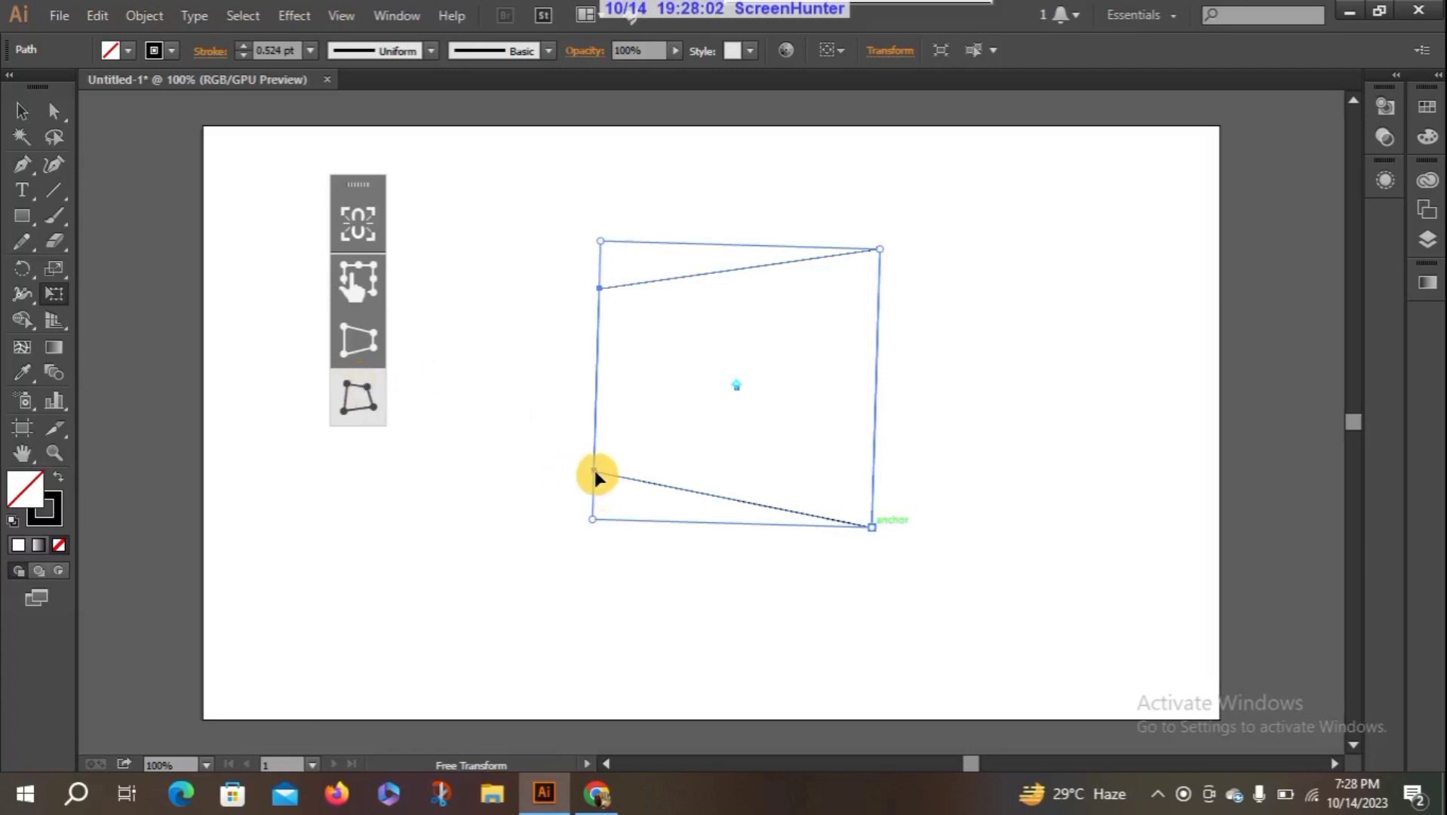
pyautogui.moveTo(871, 531); pyautogui.dragTo(1015, 653)
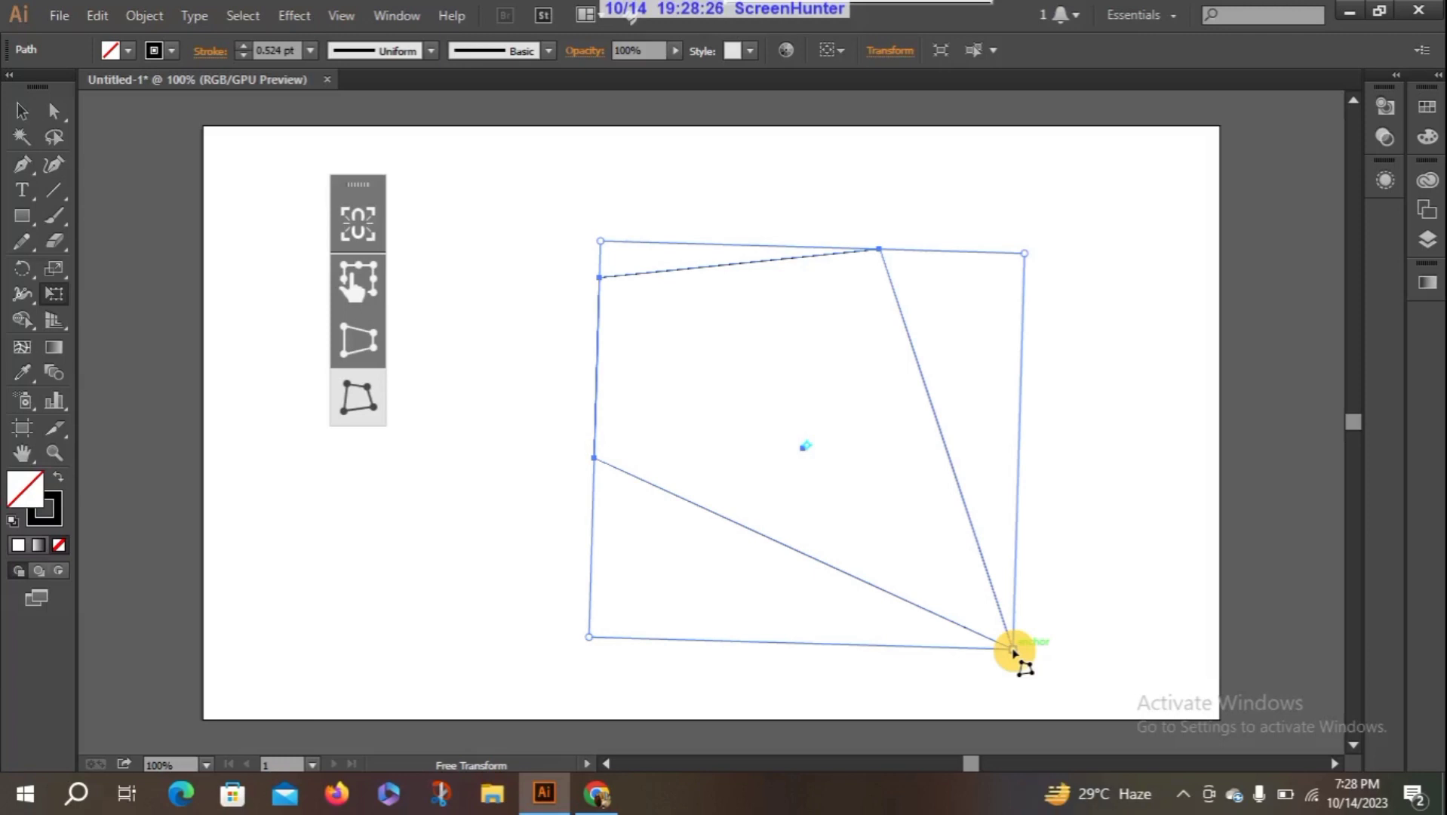
pyautogui.click(356, 398)
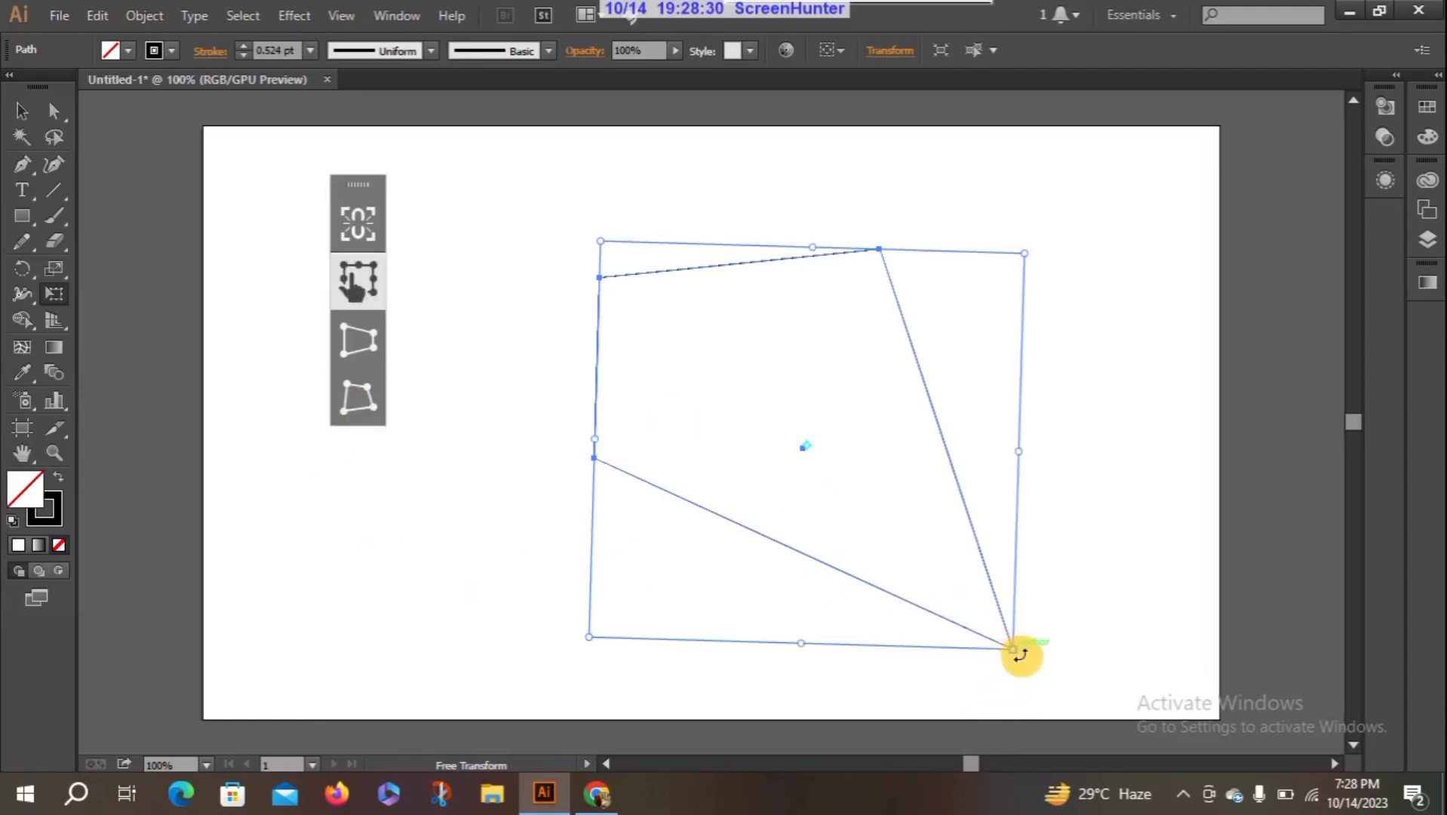
pyautogui.moveTo(1019, 653); pyautogui.dragTo(975, 623)
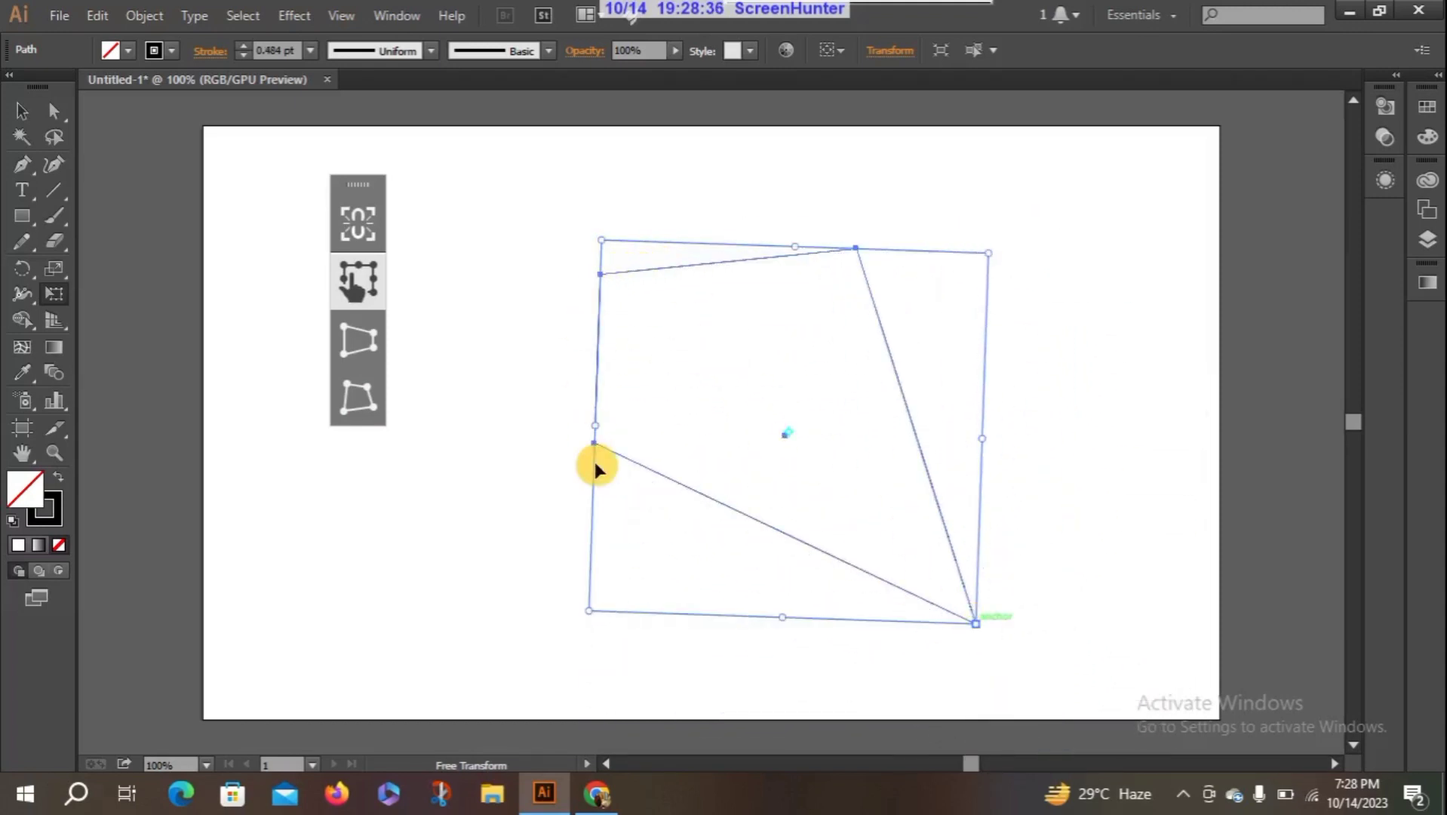
pyautogui.moveTo(595, 446); pyautogui.dragTo(593, 442)
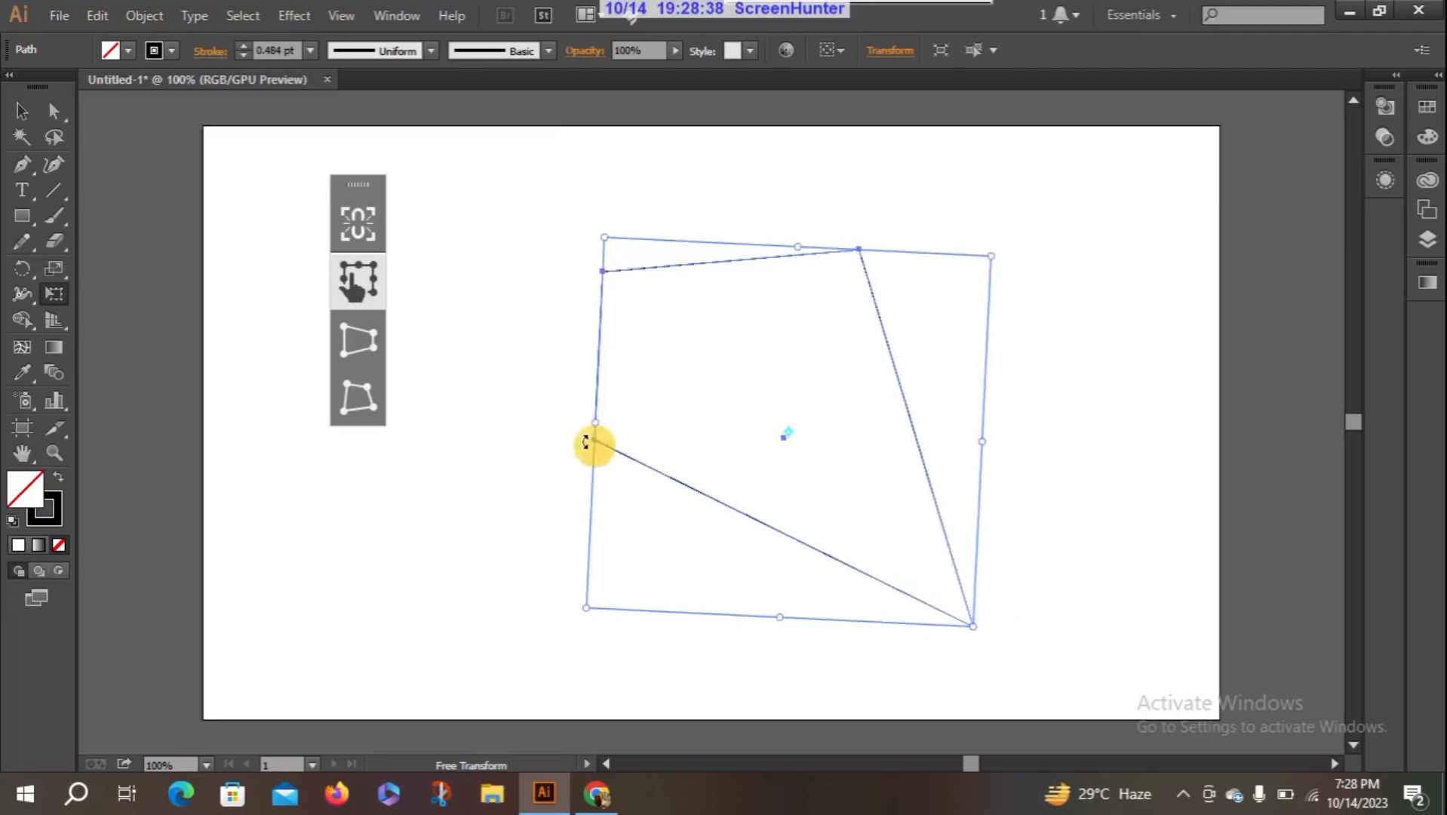
pyautogui.moveTo(860, 249); pyautogui.dragTo(892, 207)
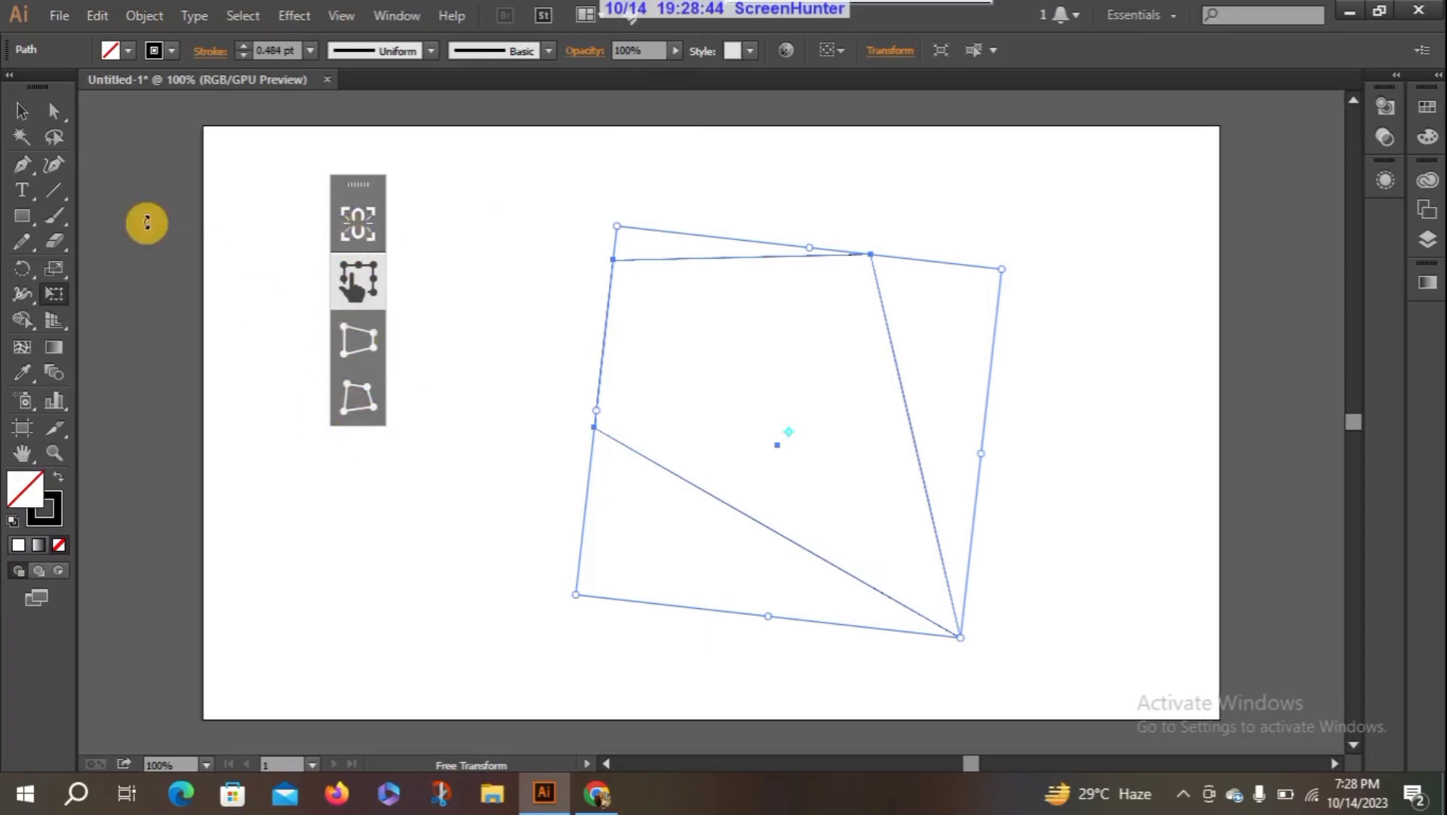
# - Delete the distorted shape and draw a new rectangle in the upper middle of the artboard
pyautogui.click(22, 111)
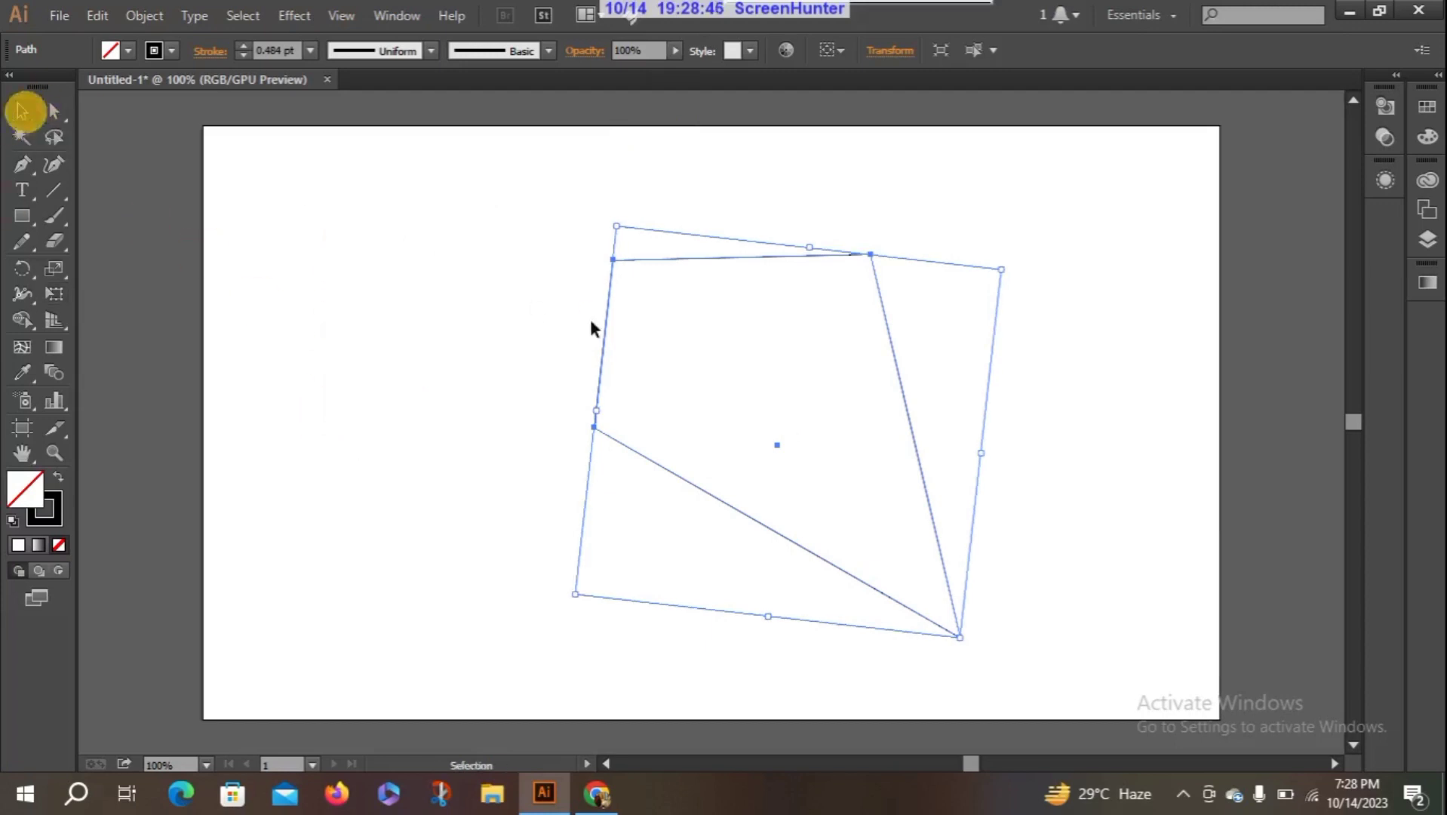
pyautogui.click(555, 298)
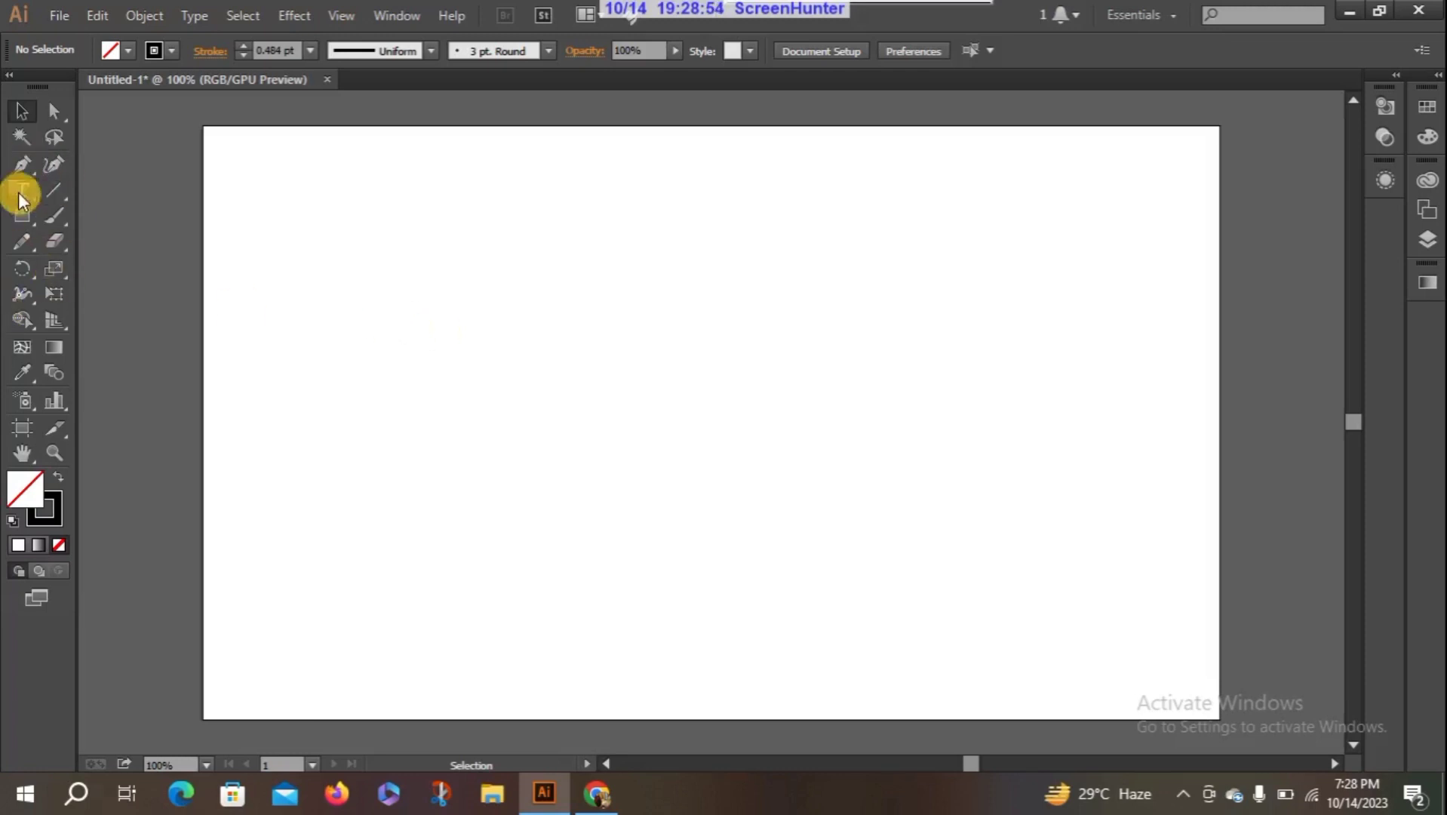
pyautogui.click(22, 215)
pyautogui.moveTo(464, 215); pyautogui.dragTo(825, 458)
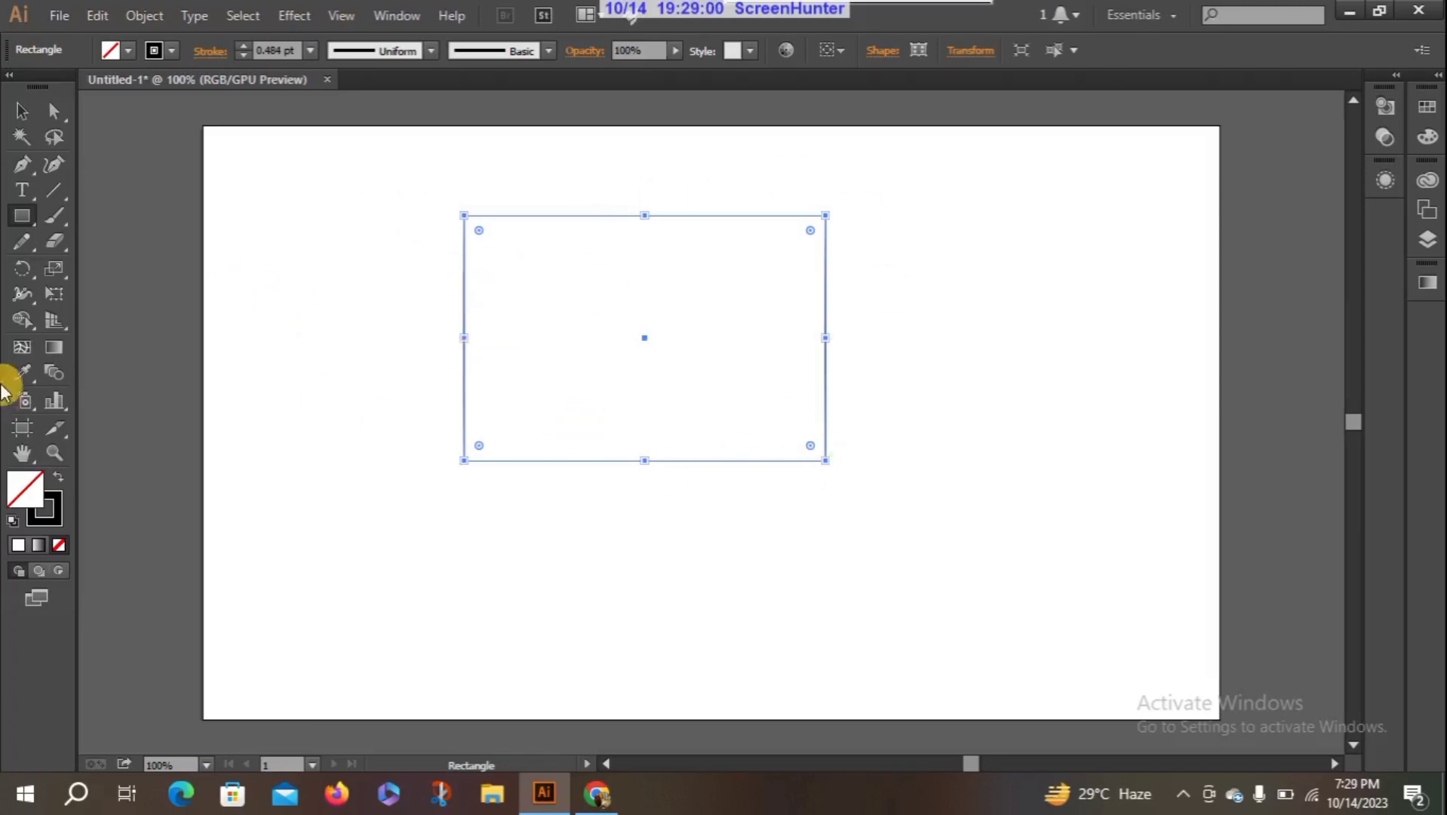
# - Free-distort the new rectangle into a kite shape by pulling its lower-right and upper-left corners outward, and shift the shape slightly up and right
pyautogui.click(51, 293)
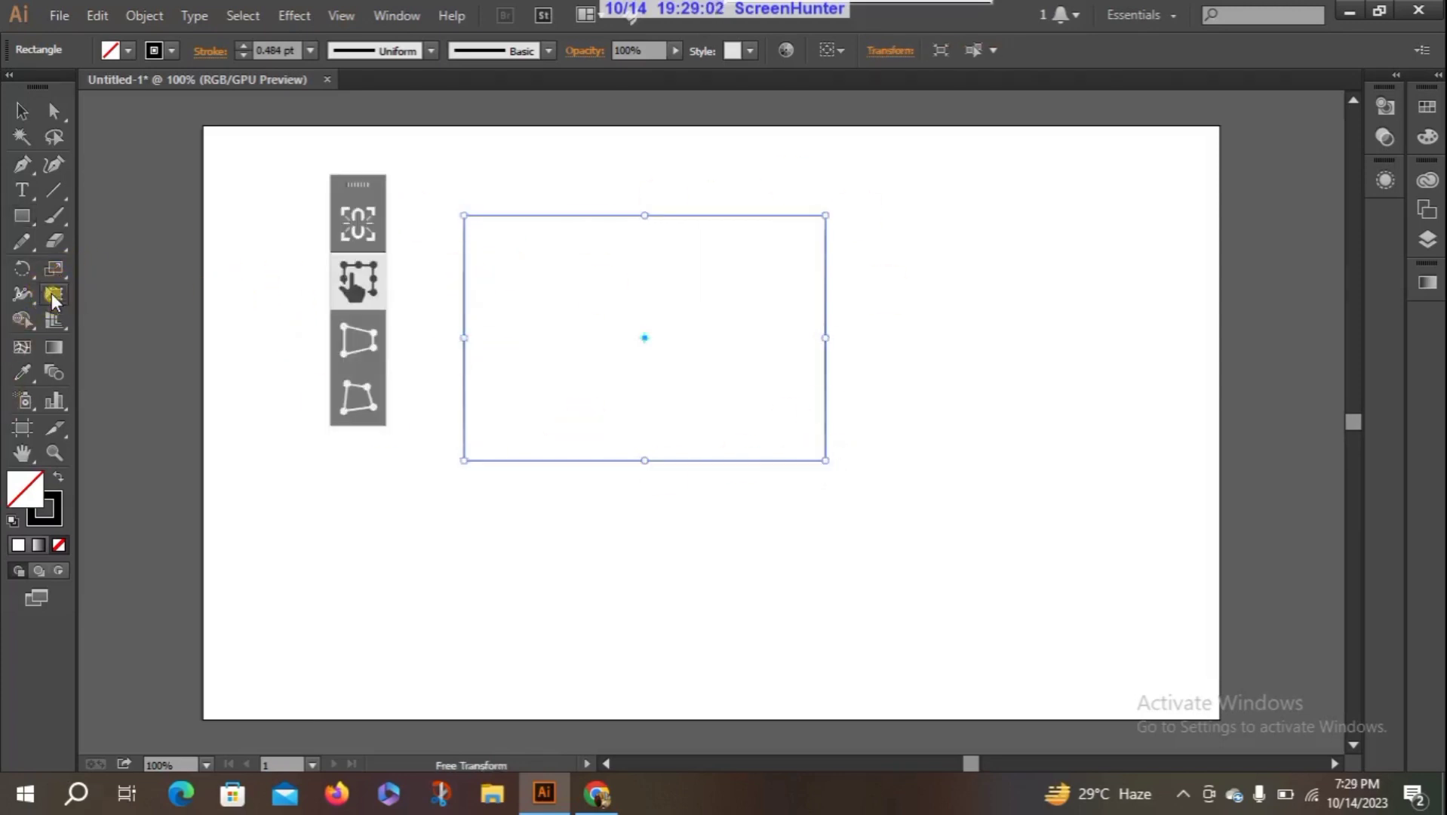
pyautogui.click(361, 400)
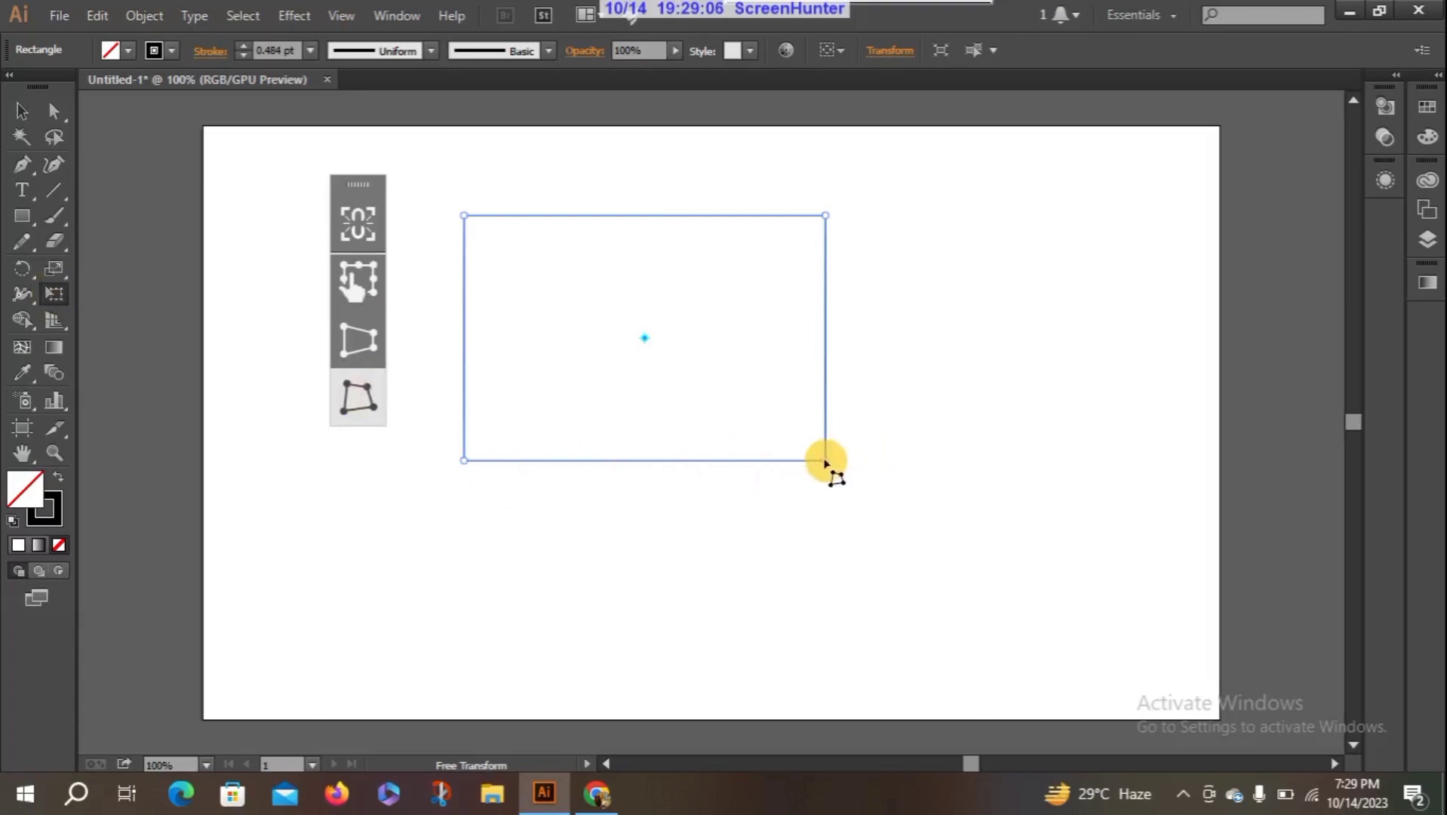
pyautogui.moveTo(825, 460); pyautogui.dragTo(878, 575)
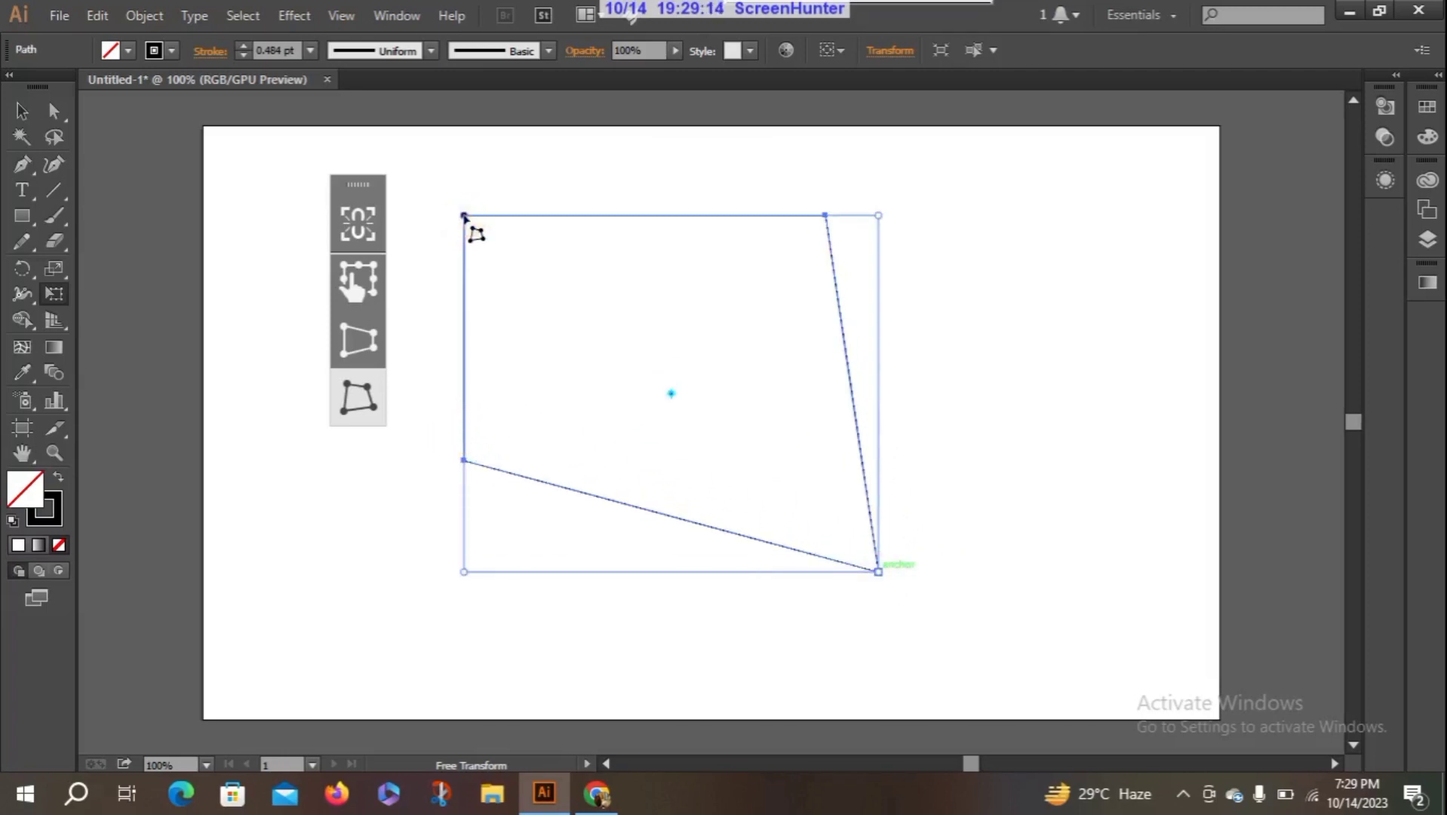
pyautogui.moveTo(465, 216); pyautogui.dragTo(442, 181)
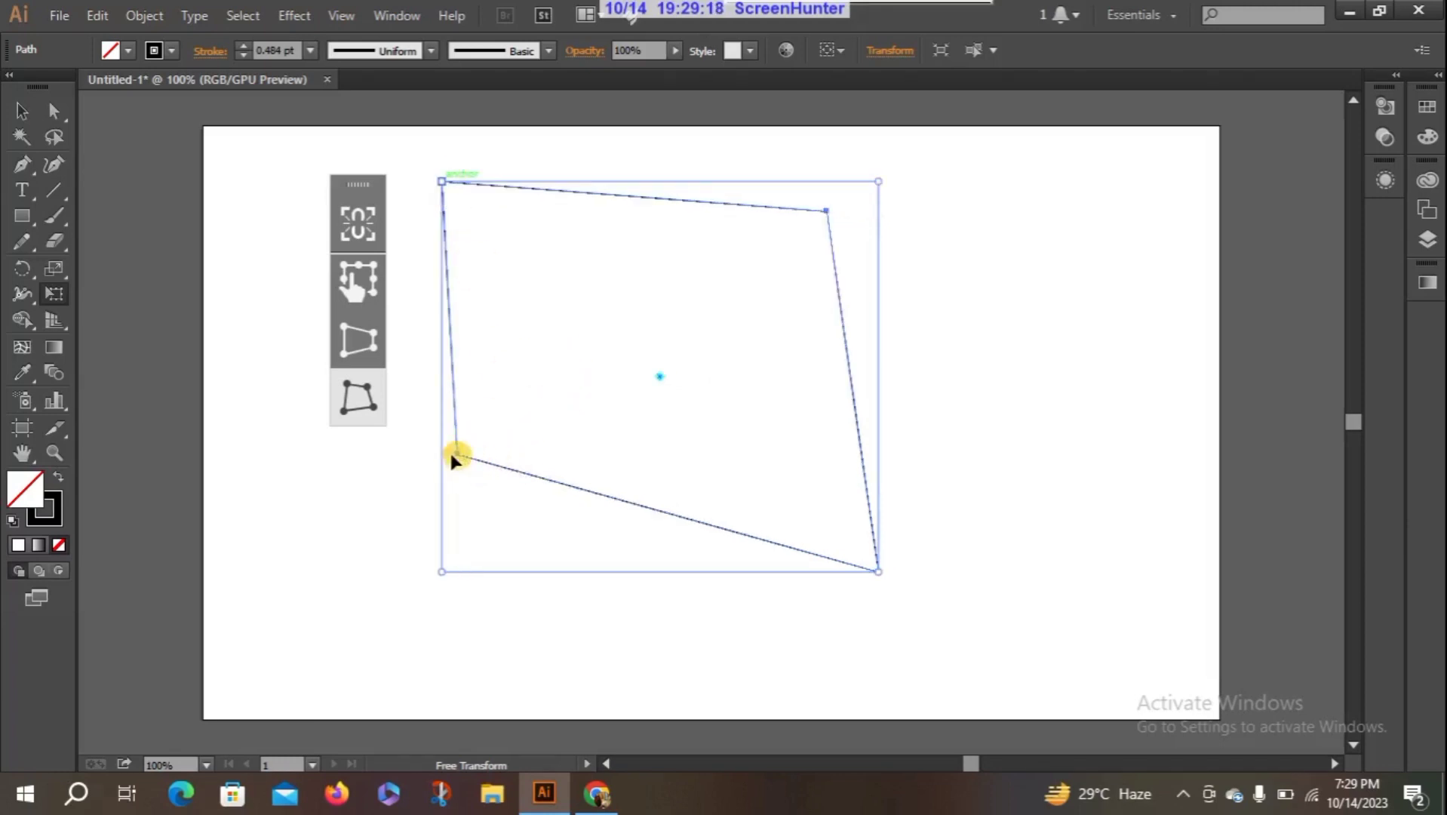
pyautogui.moveTo(458, 456)
pyautogui.mouseDown()
pyautogui.moveTo(433, 471)
pyautogui.moveTo(466, 455)
pyautogui.mouseUp()
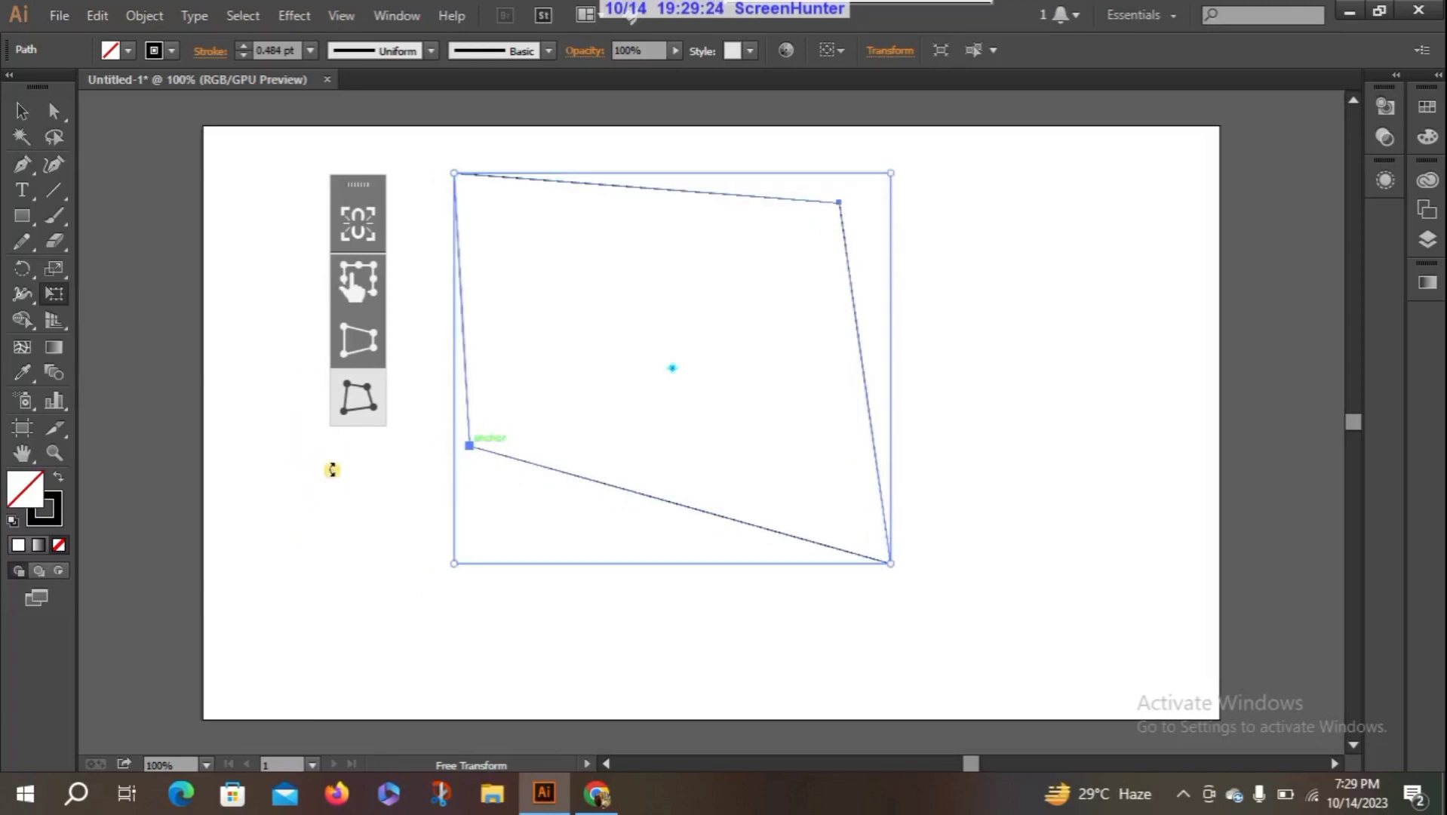
# - Scale the kite shape down proportionally from its lower-right corner to a little over half its size, and deselect it
pyautogui.click(18, 111)
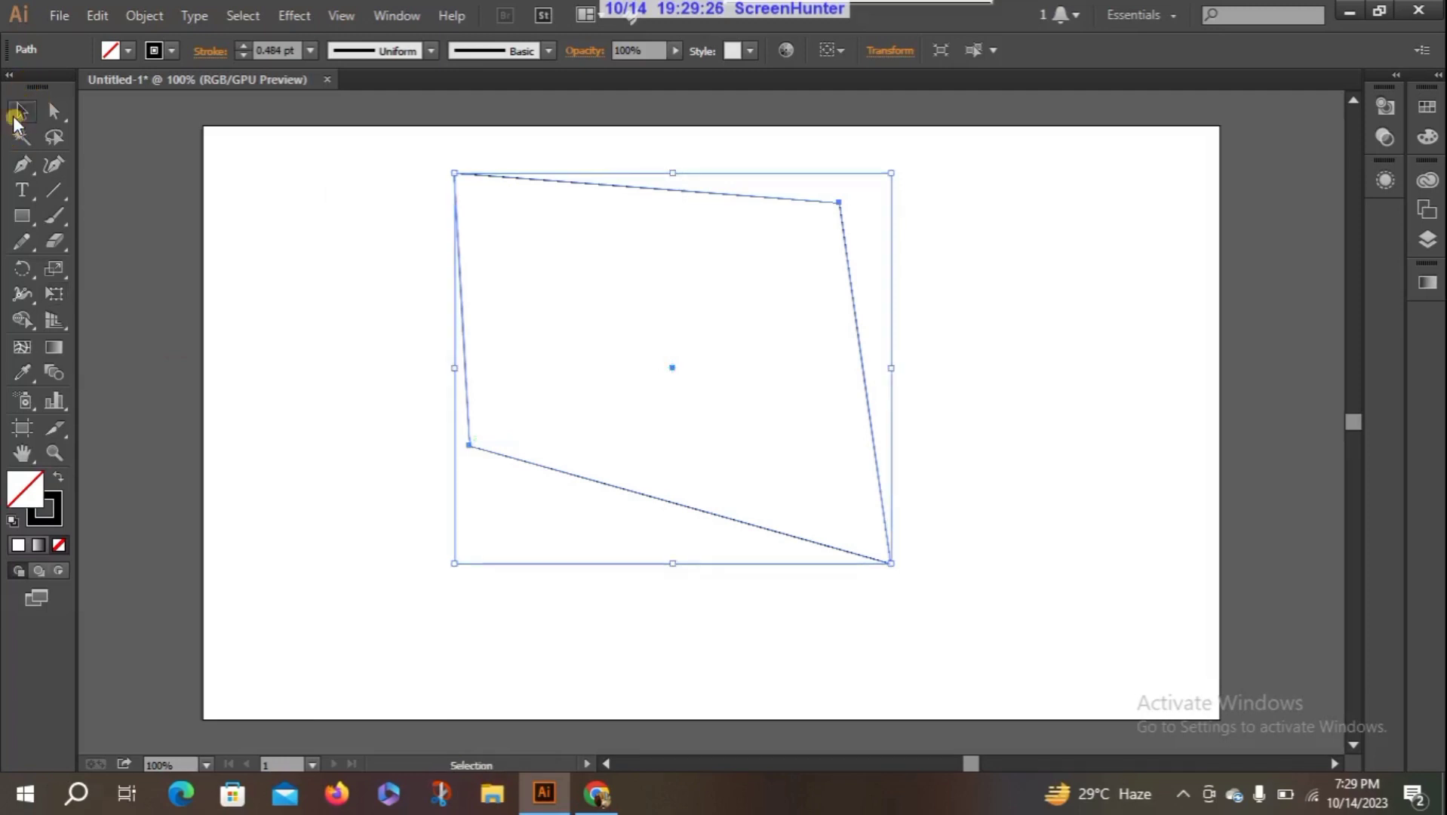
pyautogui.click(276, 325)
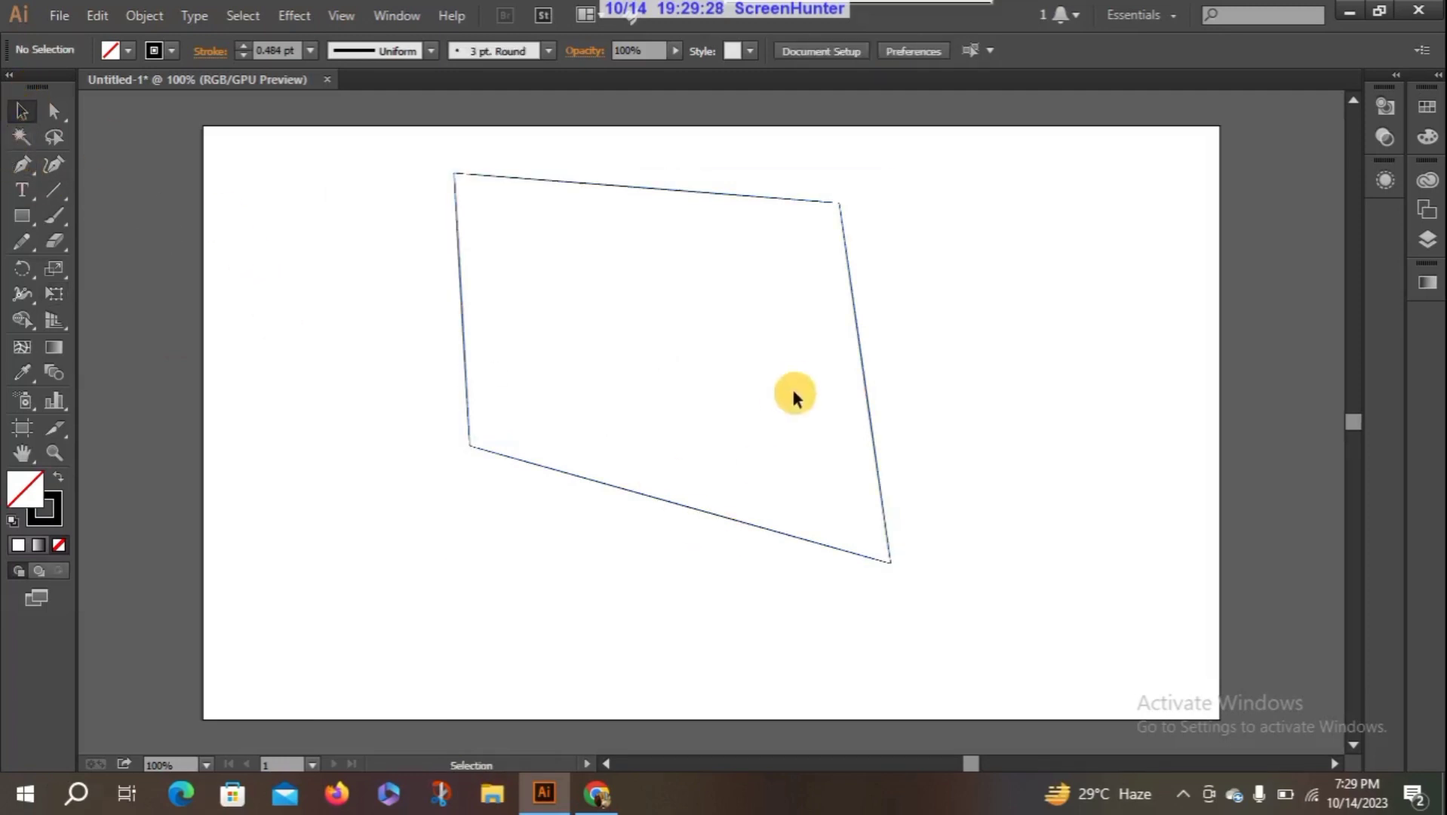
pyautogui.click(786, 537)
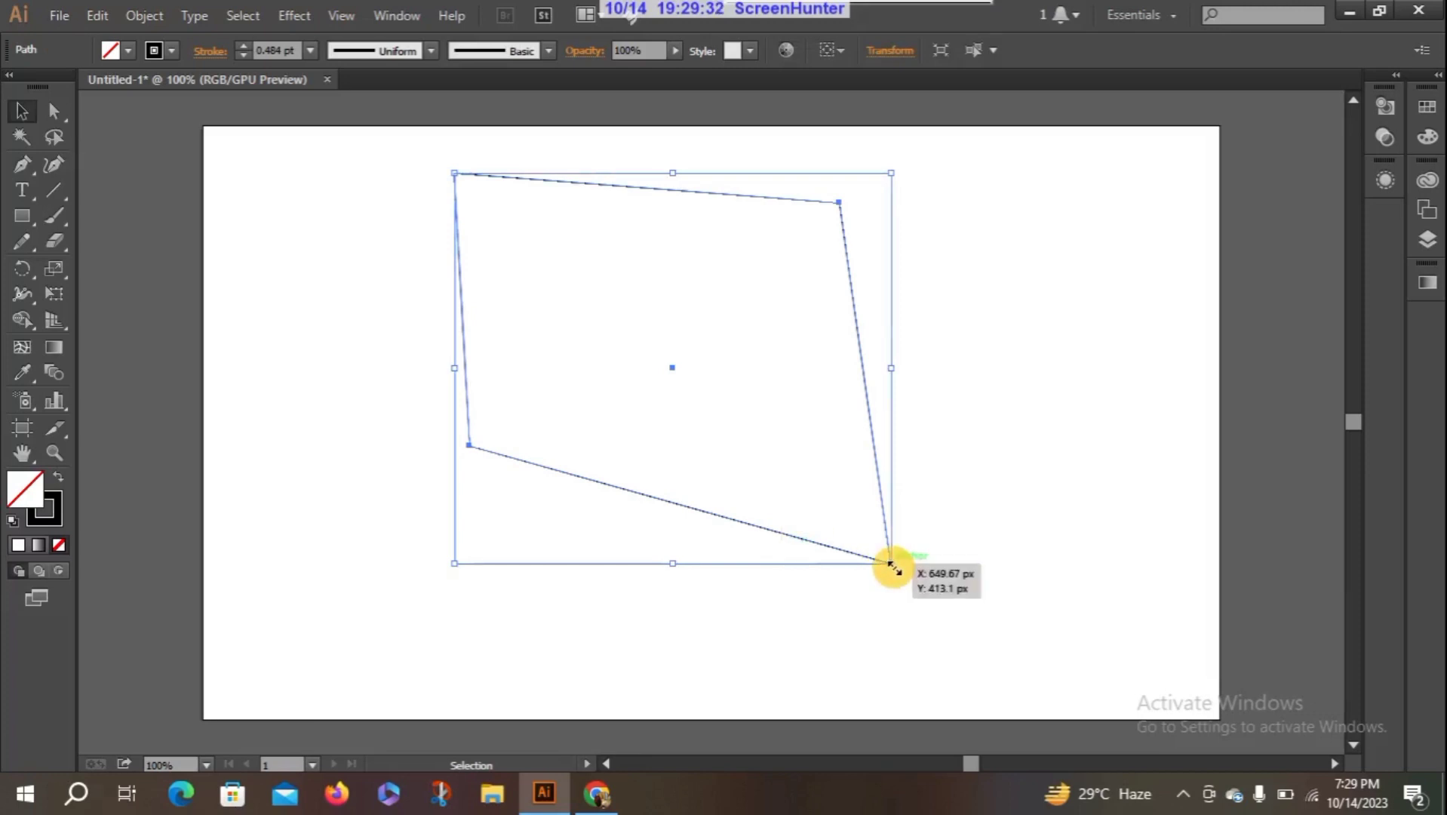
pyautogui.moveTo(893, 564); pyautogui.dragTo(711, 421)
pyautogui.click(368, 456)
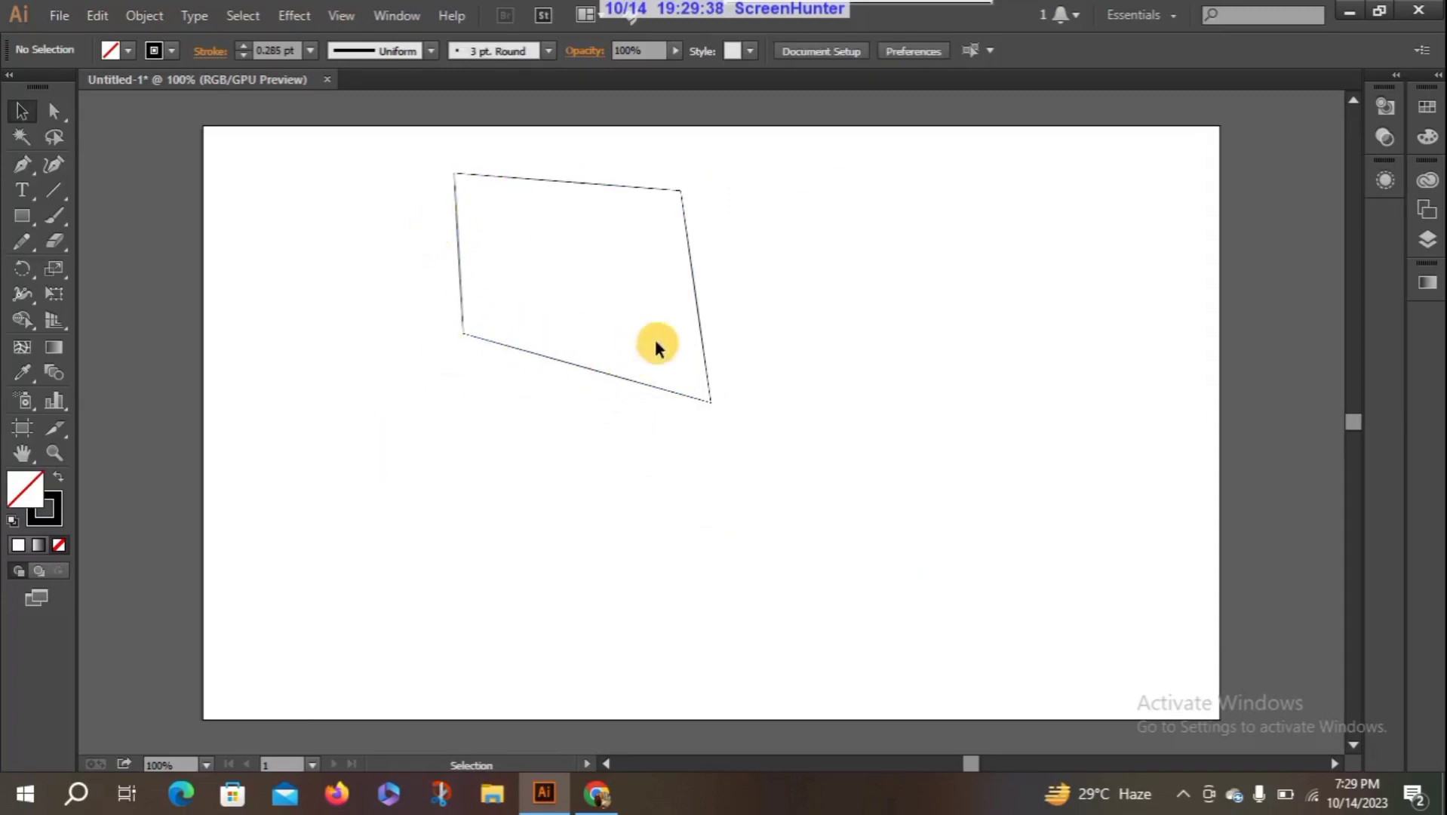
# - Draw a diagonal line segment from the kite's upper-left corner to its lower-right corner
pyautogui.click(462, 333)
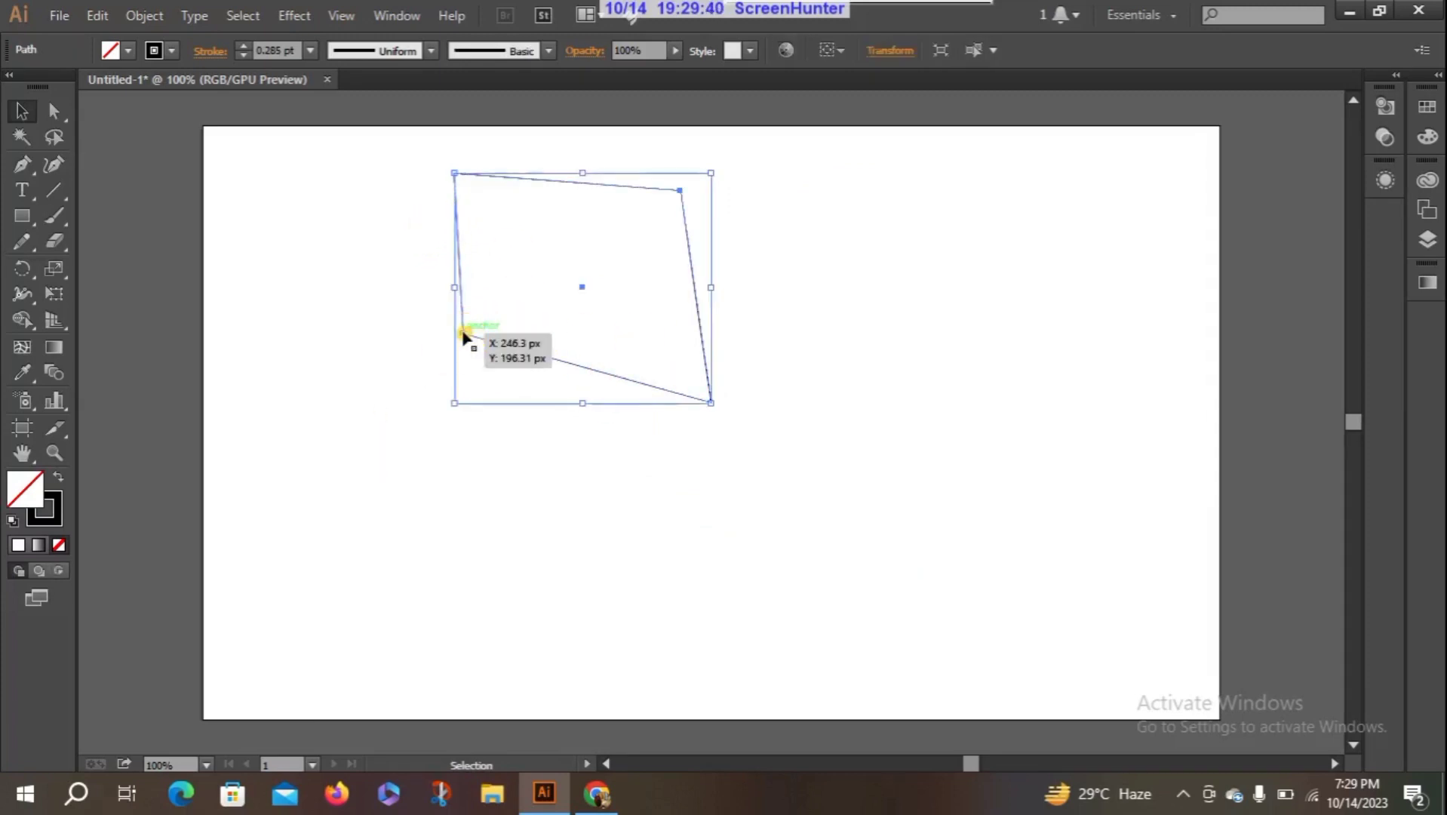
pyautogui.click(52, 188)
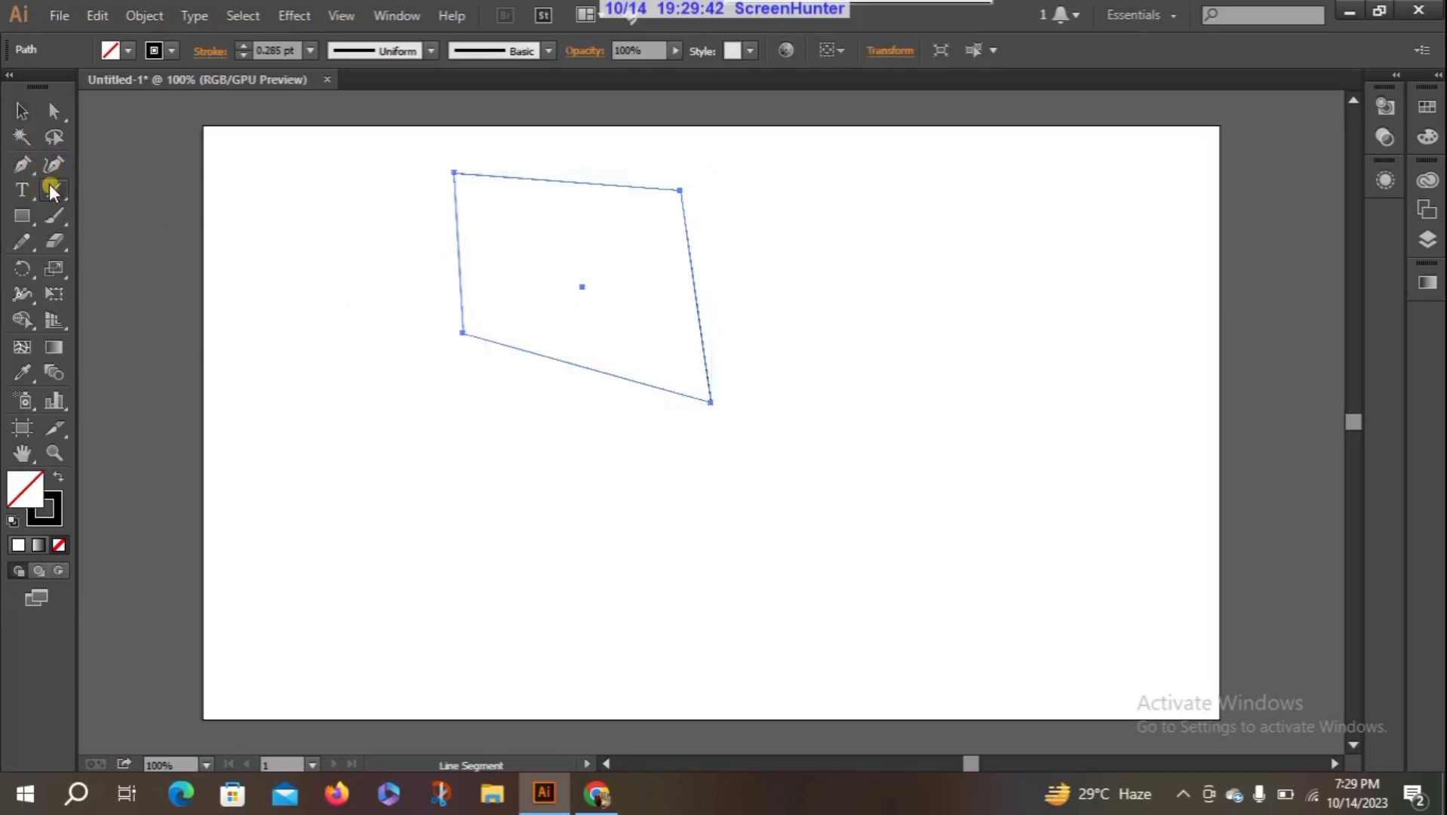
pyautogui.moveTo(455, 174); pyautogui.dragTo(710, 399)
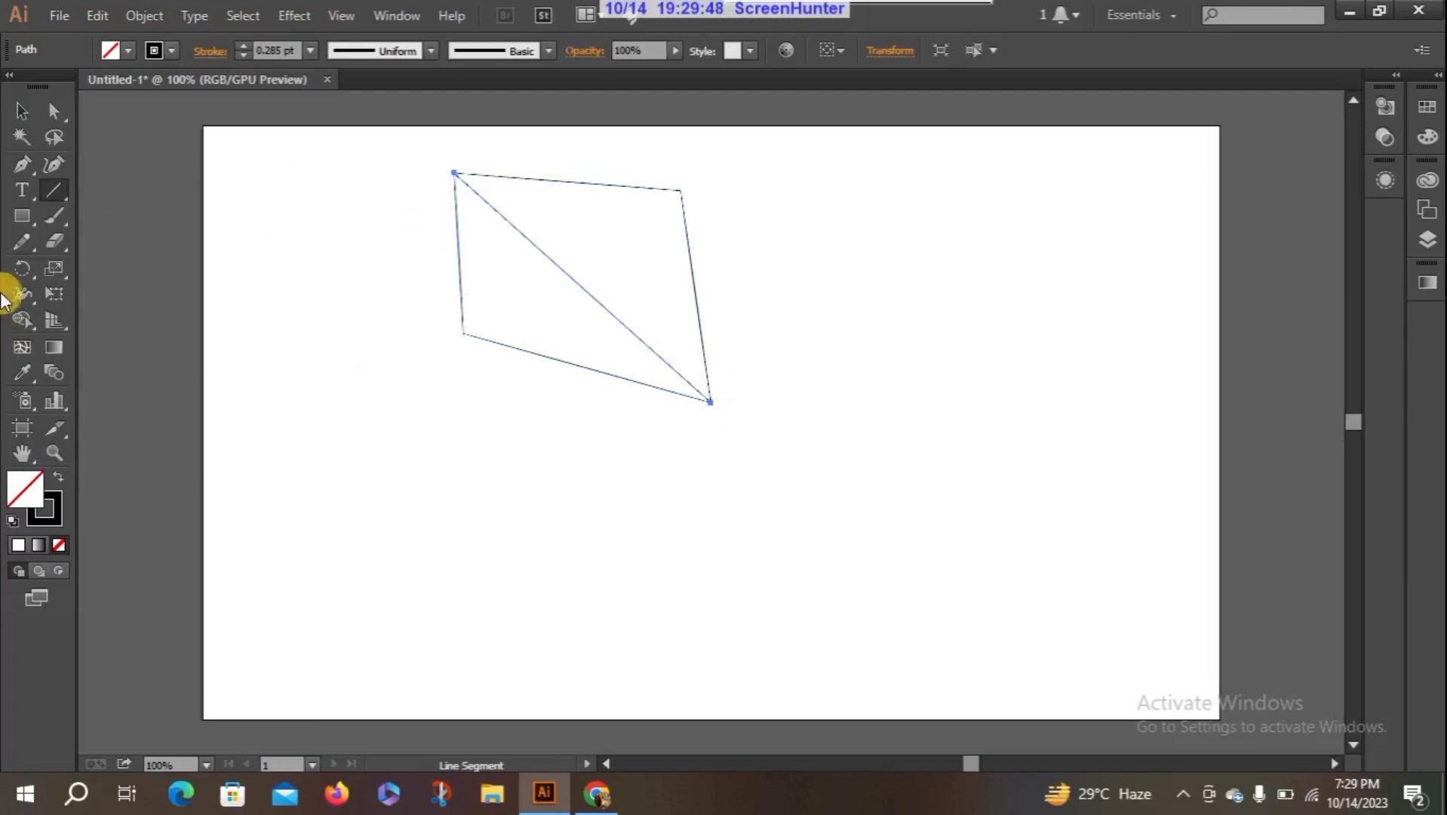
# - Draw an arc from the kite's lower-left corner to its upper-right corner, and paint a wavy brush string from its lower-right corner
pyautogui.click(51, 192)
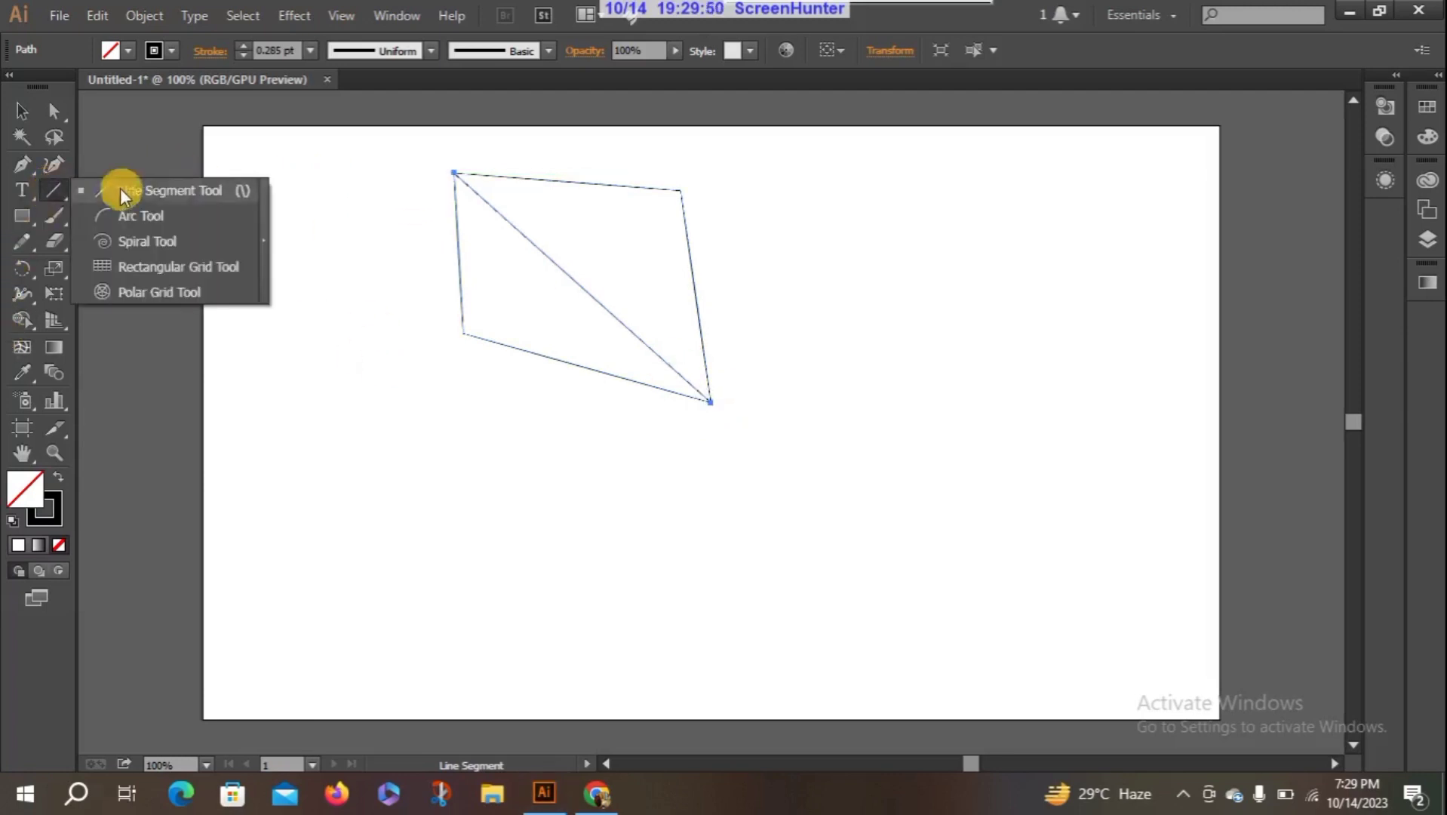
pyautogui.click(176, 217)
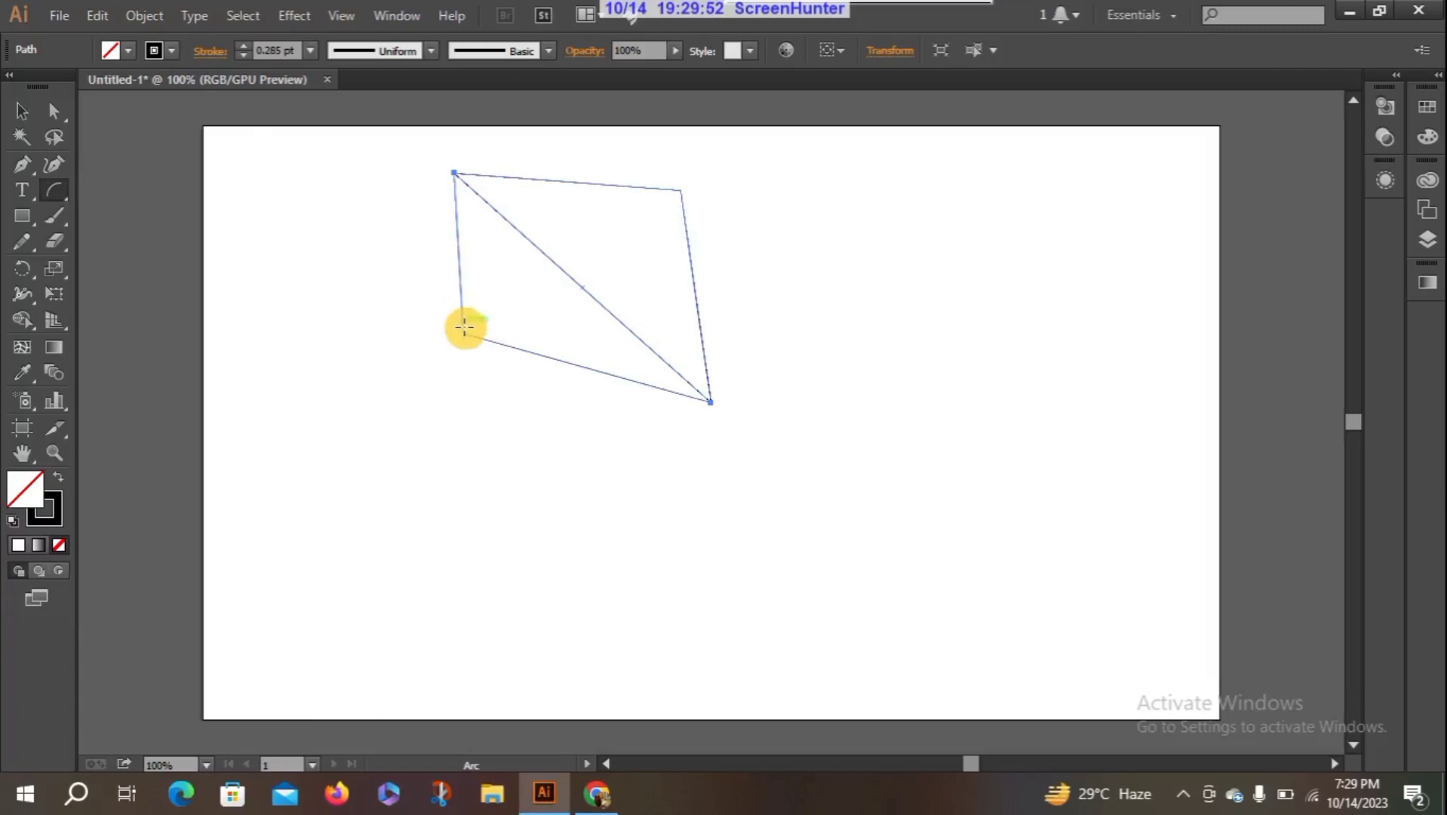
pyautogui.moveTo(464, 331); pyautogui.dragTo(676, 192)
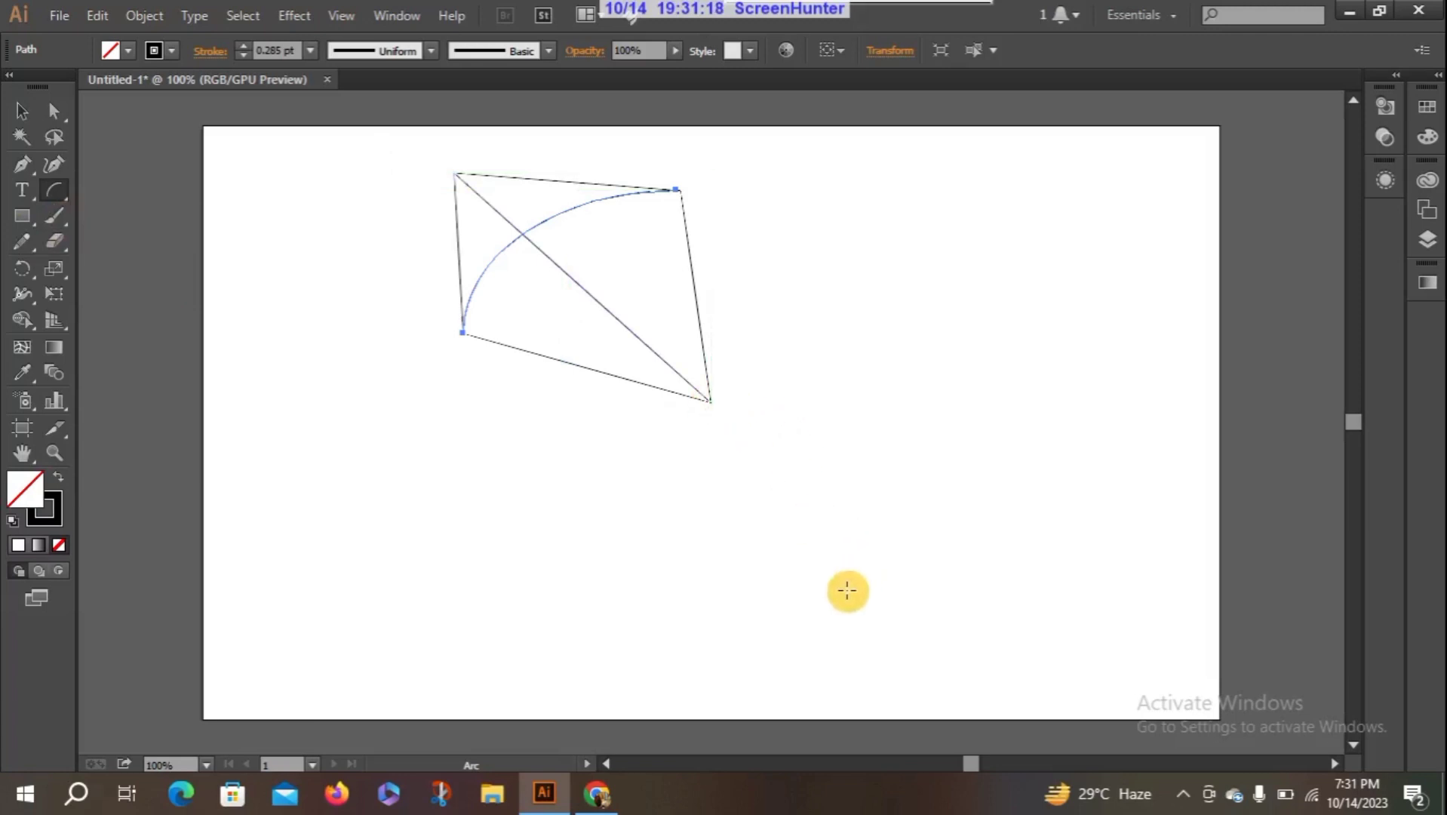
pyautogui.click(59, 212)
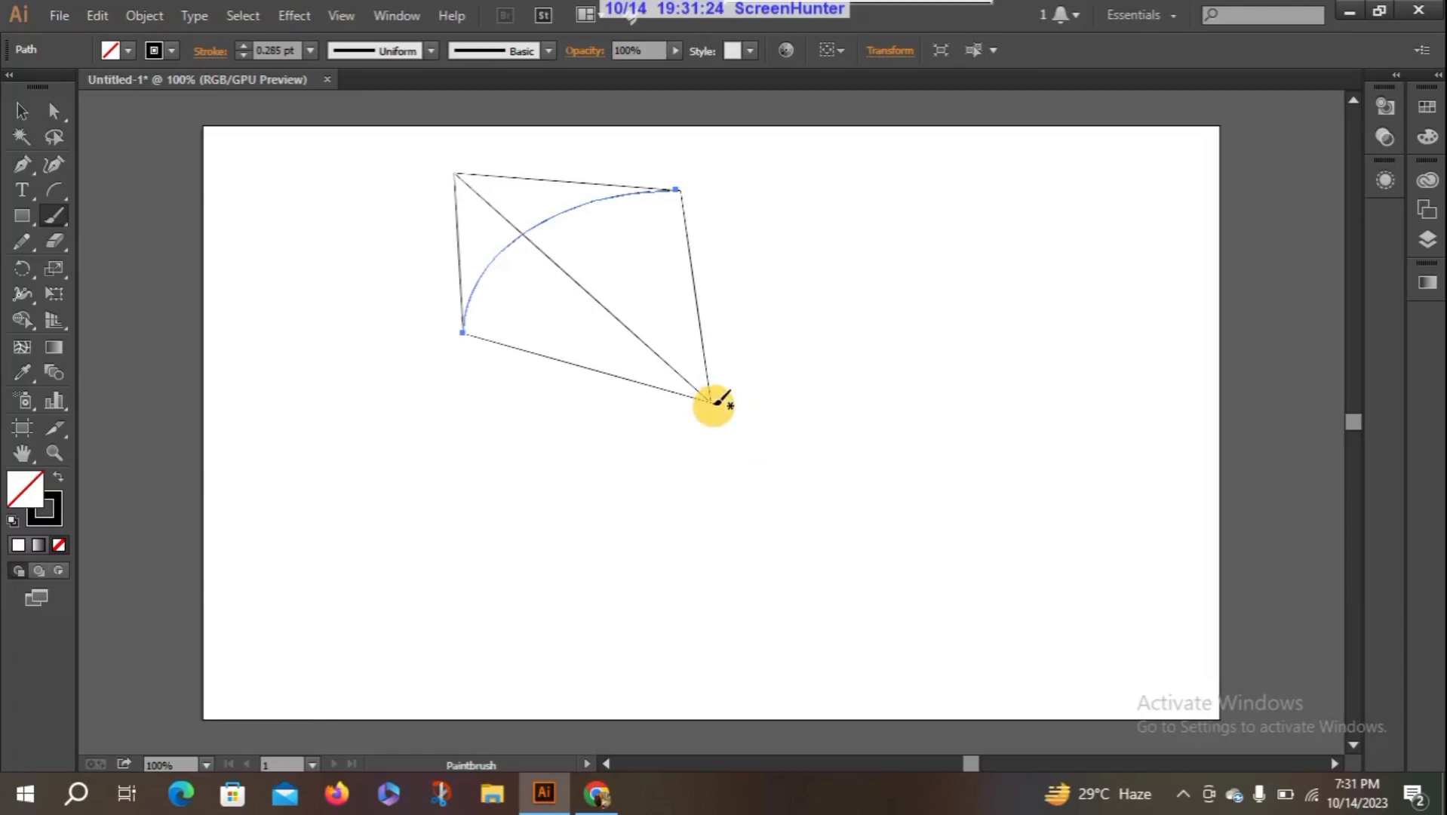
pyautogui.moveTo(710, 401)
pyautogui.mouseDown()
pyautogui.moveTo(760, 422)
pyautogui.moveTo(826, 541)
pyautogui.moveTo(946, 573)
pyautogui.moveTo(960, 561)
pyautogui.moveTo(1065, 617)
pyautogui.mouseUp()
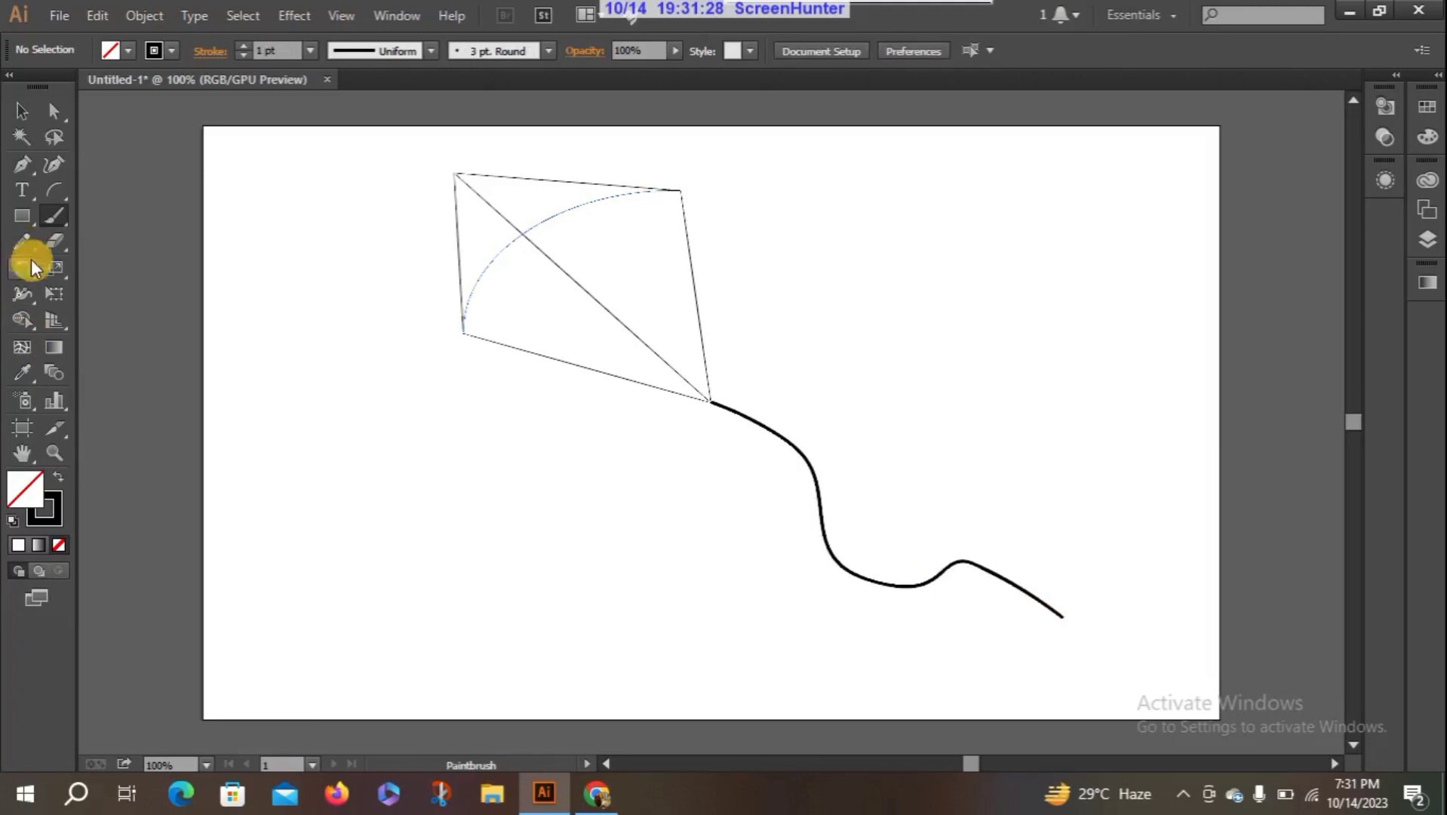
# - Create a three-sided polygon with a 50 px radius in the empty area left of the kite
pyautogui.click(22, 216)
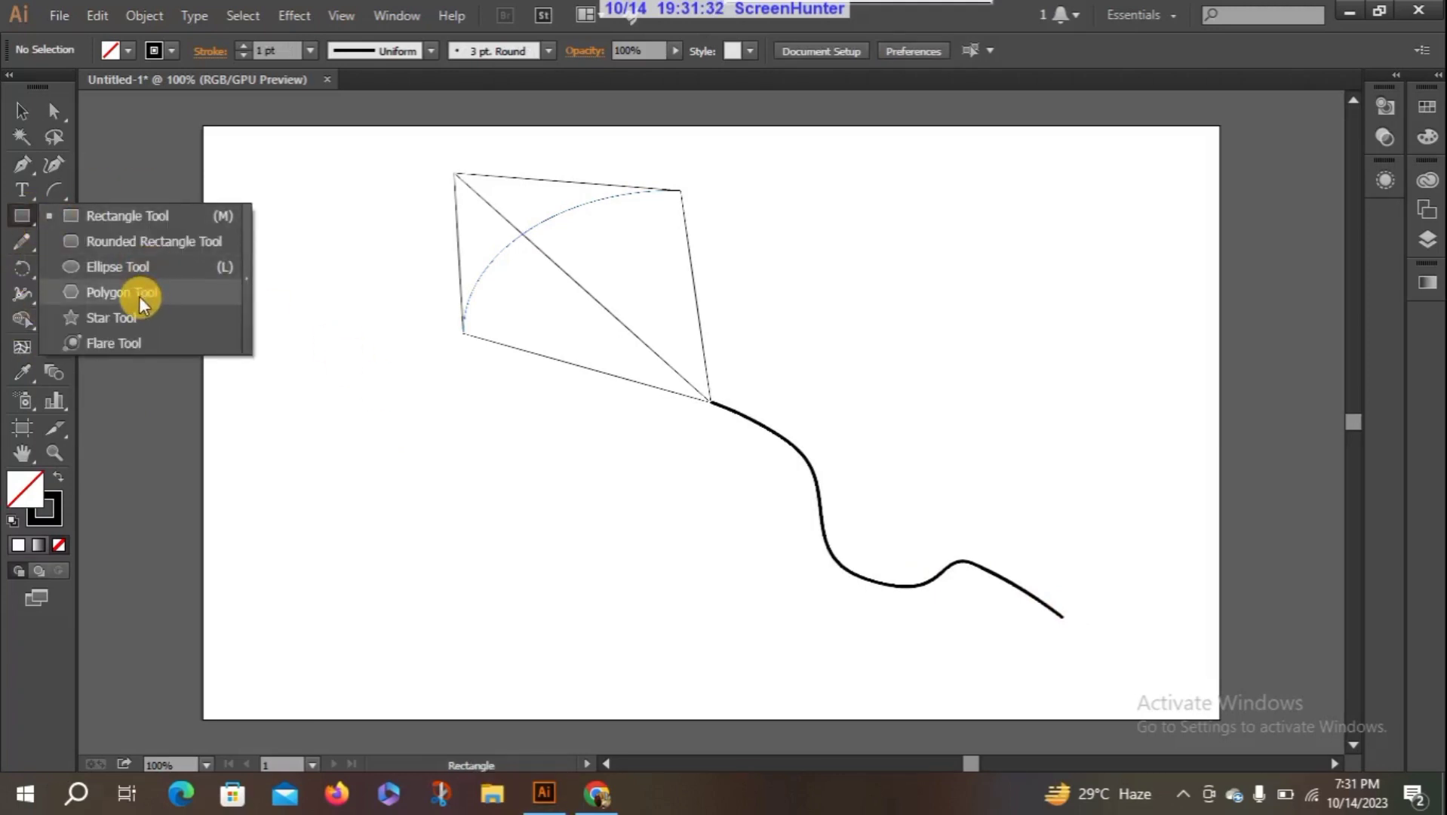
pyautogui.click(138, 297)
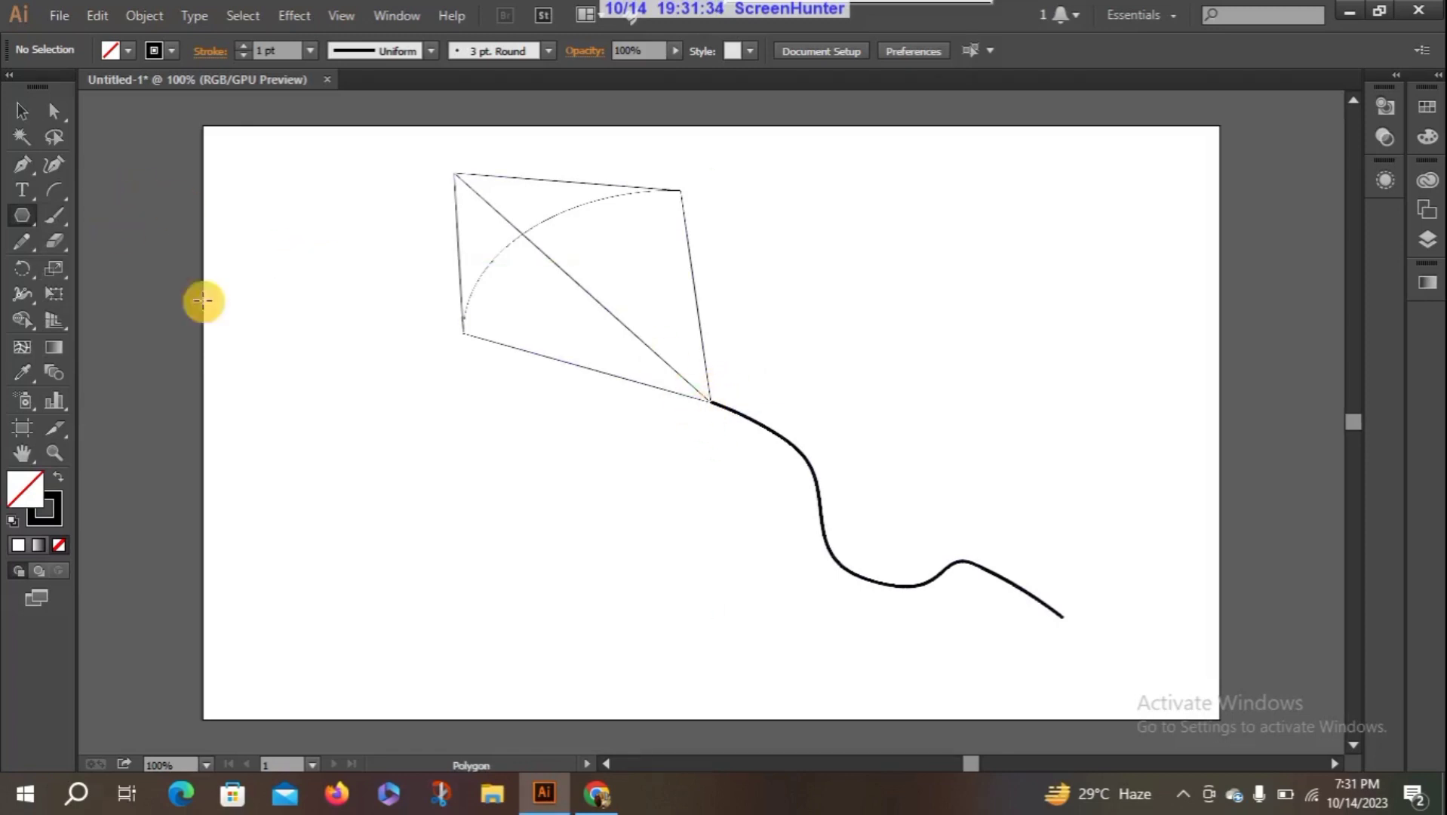
pyautogui.rightClick(359, 427)
pyautogui.click(330, 400)
pyautogui.click(329, 404)
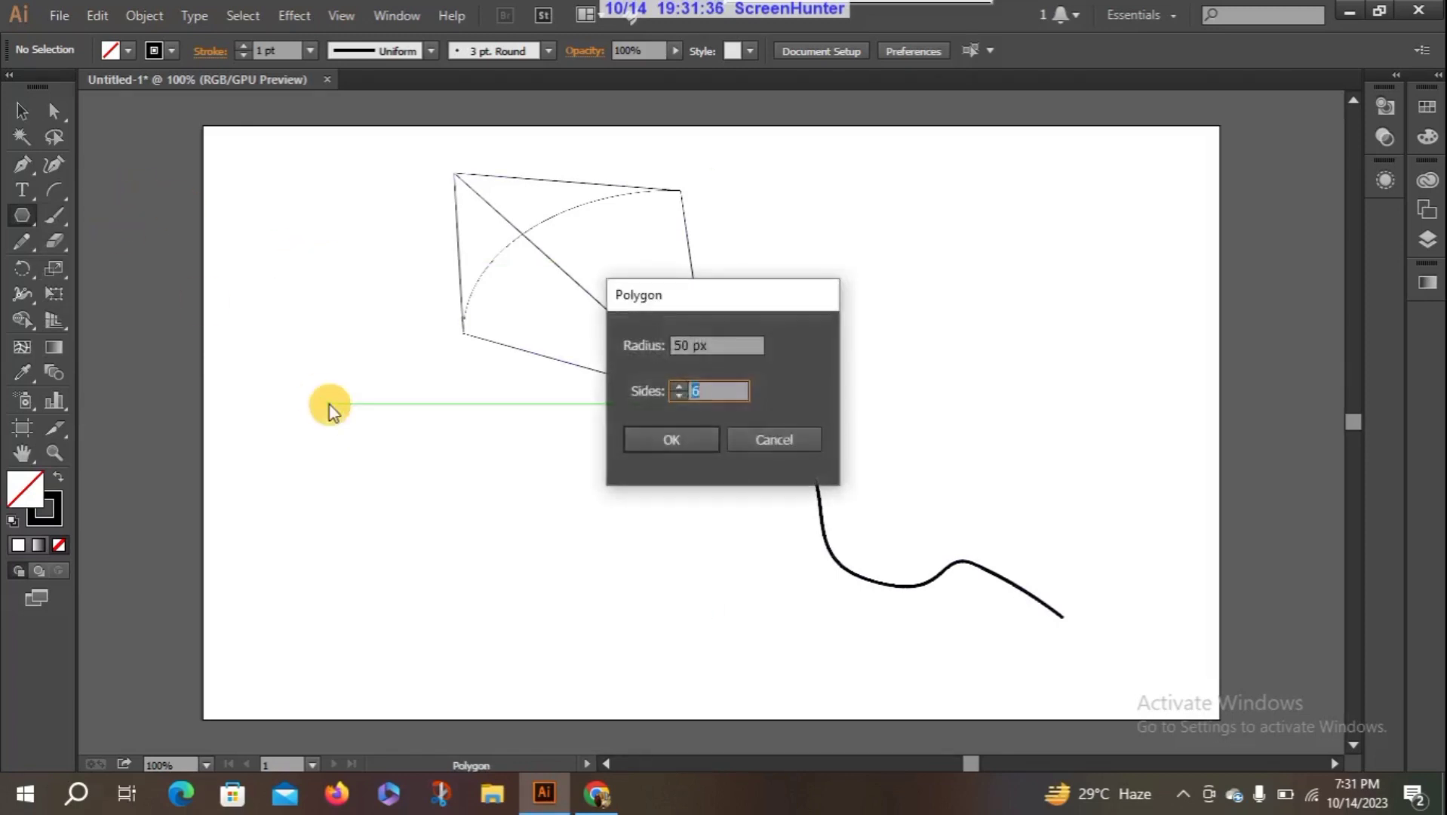
pyautogui.click(675, 394)
pyautogui.click(687, 438)
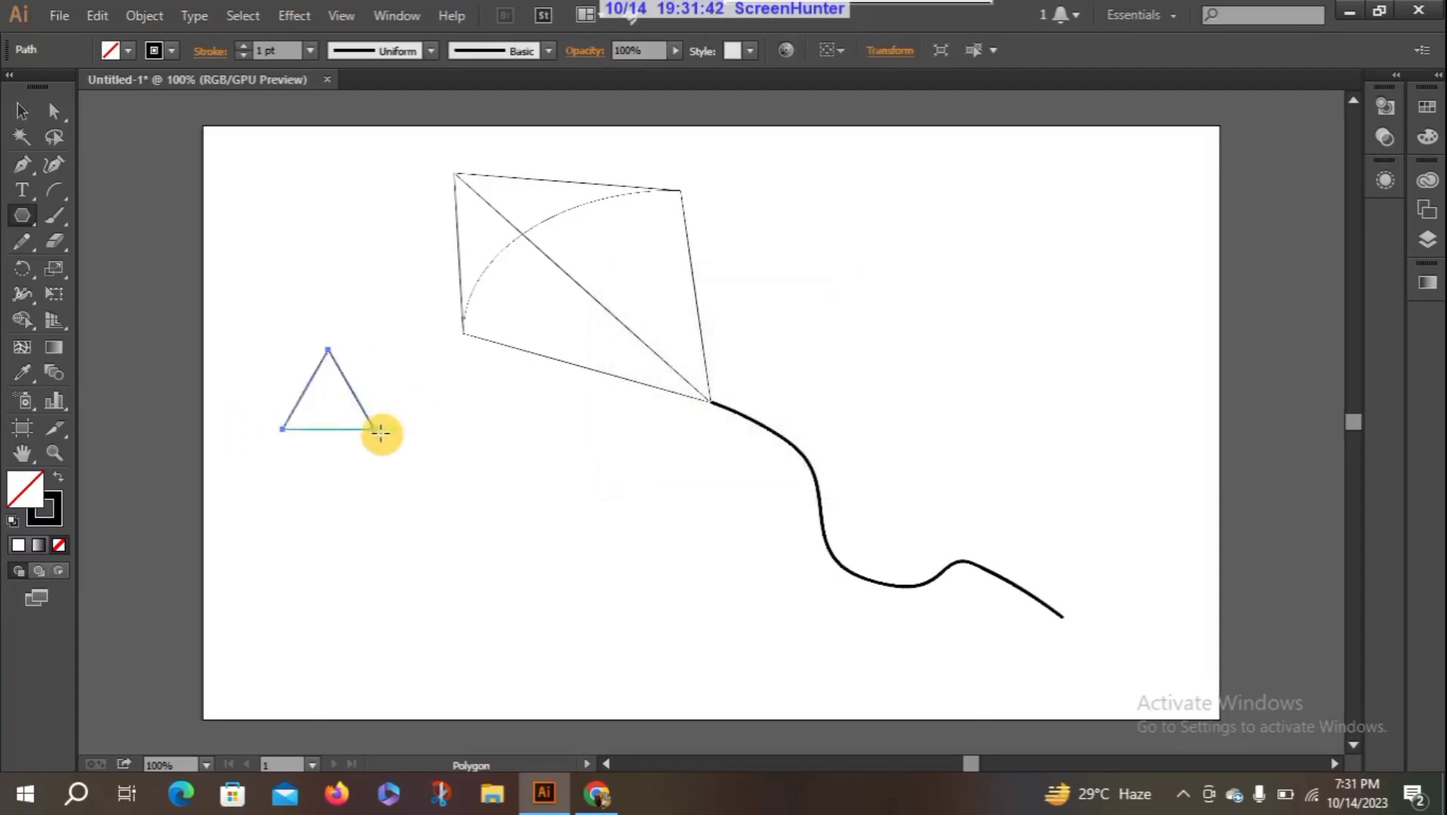
# - Scale the triangle down proportionally from its lower-right corner to about a third of its size
pyautogui.click(21, 111)
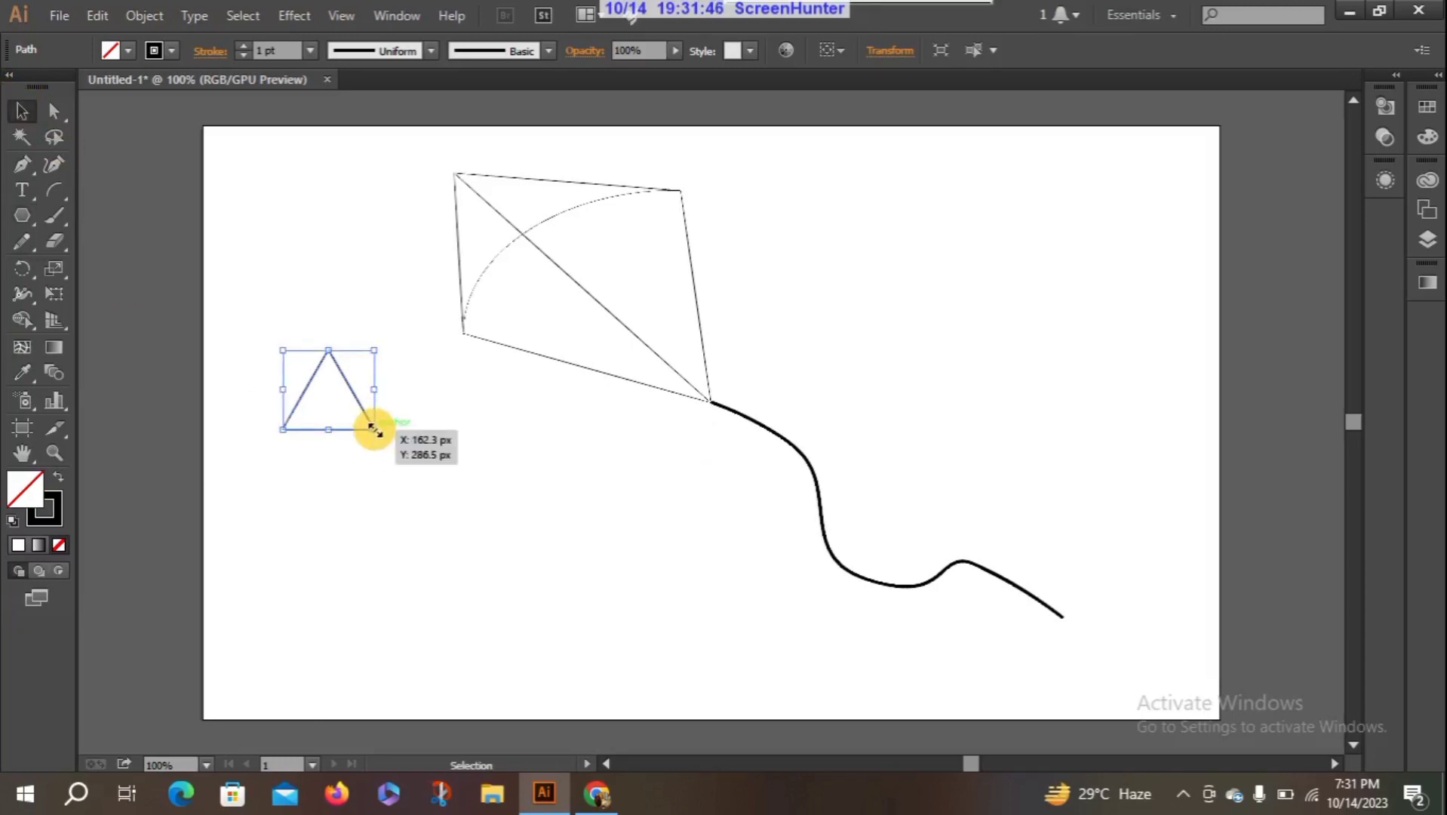
pyautogui.press('alt')
pyautogui.press('shift')
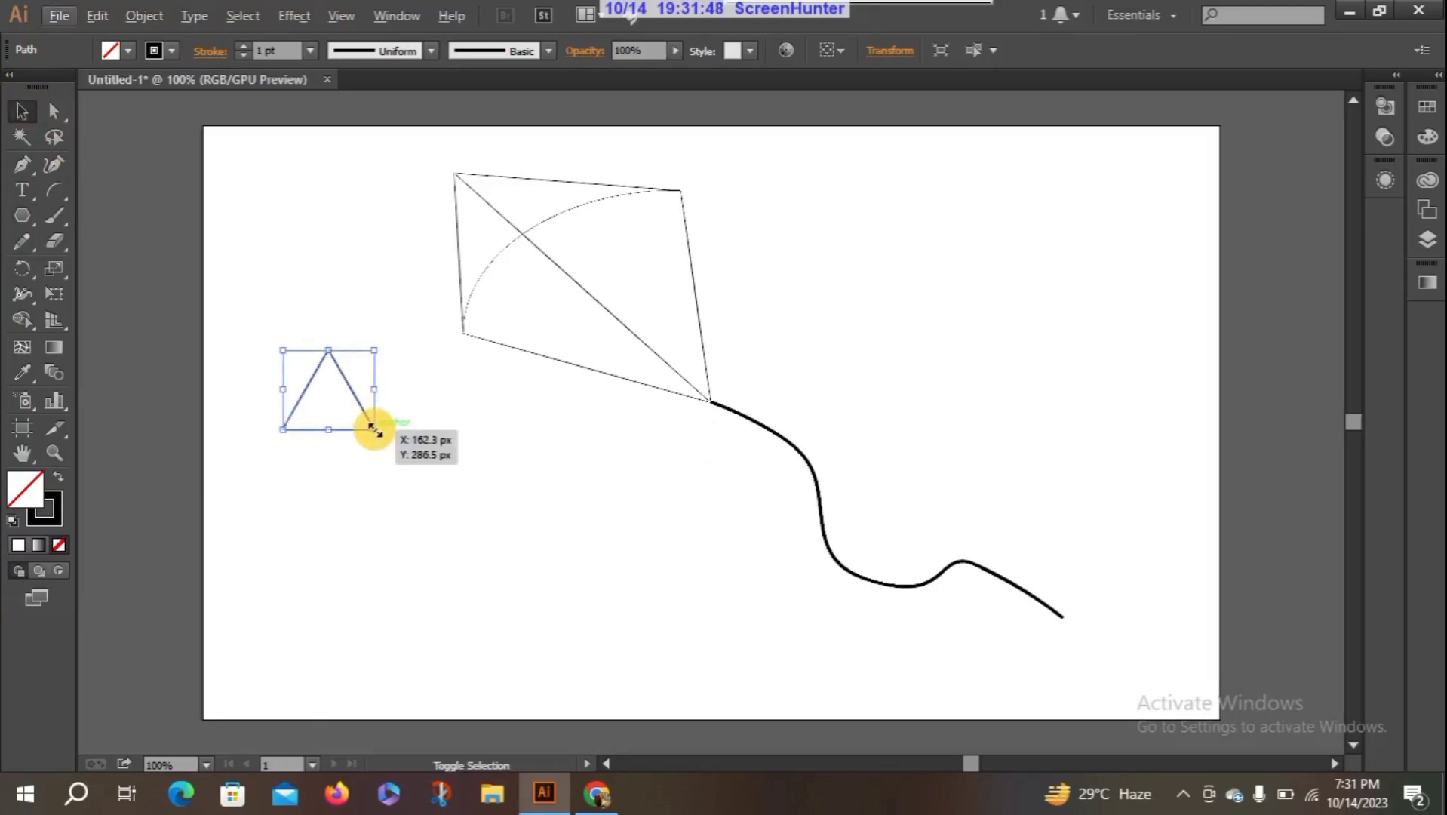
pyautogui.moveTo(374, 429); pyautogui.dragTo(320, 386)
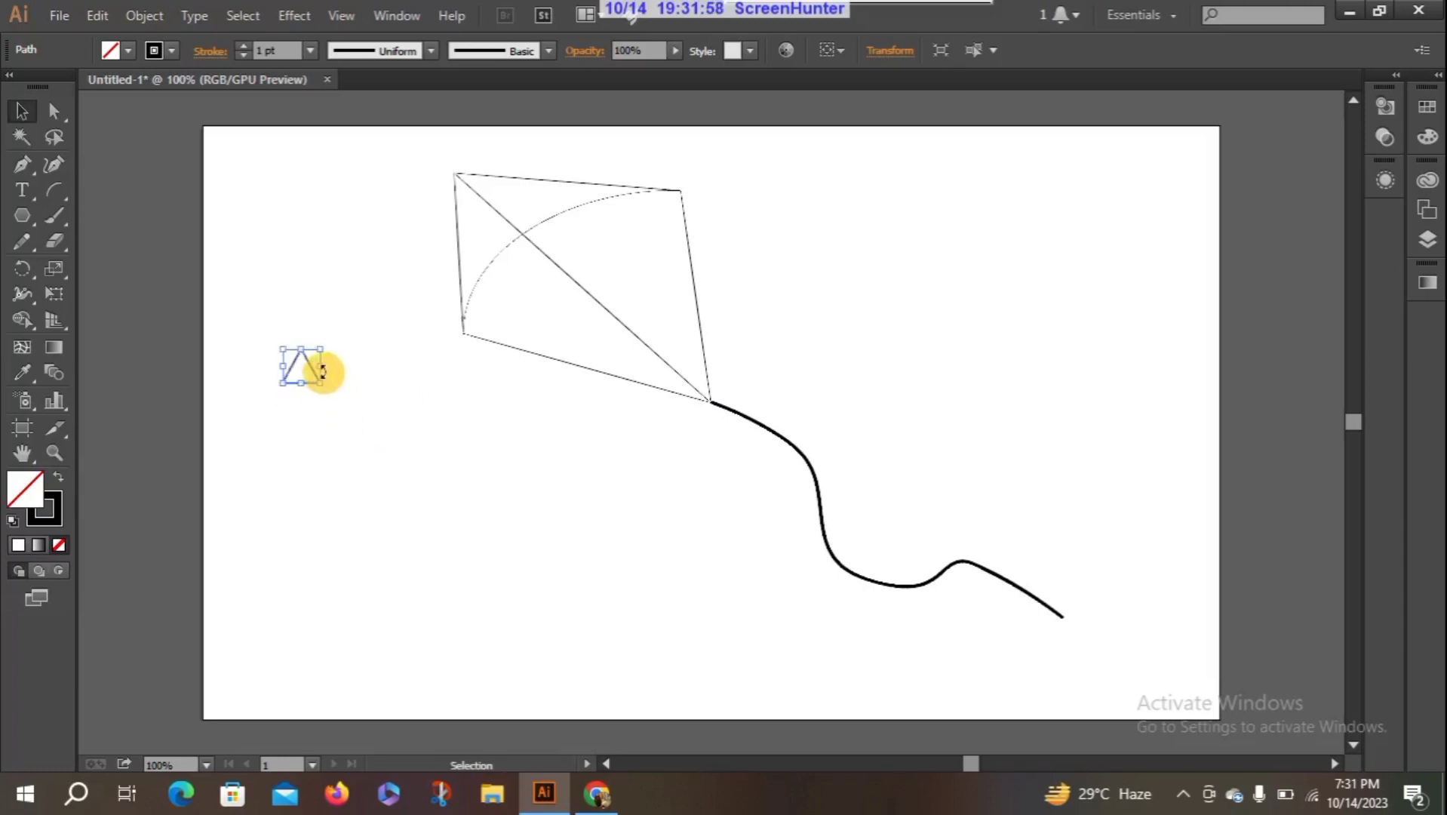
pyautogui.moveTo(317, 383); pyautogui.dragTo(311, 379)
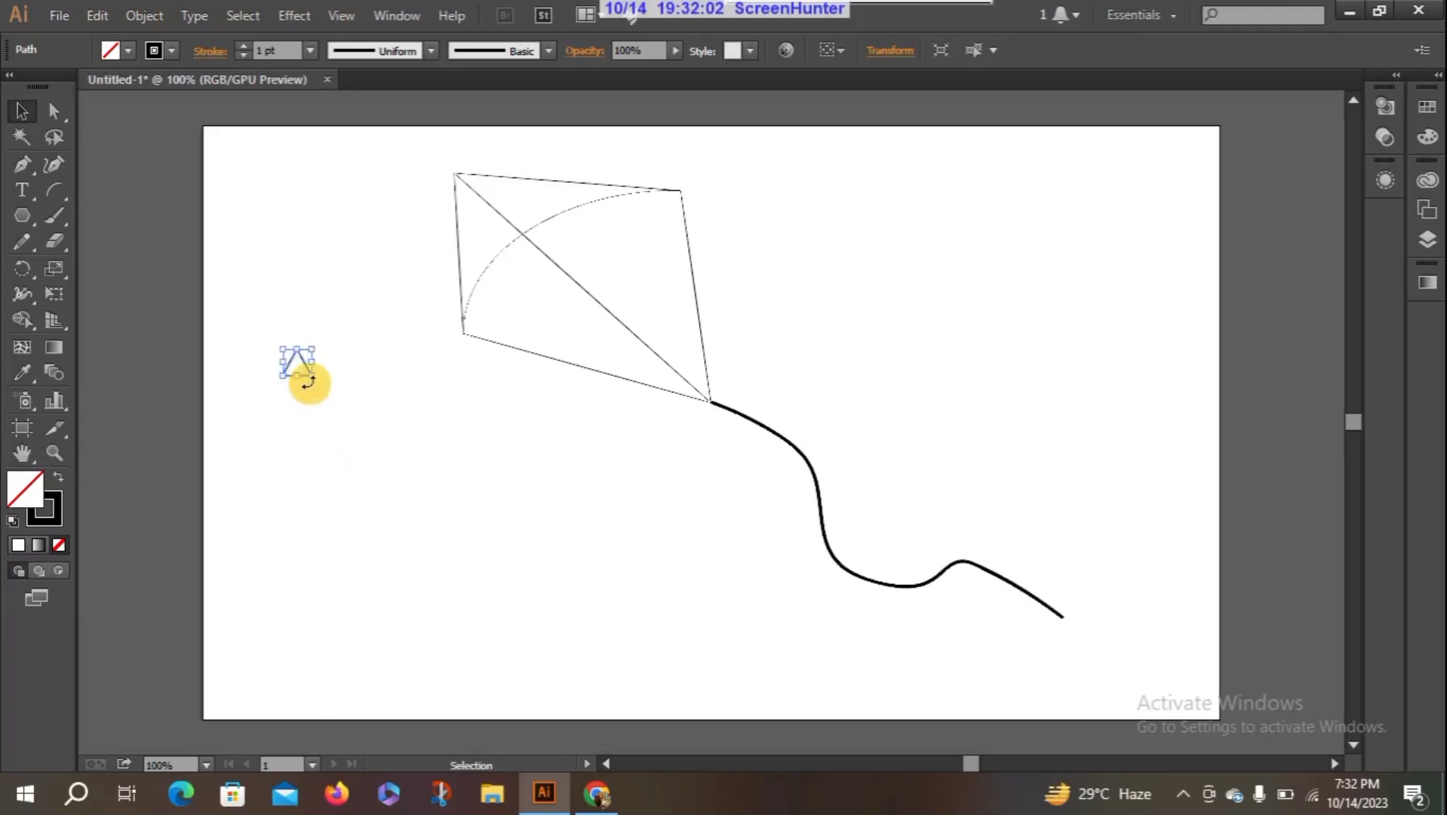
# - Duplicate the small triangle and place the copy just to its right at the same height
pyautogui.click(265, 388)
pyautogui.moveTo(297, 376); pyautogui.dragTo(356, 373)
pyautogui.click(330, 411)
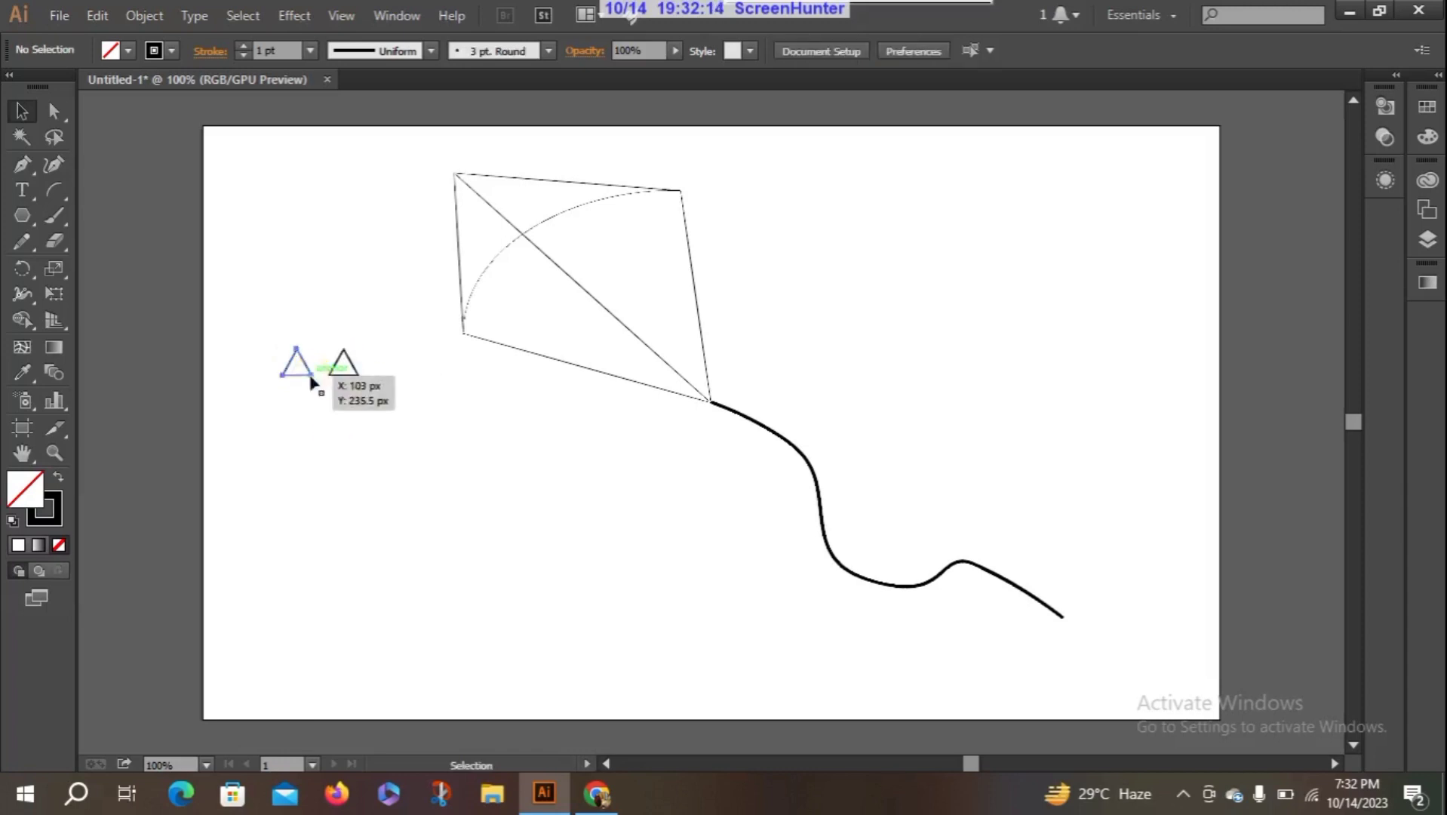
# - Rotate and move the two small triangles so they meet point to point at the kite's lower-right corner, forming a bow
pyautogui.click(311, 375)
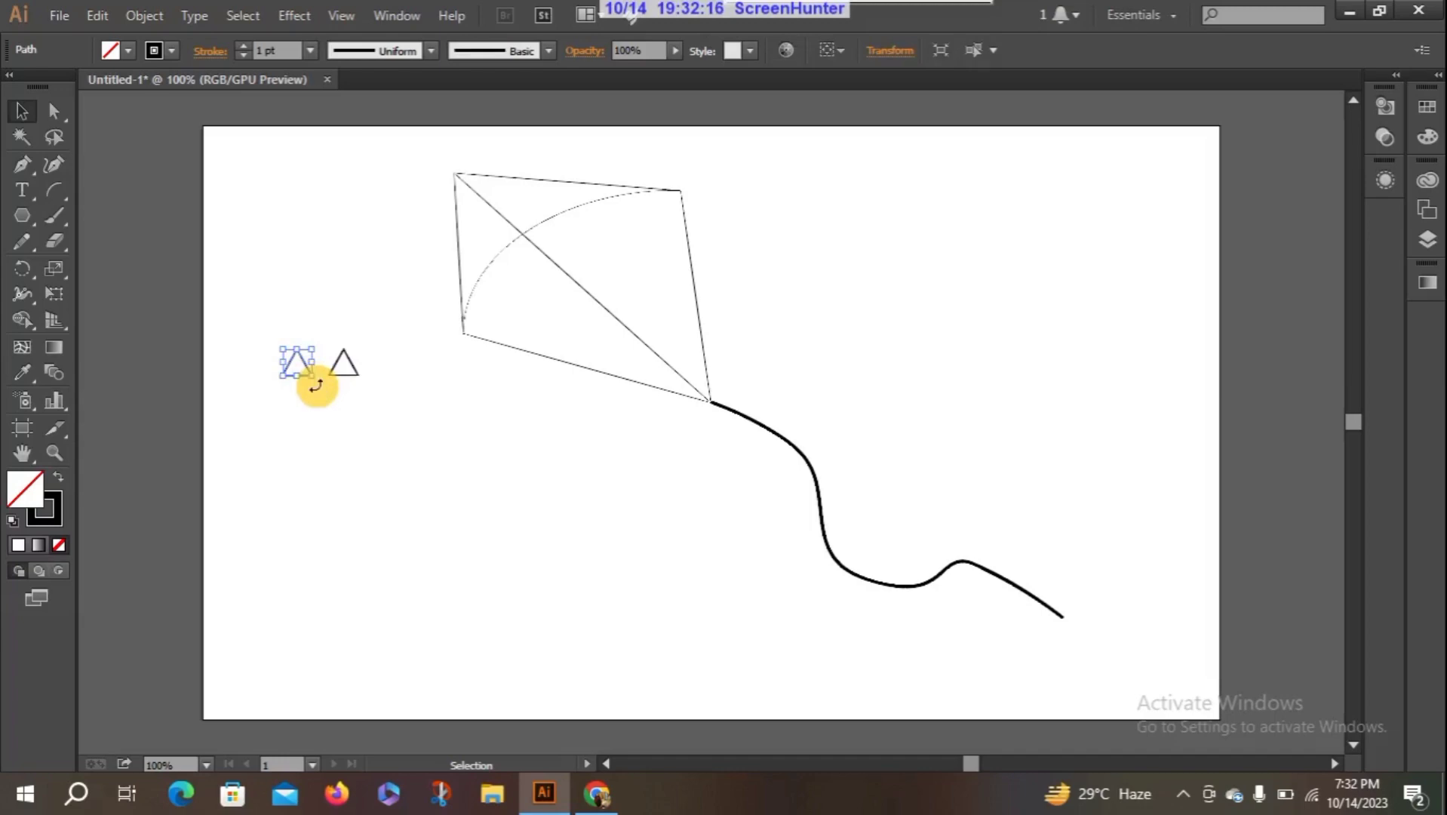
pyautogui.moveTo(313, 381); pyautogui.dragTo(705, 420)
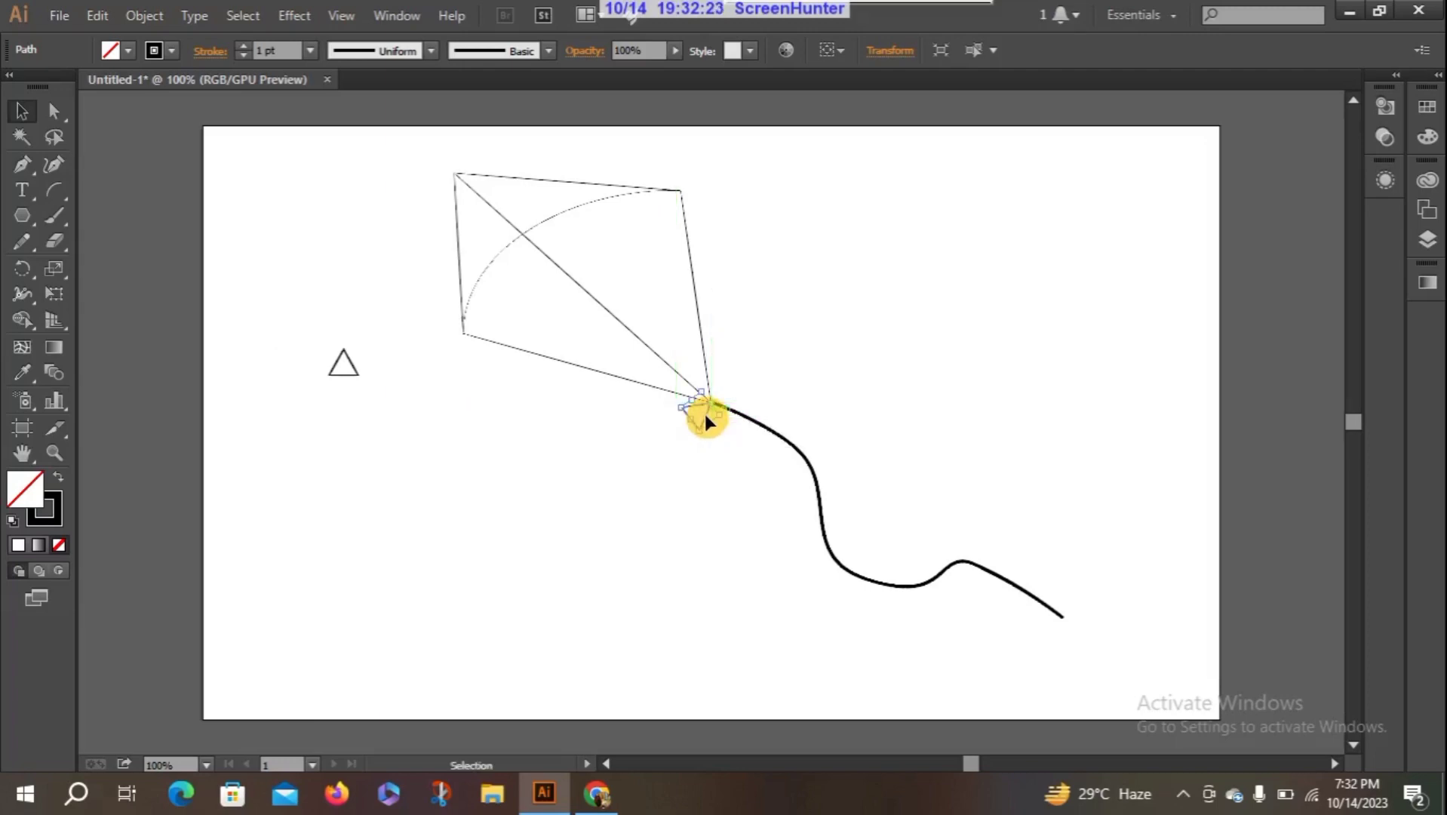
pyautogui.click(359, 381)
pyautogui.moveTo(361, 384); pyautogui.dragTo(736, 394)
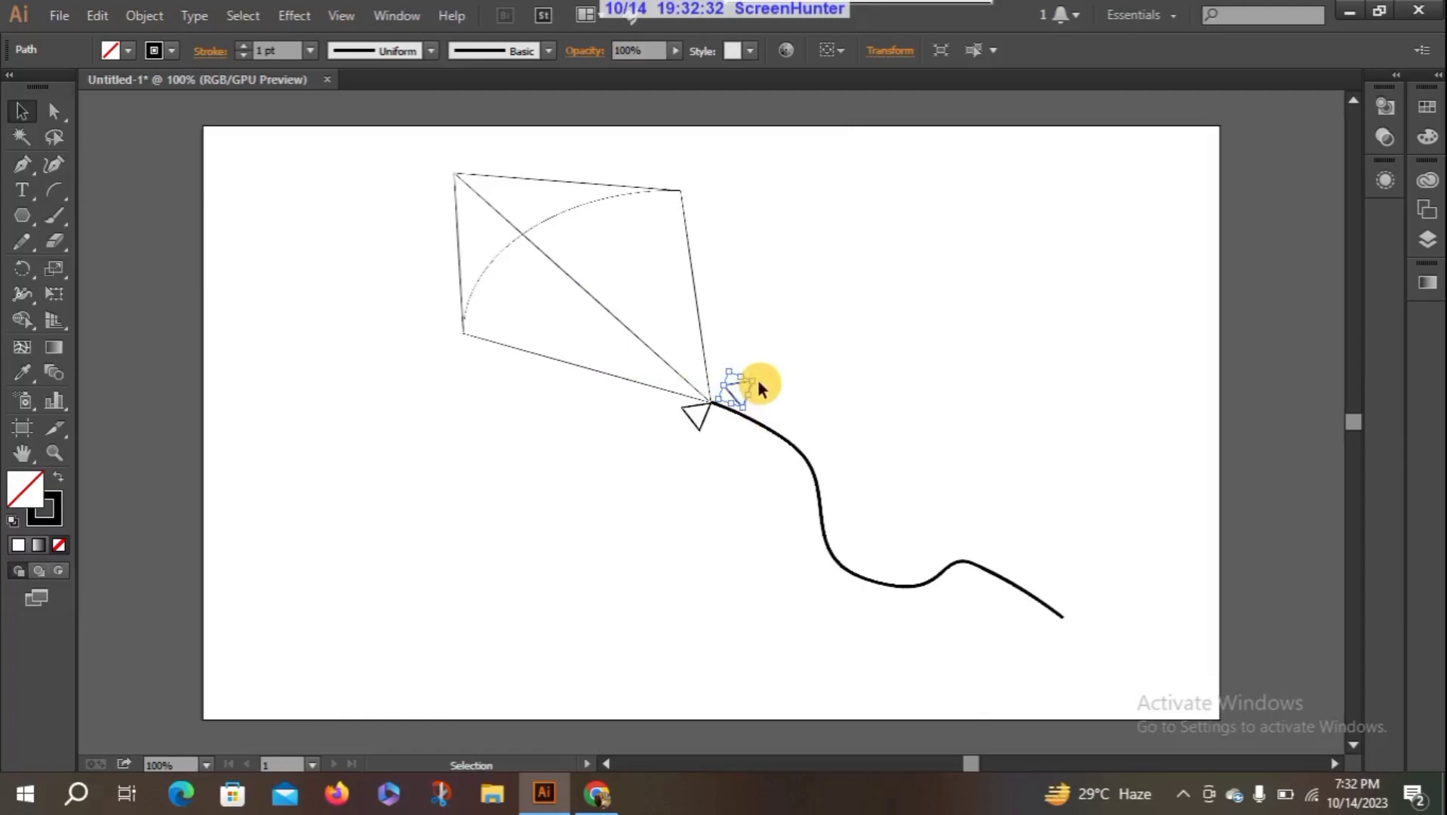
pyautogui.click(757, 381)
pyautogui.click(751, 380)
pyautogui.moveTo(763, 372); pyautogui.dragTo(717, 390)
pyautogui.click(655, 429)
pyautogui.click(833, 373)
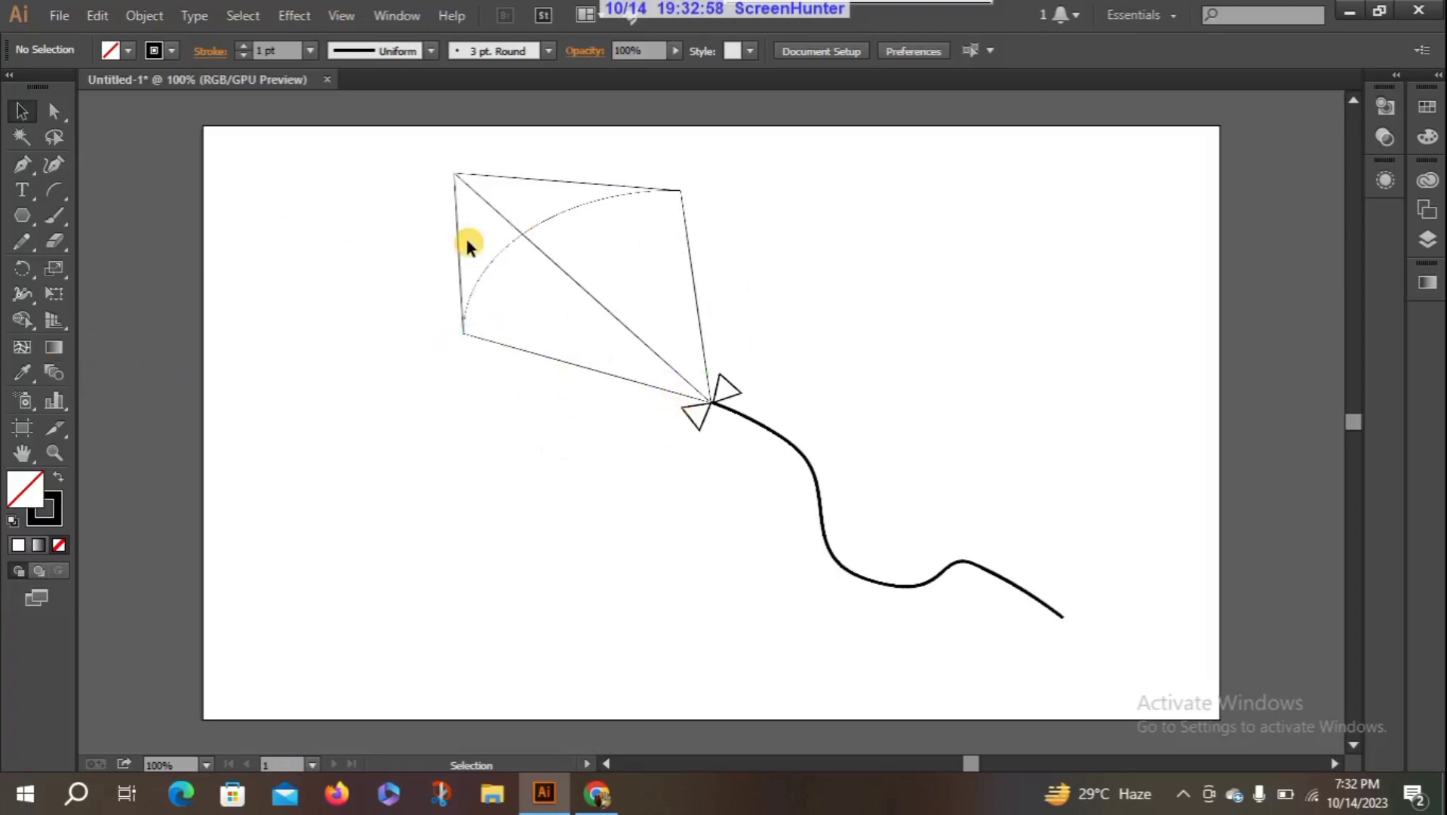
# - Fill the kite shape together with its diagonal line and arc with the dark red A82424
pyautogui.click(21, 113)
pyautogui.moveTo(381, 149); pyautogui.dragTo(670, 400)
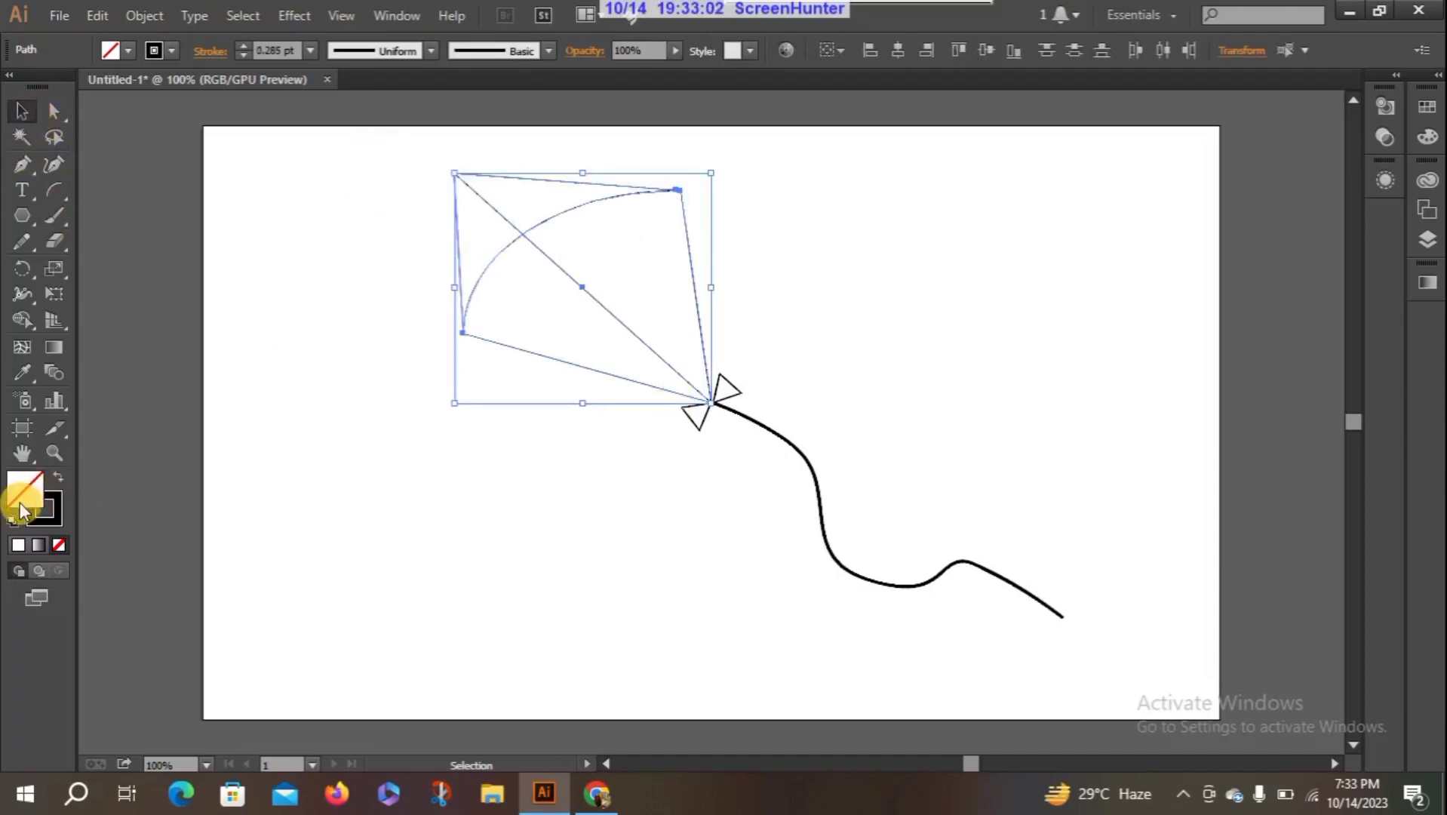
pyautogui.click(17, 548)
pyautogui.click(17, 547)
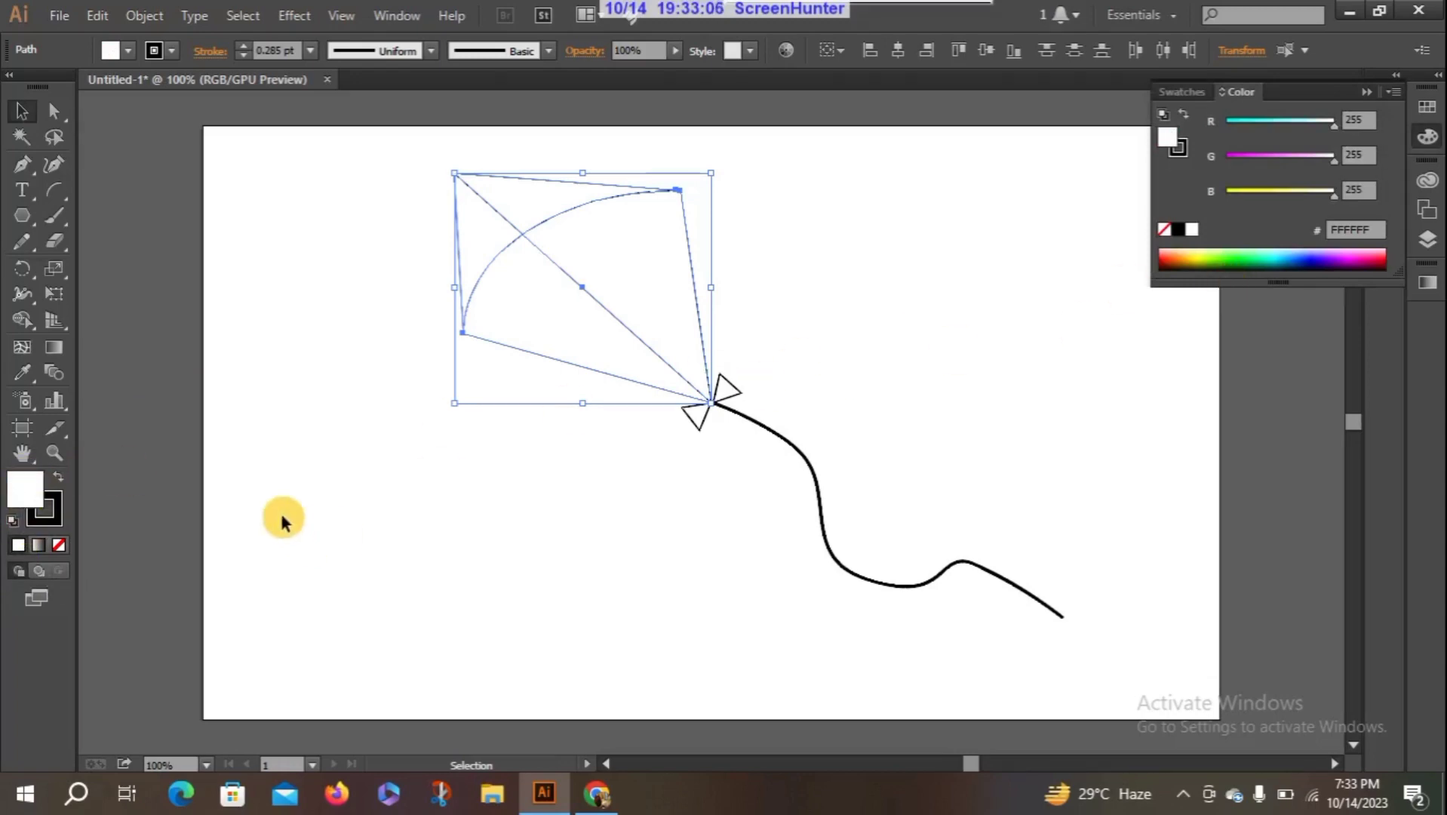
pyautogui.doubleClick(34, 490)
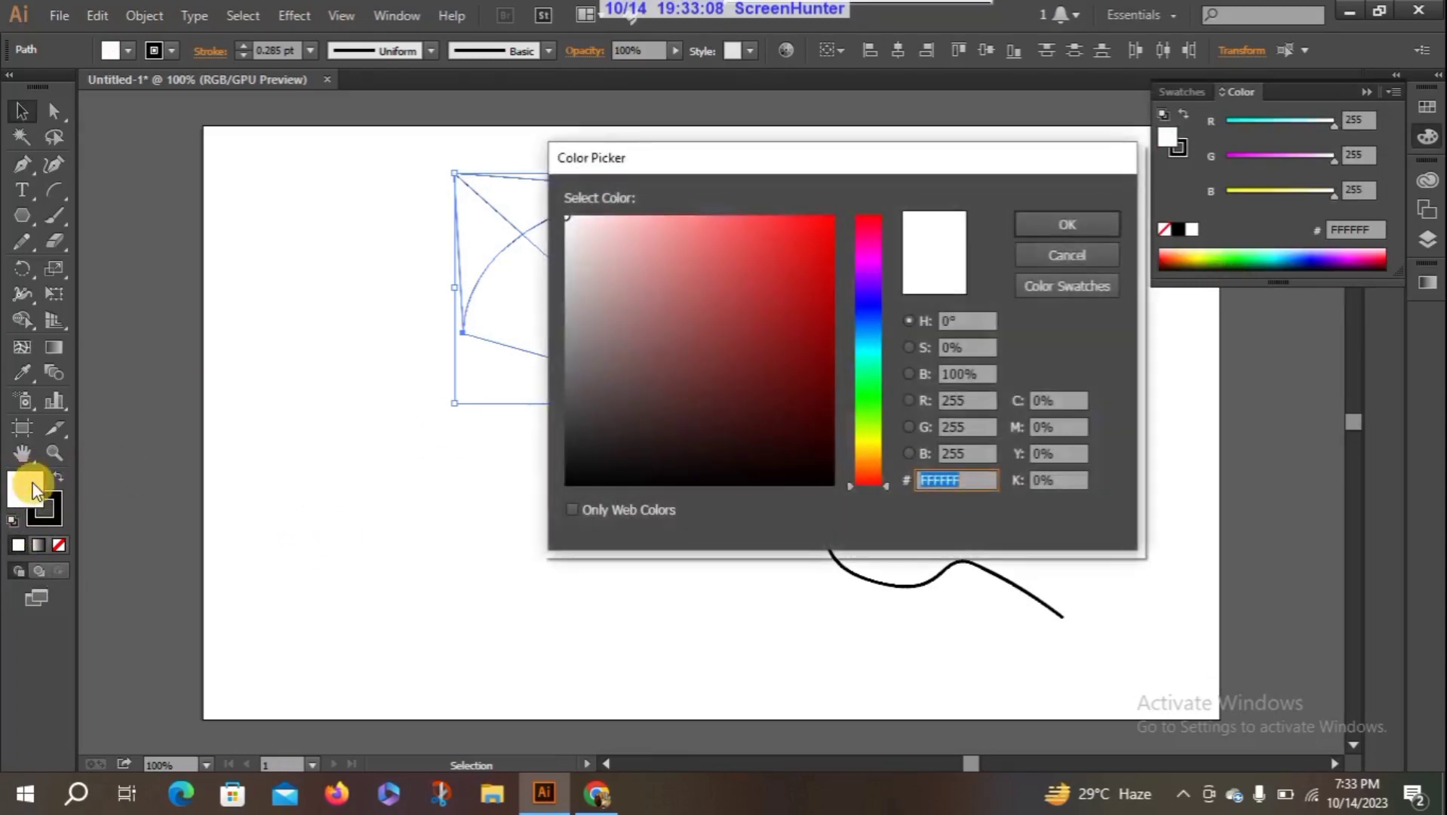
pyautogui.click(793, 346)
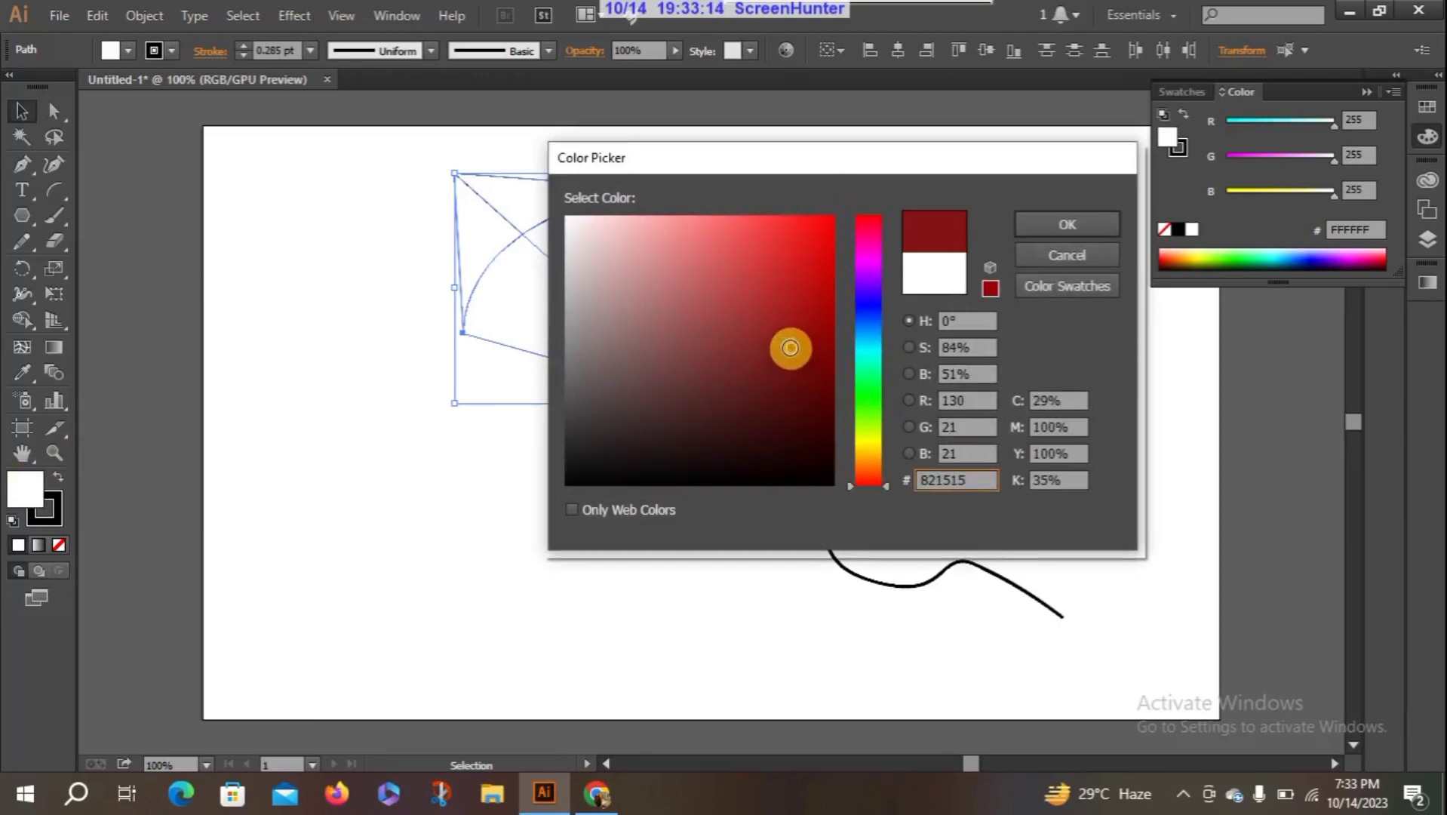
pyautogui.moveTo(789, 347)
pyautogui.mouseDown()
pyautogui.moveTo(801, 371)
pyautogui.moveTo(775, 264)
pyautogui.moveTo(791, 314)
pyautogui.moveTo(785, 300)
pyautogui.mouseUp()
pyautogui.click(1049, 220)
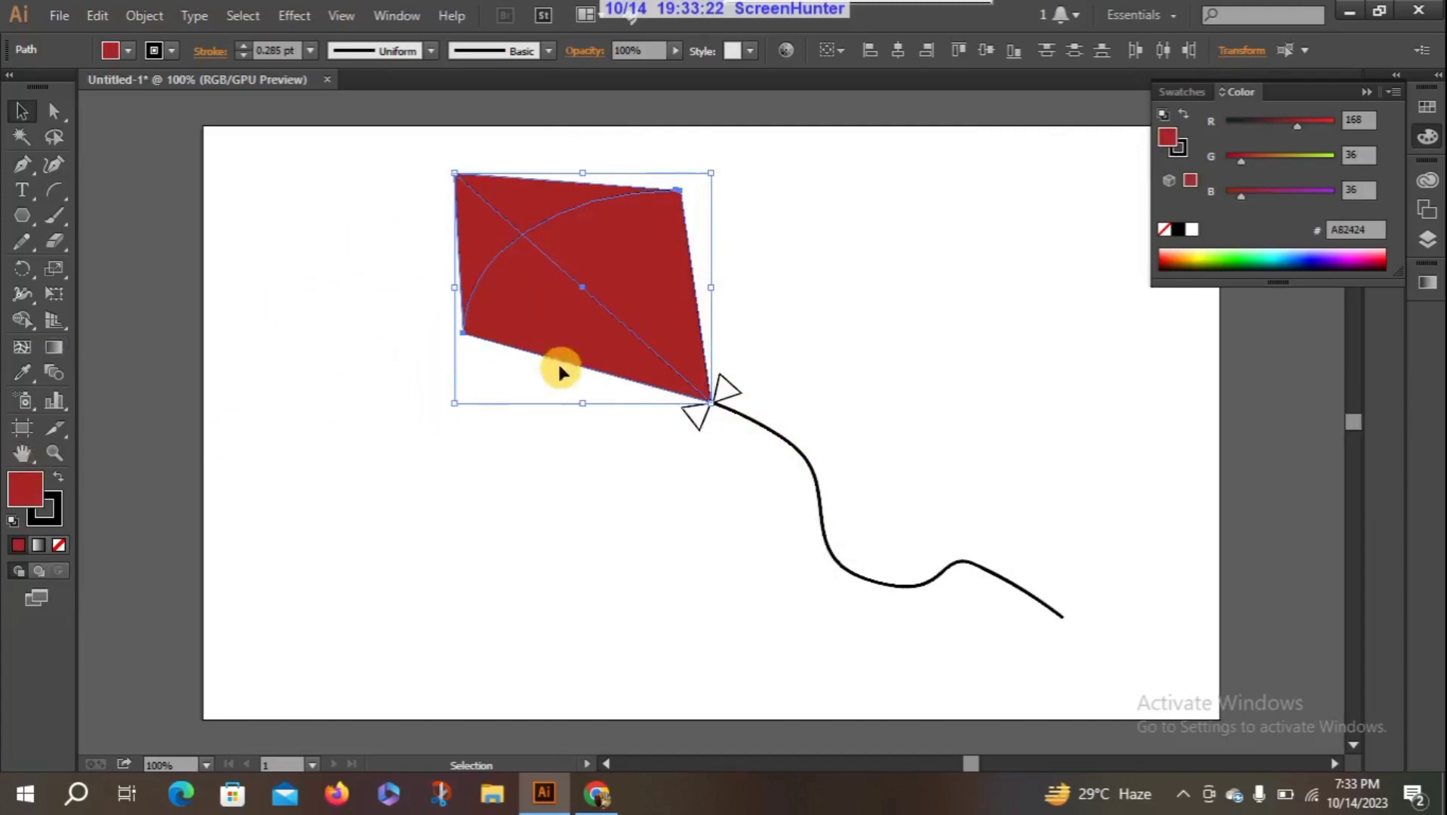
pyautogui.click(401, 435)
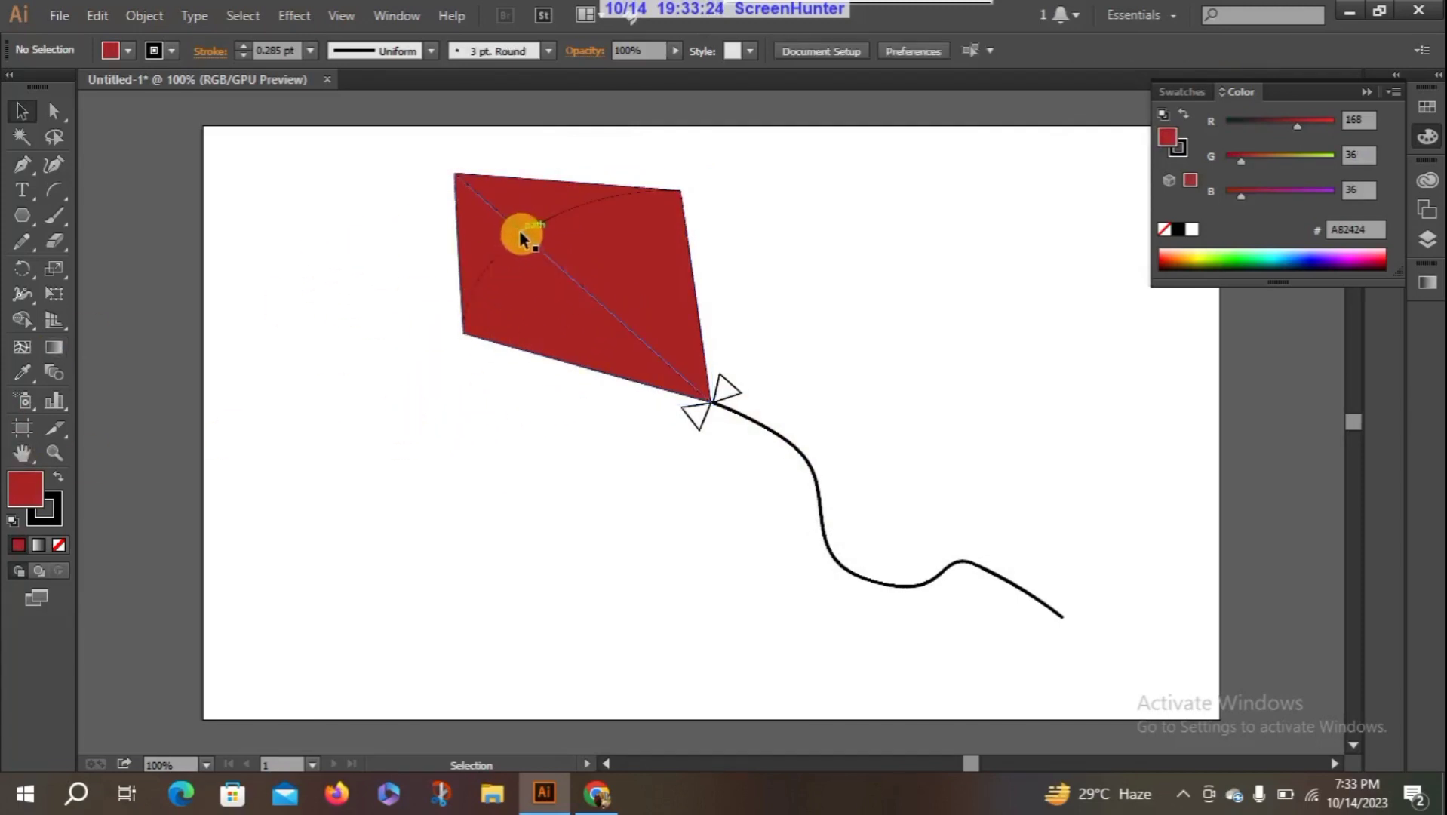
# - Set the stroke weight of the kite's diagonal line and arc to 4 pt, and deselect them
pyautogui.click(520, 234)
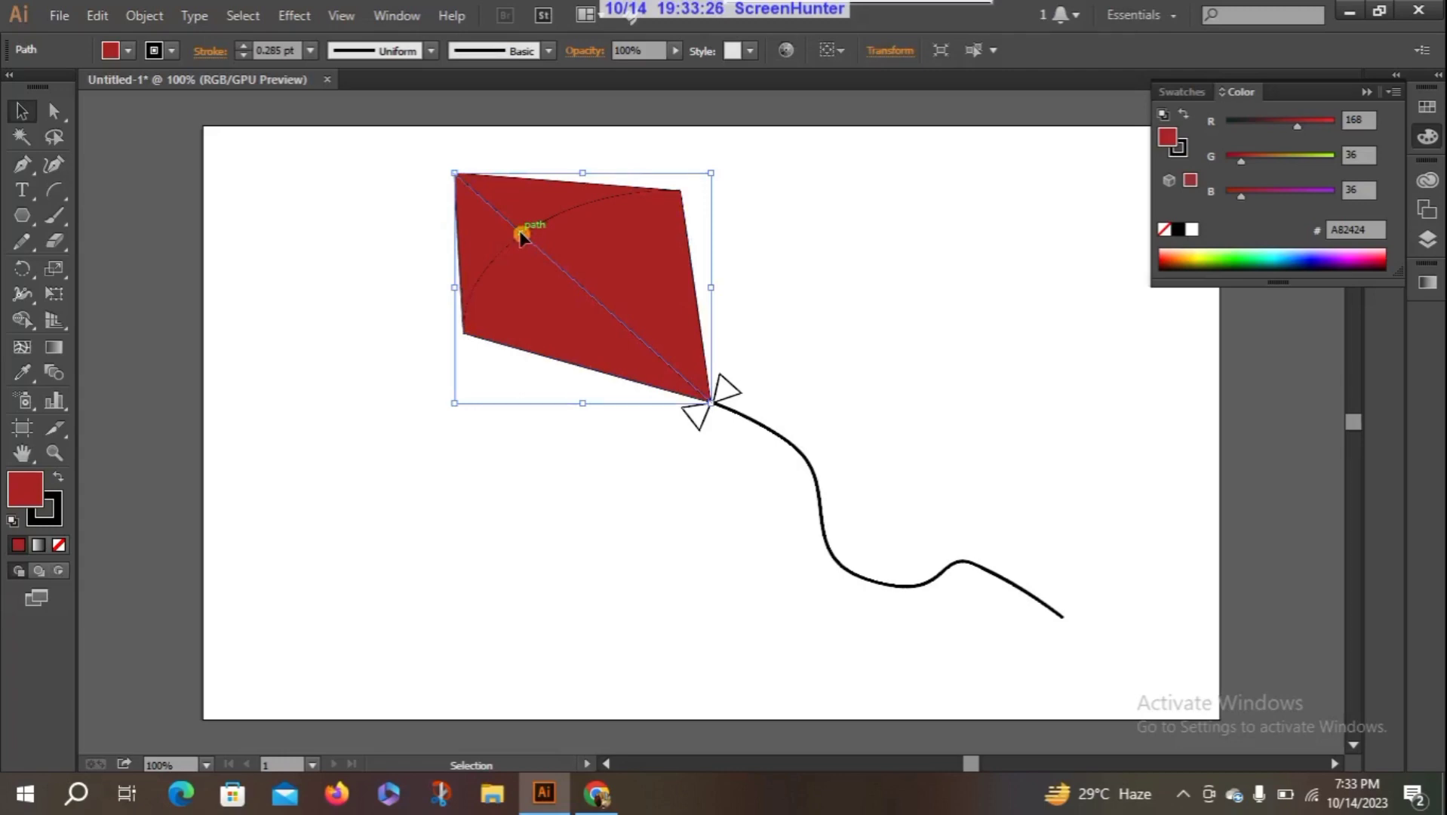
pyautogui.keyDown('shift'); pyautogui.click(508, 242); pyautogui.keyUp('shift')
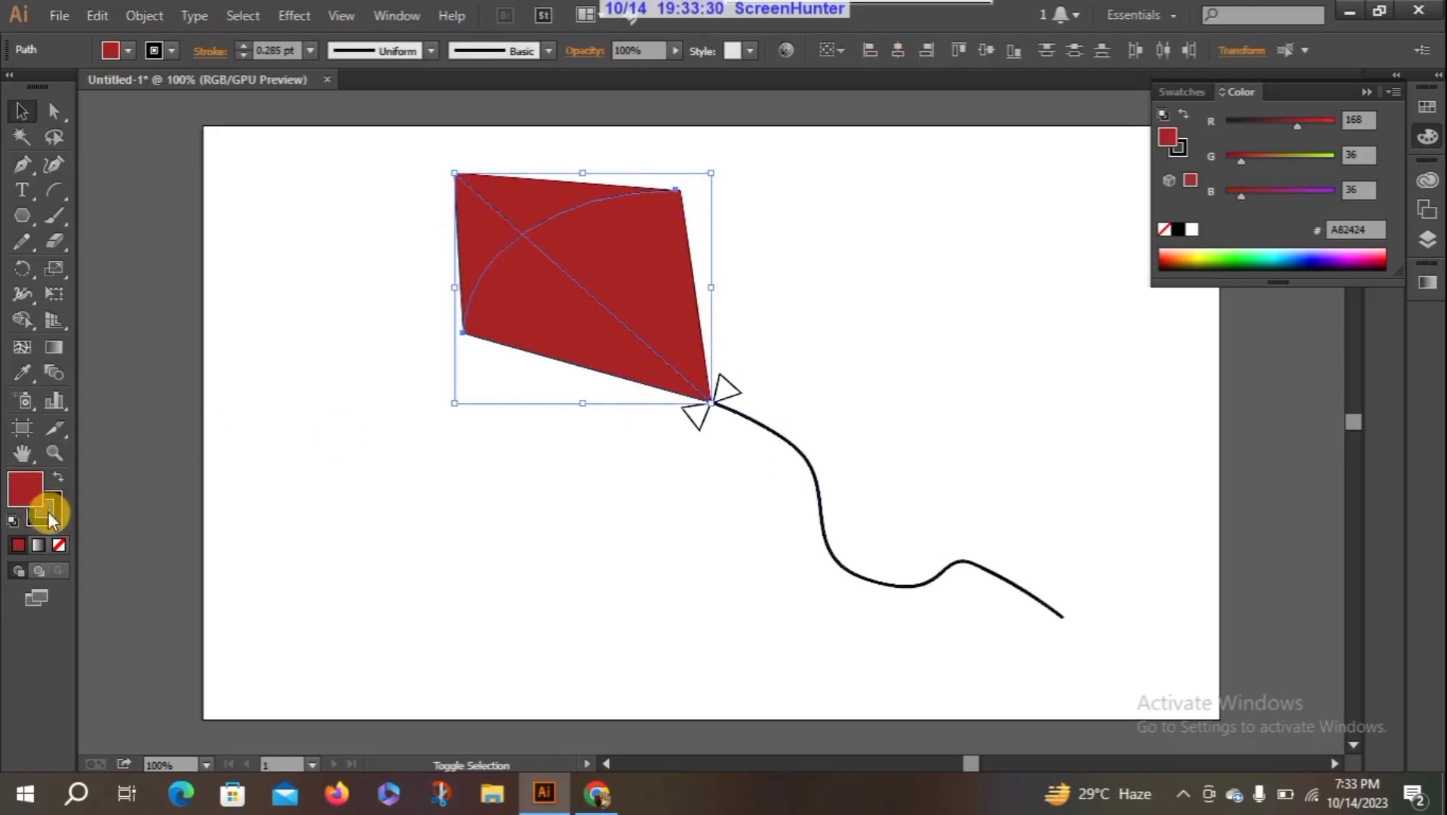
pyautogui.click(244, 44)
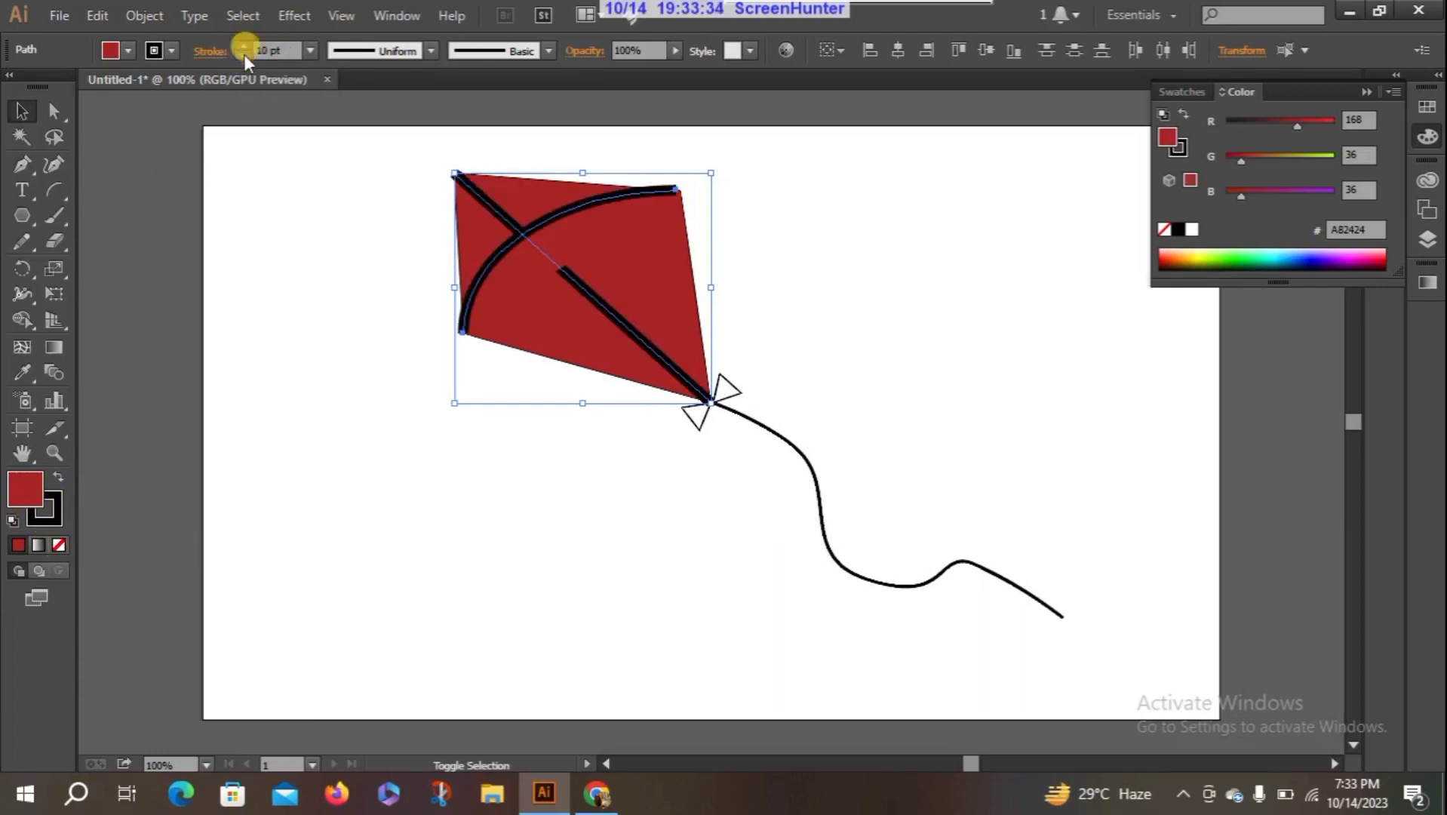
pyautogui.click(244, 55)
pyautogui.hotkey('ctrl', 'z')
pyautogui.click(309, 51)
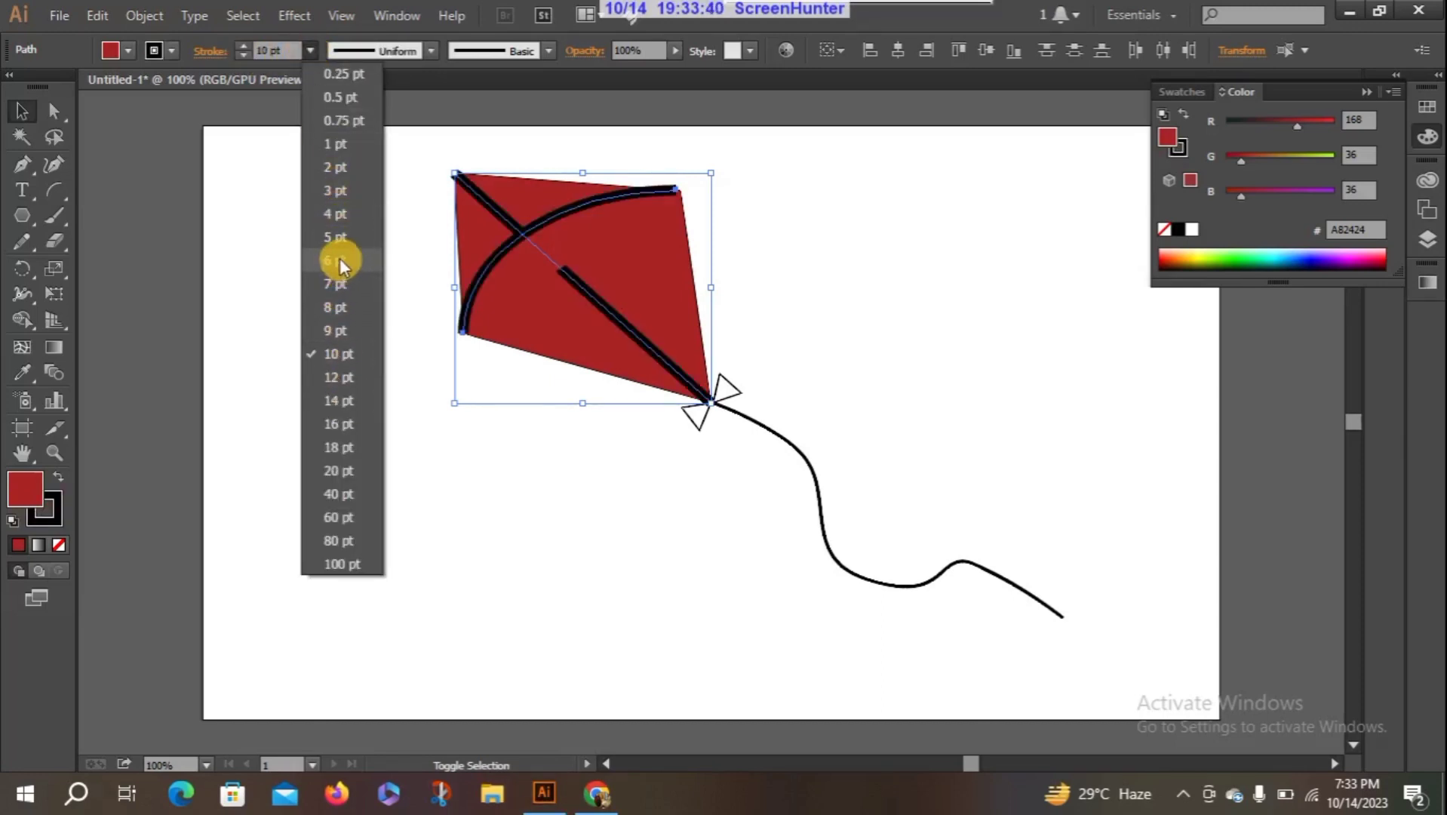
pyautogui.click(339, 215)
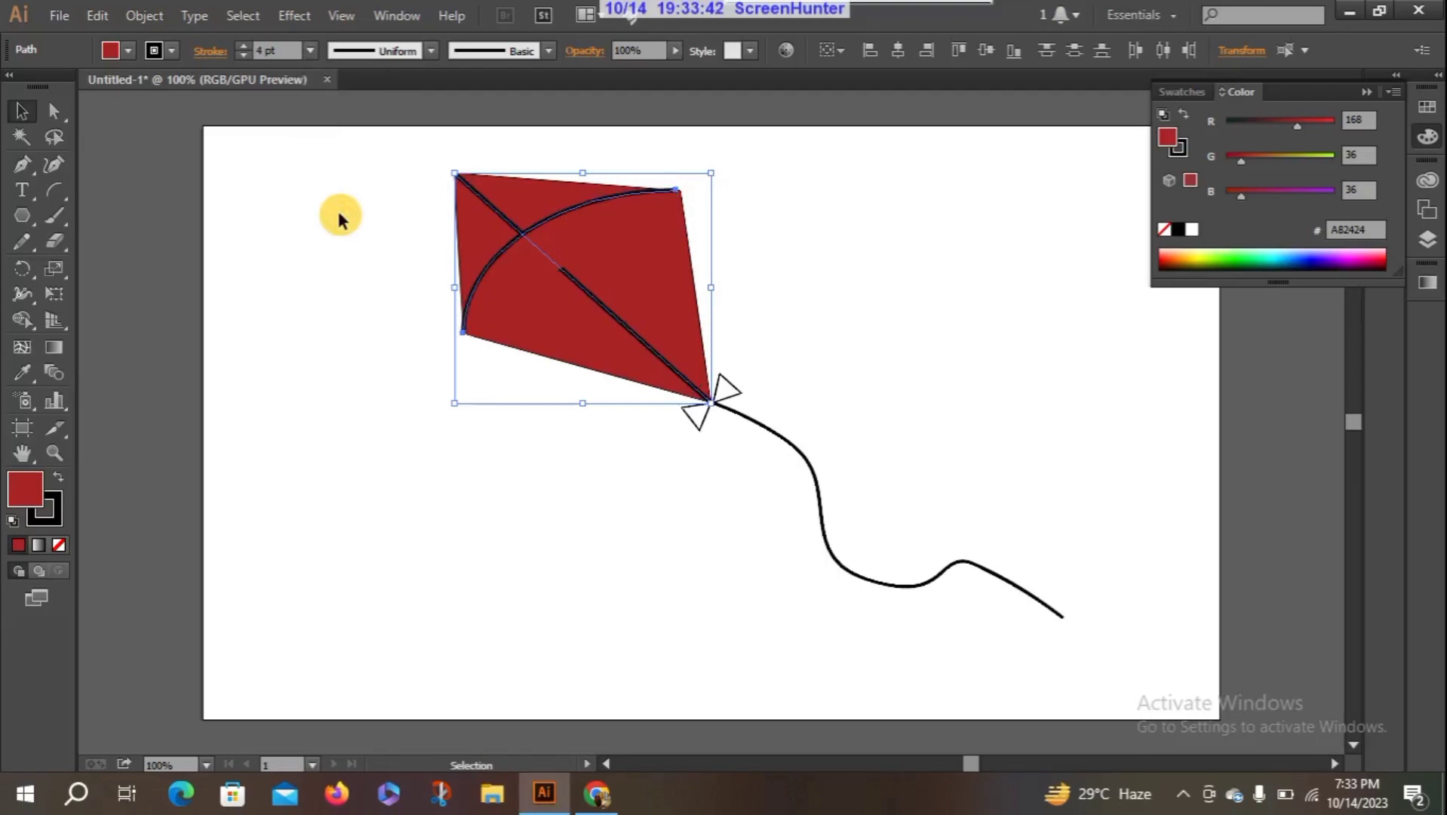
pyautogui.click(362, 323)
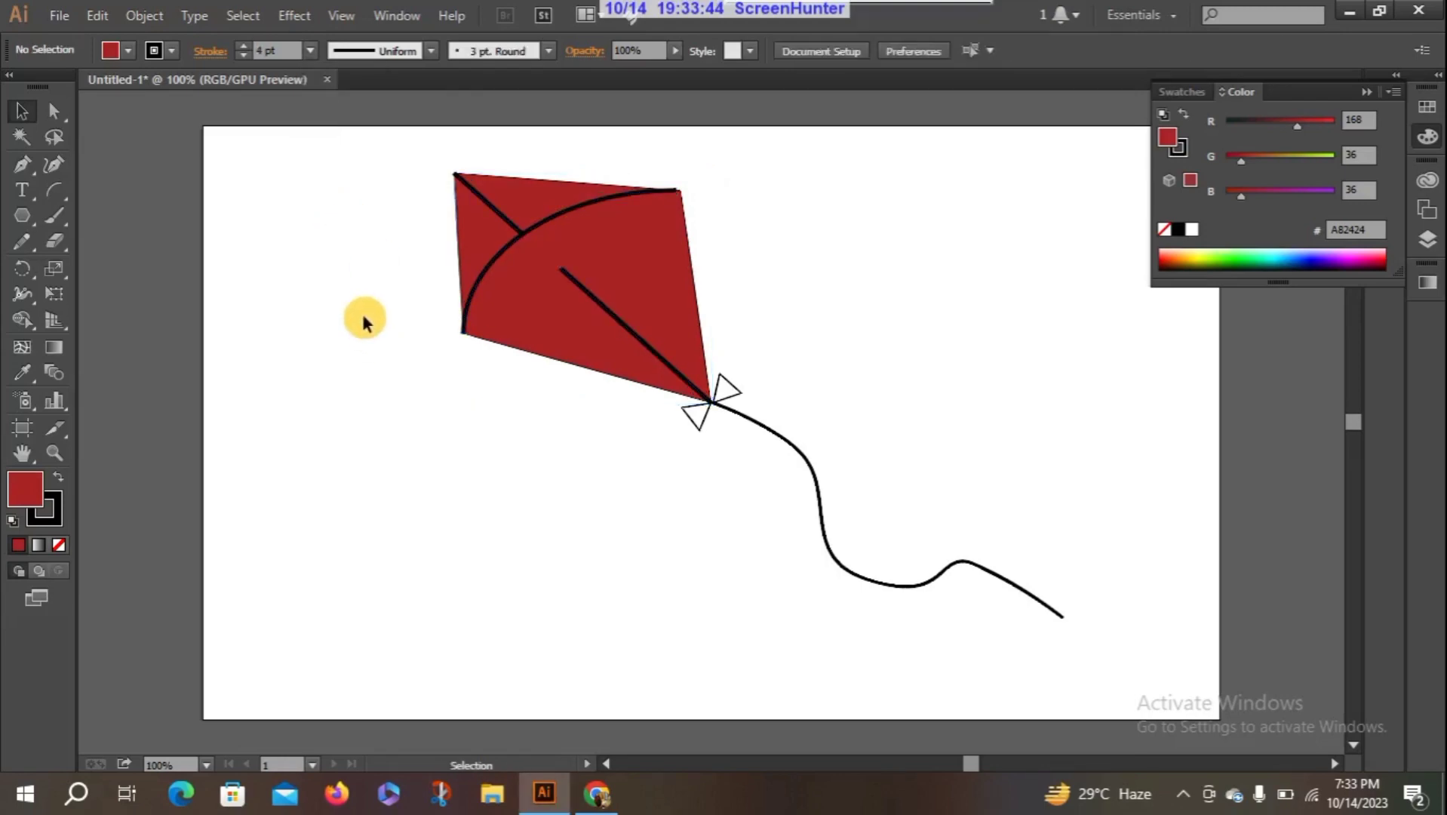
pyautogui.click(562, 269)
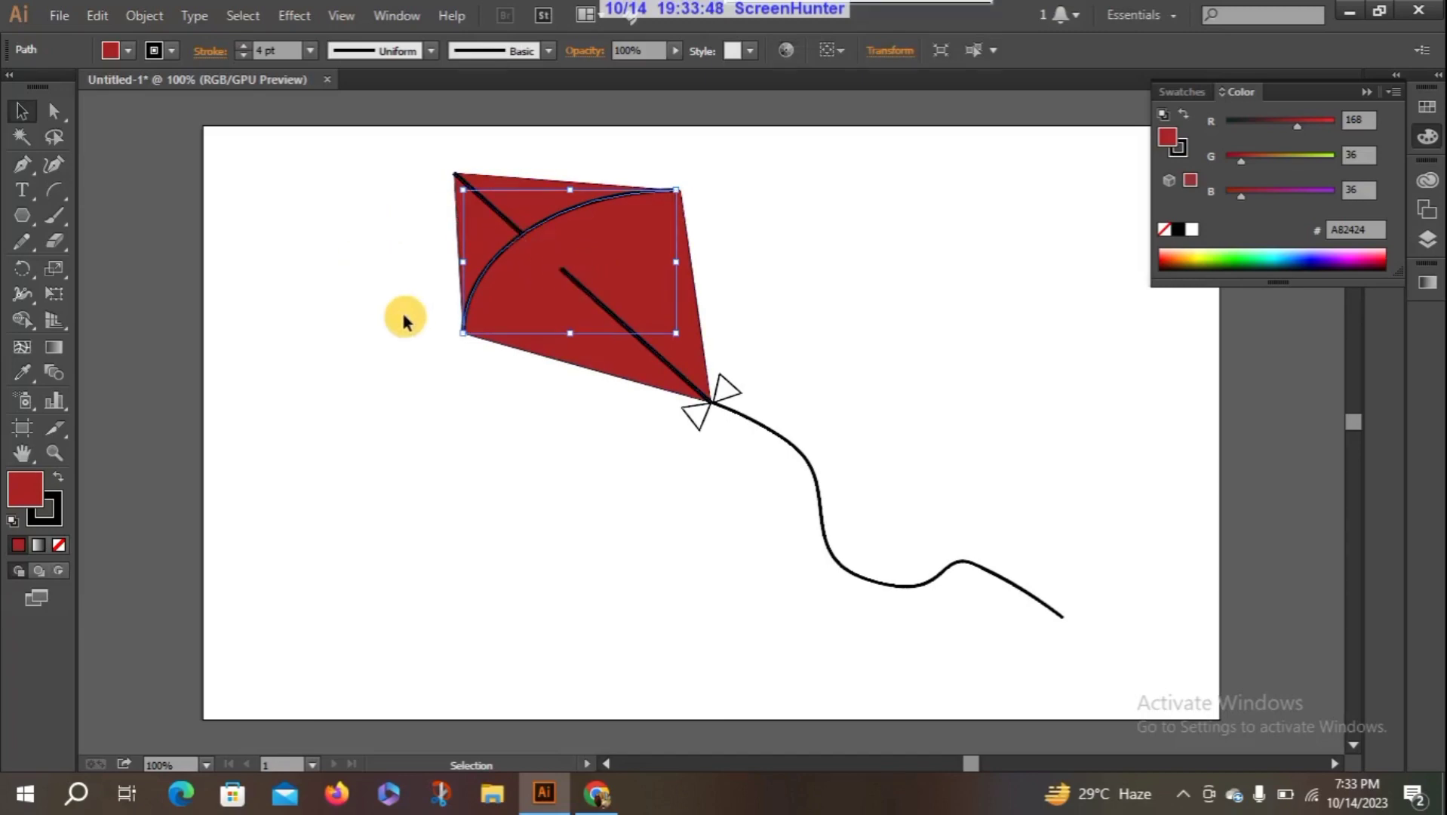
pyautogui.click(473, 408)
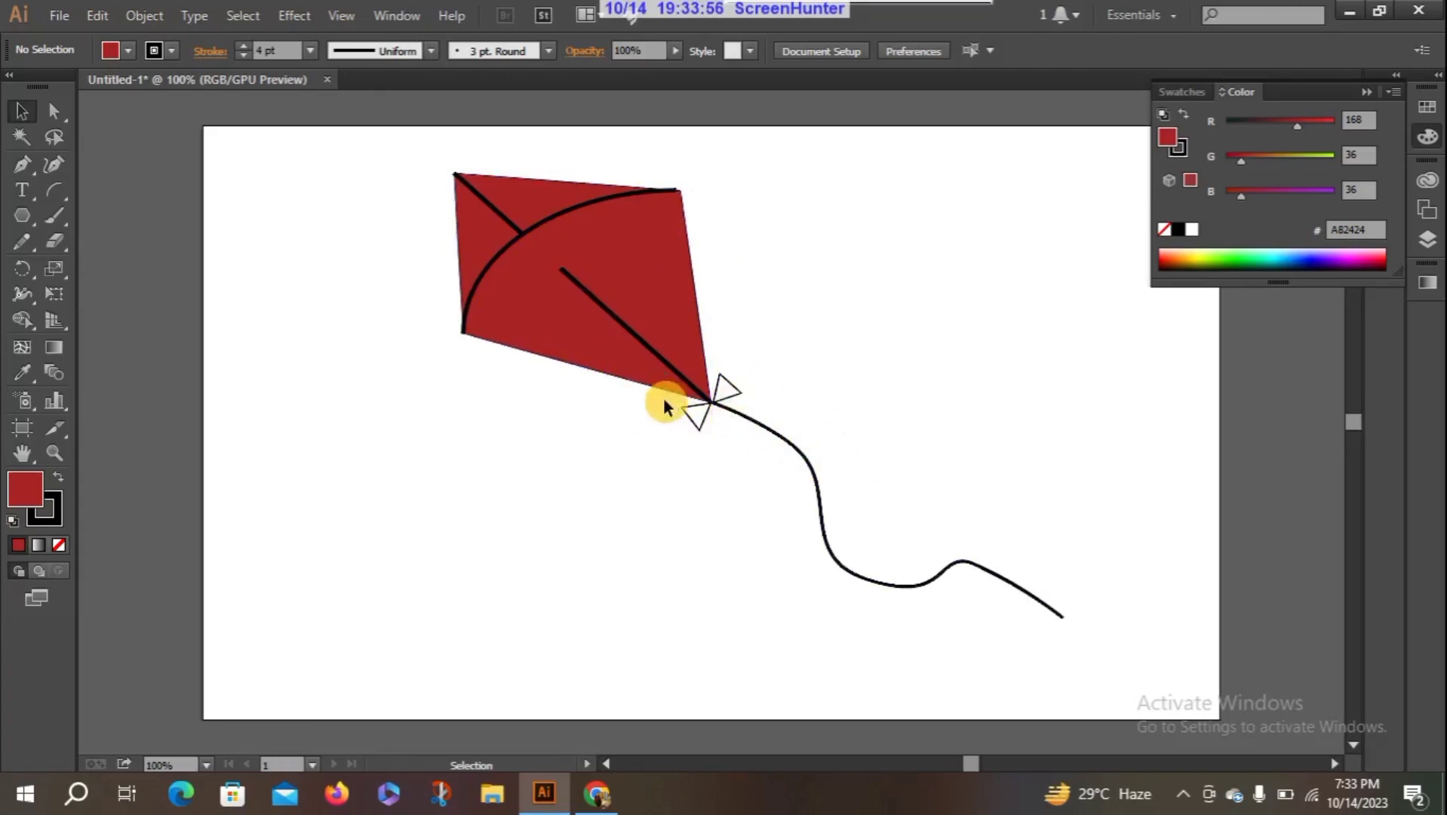
# - Fill both bow triangles with the dark yellow A27A00, collapse the color settings and deselect the triangles
pyautogui.click(700, 417)
pyautogui.keyDown('shift'); pyautogui.click(741, 407); pyautogui.keyUp('shift')
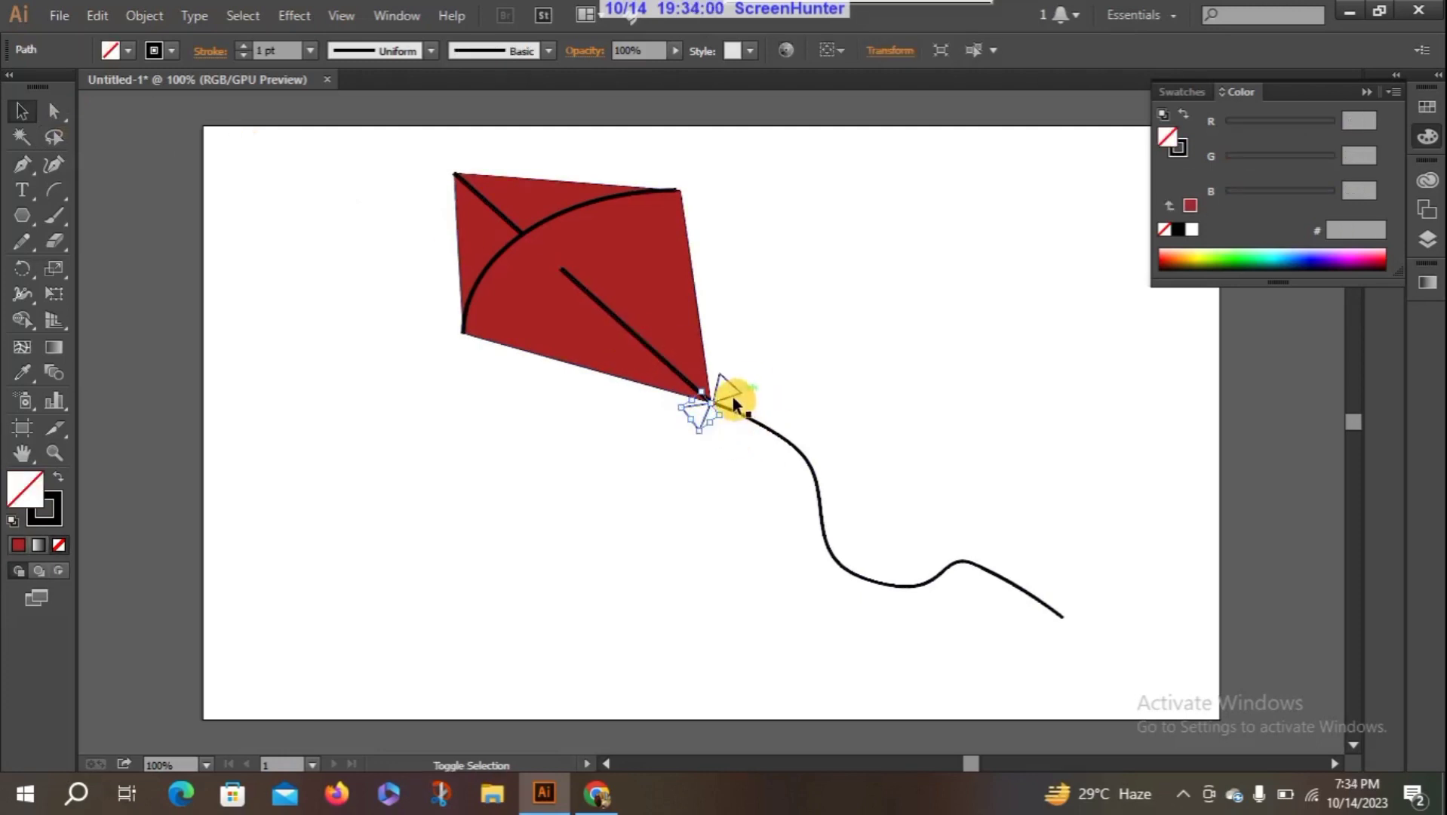
pyautogui.keyDown('shift'); pyautogui.click(732, 397); pyautogui.keyUp('shift')
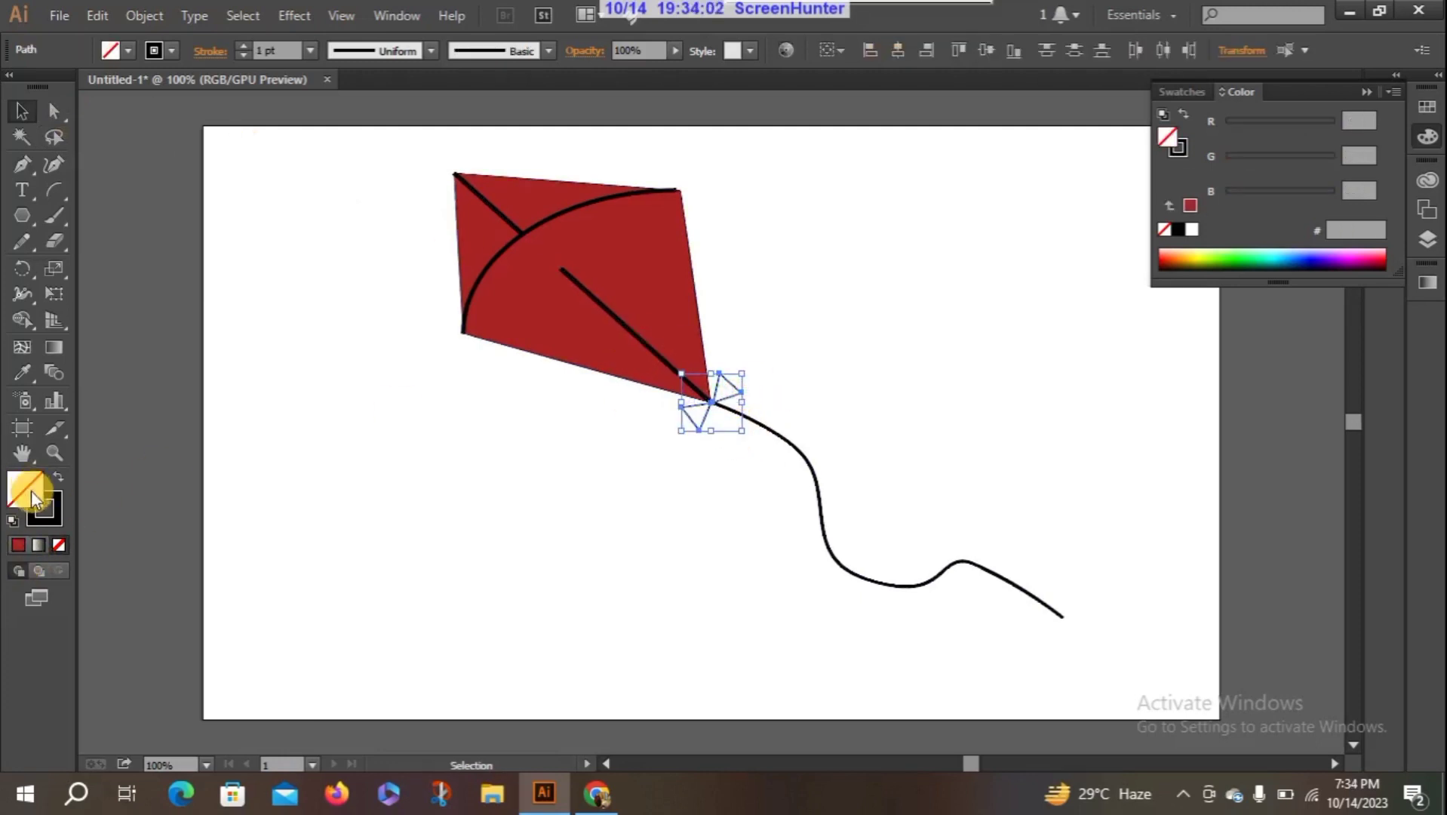
pyautogui.click(1191, 258)
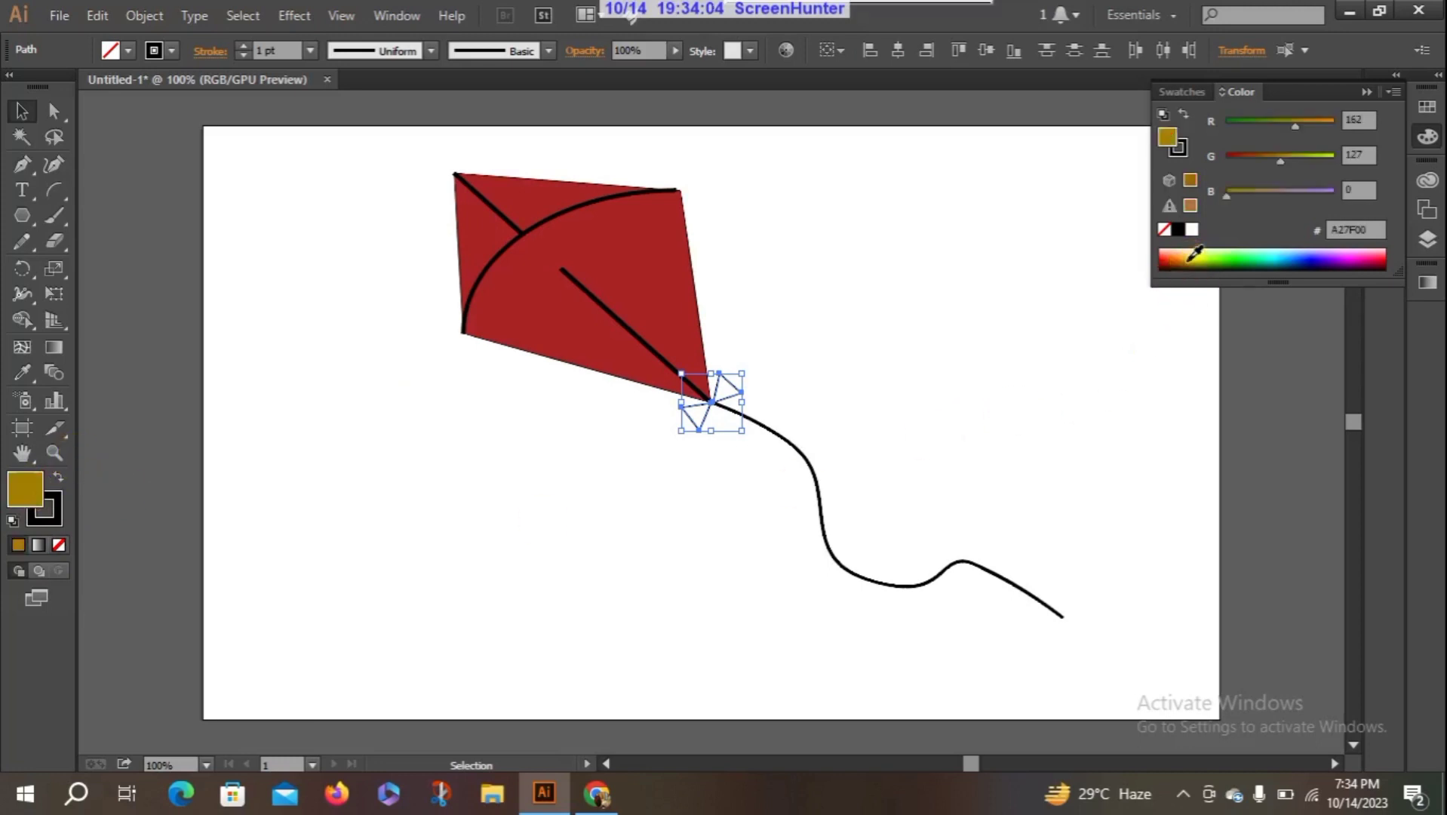
pyautogui.click(1207, 261)
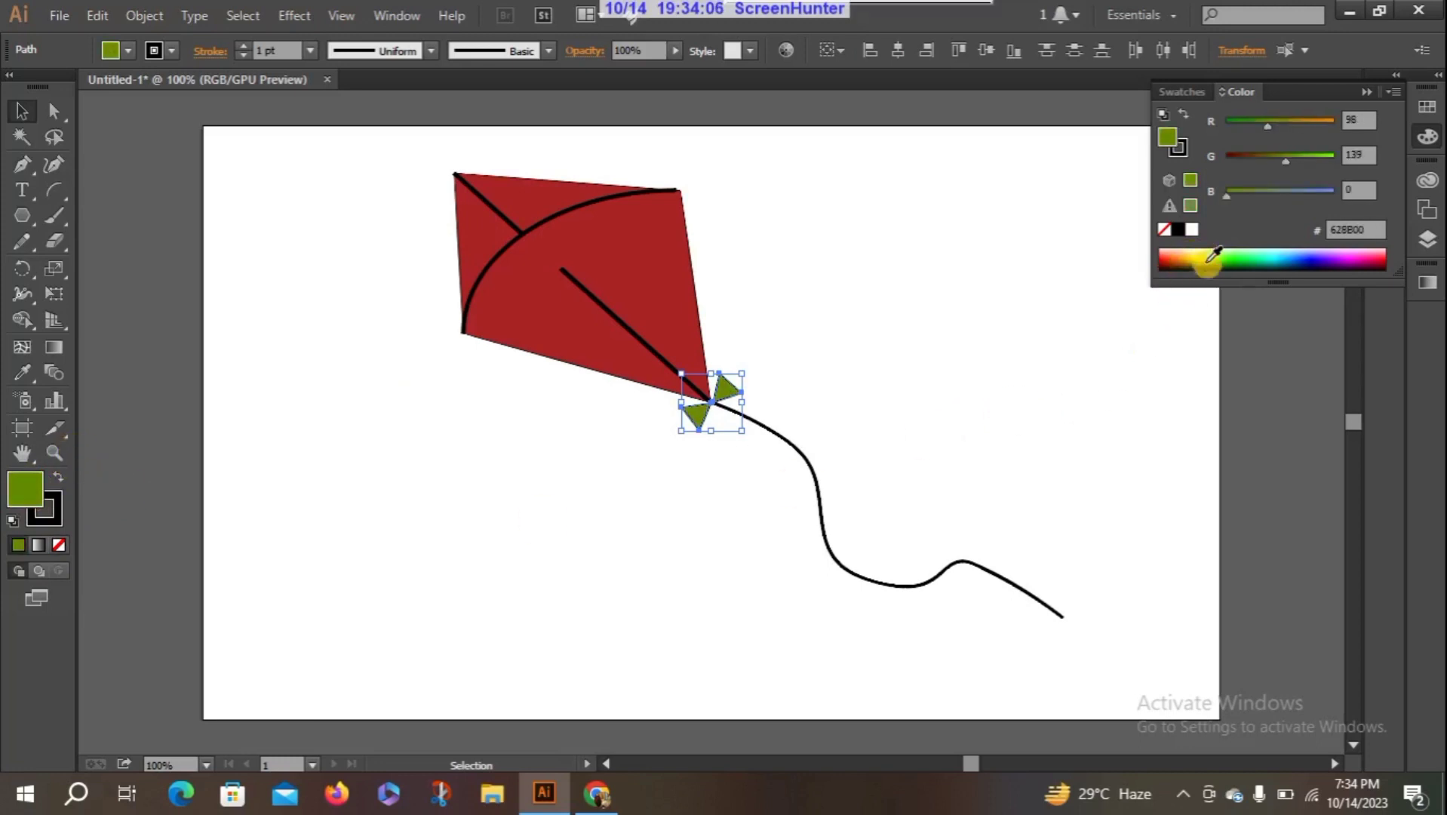
pyautogui.click(1182, 260)
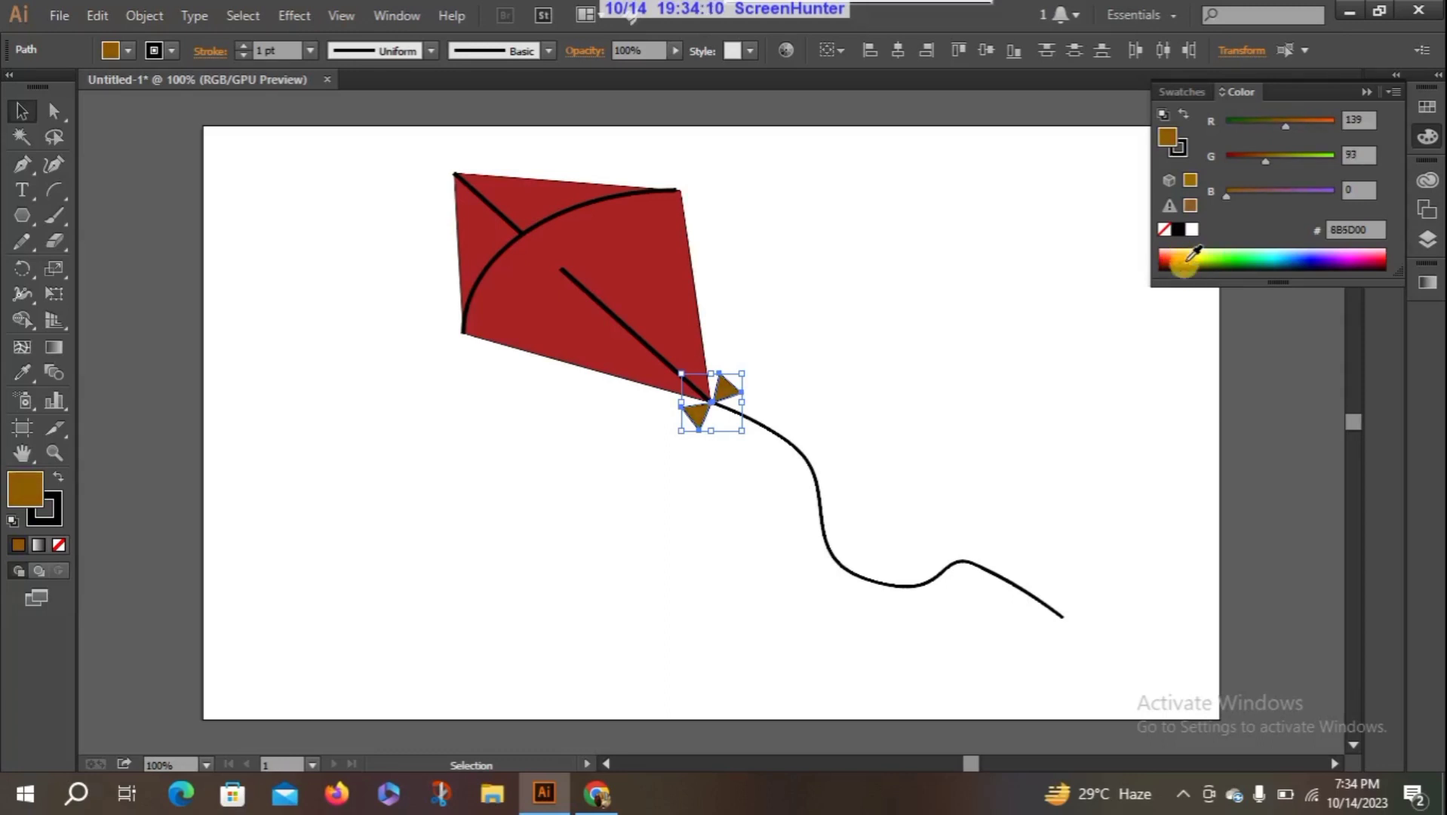
pyautogui.click(1190, 260)
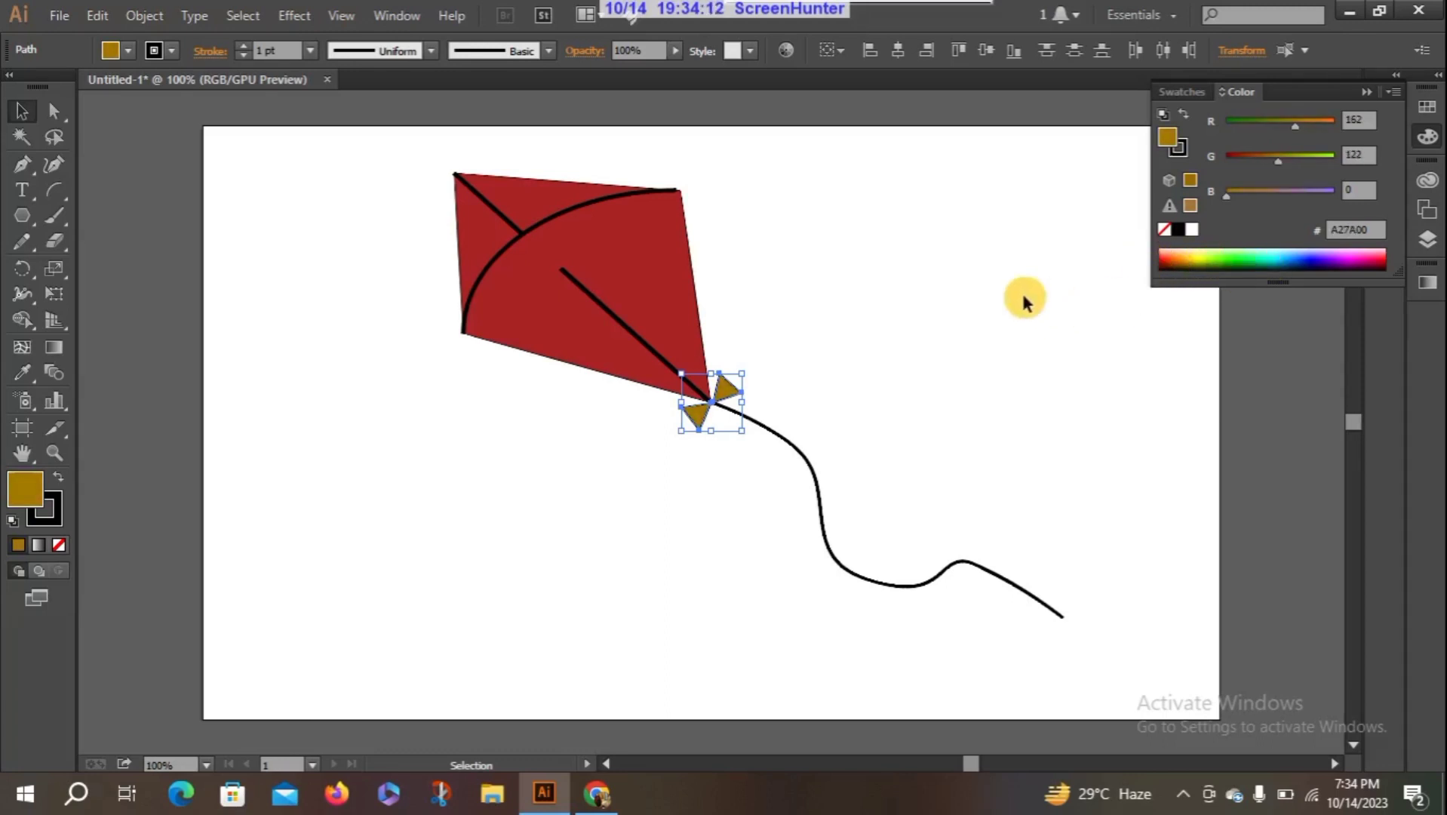
pyautogui.click(1370, 78)
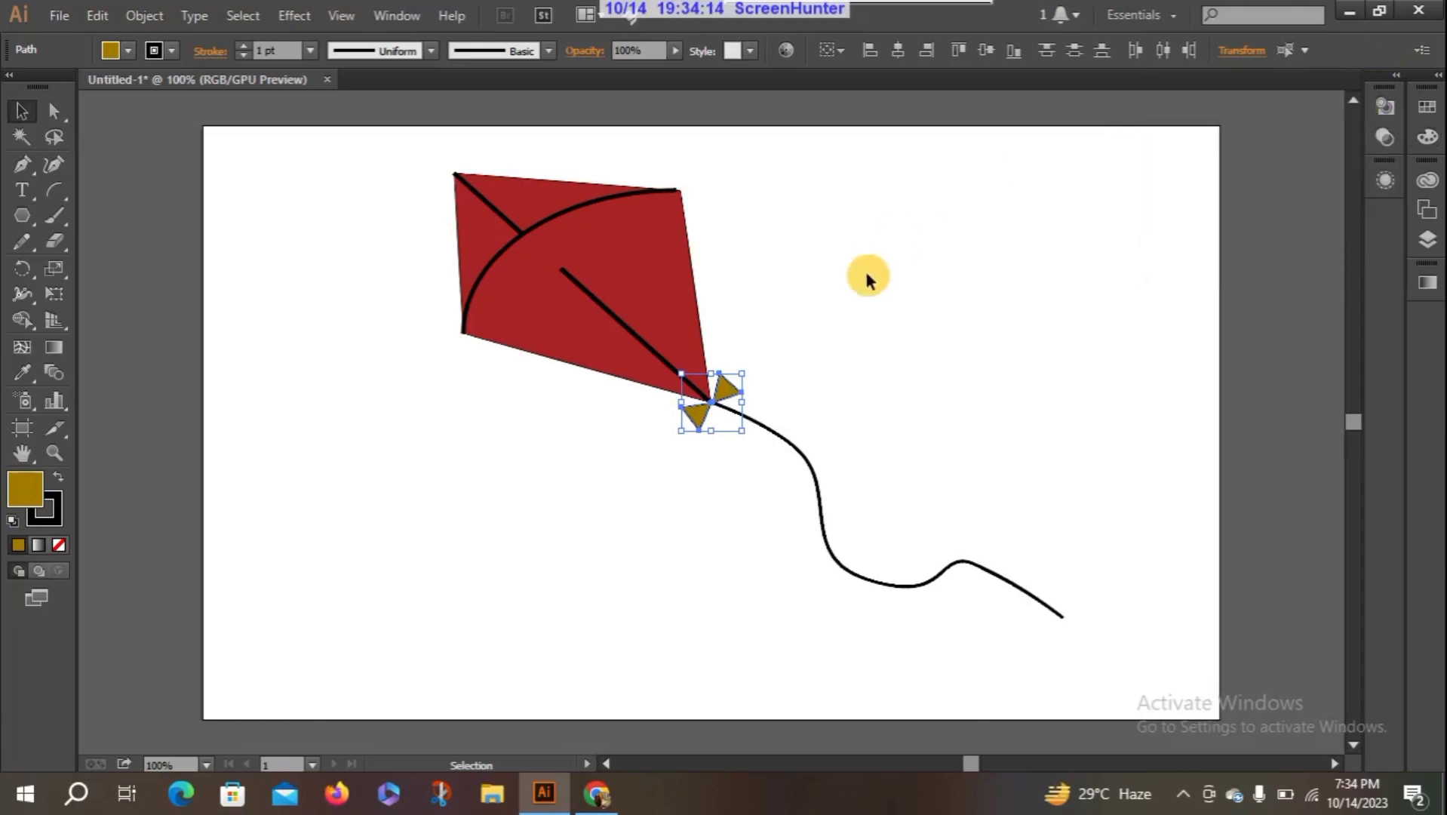
pyautogui.click(477, 519)
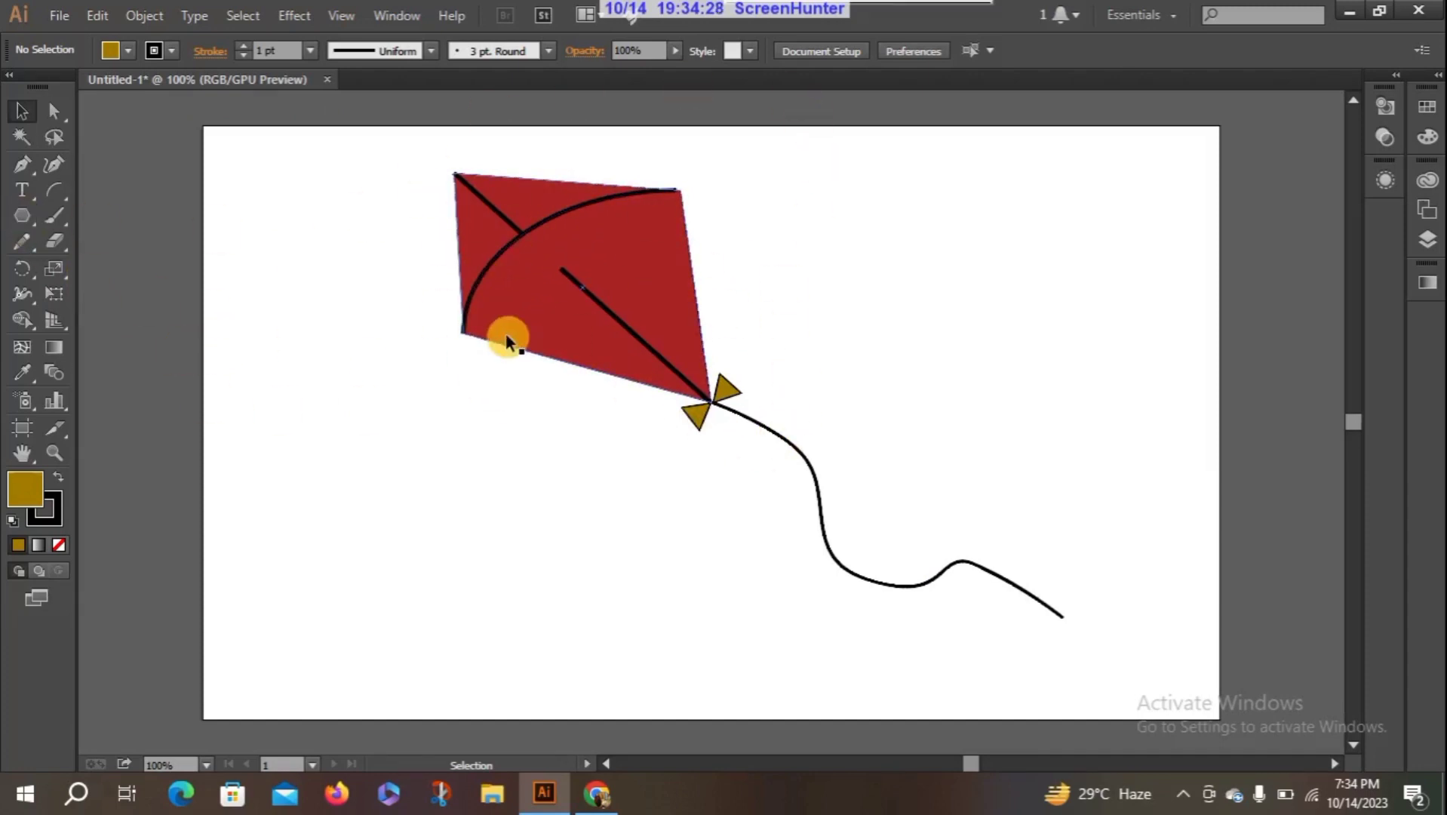
# - Select the diagonal line across the kite
pyautogui.click(570, 280)
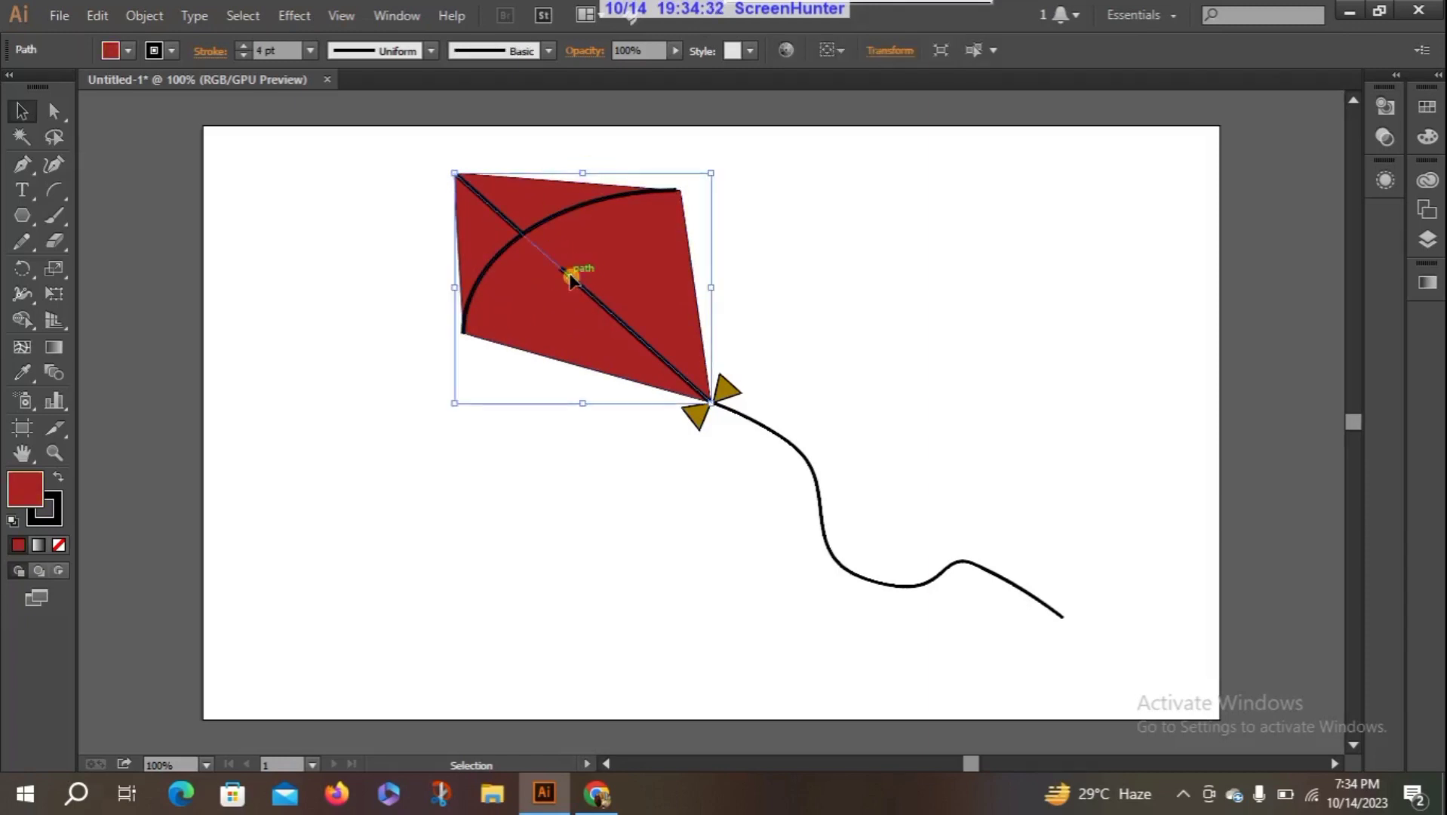